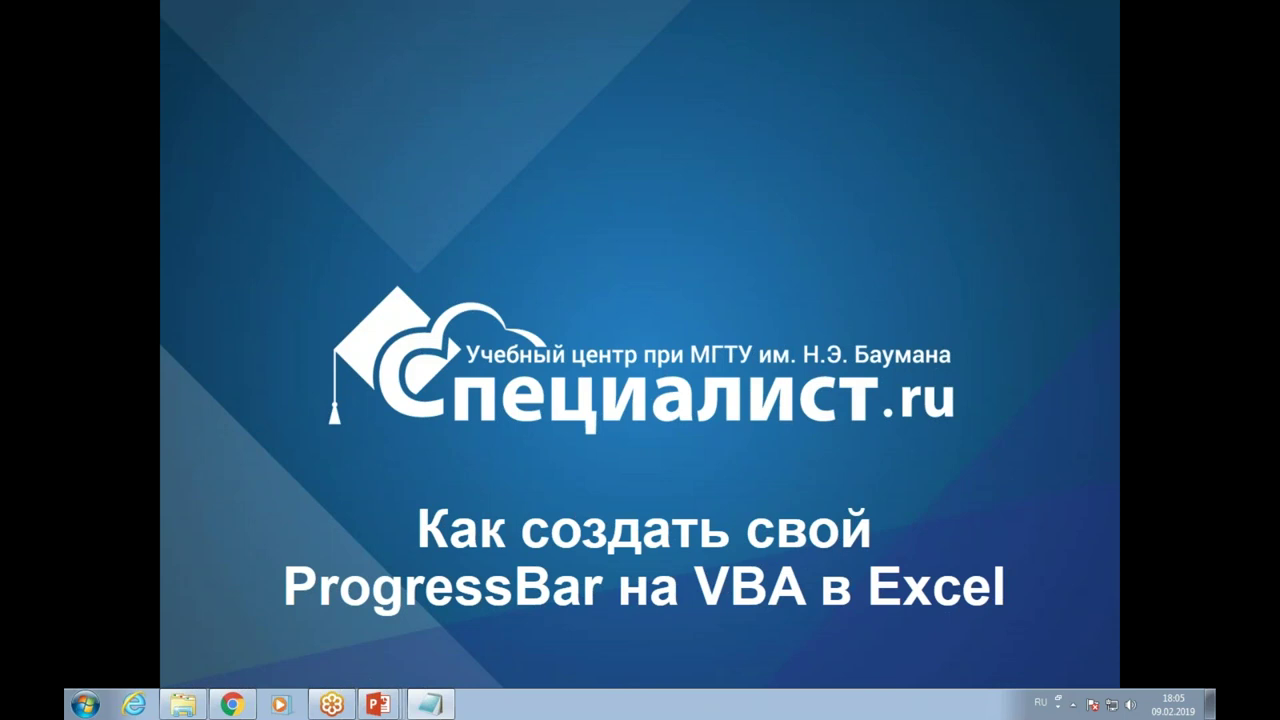
# Advance past the topics and instructor slides to slide 4, on creating a progress form
pyautogui.click(1166, 366)
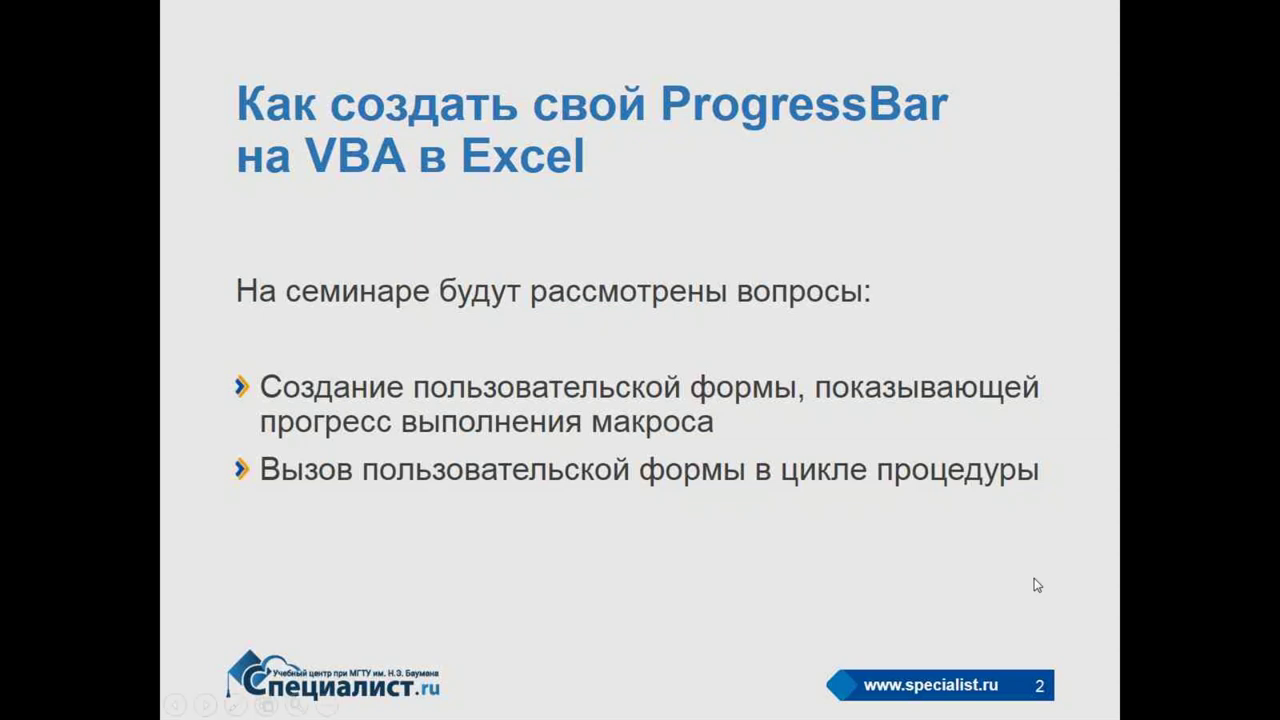
pyautogui.click(1084, 549)
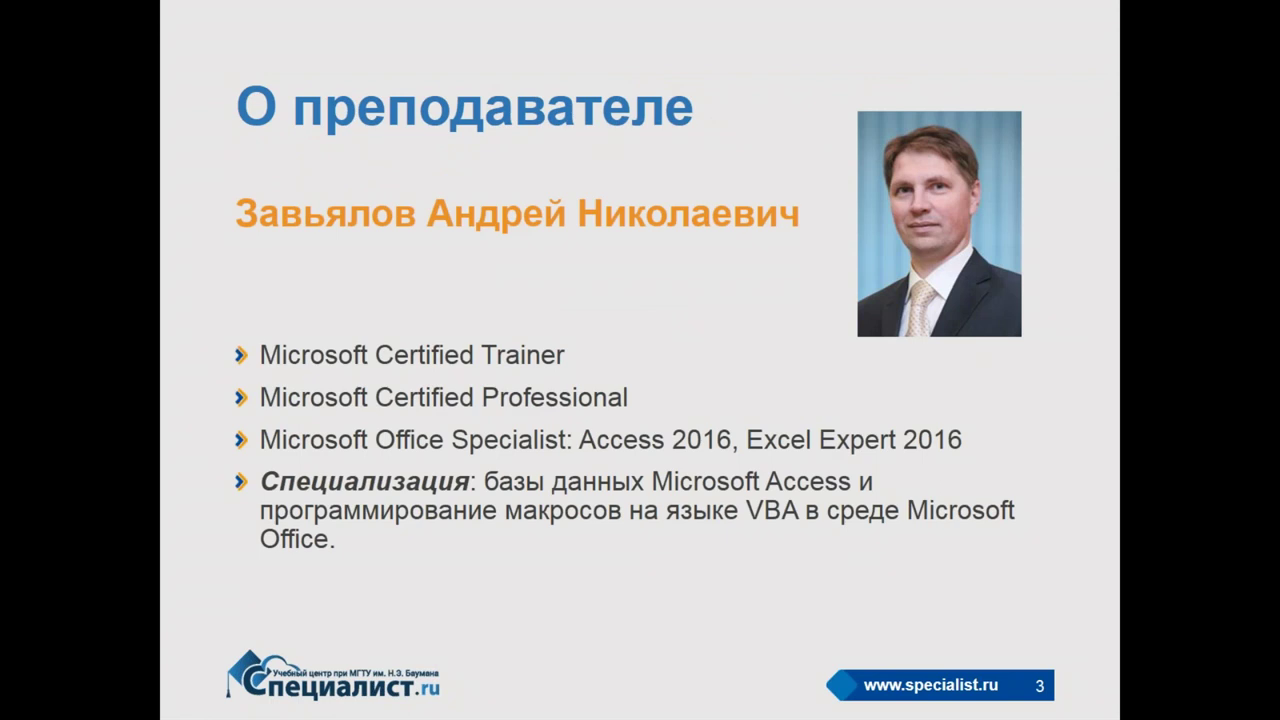
pyautogui.press('Right')
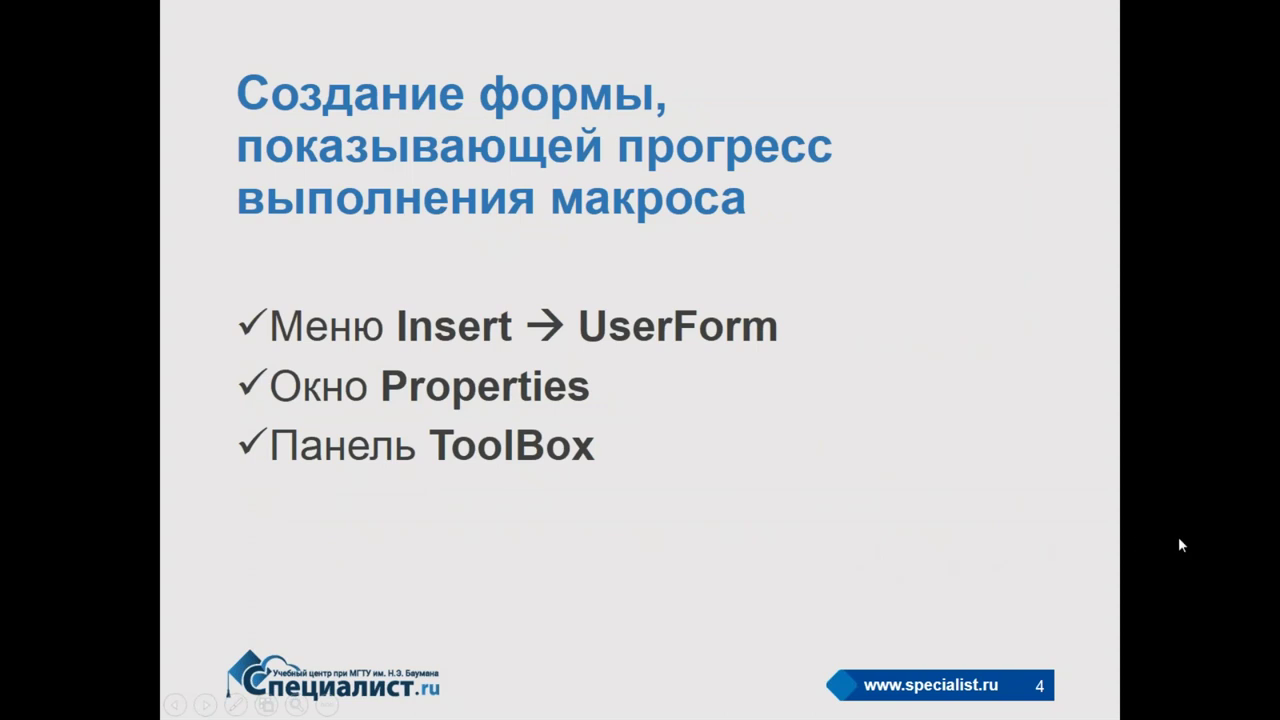
pyautogui.moveTo(1178, 712)
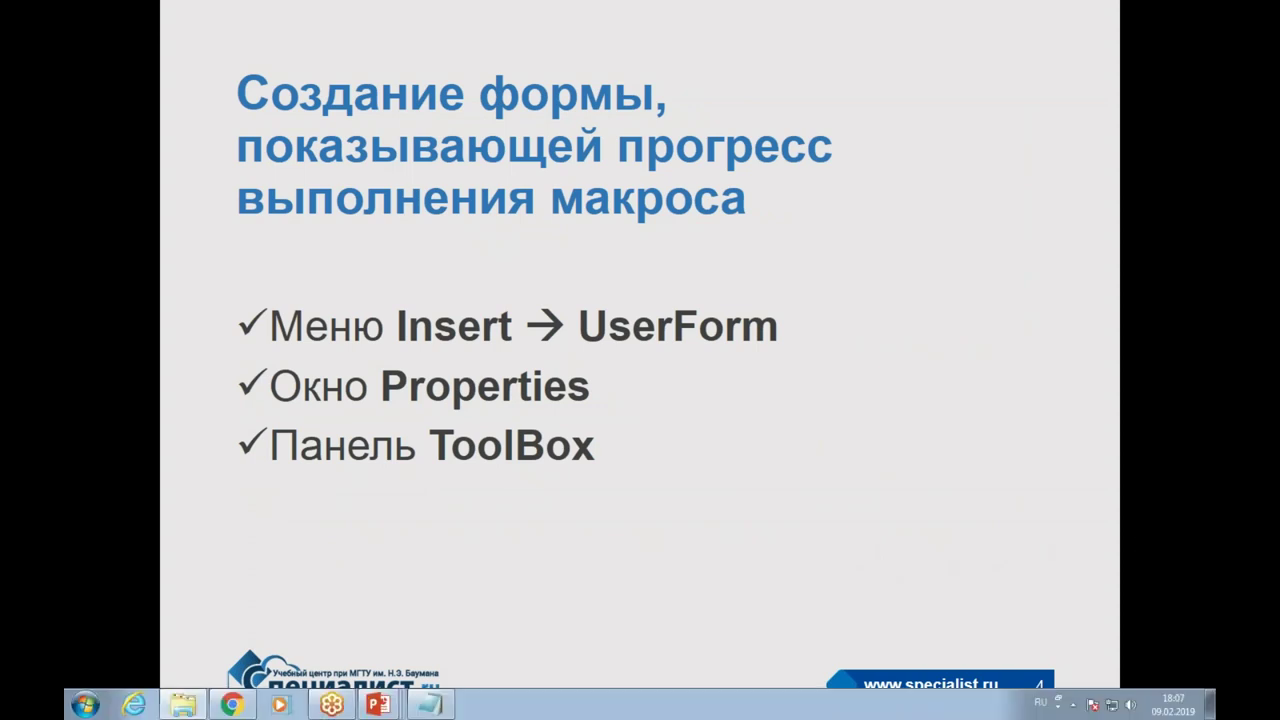
# Open ProgressBar Исходный файл.xlsm from the Семинар 09_02_2019 folder and maximize Excel
pyautogui.moveTo(1279, 251); pyautogui.dragTo(952, 252)
pyautogui.click(900, 382)
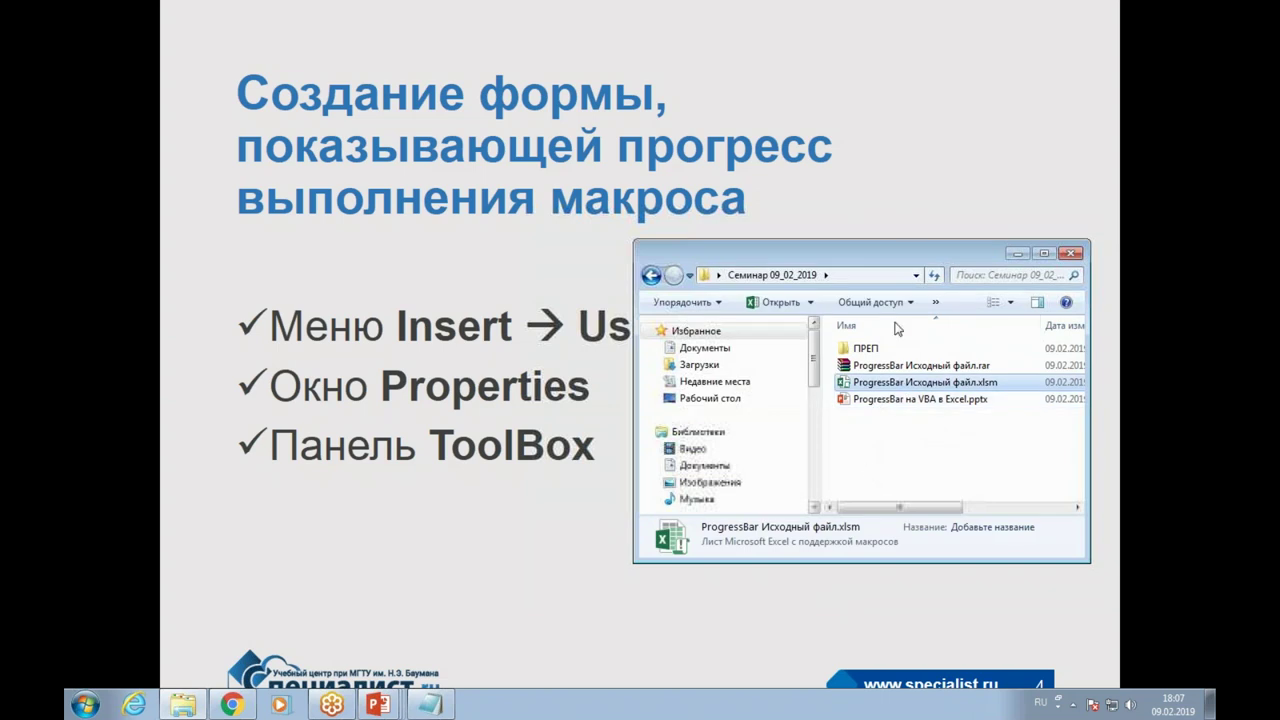
pyautogui.moveTo(911, 253); pyautogui.dragTo(836, 272)
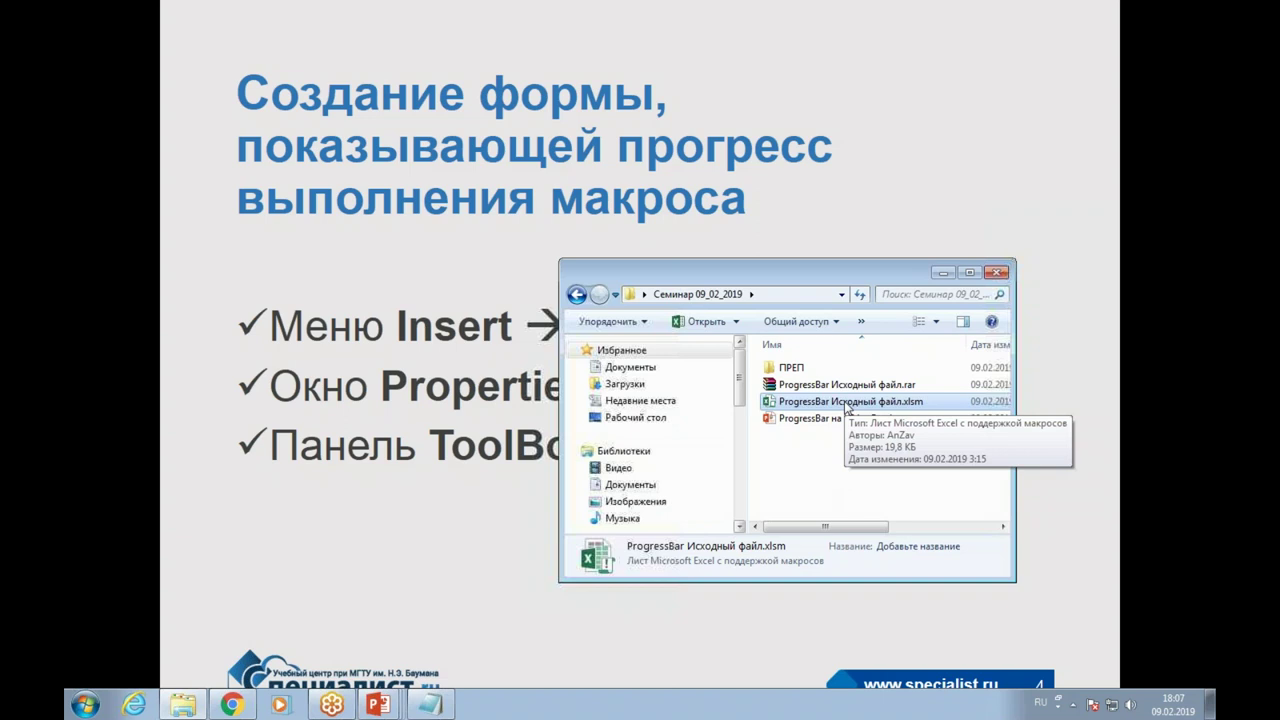
pyautogui.click(820, 418)
pyautogui.click(808, 403)
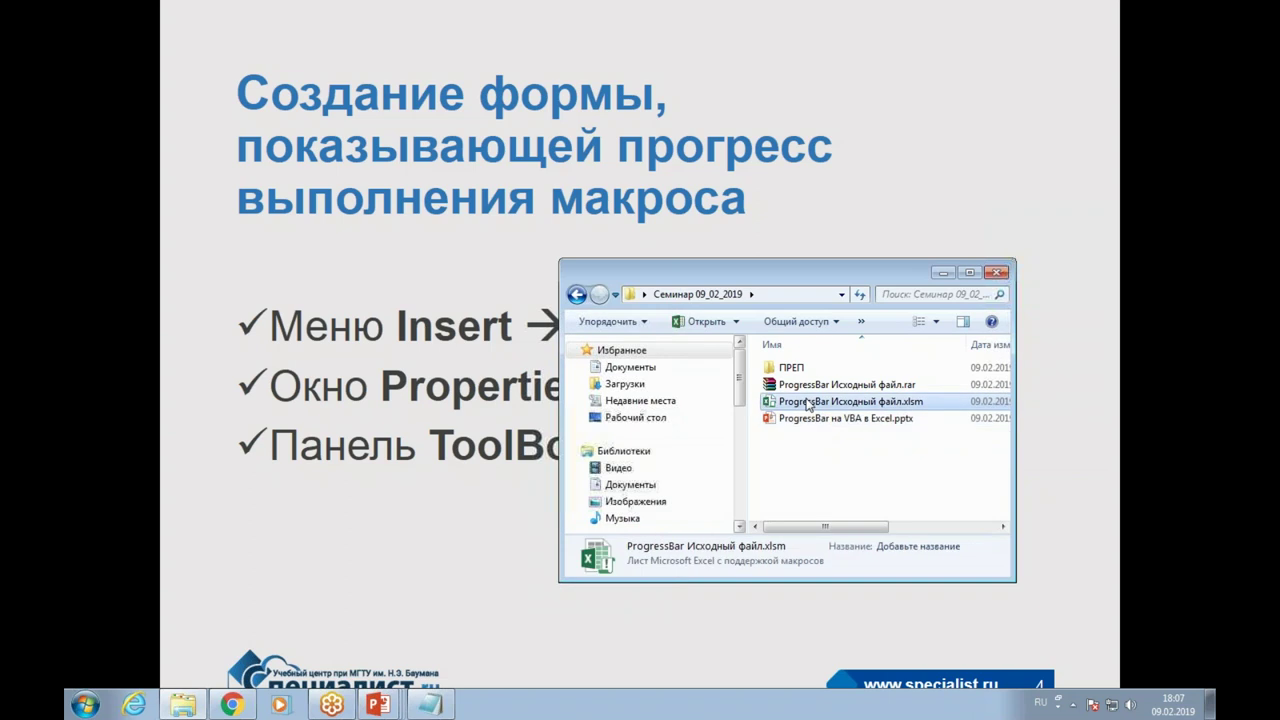
pyautogui.doubleClick(805, 403)
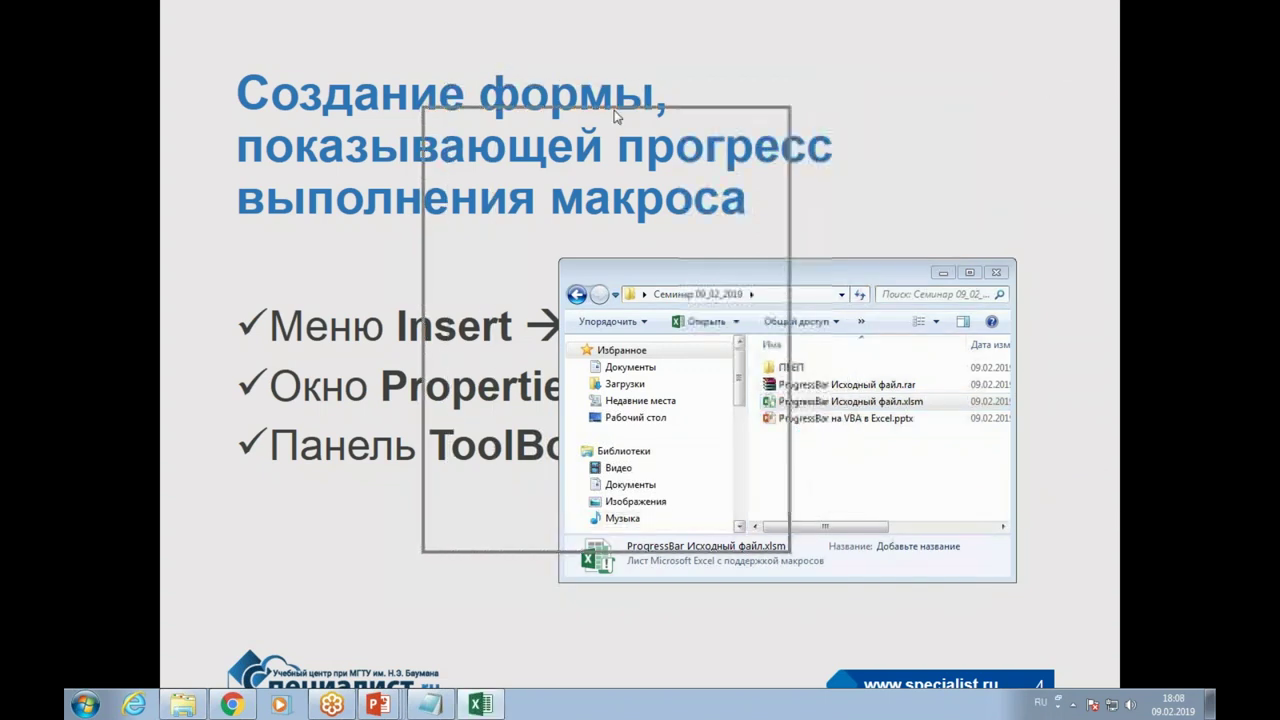
pyautogui.click(732, 118)
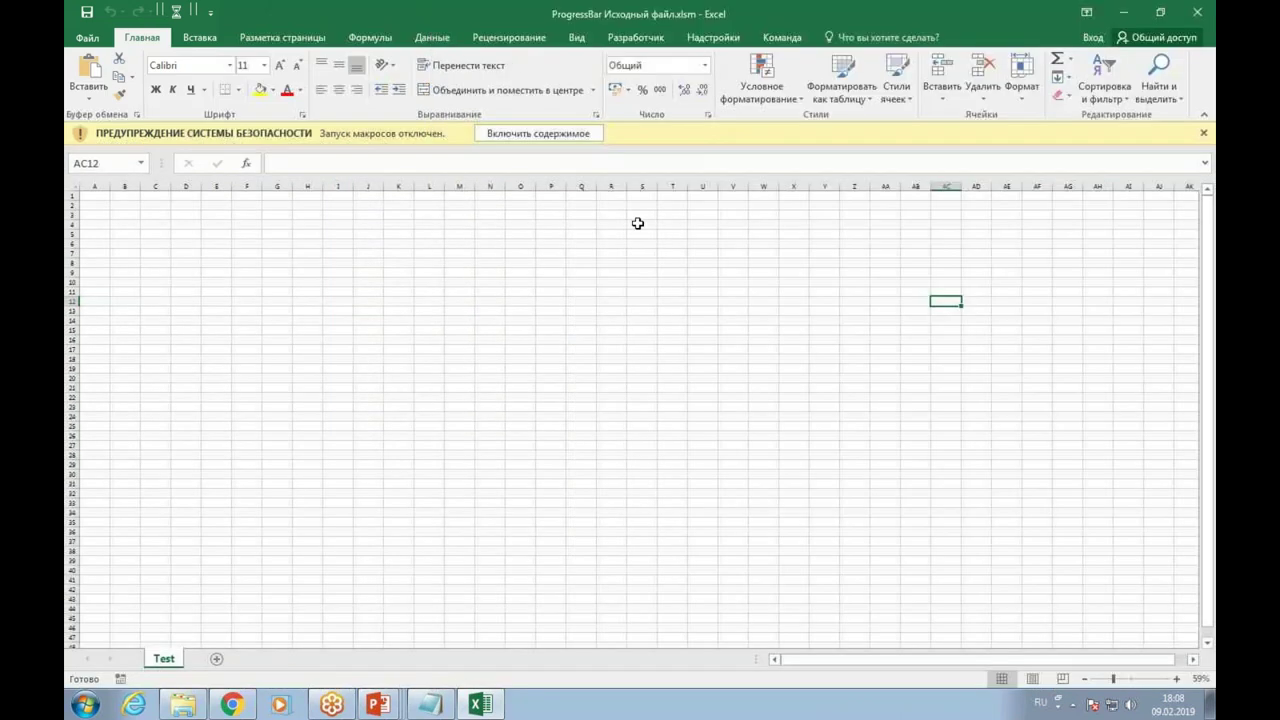
# Enable the workbook's macros and run the macro from the Quick Access Toolbar hourglass button
pyautogui.click(553, 135)
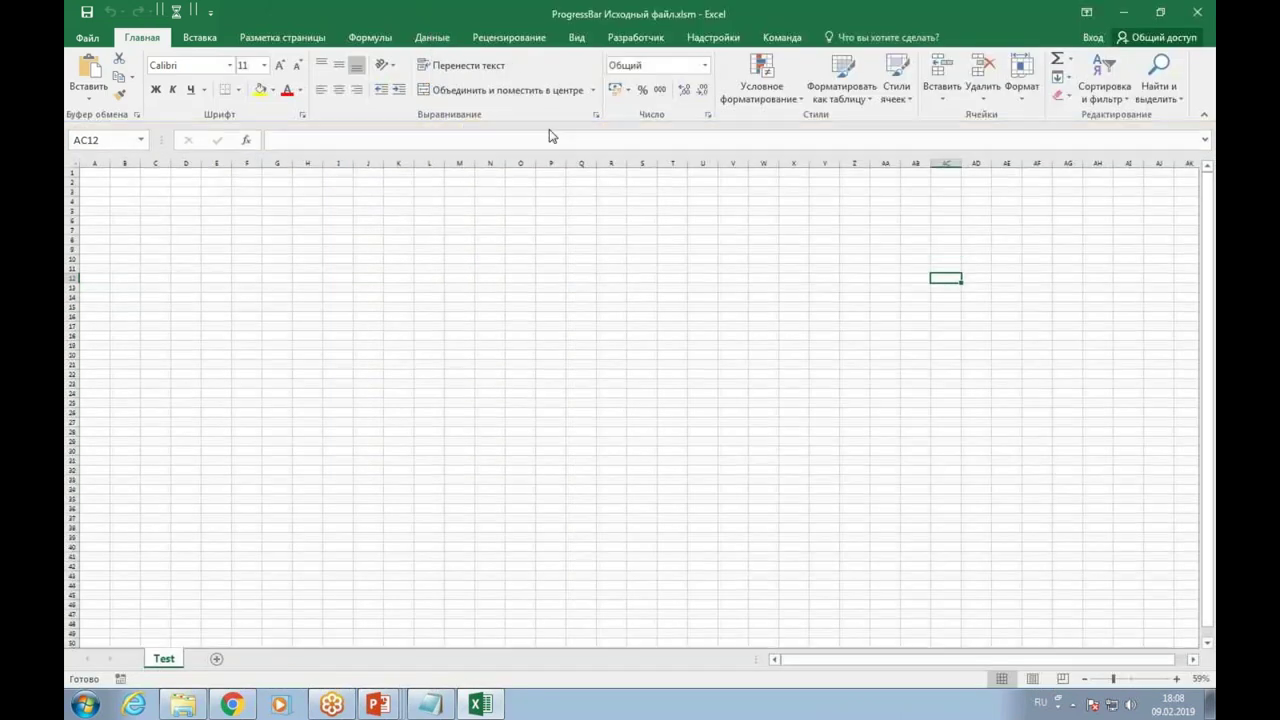
pyautogui.click(332, 413)
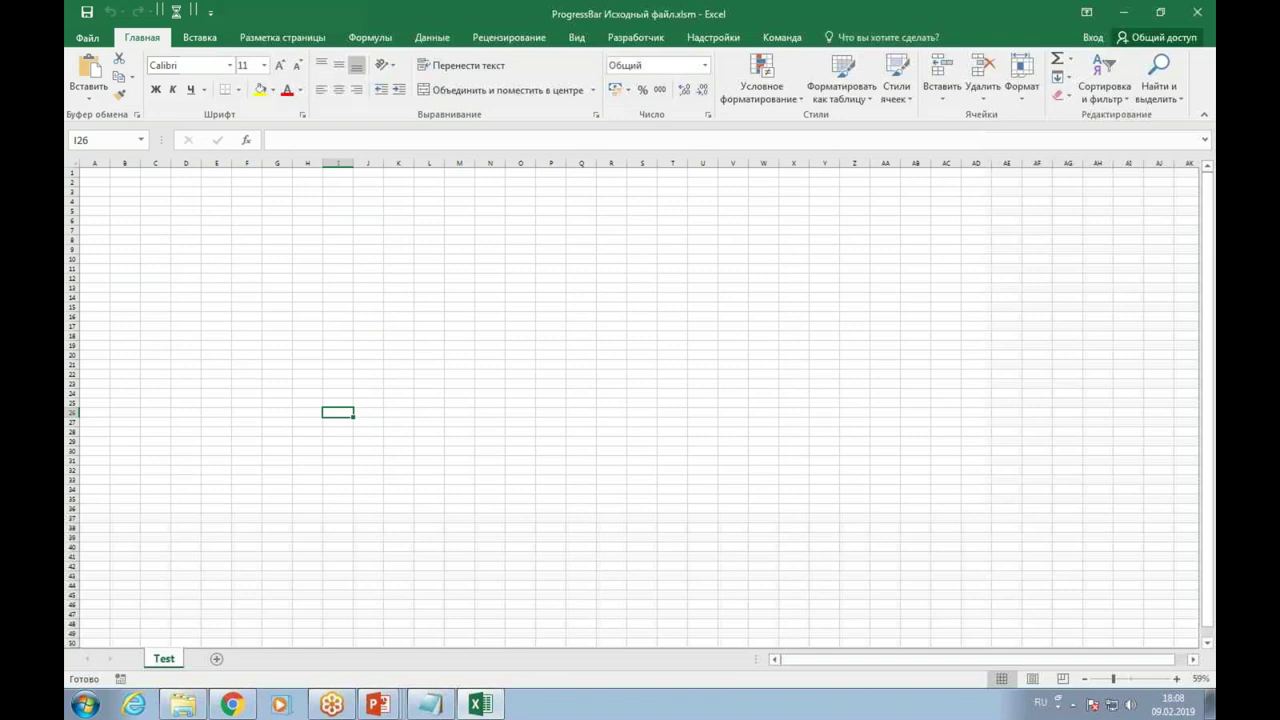
pyautogui.click(176, 17)
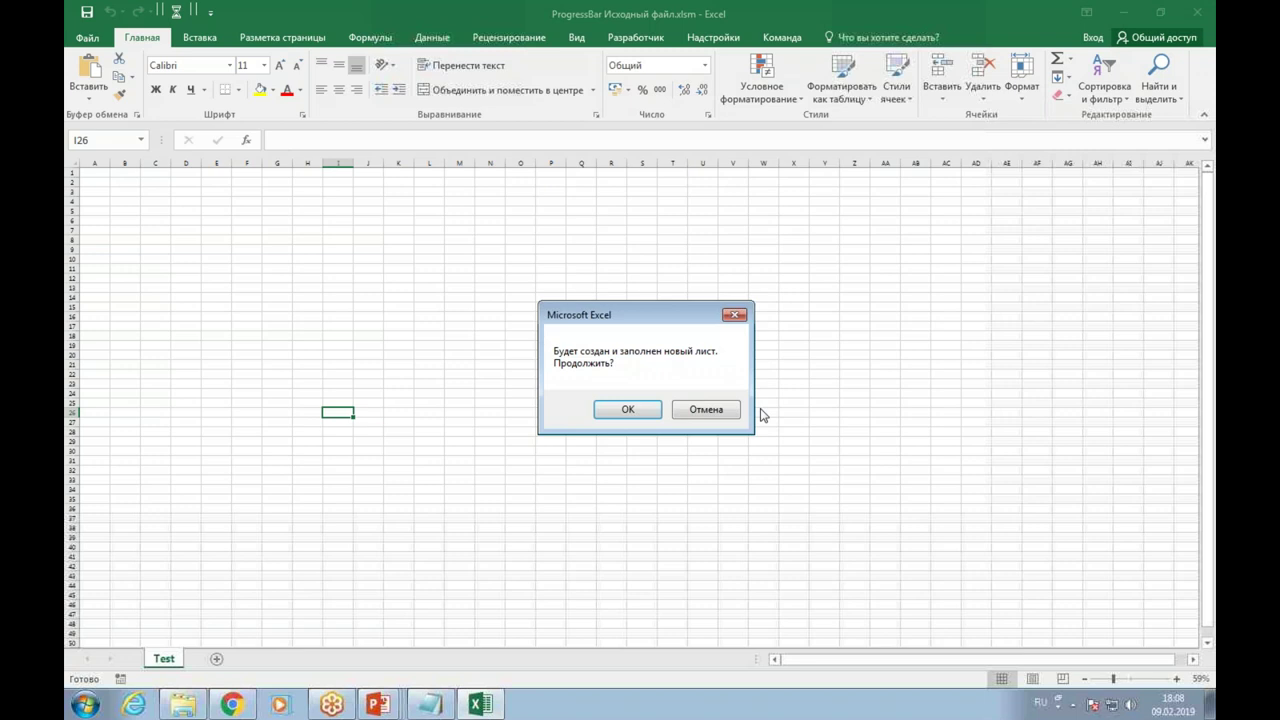
# Confirm creating the new sheet and dismiss the 0 ч 1 м 3 с run-time message
pyautogui.click(640, 412)
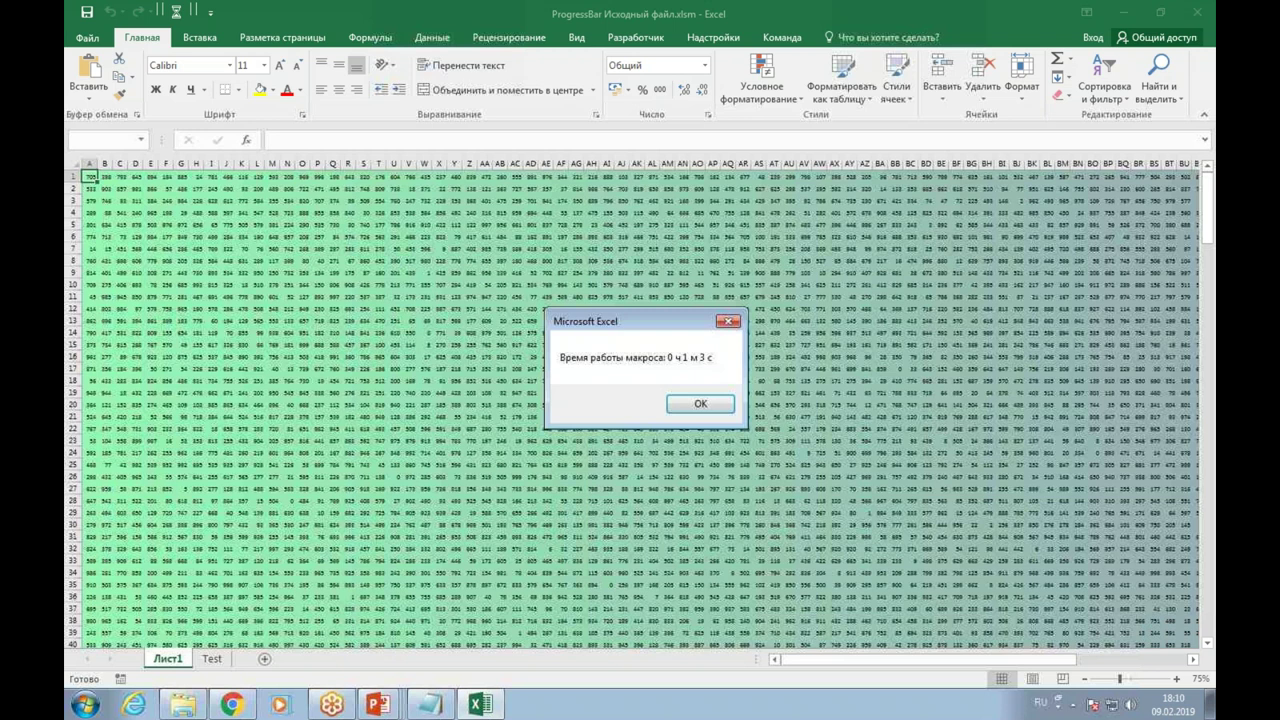
pyautogui.click(680, 405)
# Open Module1's MyStart code in the VBA editor and resize the project tree panel
pyautogui.click(621, 322)
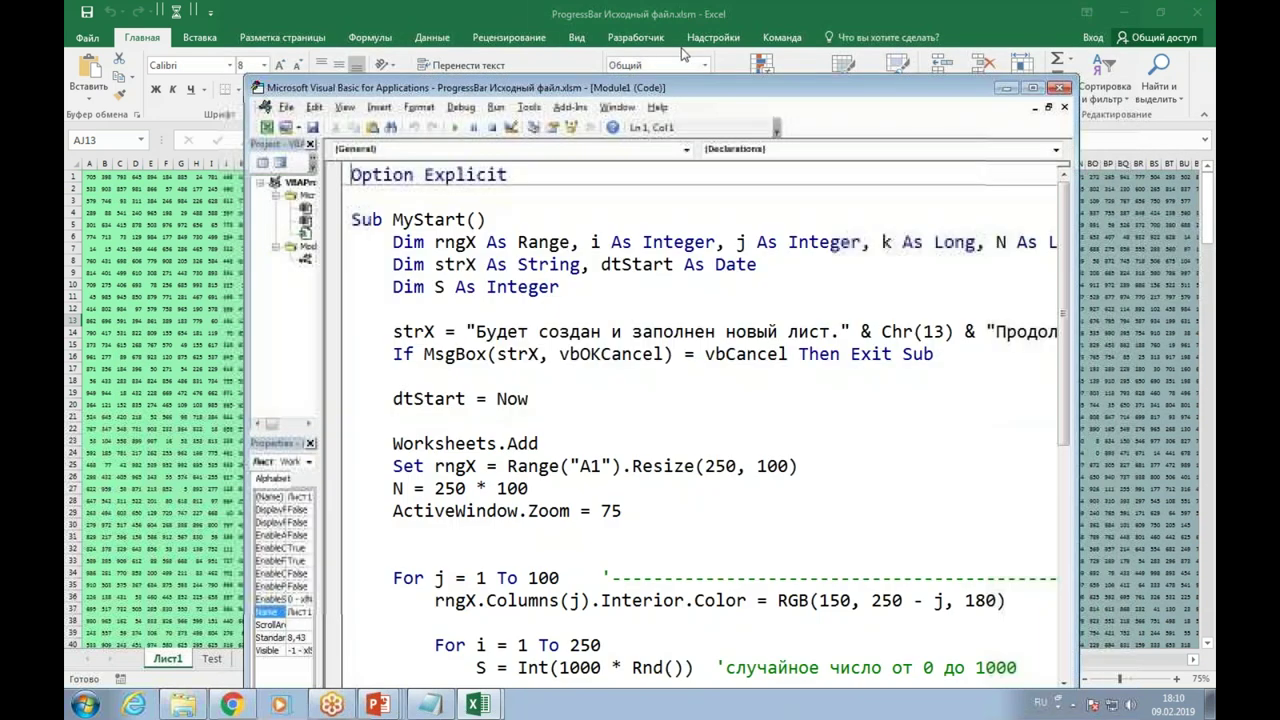
pyautogui.click(636, 37)
pyautogui.click(91, 87)
pyautogui.doubleClick(413, 219)
pyautogui.click(393, 309)
pyautogui.moveTo(320, 273)
pyautogui.mouseDown()
pyautogui.moveTo(413, 289)
pyautogui.moveTo(445, 250)
pyautogui.mouseUp()
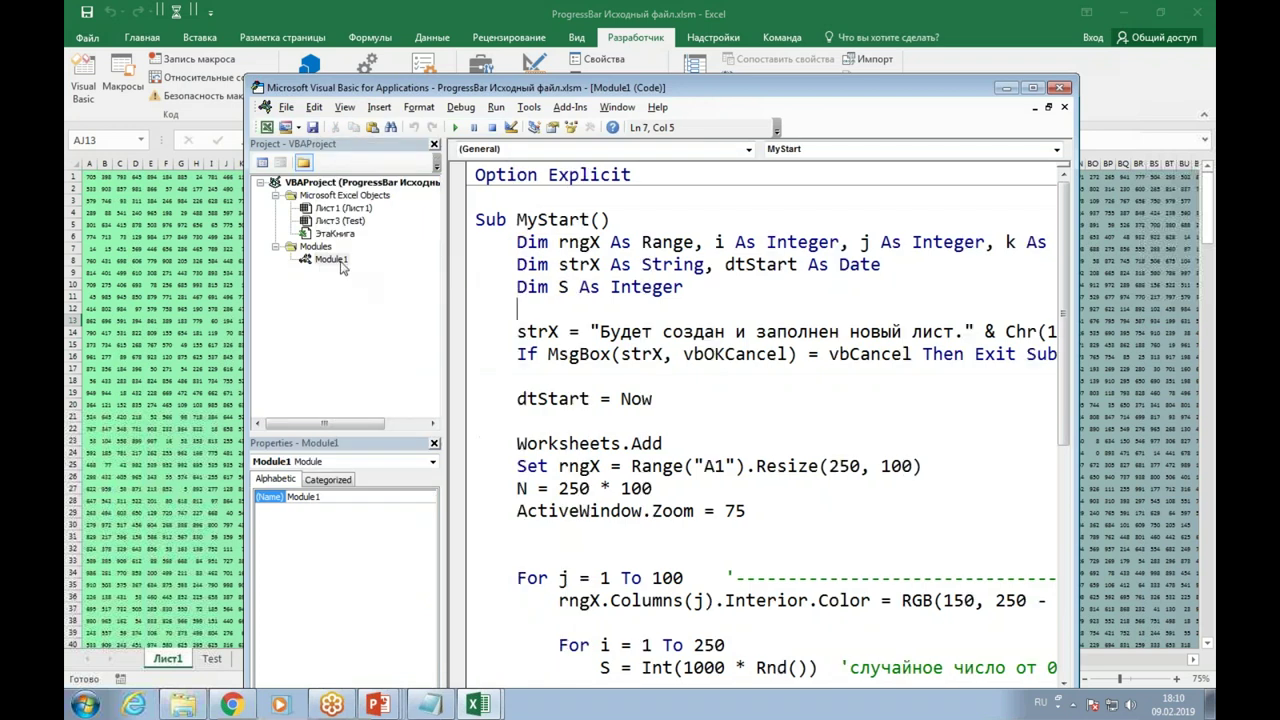
pyautogui.click(330, 259)
pyautogui.click(505, 264)
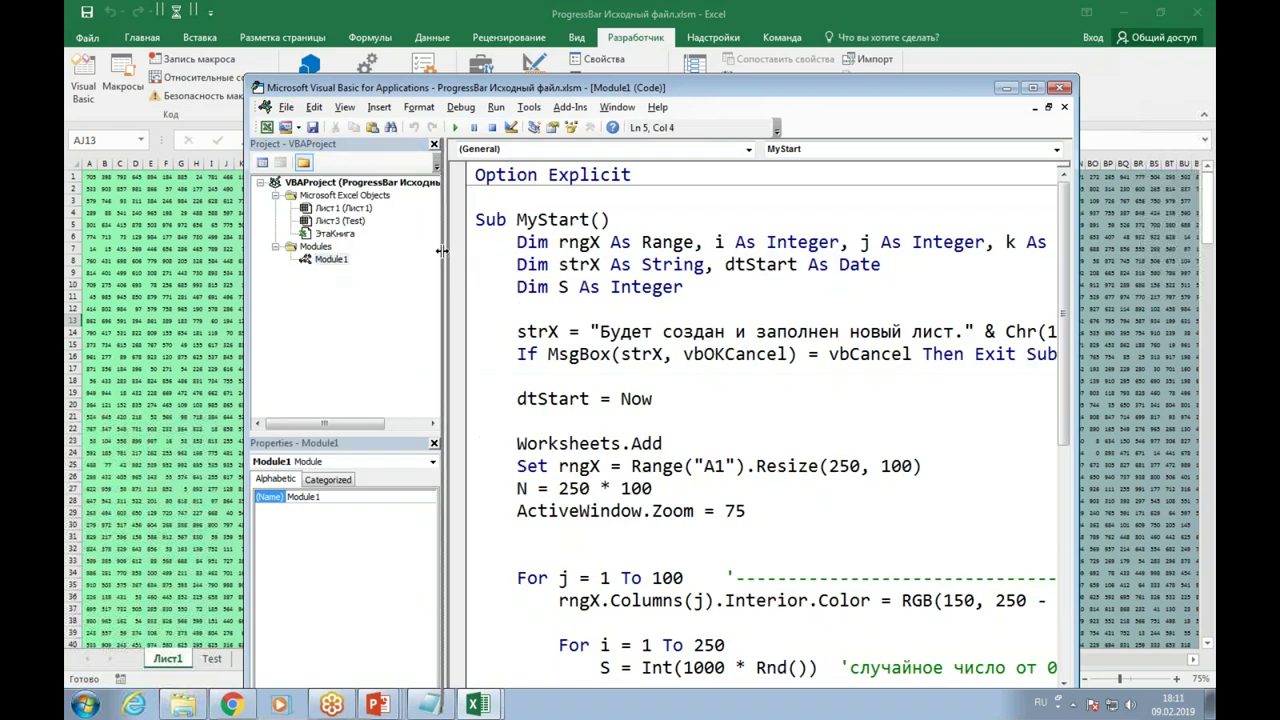
pyautogui.moveTo(445, 248); pyautogui.dragTo(362, 250)
pyautogui.moveTo(592, 287); pyautogui.dragTo(436, 289)
# Review the Set rngX line with its Resize dimensions 250, 100
pyautogui.scroll(-1, 606, 309)
pyautogui.scroll(-1, 606, 309)
pyautogui.click(670, 331)
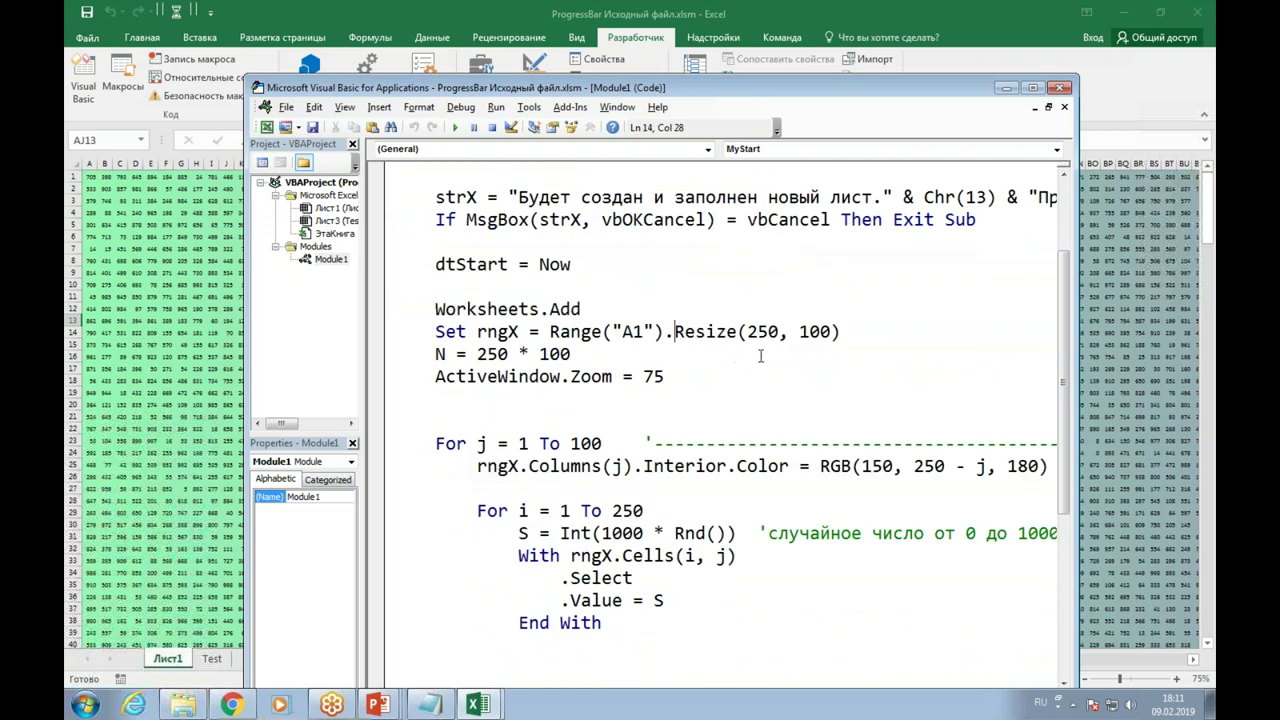
pyautogui.moveTo(746, 331); pyautogui.dragTo(830, 332)
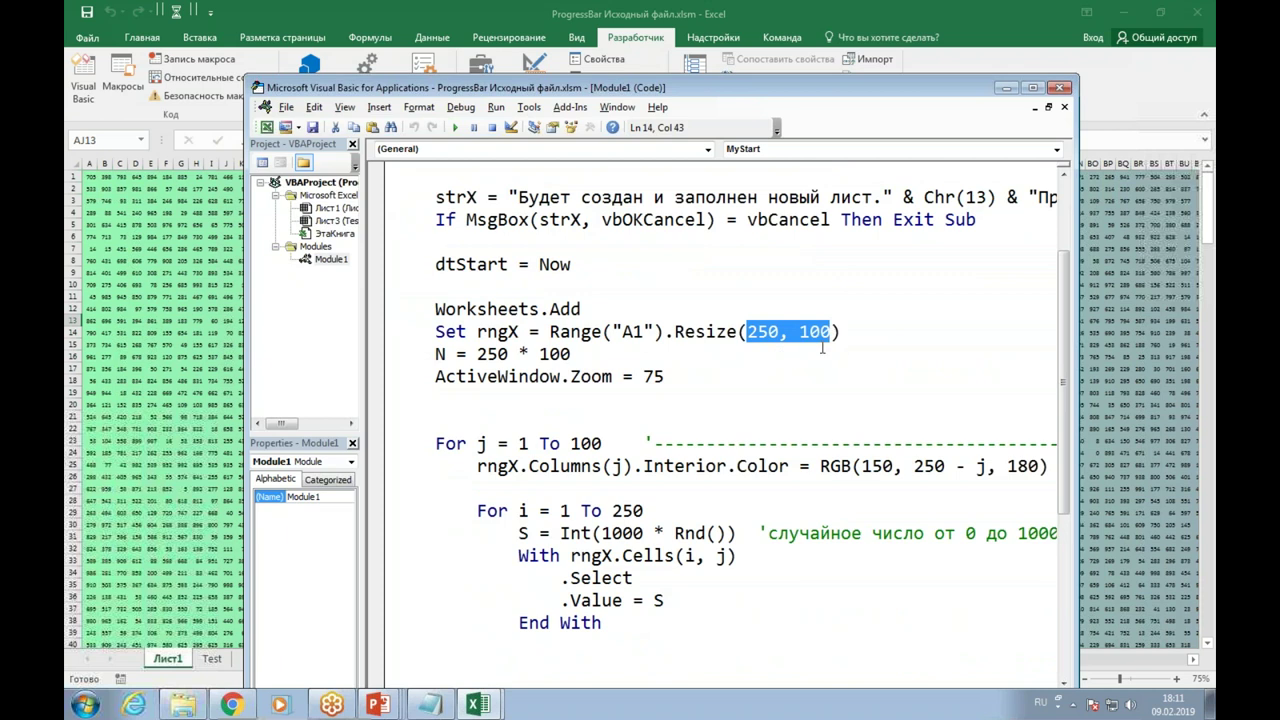
pyautogui.click(841, 352)
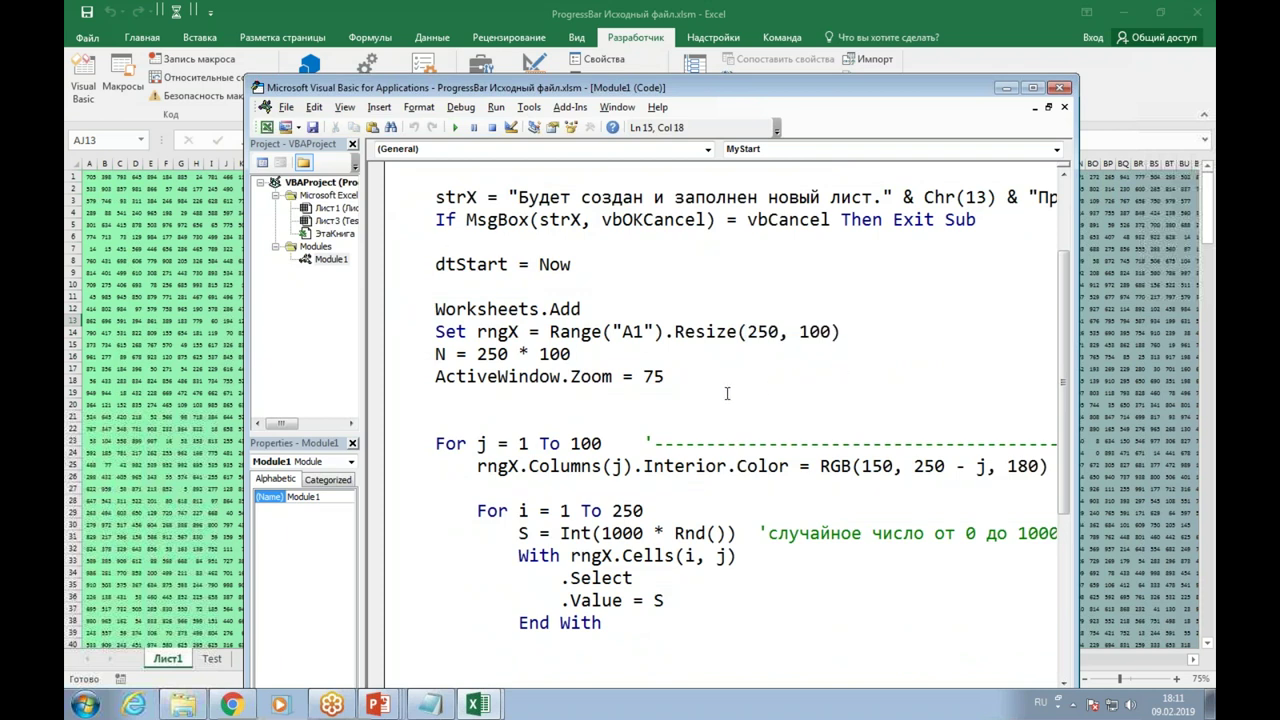
# Put an apostrophe before .Select in the cell-filling loop to comment it out
pyautogui.scroll(-2, 727, 393)
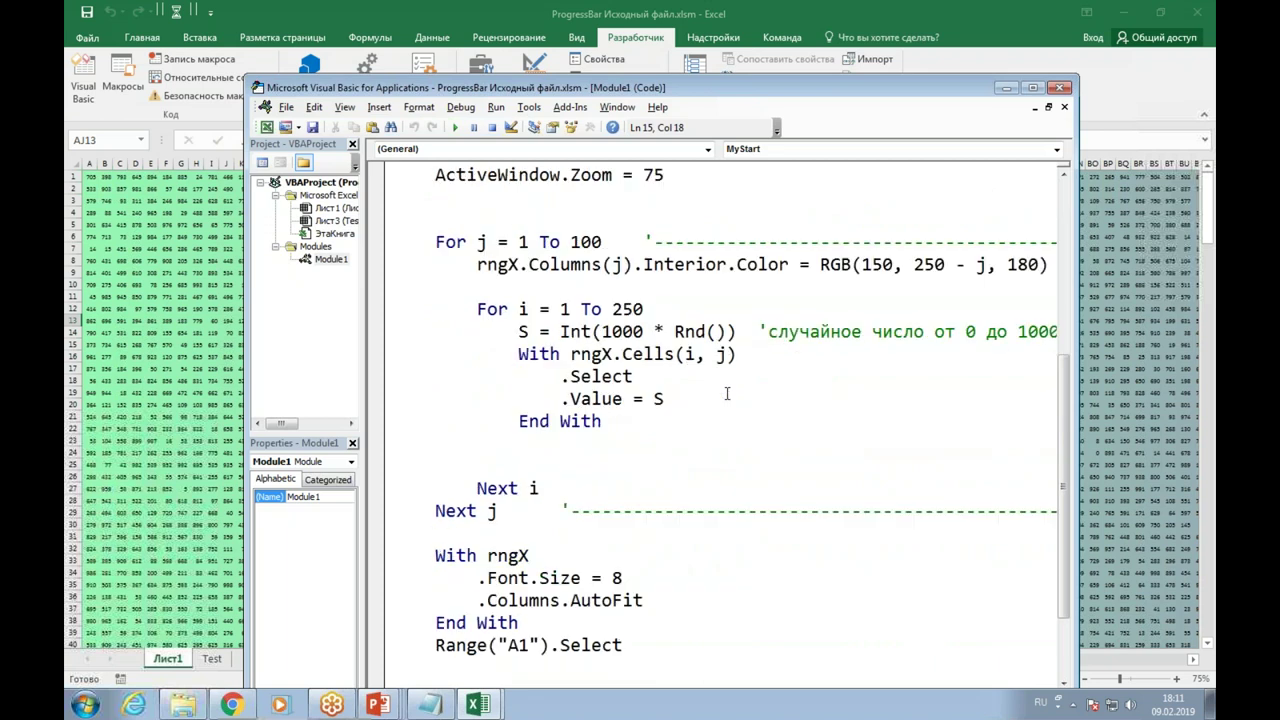
pyautogui.click(556, 379)
pyautogui.press('Right')
pyautogui.press('Right')
pyautogui.press('Right')
pyautogui.click(541, 376)
pyautogui.write('э')
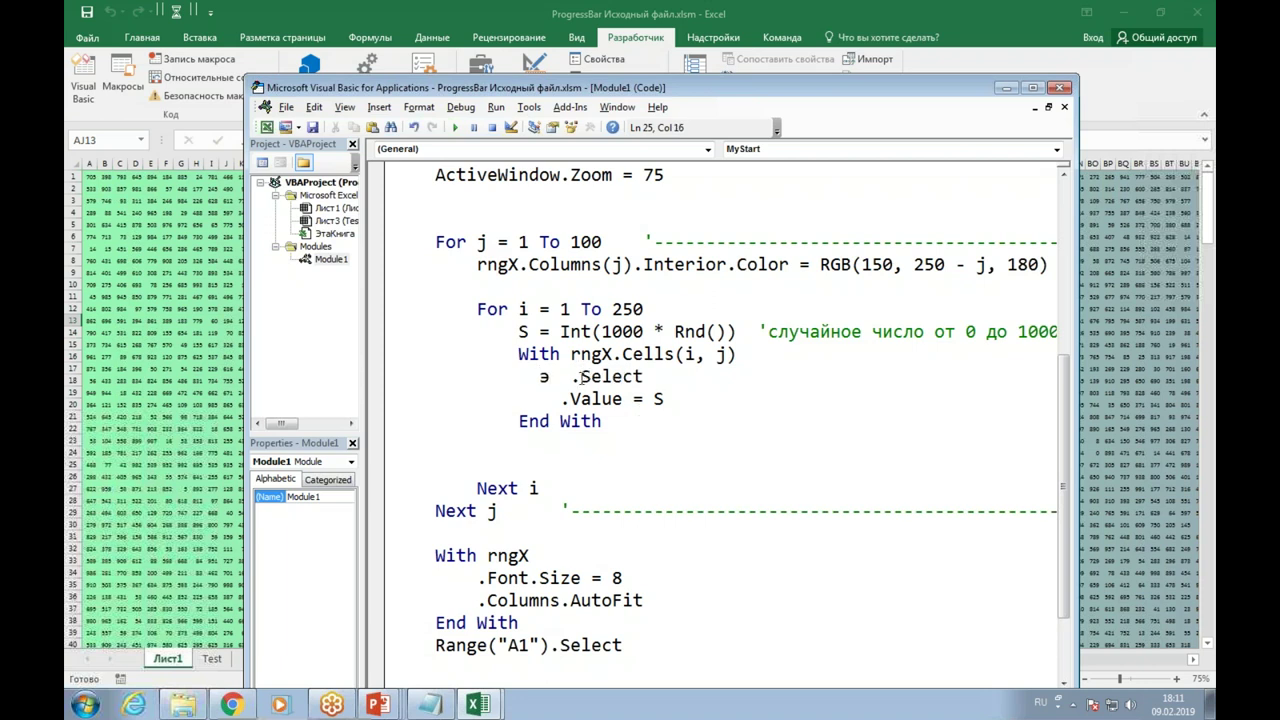
pyautogui.press('BackSpace')
pyautogui.hotkey('alt', 'shift')
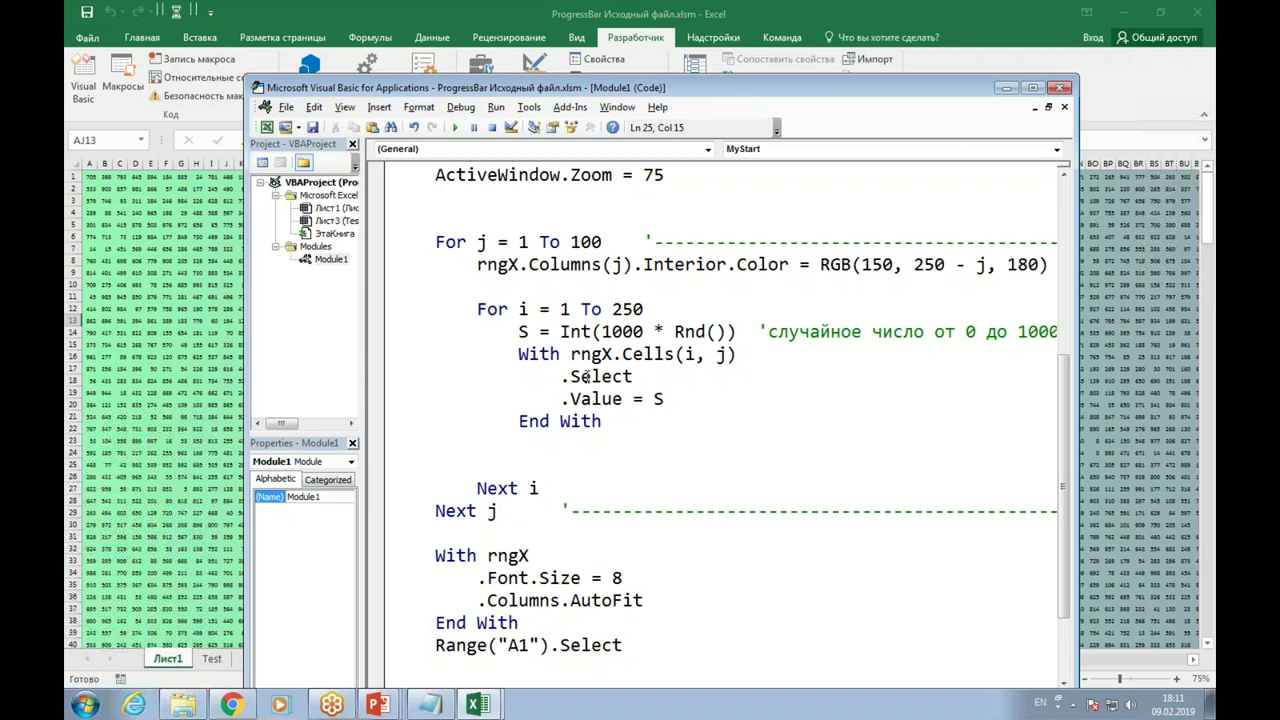
pyautogui.write("'")
# Save the workbook and return to the filled worksheet in Excel
pyautogui.click(607, 444)
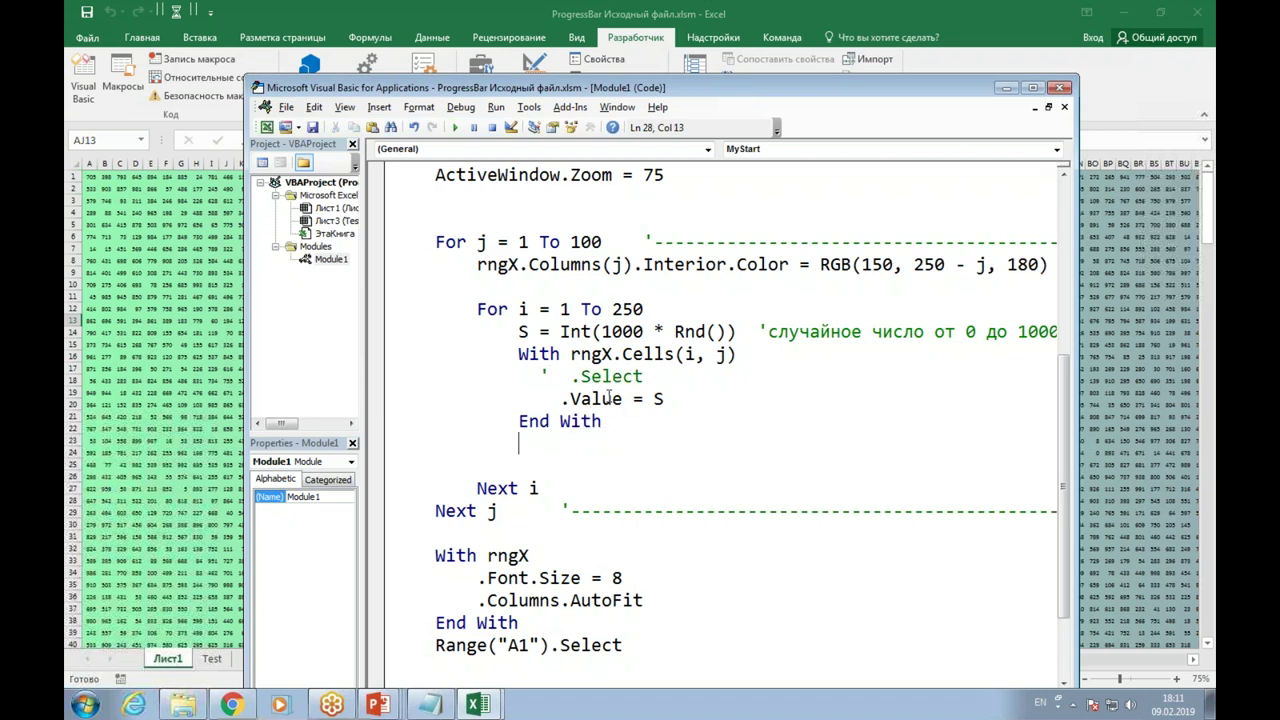
pyautogui.click(539, 377)
pyautogui.click(602, 354)
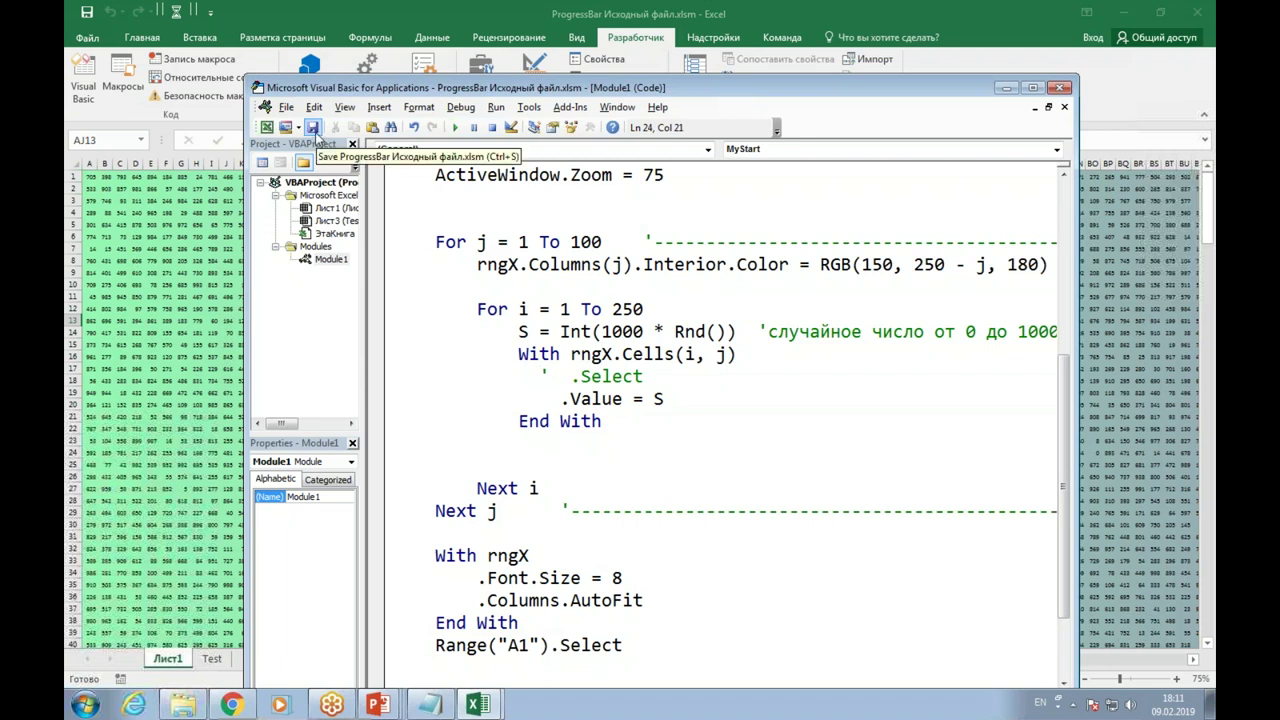
pyautogui.click(313, 128)
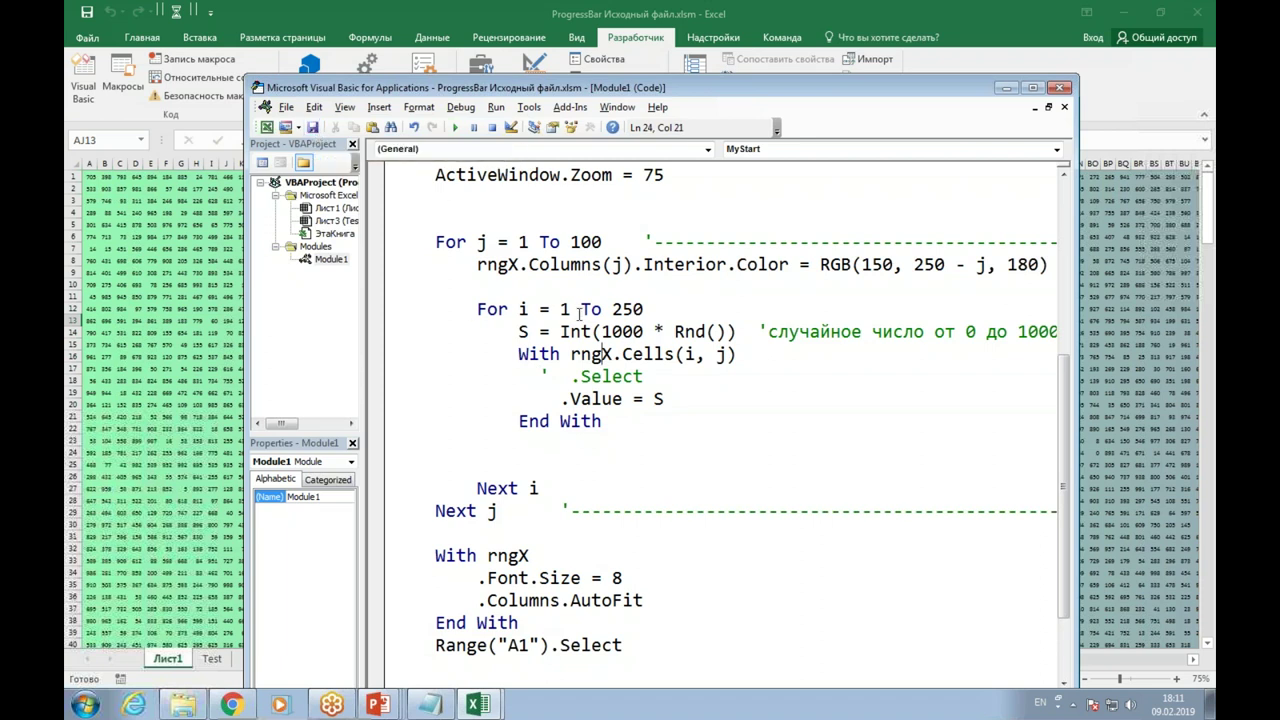
pyautogui.click(207, 249)
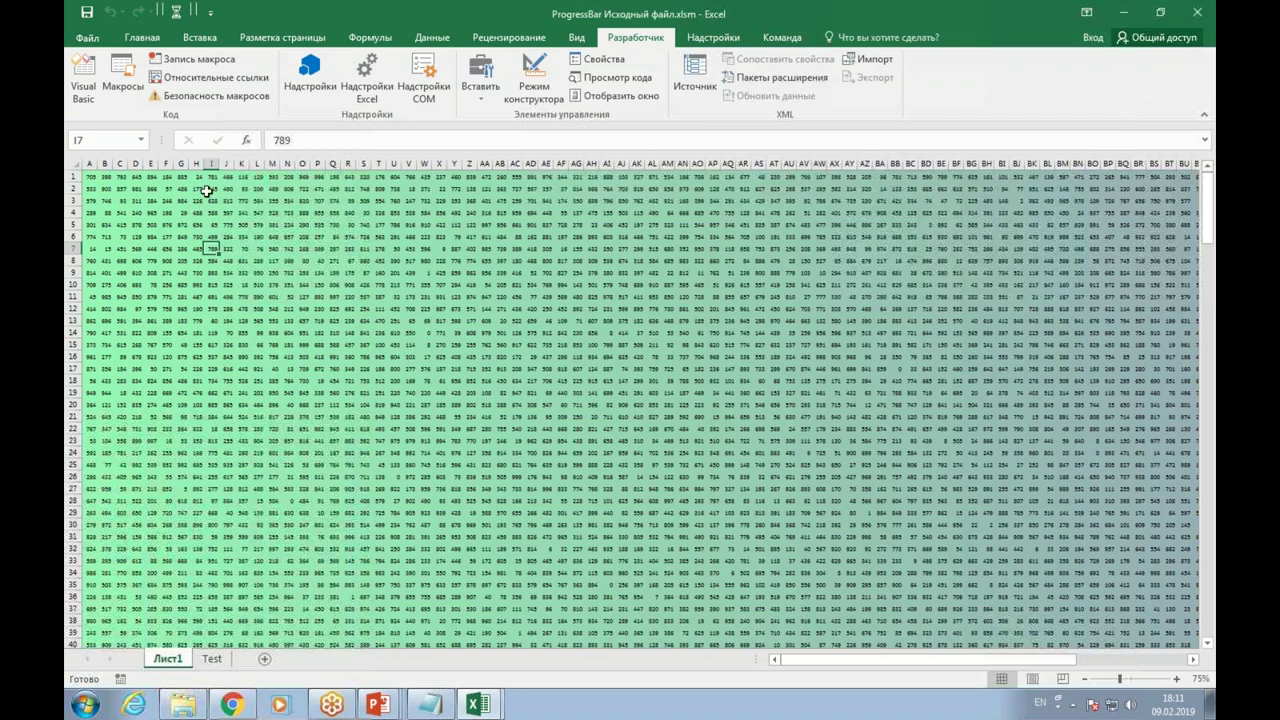
# Rerun the macro, confirm the new sheet, and dismiss the 0 ч 0 м 2 с run-time message
pyautogui.click(175, 13)
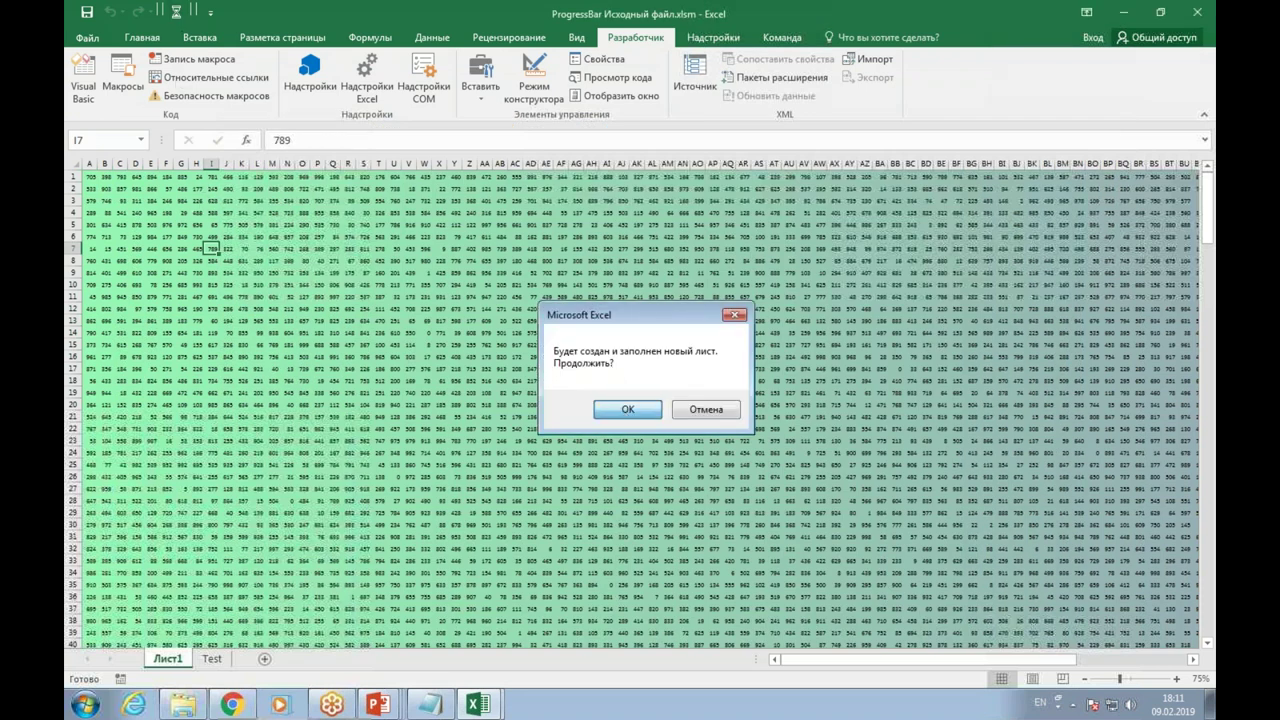
pyautogui.click(628, 409)
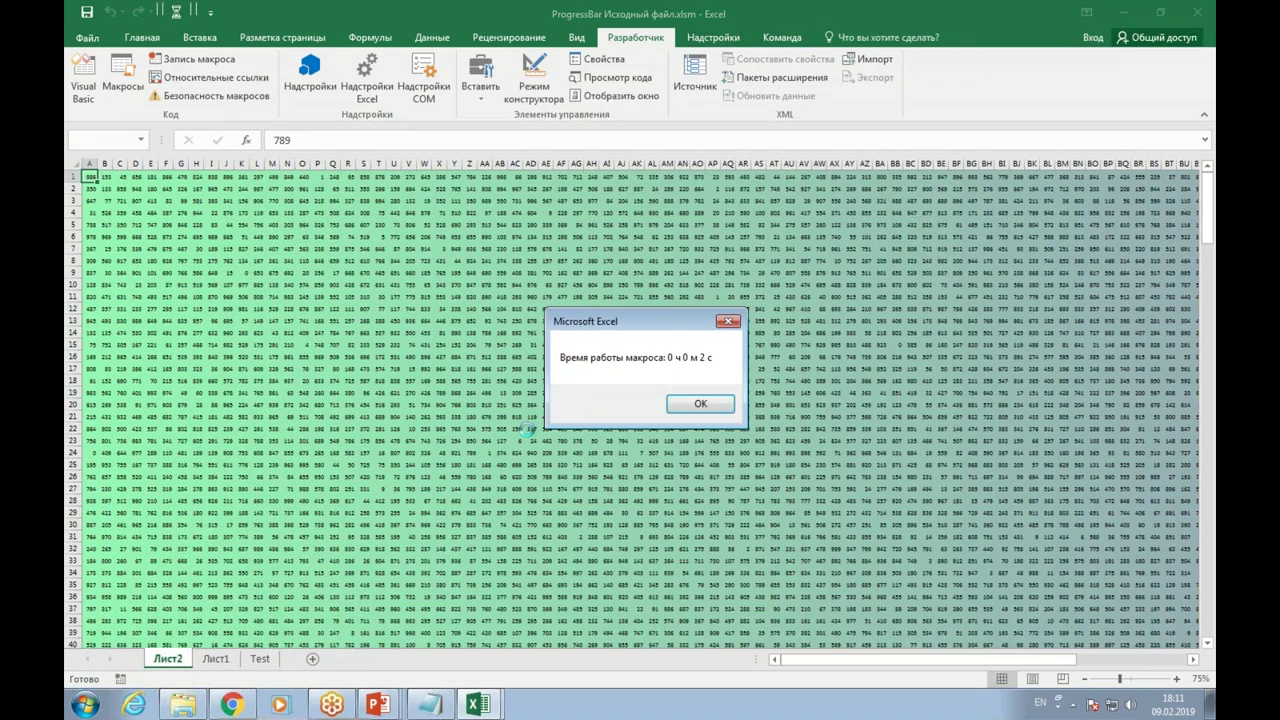
pyautogui.click(695, 404)
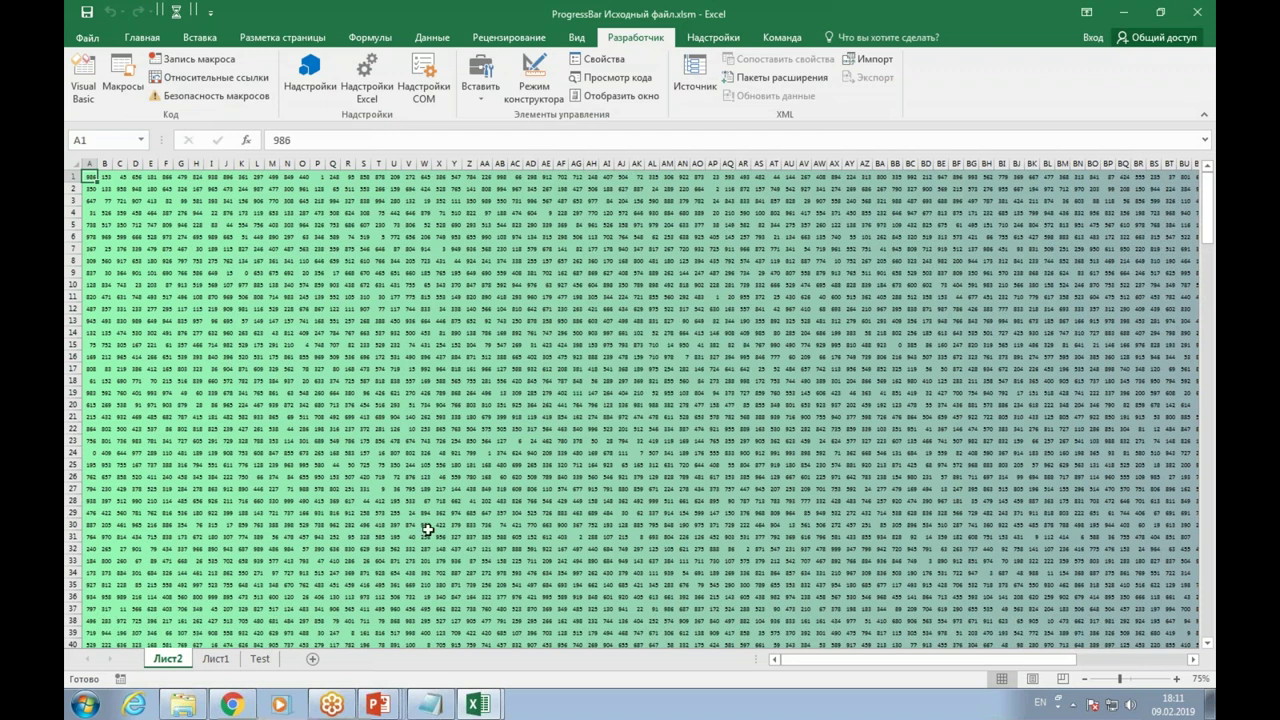
# Compare Лист1 with the new Лист2, checking cells J29 and T17
pyautogui.click(213, 662)
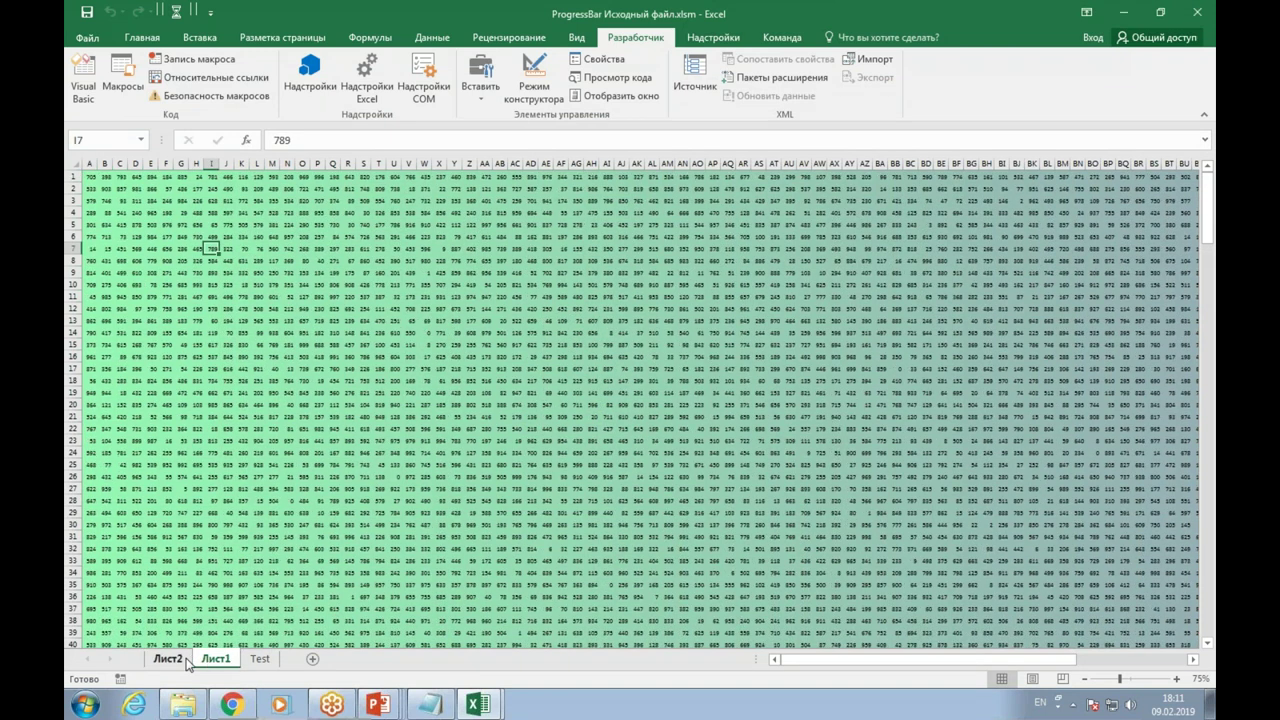
pyautogui.click(170, 660)
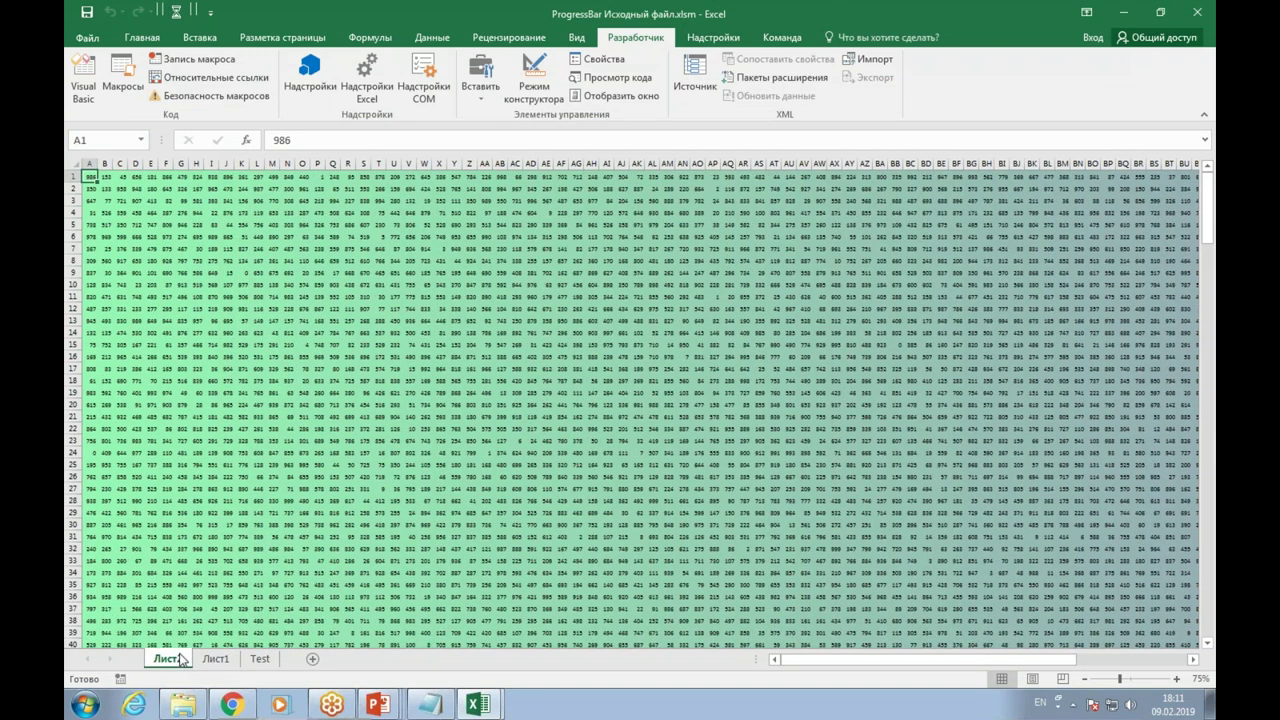
pyautogui.click(225, 510)
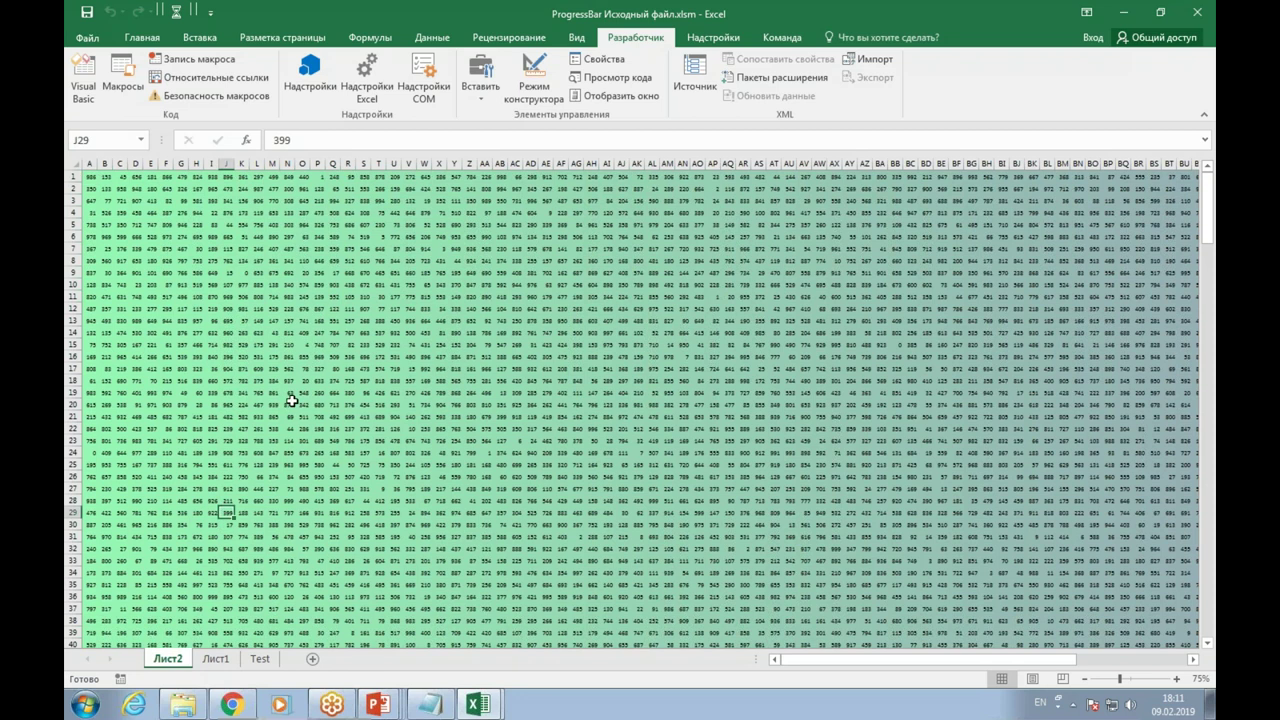
pyautogui.click(378, 367)
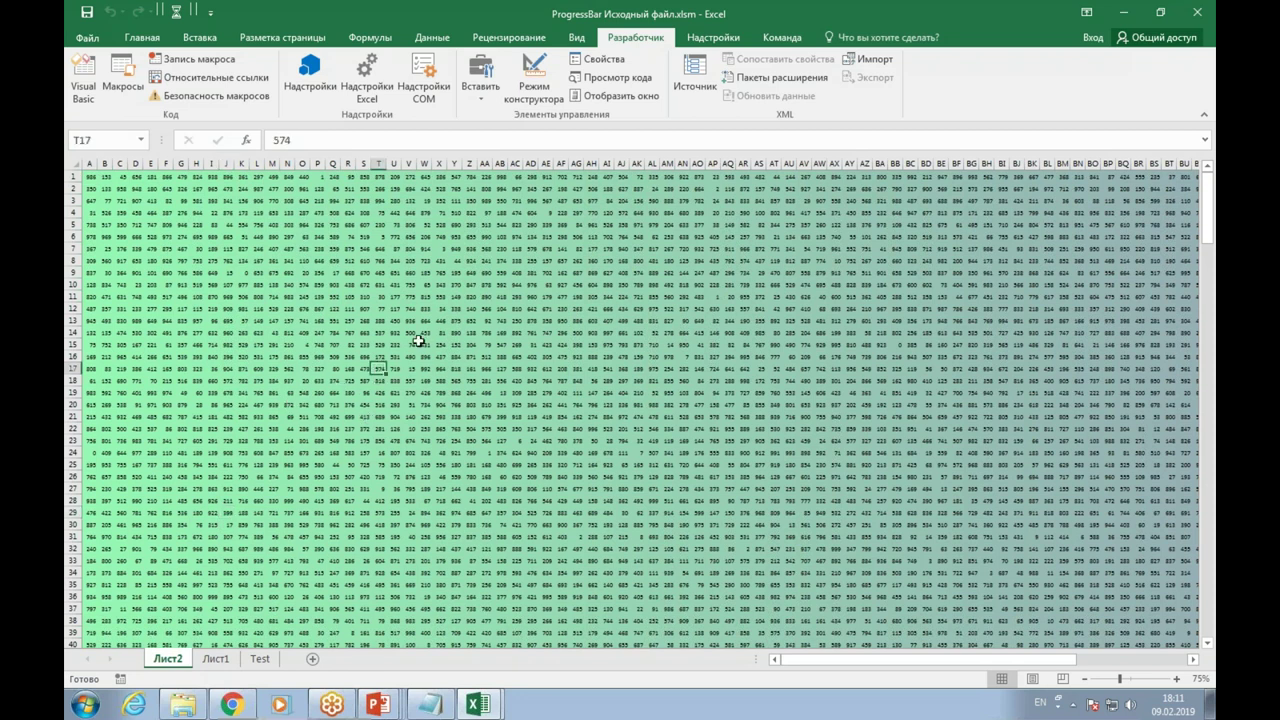
# Delete the extra space before .Select so it aligns with .Value, then minimize the VBA editor
pyautogui.hotkey('alt', 'F11')
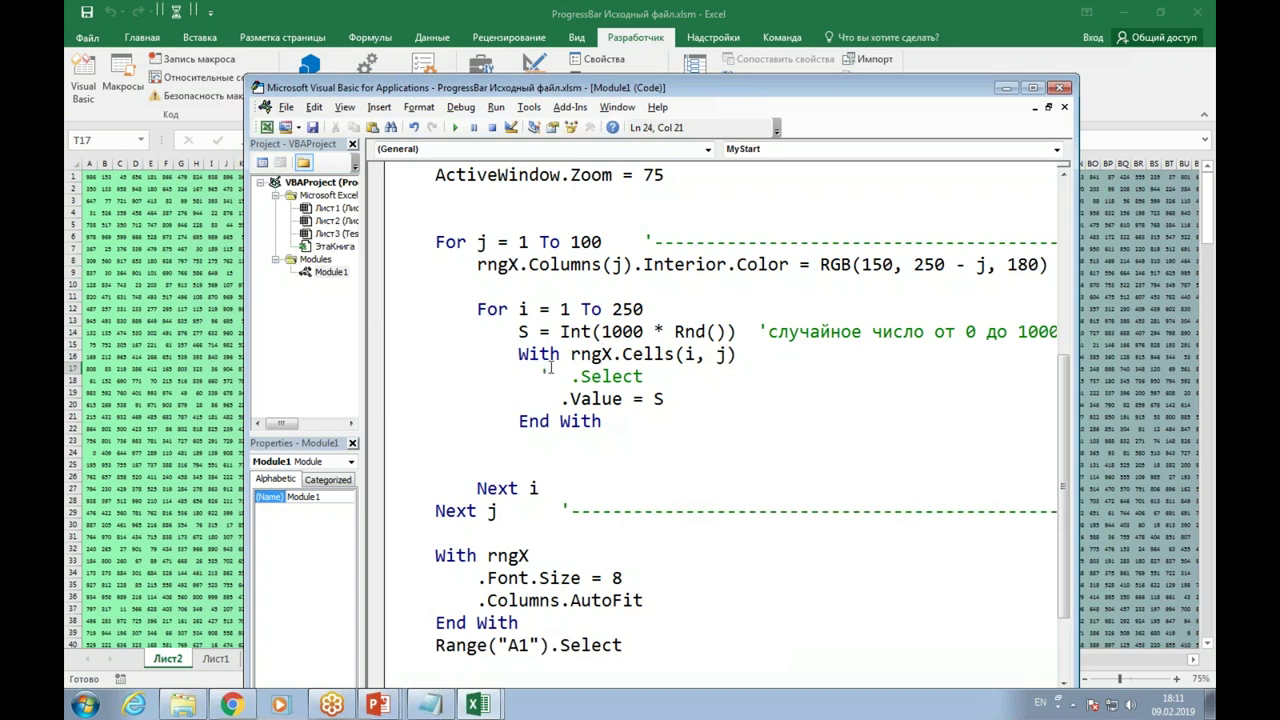
pyautogui.click(540, 376)
pyautogui.press('Delete')
pyautogui.click(622, 331)
pyautogui.moveTo(1063, 380); pyautogui.dragTo(1063, 200)
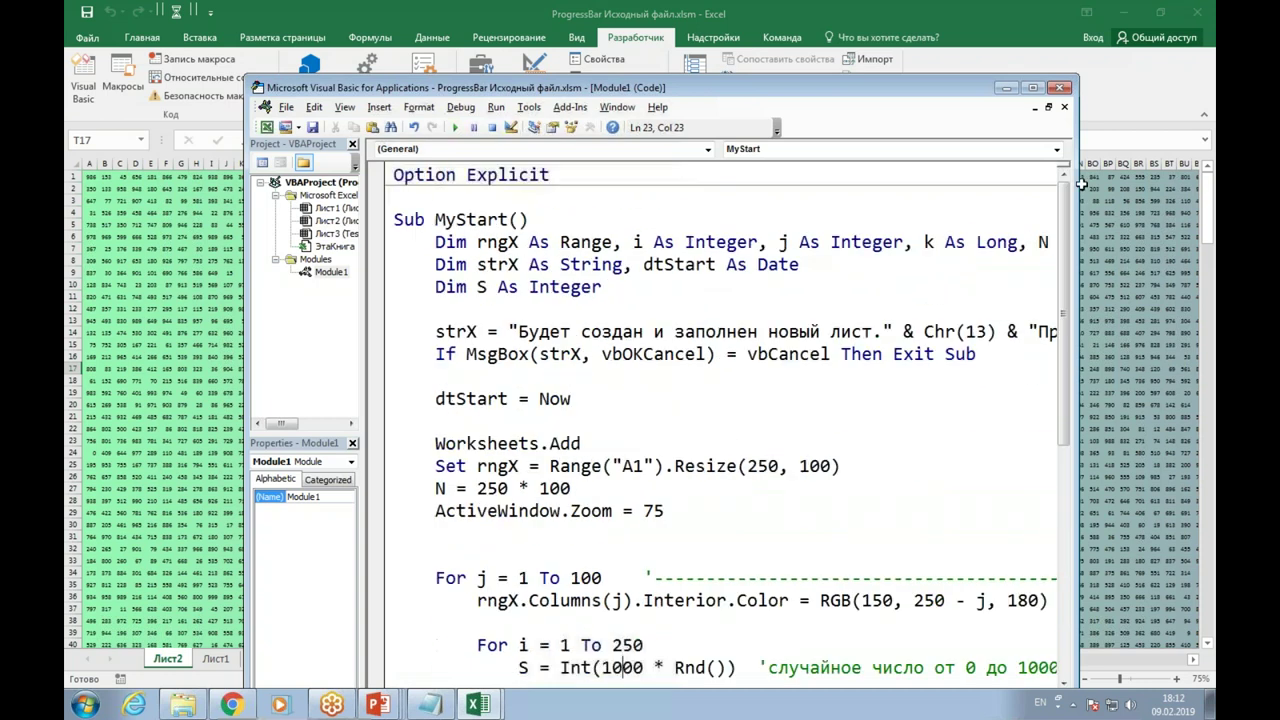
pyautogui.click(1007, 89)
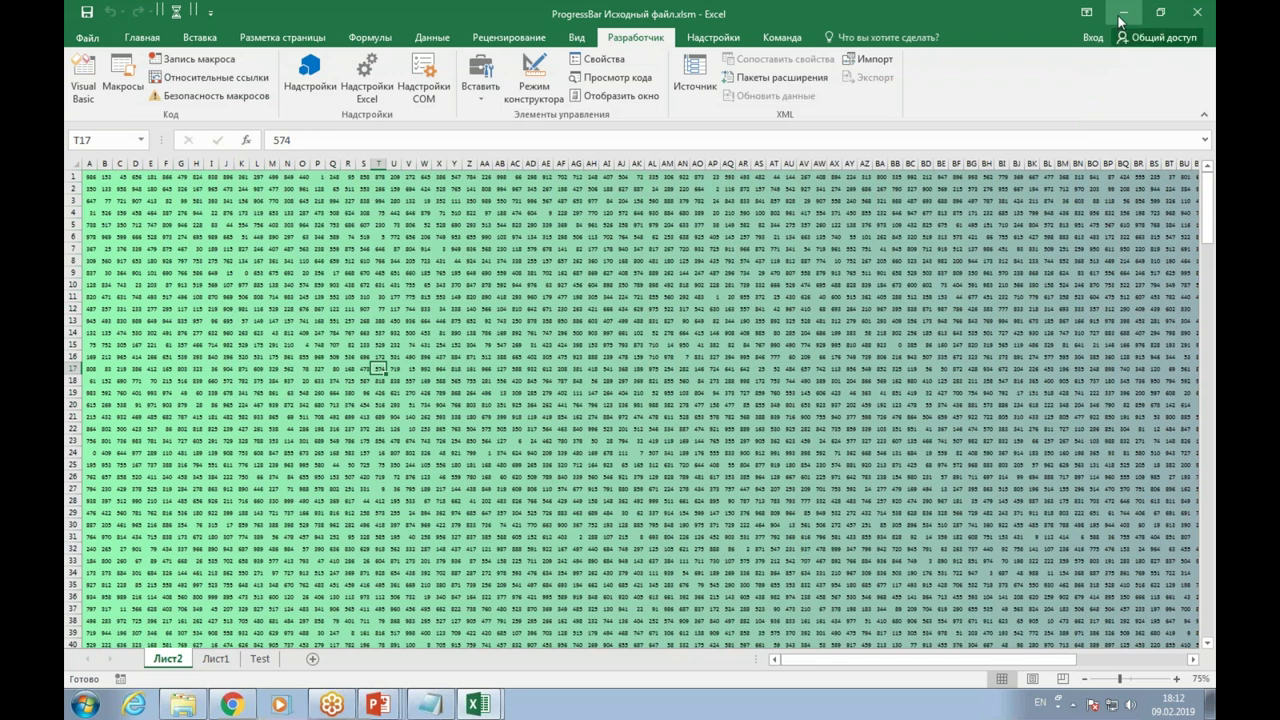
# Minimize Excel to reveal the PowerPoint slide on creating a progress form
pyautogui.click(1121, 14)
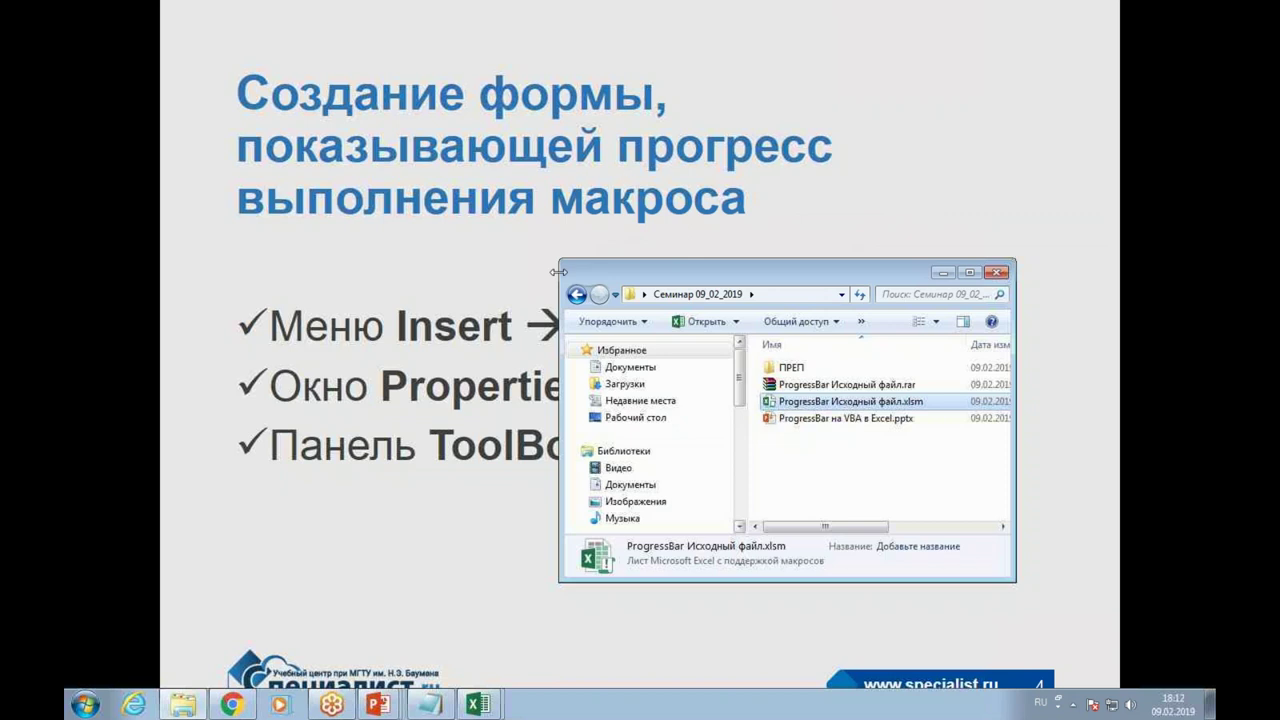
# Present slide 4 full-screen, then end the slideshow with Esc
pyautogui.click(490, 288)
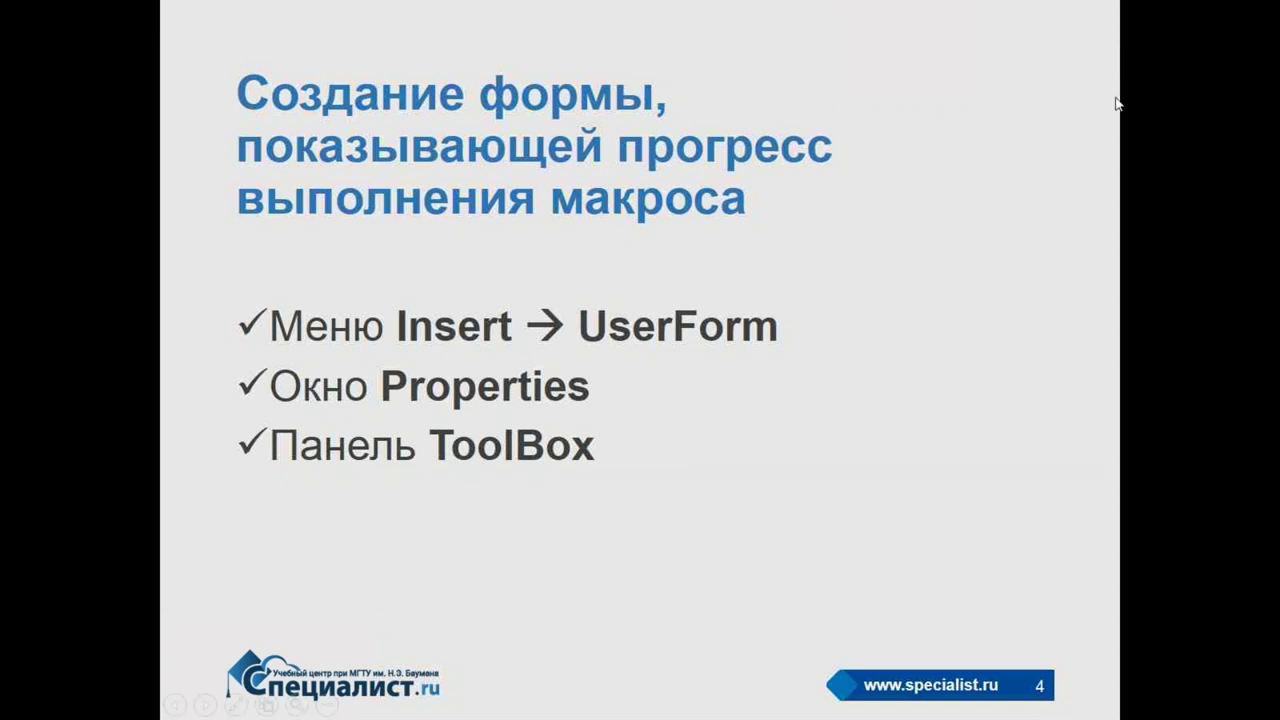
pyautogui.press('Escape')
# Minimize PowerPoint, move the folder window right, and bring back the VBA editor with Module1
pyautogui.click(1123, 12)
pyautogui.click(946, 630)
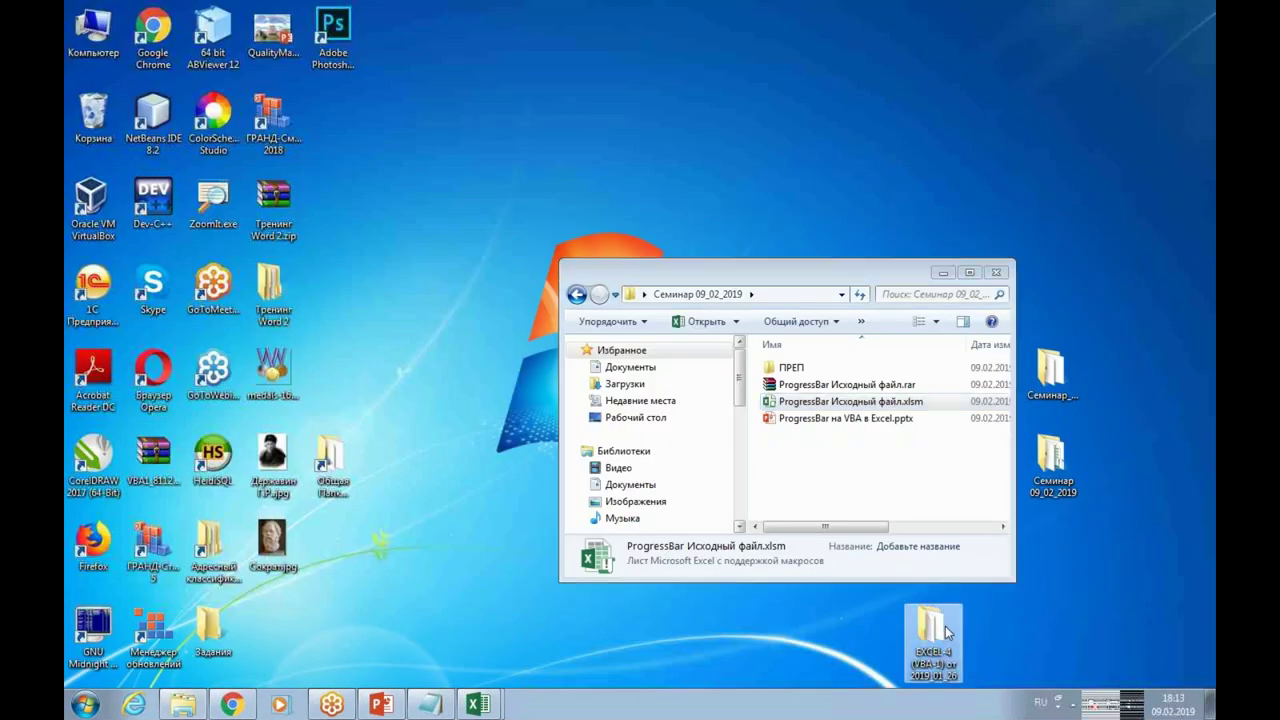
pyautogui.click(1052, 375)
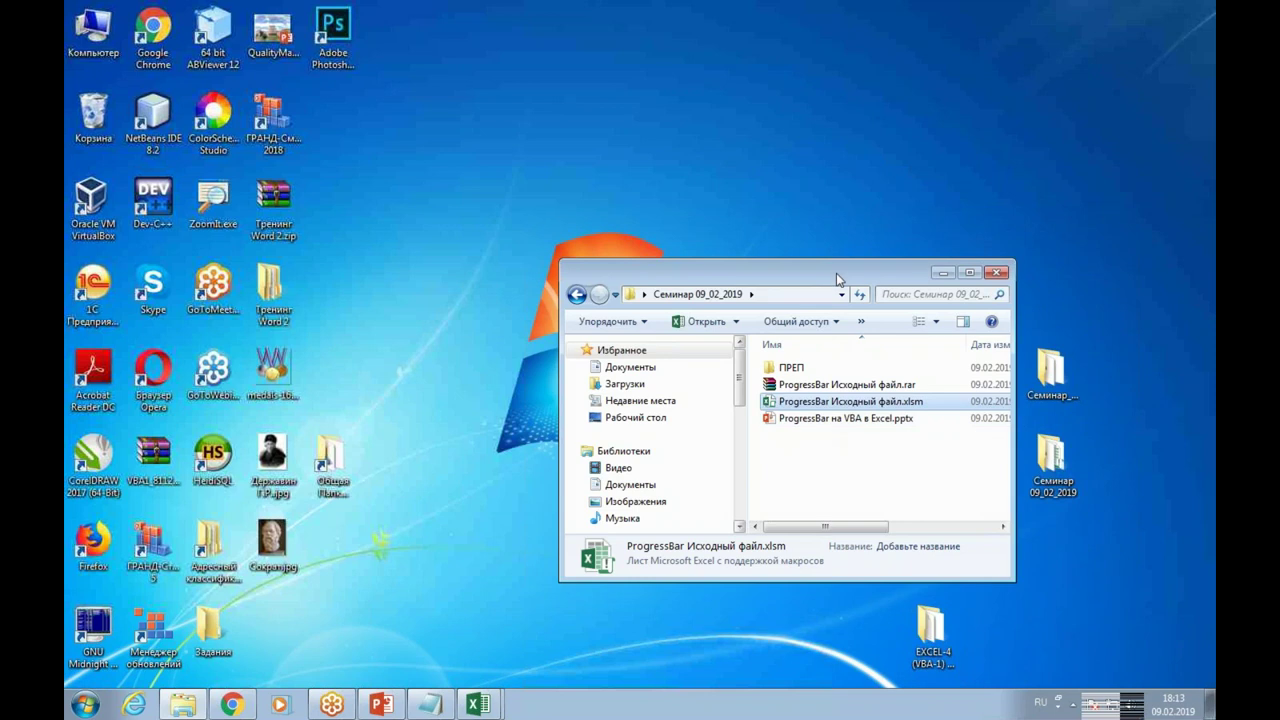
pyautogui.moveTo(836, 272); pyautogui.dragTo(1140, 274)
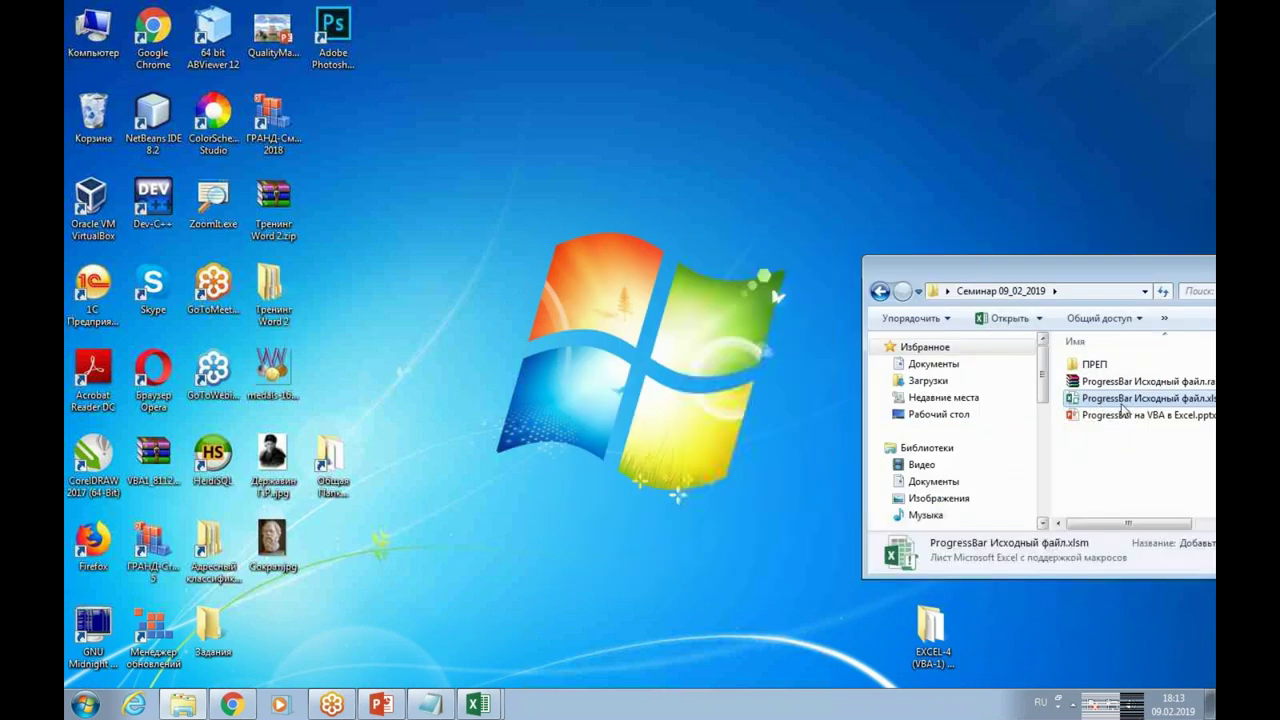
pyautogui.moveTo(478, 704)
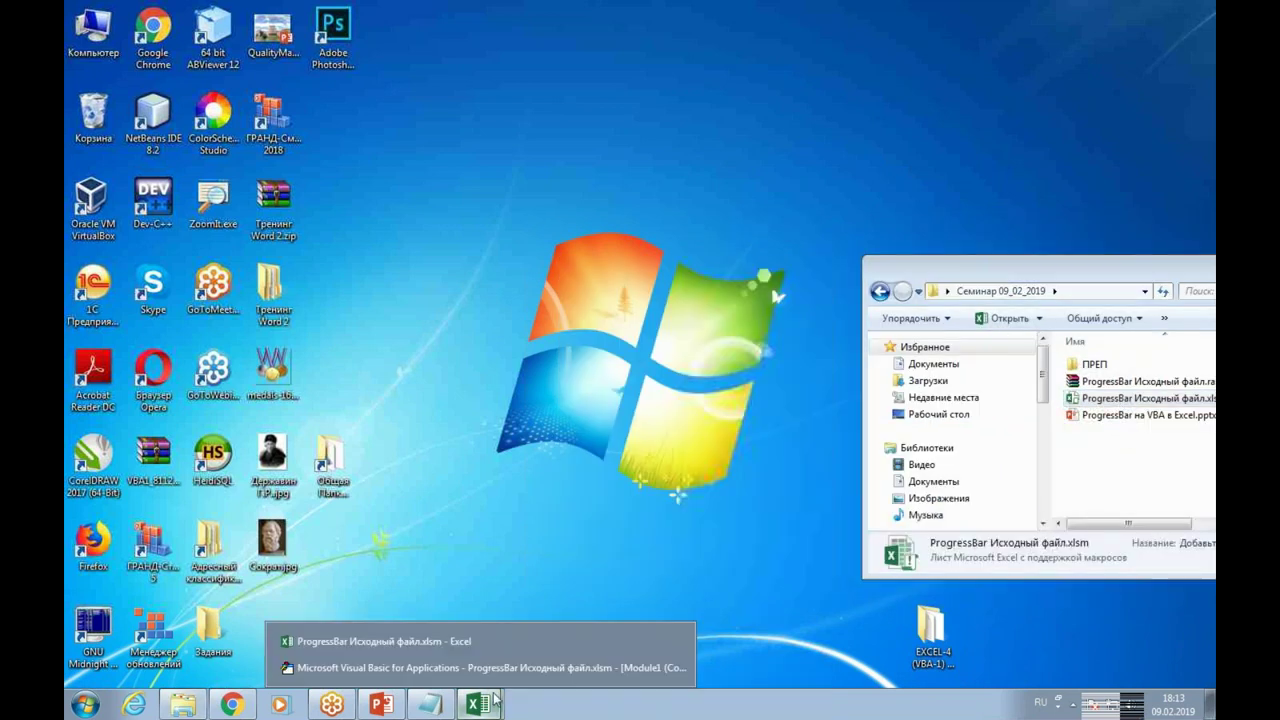
pyautogui.click(483, 667)
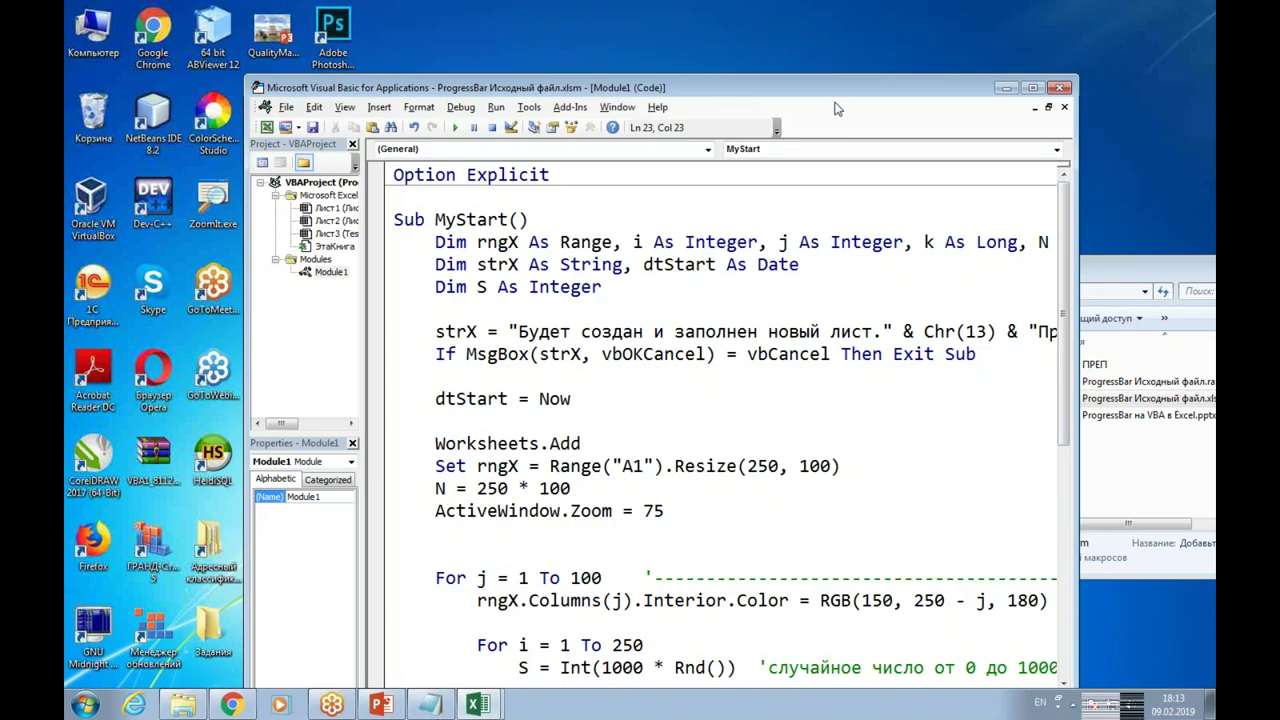
# Maximize the editor, insert a new UserForm1, and widen the Project and Properties panes
pyautogui.click(1034, 91)
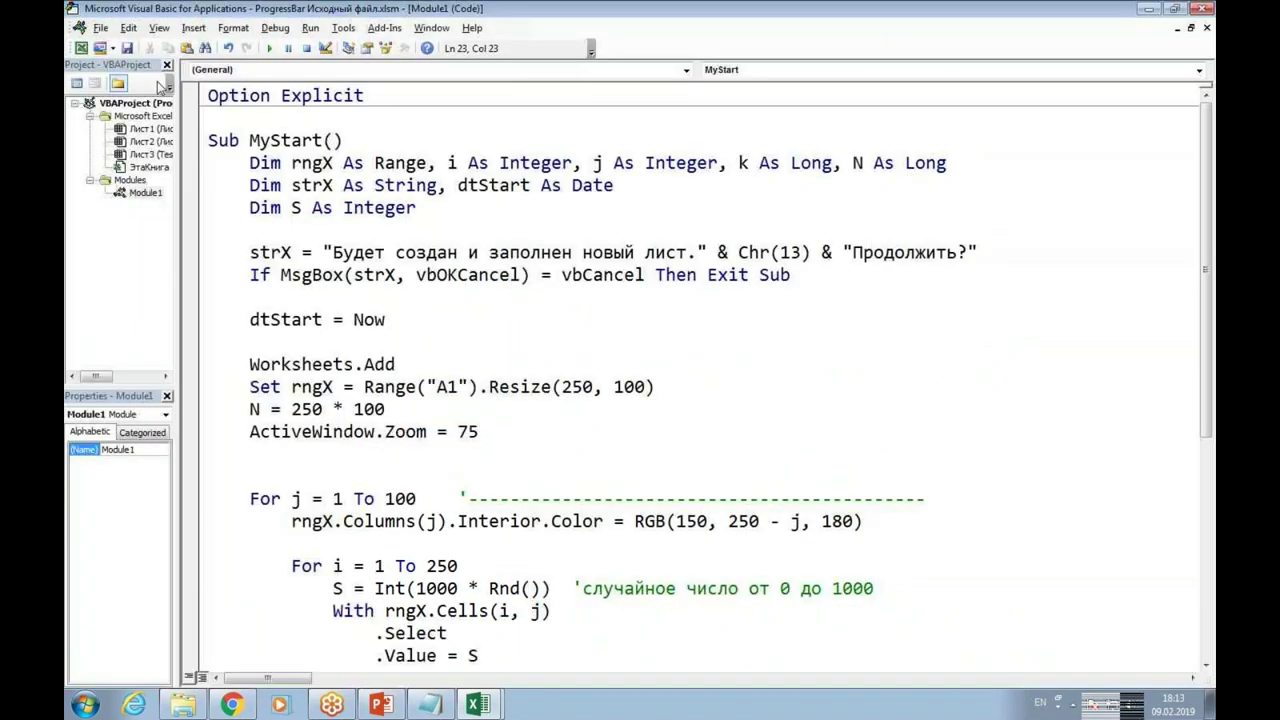
pyautogui.click(200, 31)
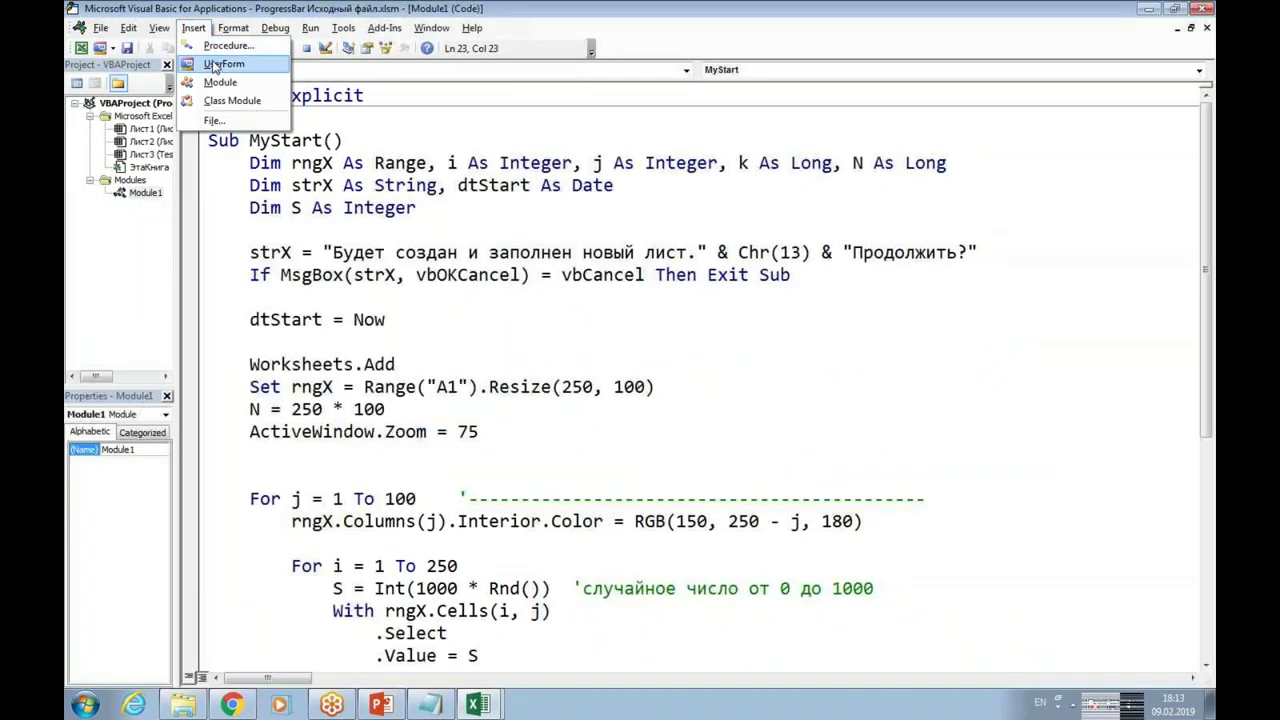
pyautogui.click(214, 66)
pyautogui.moveTo(155, 104)
pyautogui.mouseDown()
pyautogui.moveTo(500, 157)
pyautogui.moveTo(732, 138)
pyautogui.mouseUp()
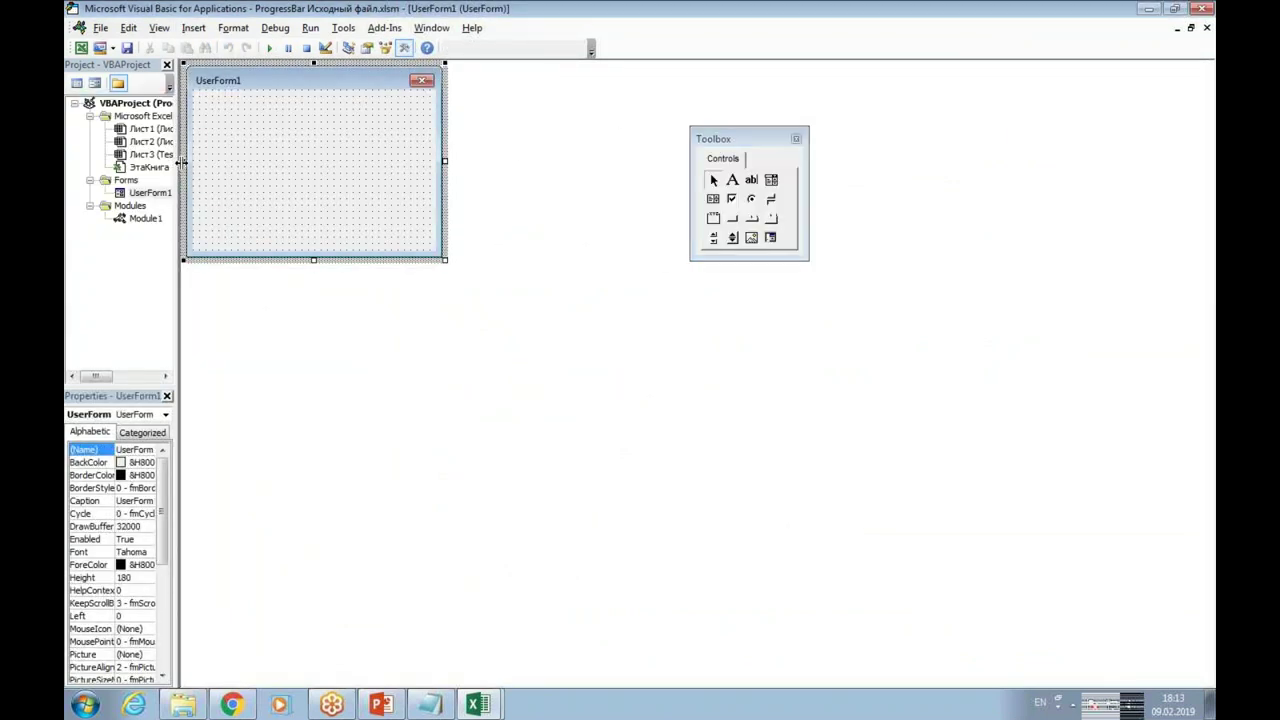
pyautogui.moveTo(181, 160); pyautogui.dragTo(290, 165)
# Resize UserForm1 into a wide, short bar with Height 92,25
pyautogui.moveTo(565, 264); pyautogui.dragTo(613, 182)
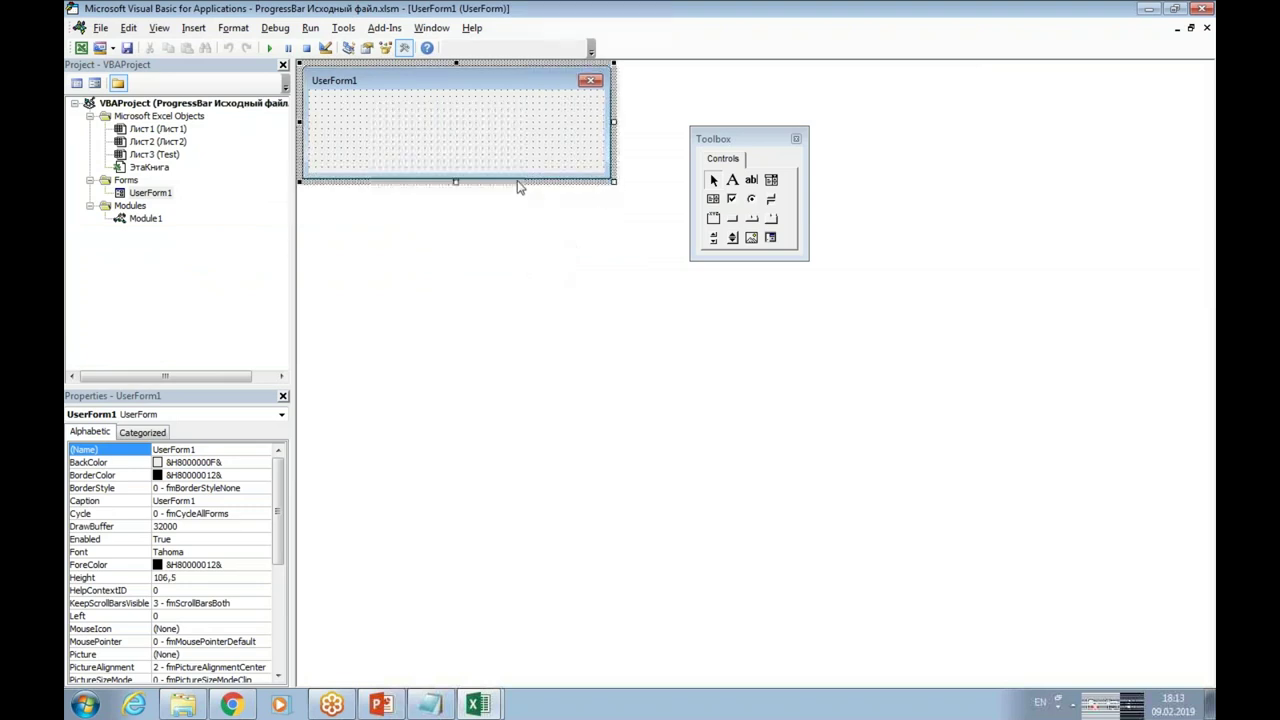
pyautogui.moveTo(456, 182); pyautogui.dragTo(457, 166)
pyautogui.moveTo(266, 389)
pyautogui.mouseDown()
pyautogui.moveTo(282, 270)
pyautogui.moveTo(347, 306)
pyautogui.mouseUp()
pyautogui.click(234, 340)
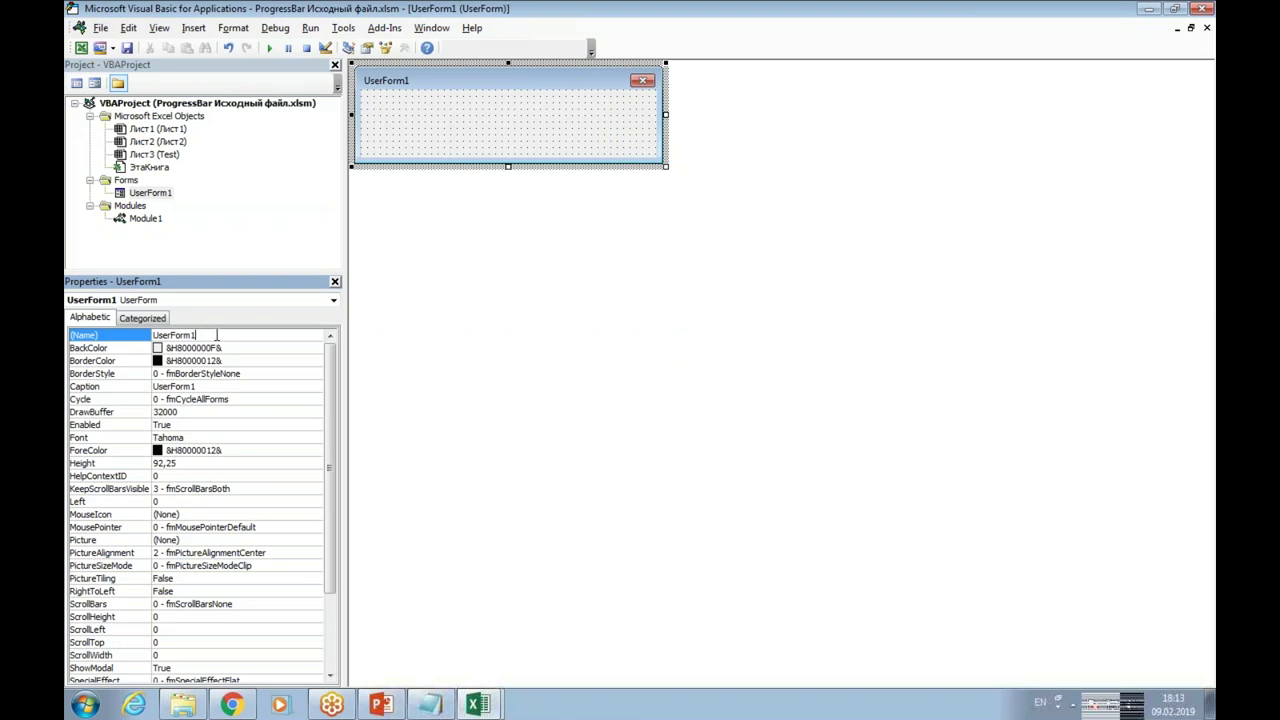
# Rename the form to frmProgressBar in the Properties window
pyautogui.moveTo(207, 335); pyautogui.dragTo(152, 337)
pyautogui.write('frmProgressBar')
pyautogui.press('Return')
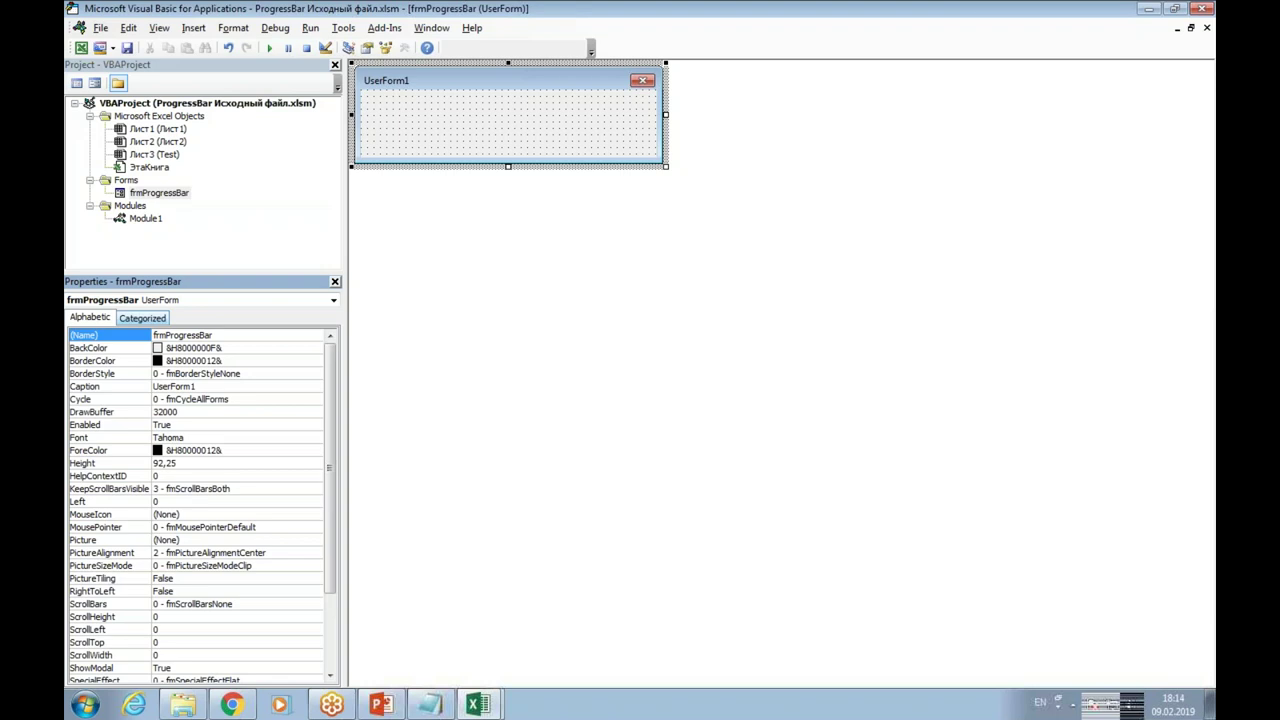
pyautogui.doubleClick(223, 335)
pyautogui.click(255, 338)
# Set the form's Caption to 'Работает макрос...'
pyautogui.click(204, 387)
pyautogui.doubleClick(190, 386)
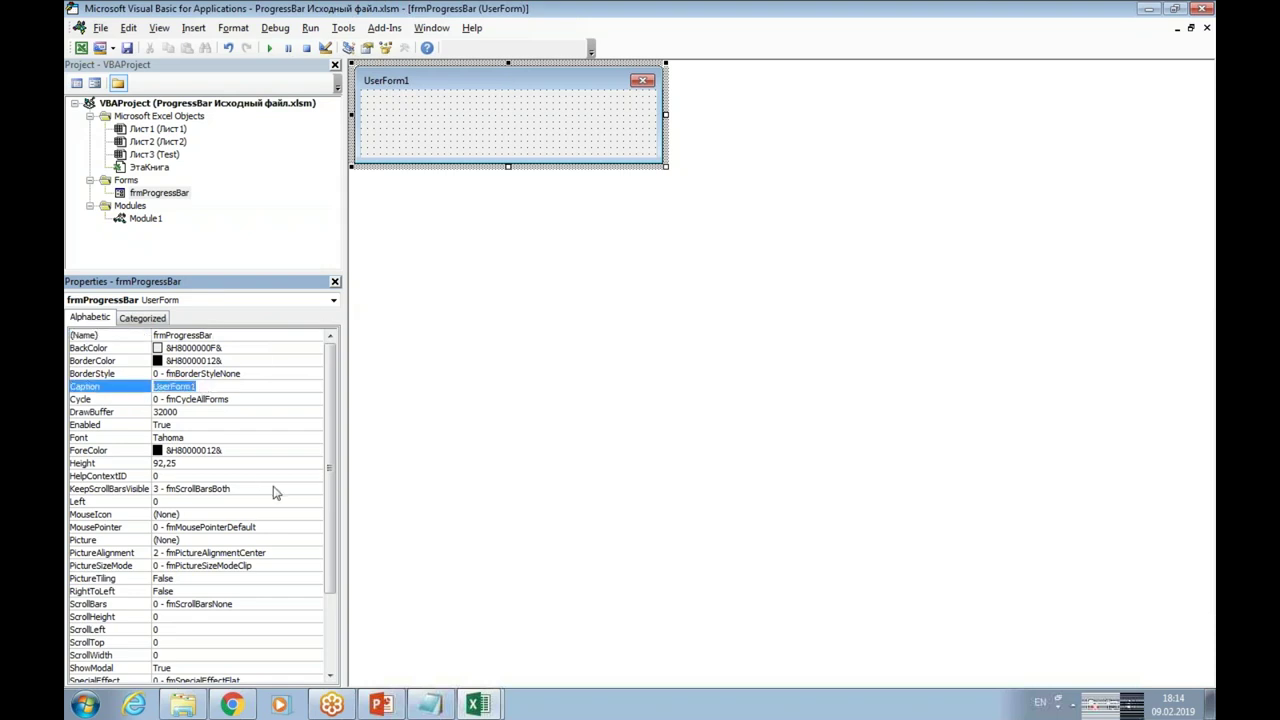
pyautogui.write('H')
pyautogui.press('BackSpace')
pyautogui.write('Работа')
pyautogui.write('ет макрос')
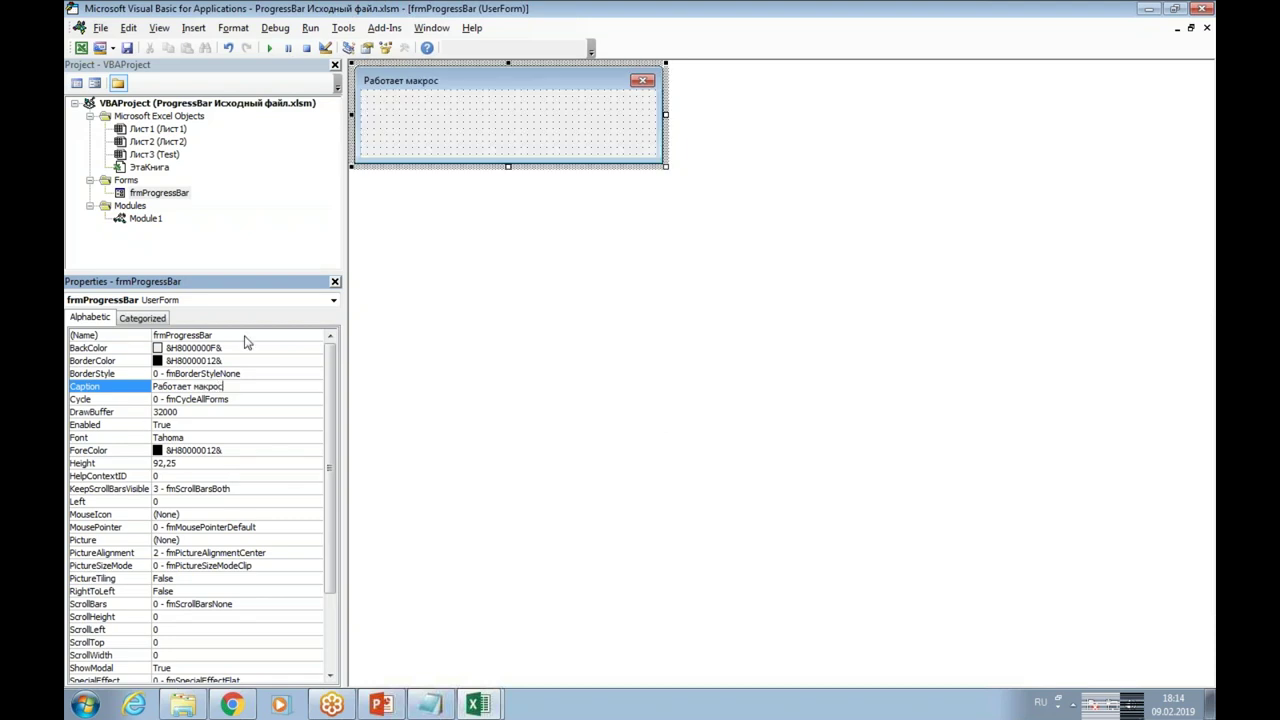
pyautogui.write('...')
pyautogui.press('F5')
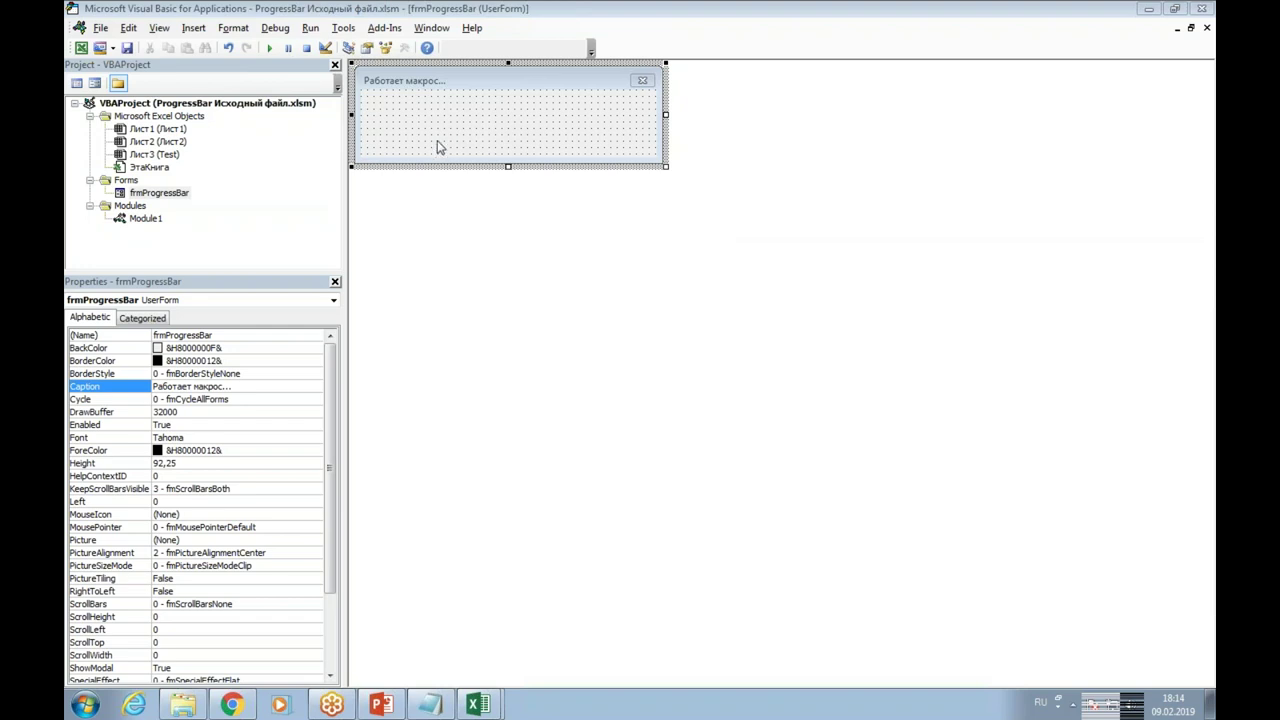
# Resize the Toolbox into a wider panel with two rows of icons, then reopen it
pyautogui.click(433, 230)
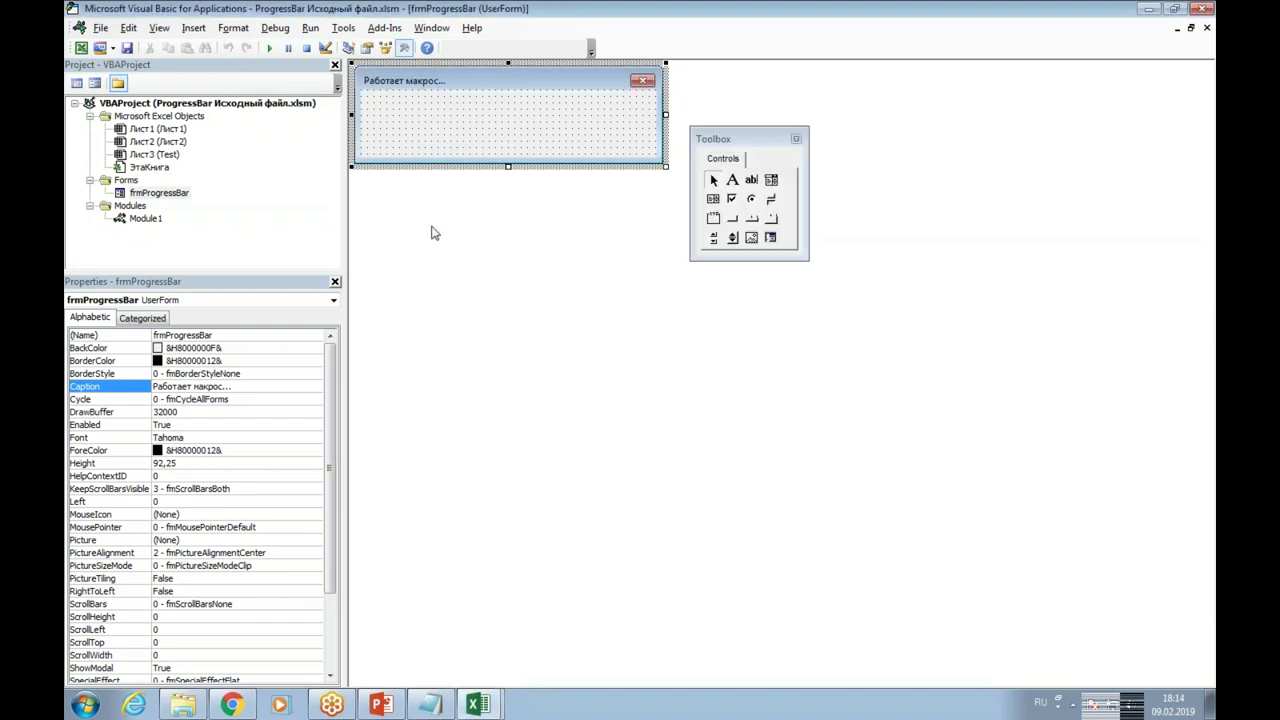
pyautogui.click(808, 259)
pyautogui.moveTo(808, 260); pyautogui.dragTo(786, 313)
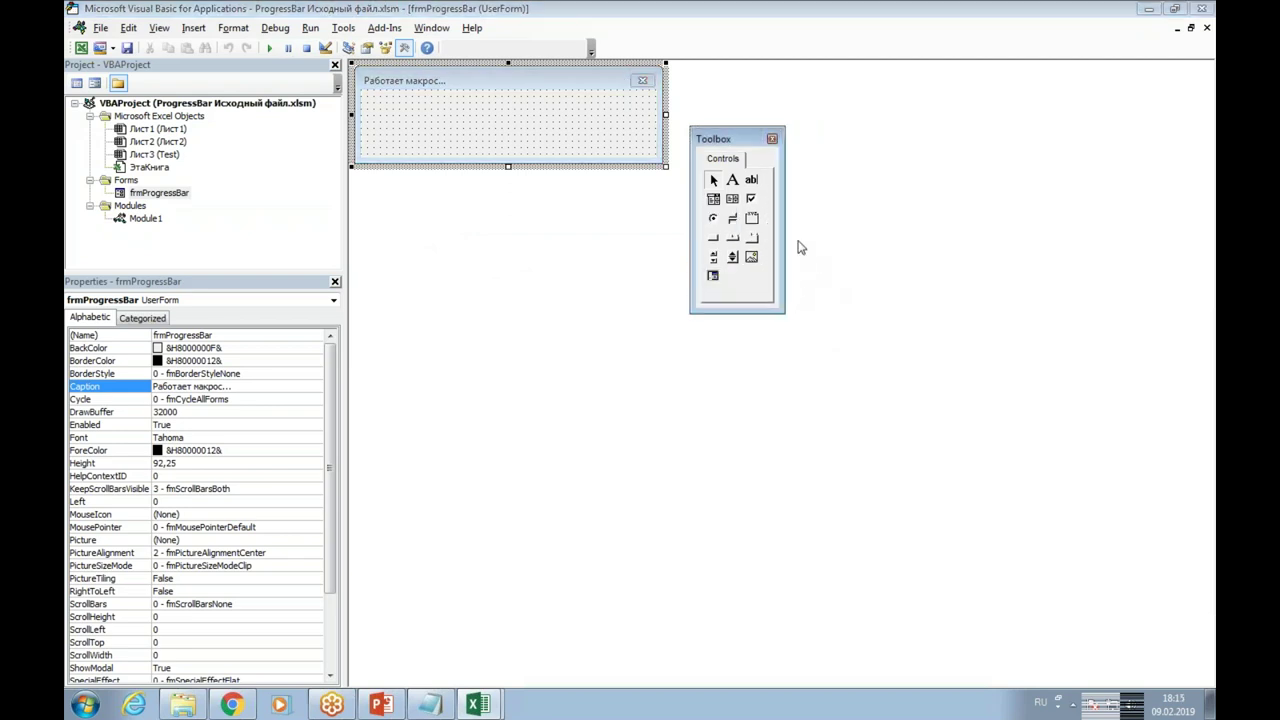
pyautogui.moveTo(786, 248); pyautogui.dragTo(857, 260)
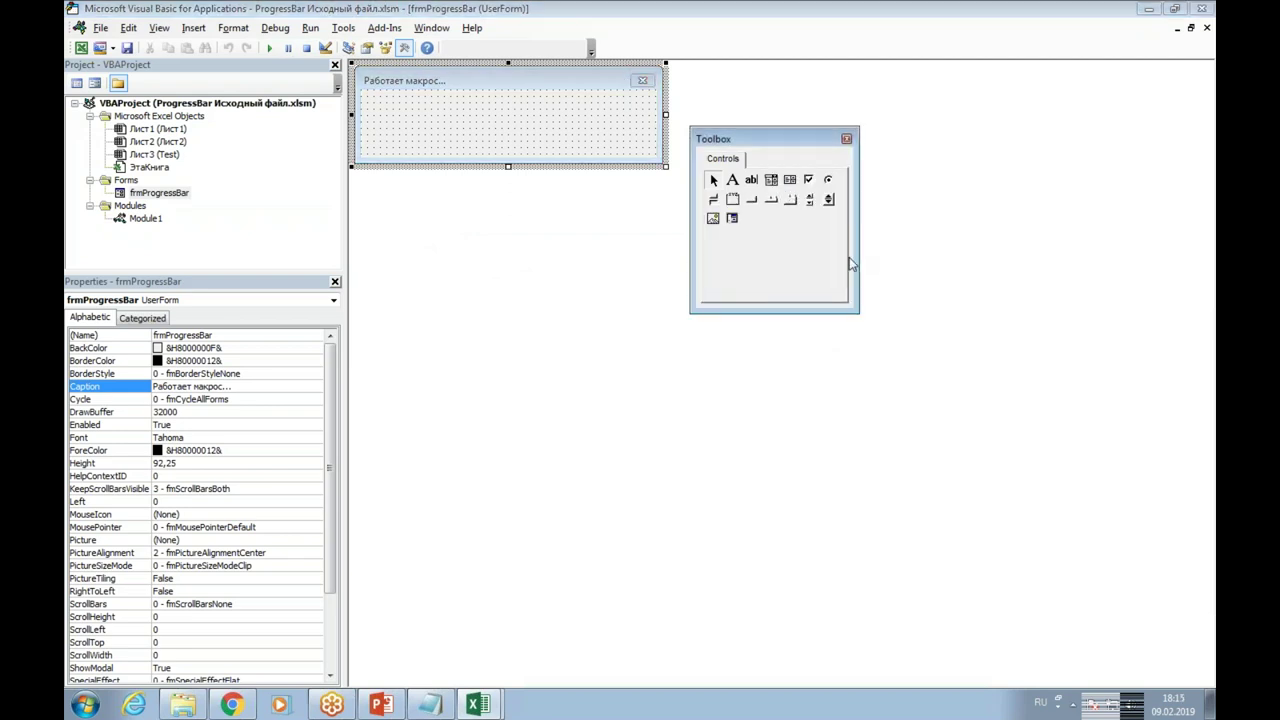
pyautogui.click(845, 140)
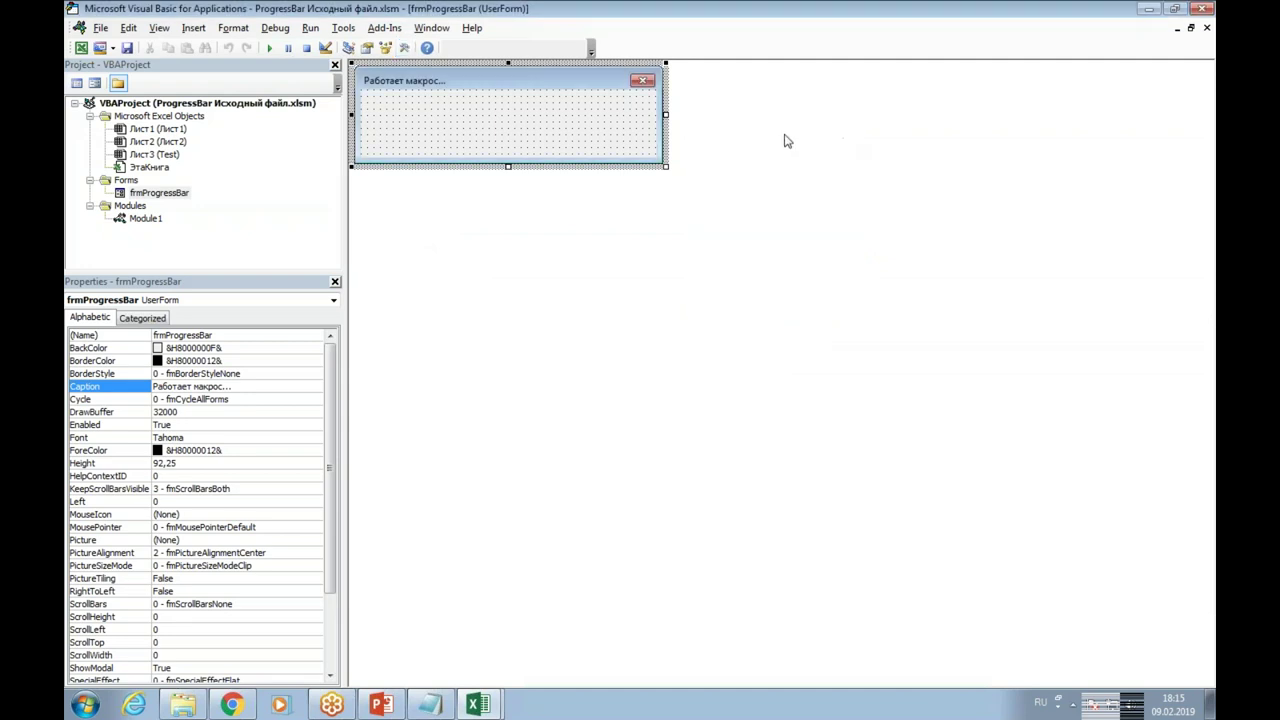
pyautogui.click(406, 51)
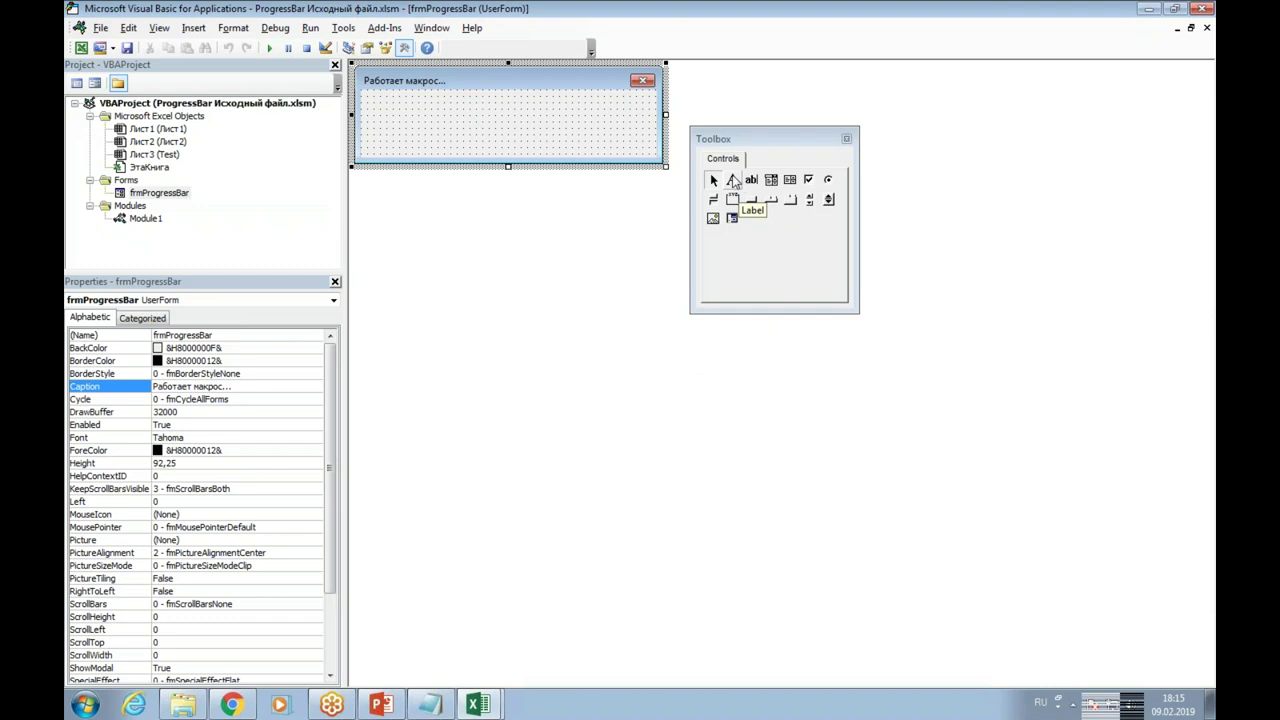
# Place a Label1 on frmProgressBar and stretch it wide across the form
pyautogui.click(735, 181)
pyautogui.click(394, 110)
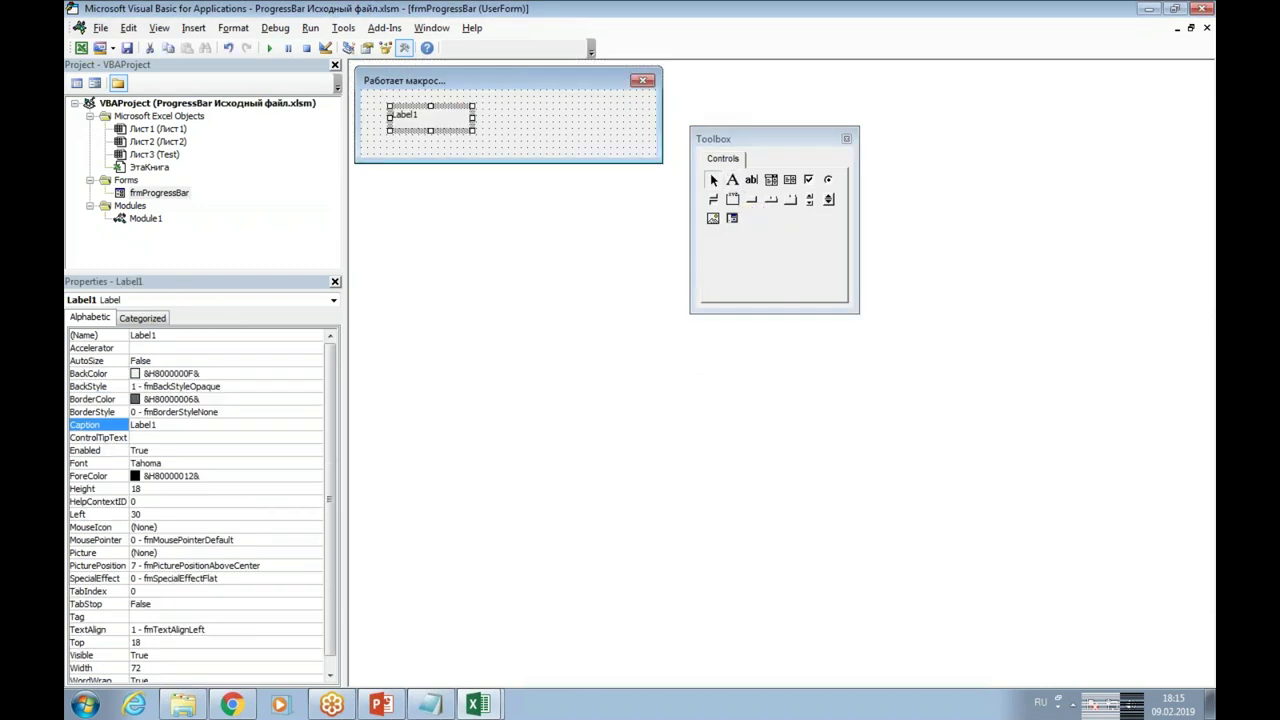
pyautogui.moveTo(472, 118); pyautogui.dragTo(595, 118)
pyautogui.click(470, 118)
pyautogui.moveTo(445, 116); pyautogui.dragTo(372, 118)
pyautogui.write('вапвапвап')
pyautogui.click(612, 117)
pyautogui.click(548, 123)
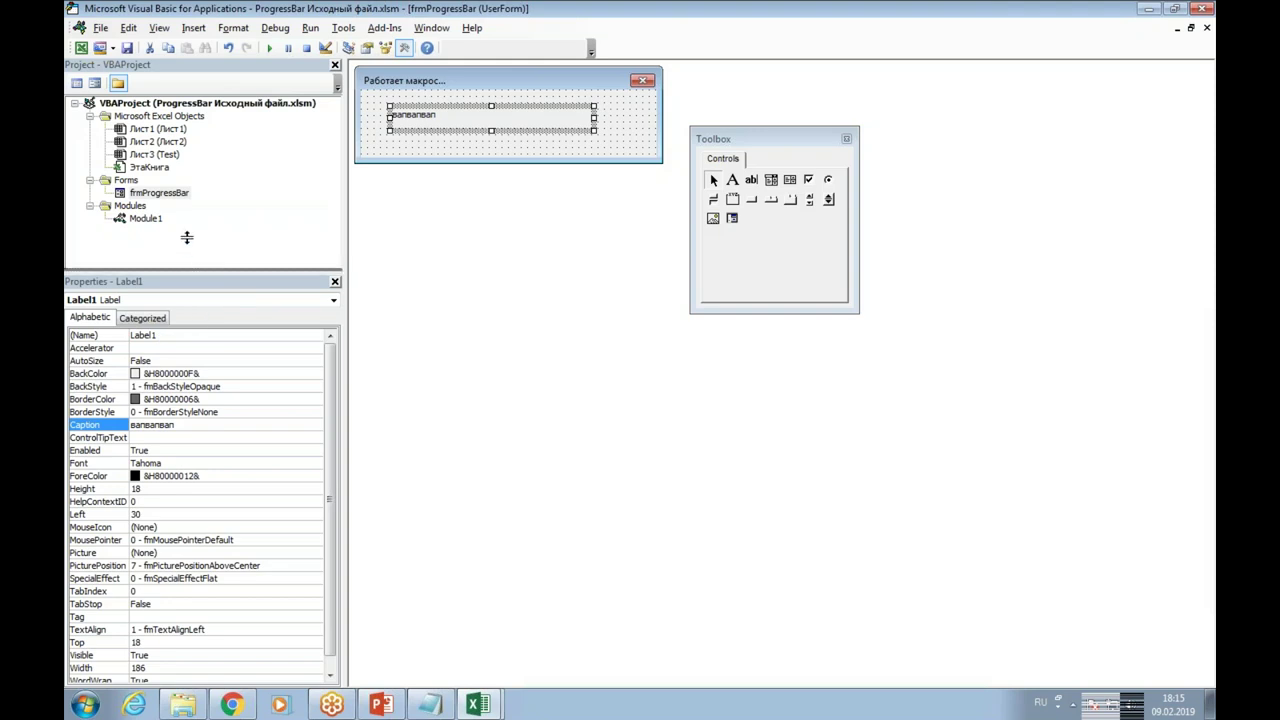
# Set Label1's Caption property to 100%
pyautogui.moveTo(184, 272); pyautogui.dragTo(209, 199)
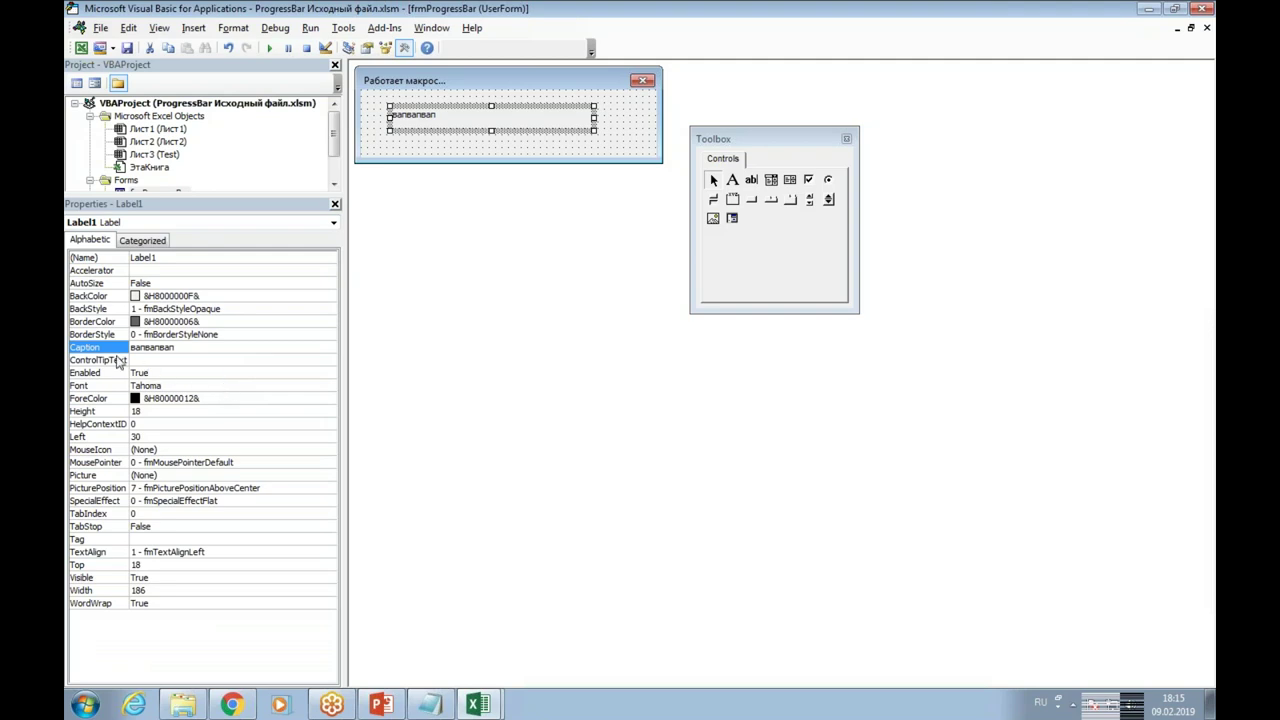
pyautogui.moveTo(185, 347); pyautogui.dragTo(130, 347)
pyautogui.write('100')
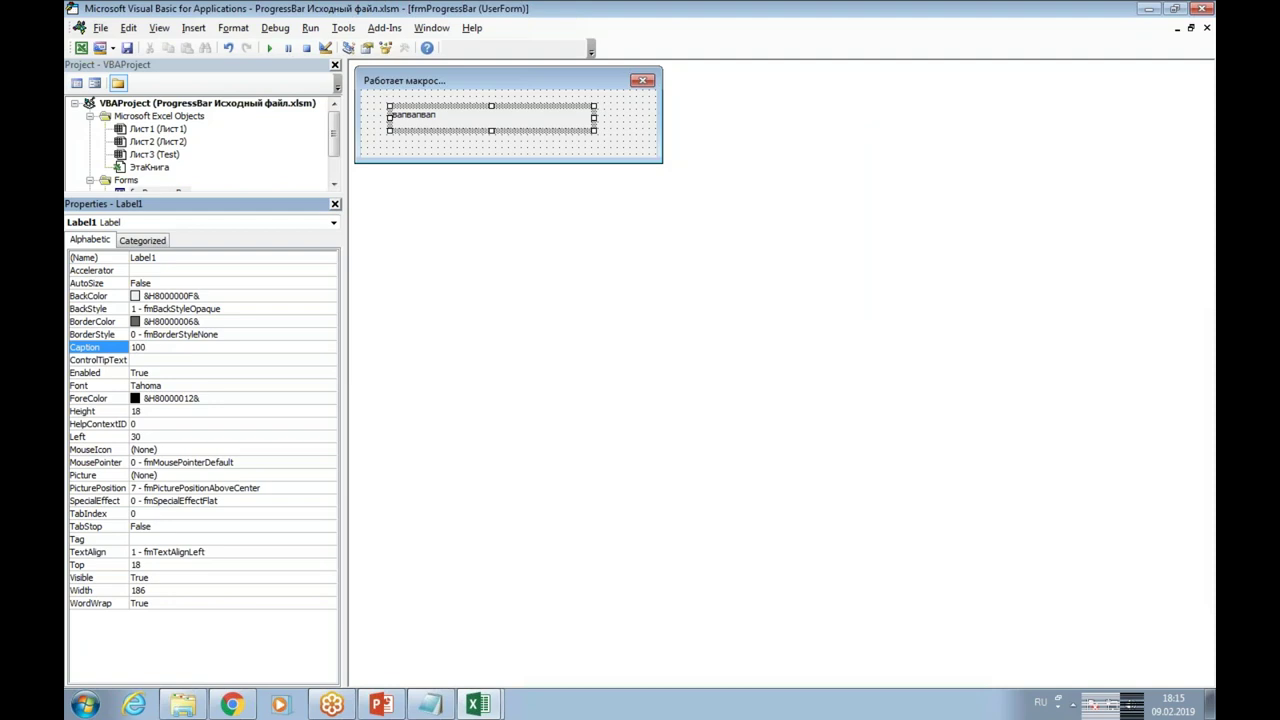
pyautogui.press('Return')
# Try pink, orange and green Palette colours for Label1's BackColor
pyautogui.click(178, 298)
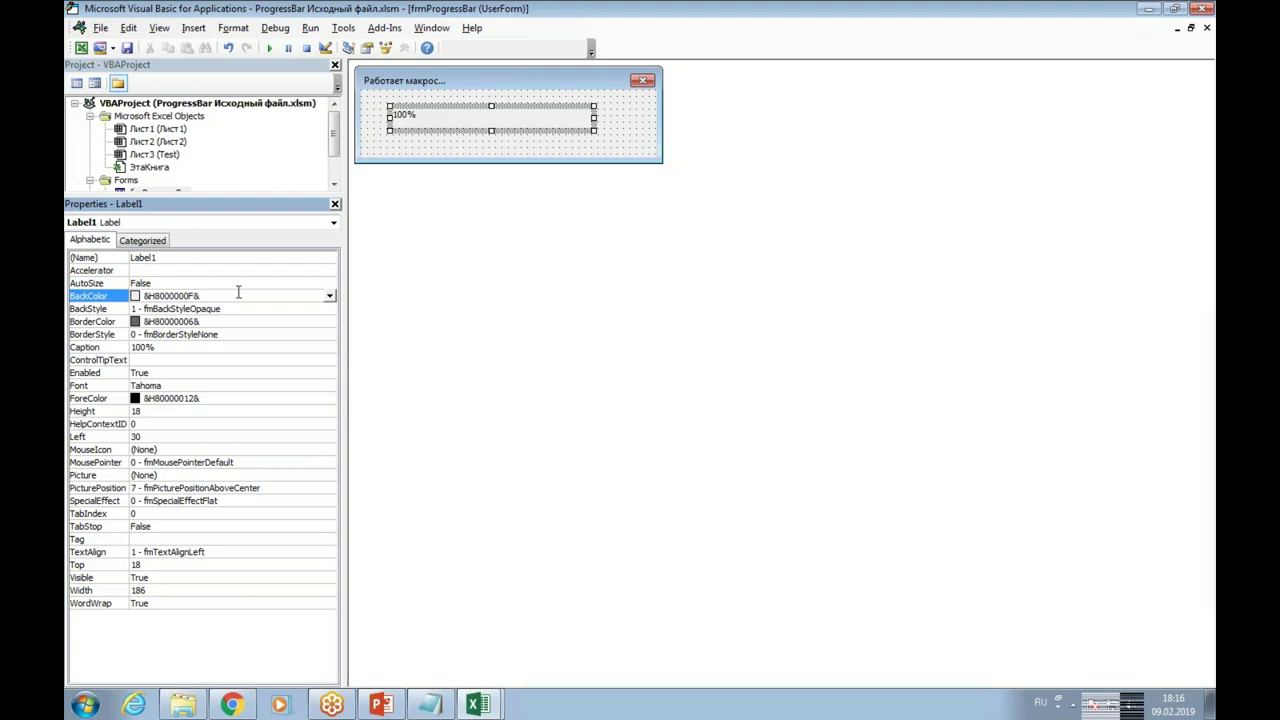
pyautogui.click(330, 296)
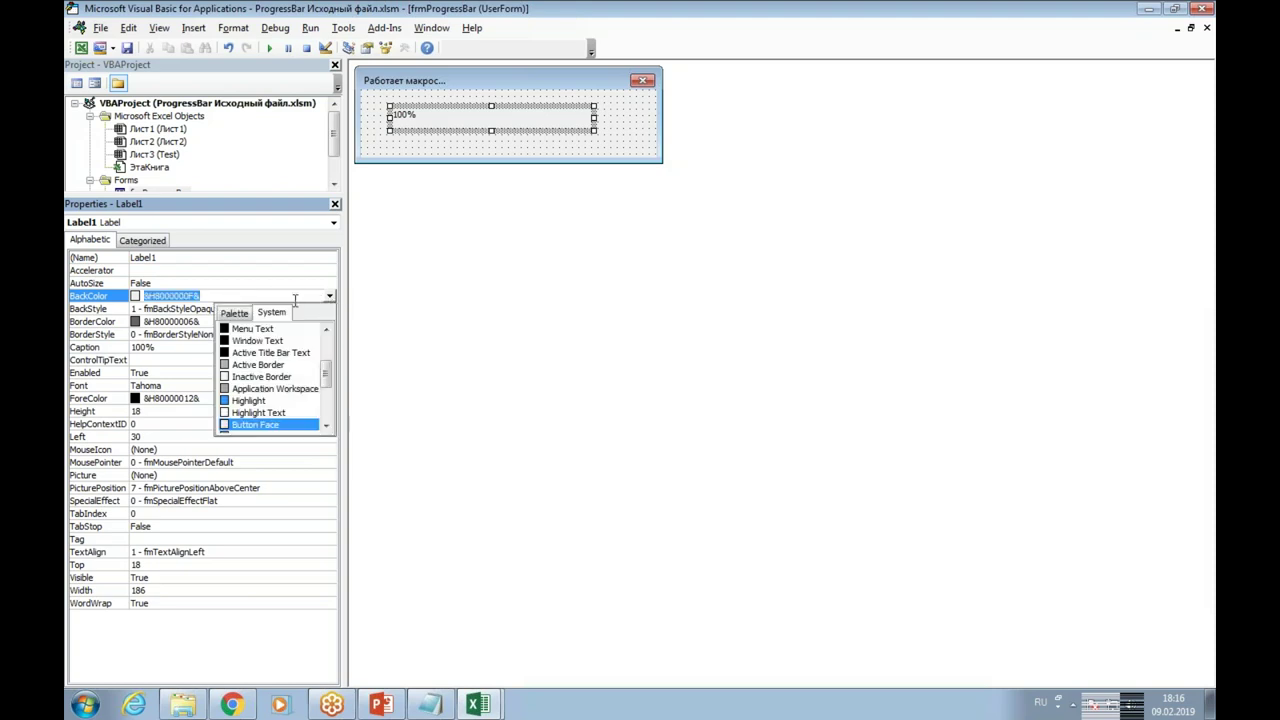
pyautogui.click(244, 315)
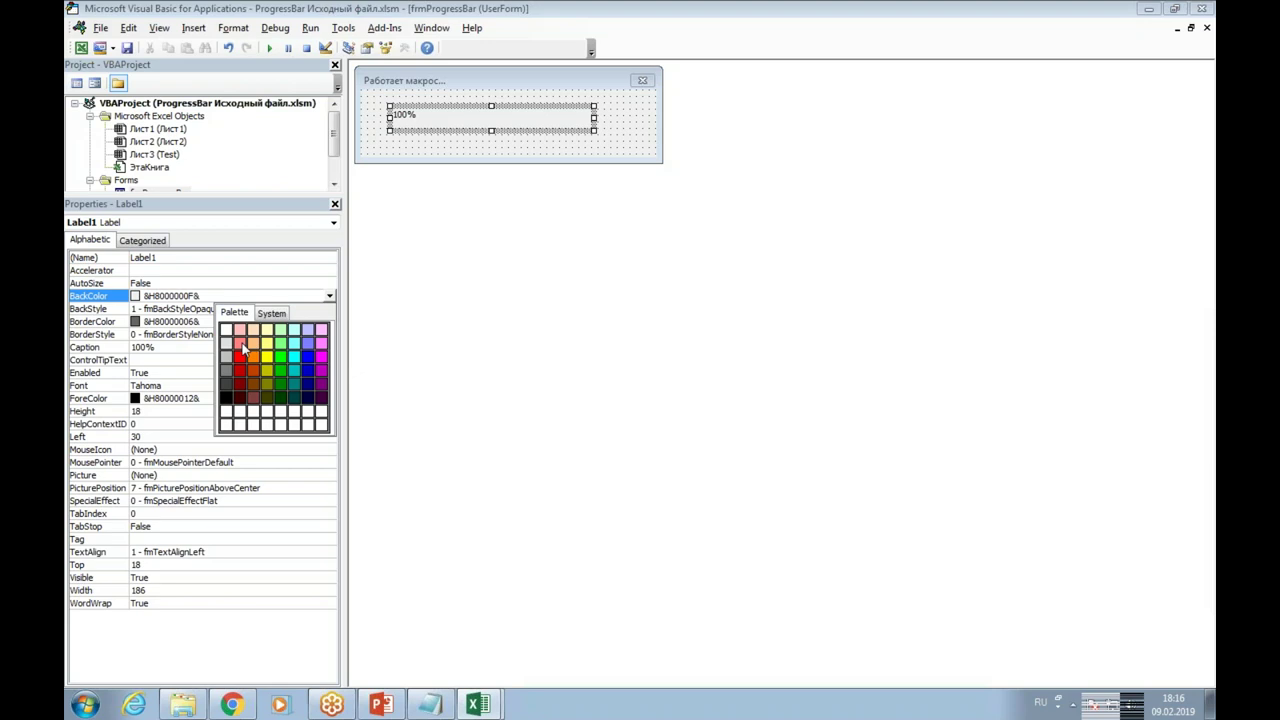
pyautogui.click(240, 345)
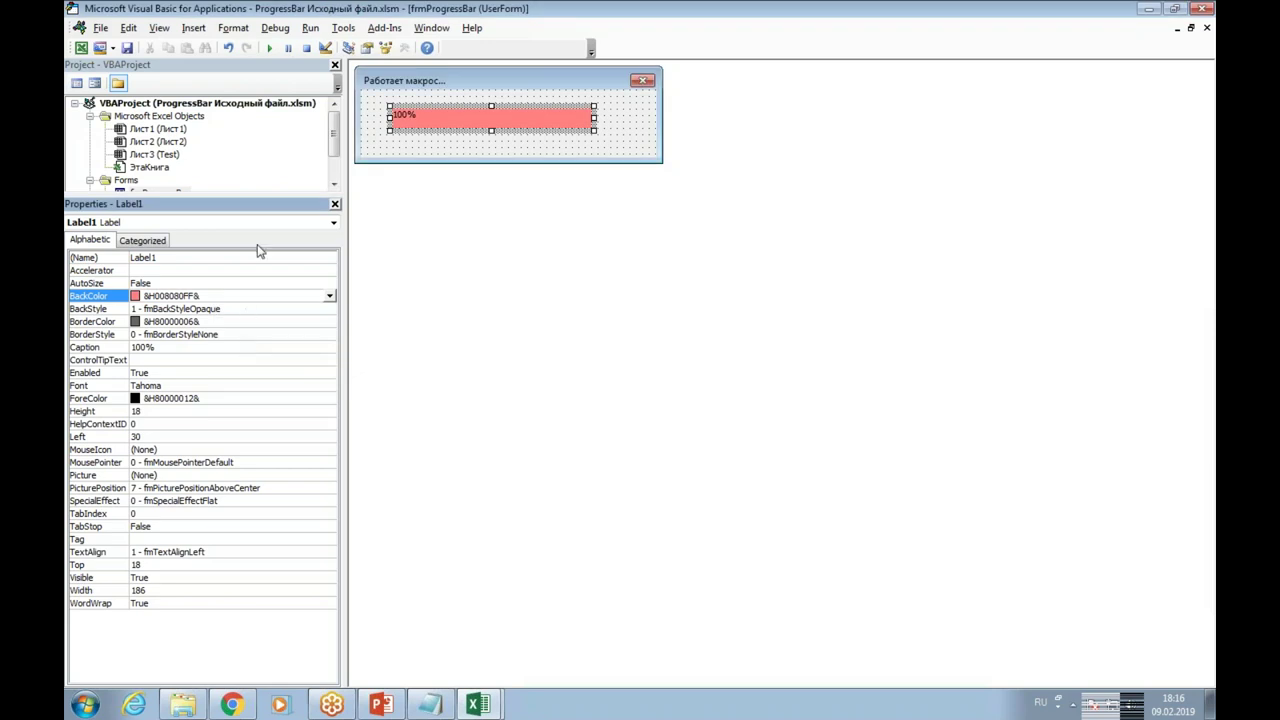
pyautogui.click(330, 296)
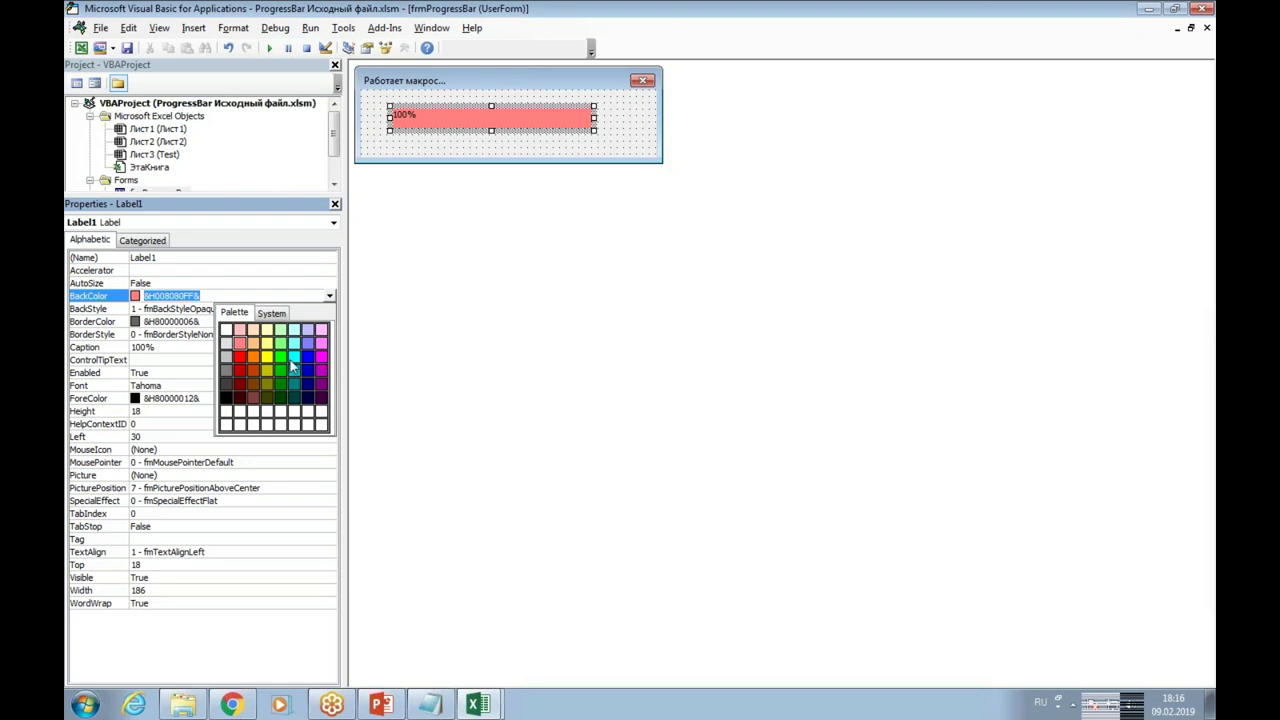
pyautogui.click(254, 356)
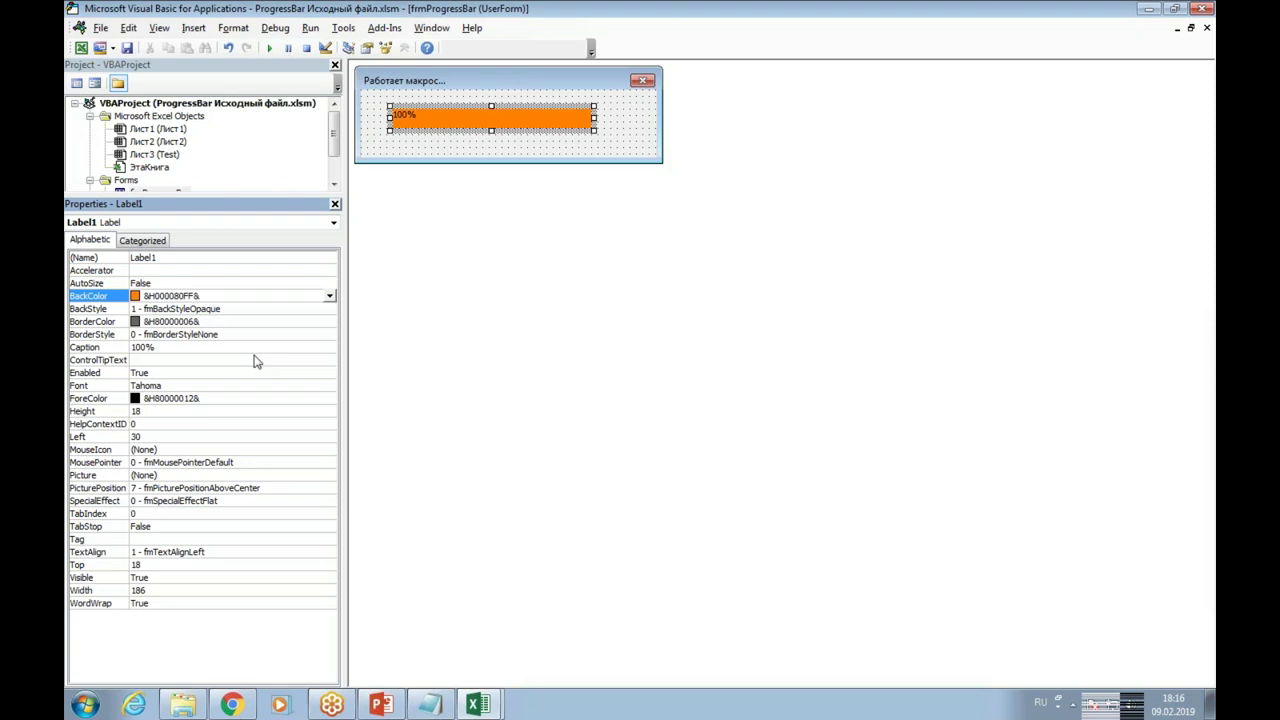
pyautogui.click(330, 296)
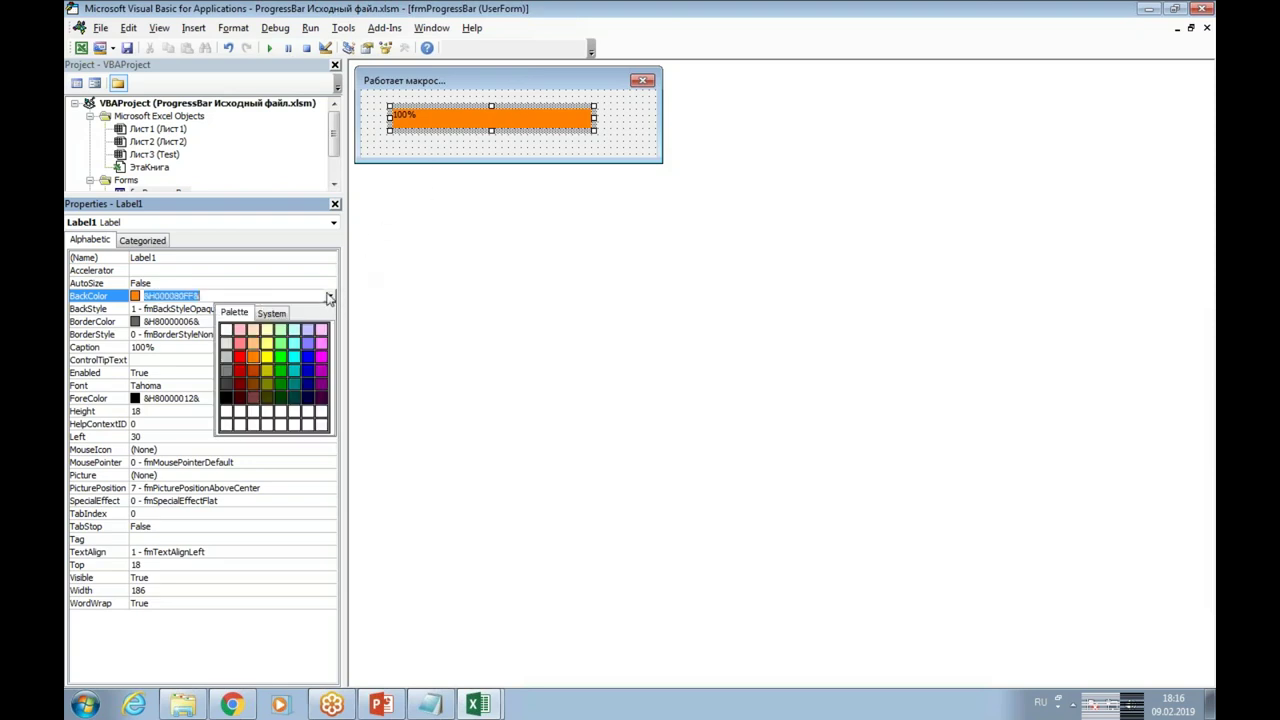
pyautogui.click(281, 370)
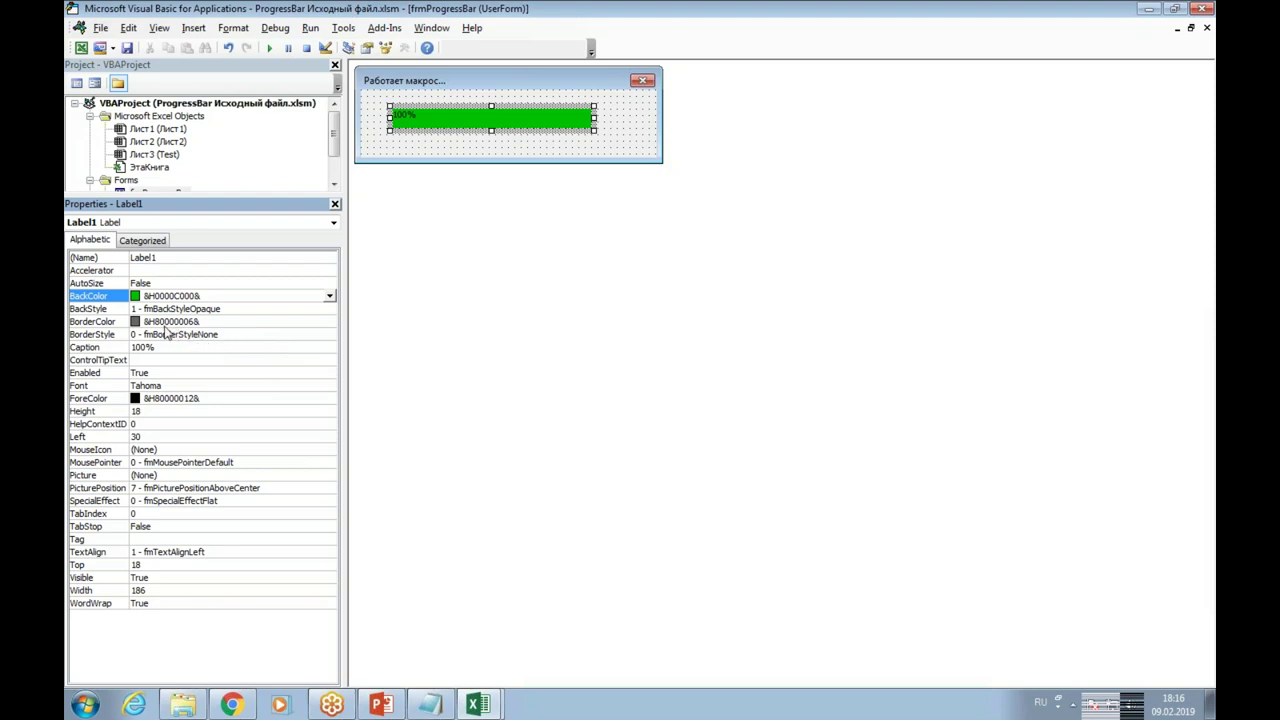
# Give Label1 an orange border colour and change its BackColor to light red &H008080FF&
pyautogui.click(206, 324)
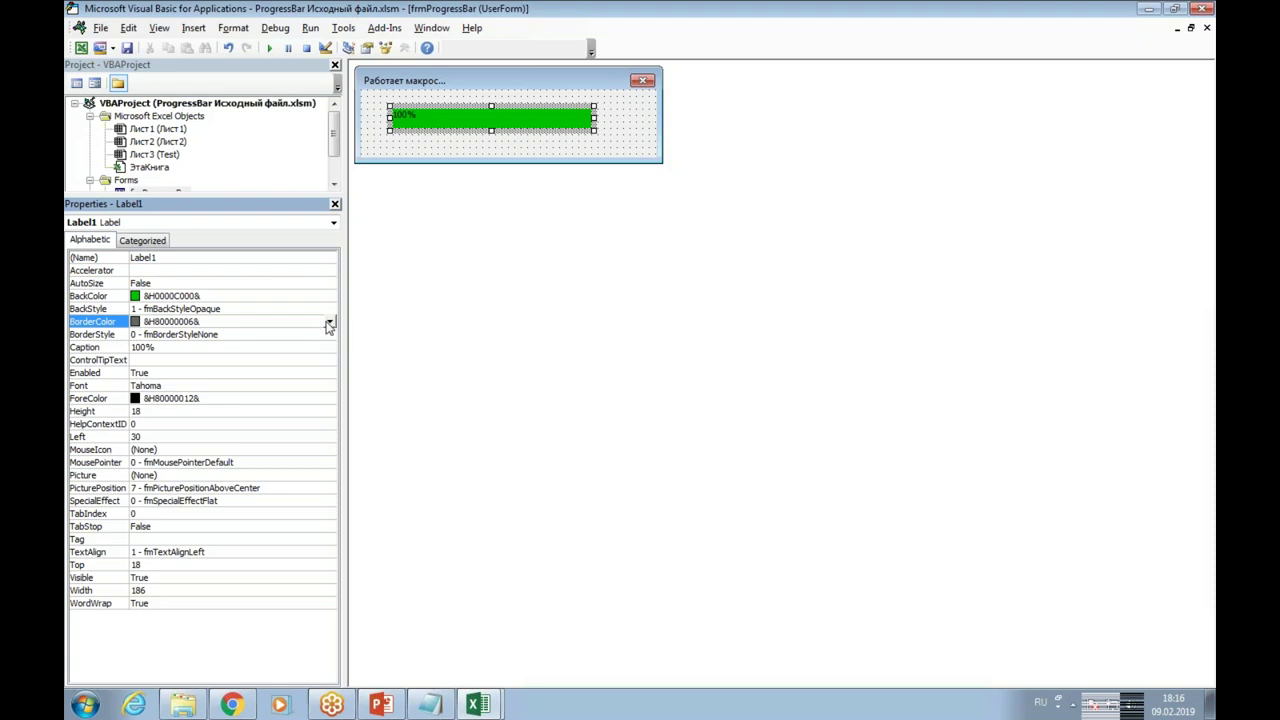
pyautogui.click(330, 324)
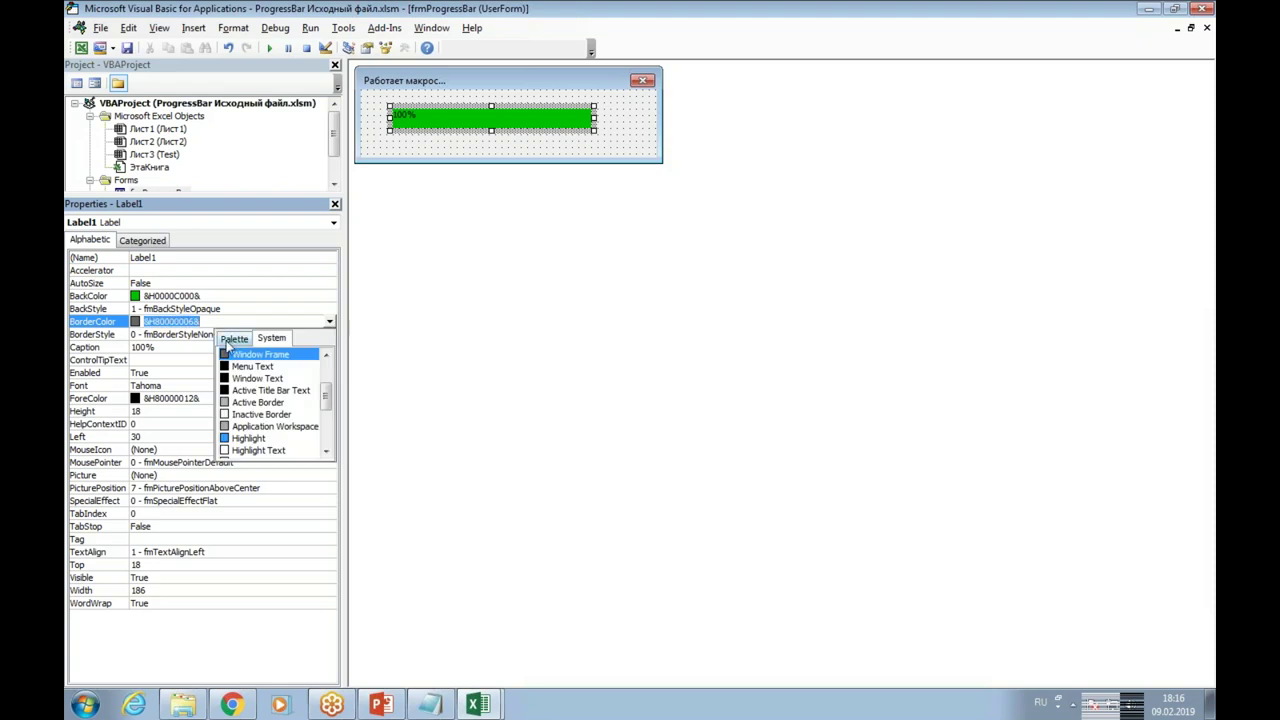
pyautogui.click(231, 339)
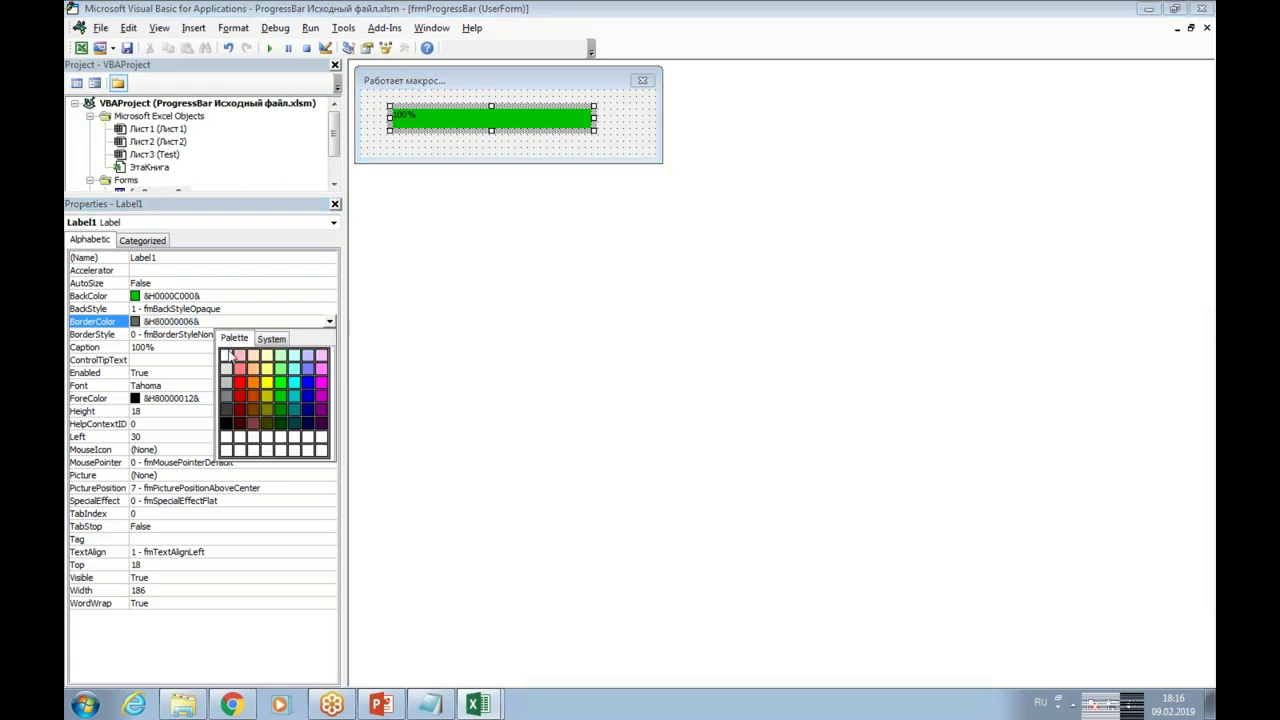
pyautogui.click(255, 392)
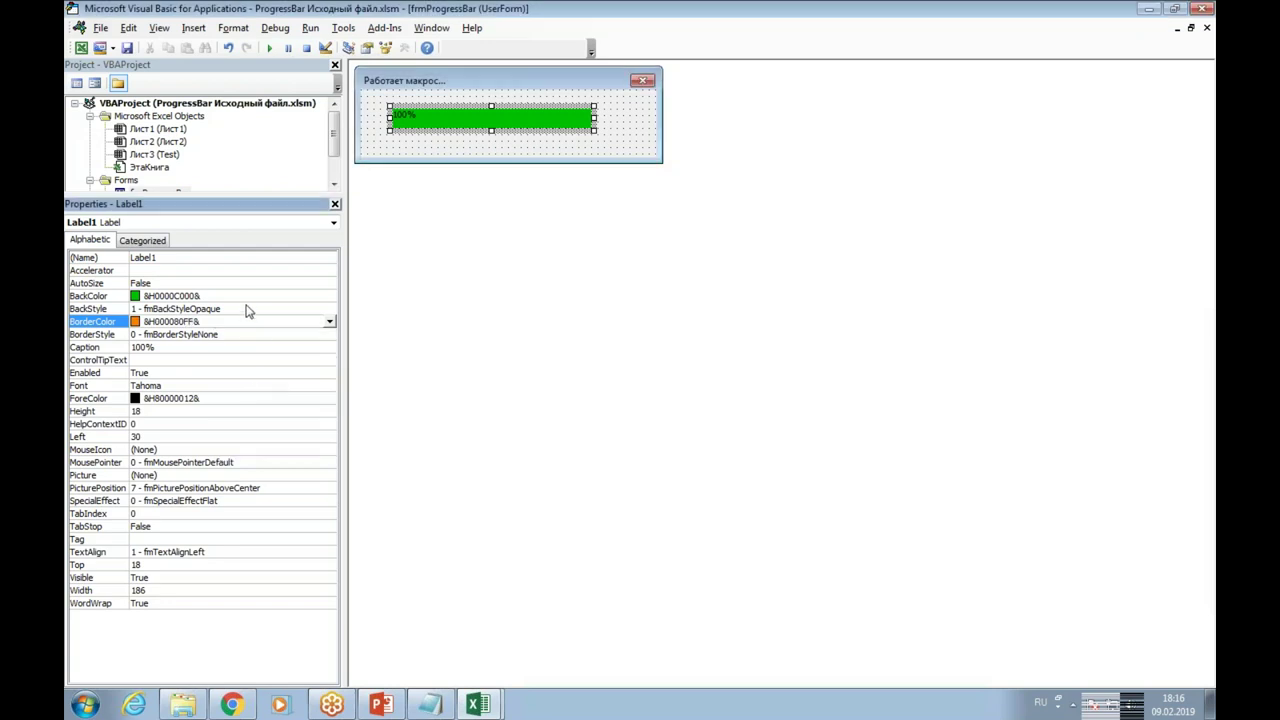
pyautogui.click(244, 296)
pyautogui.click(329, 296)
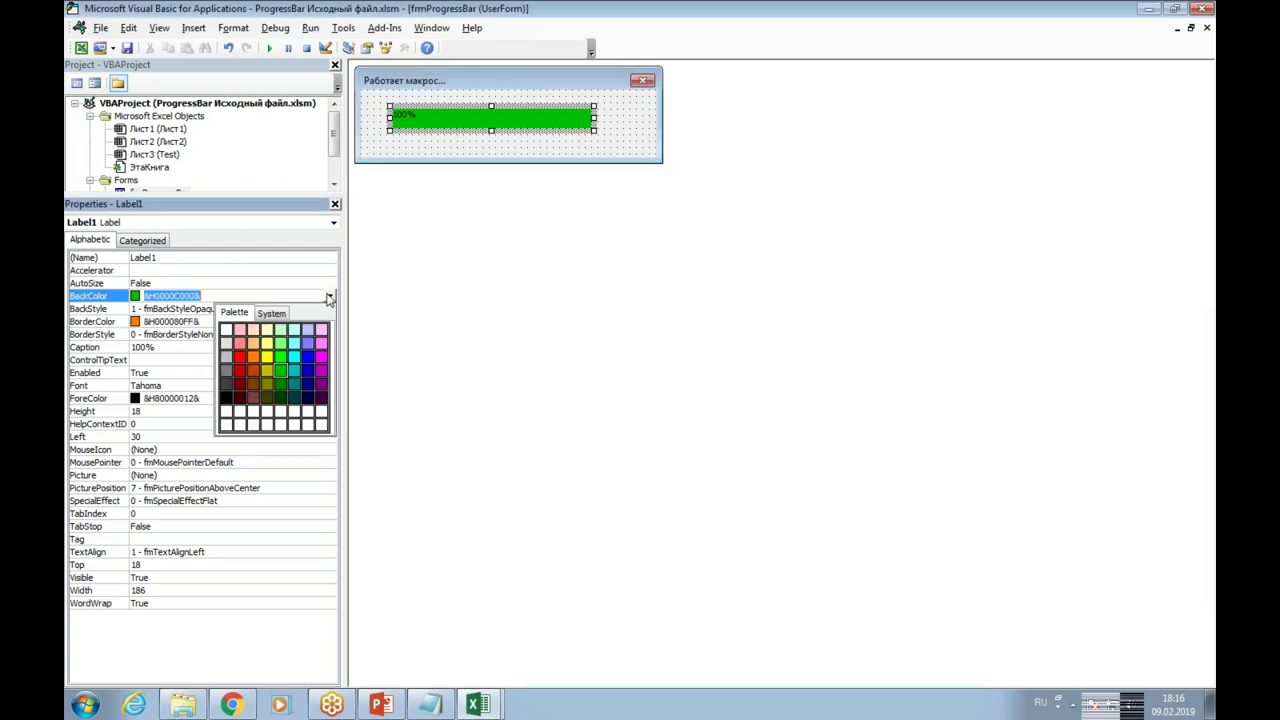
pyautogui.click(285, 390)
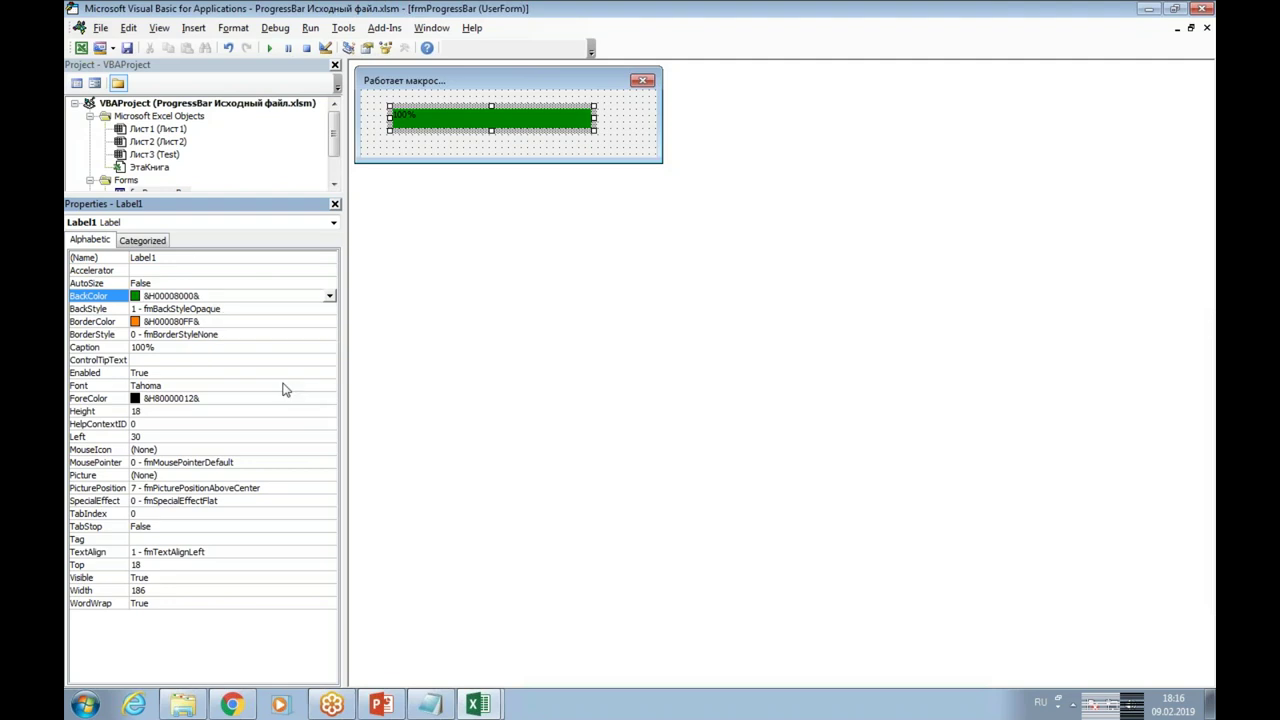
pyautogui.click(329, 297)
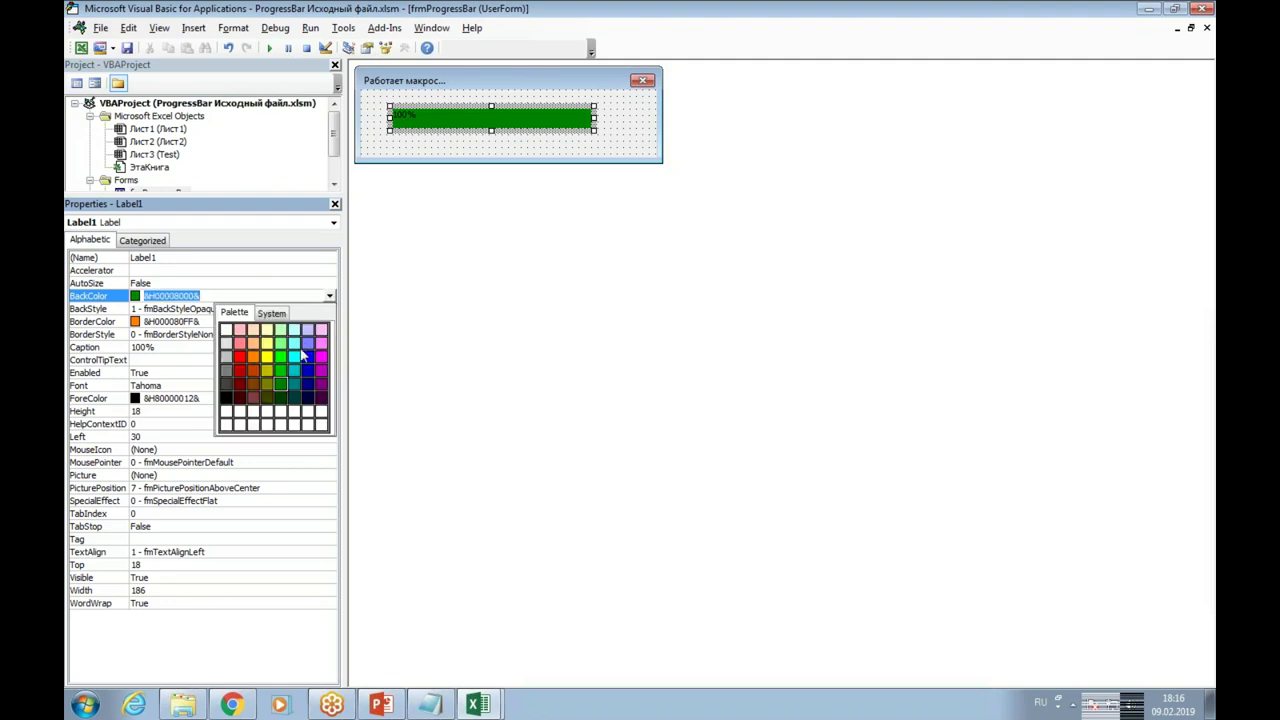
pyautogui.click(238, 345)
# Set Label1's BorderColor to dark blue &H00C00000&
pyautogui.click(586, 137)
pyautogui.click(570, 118)
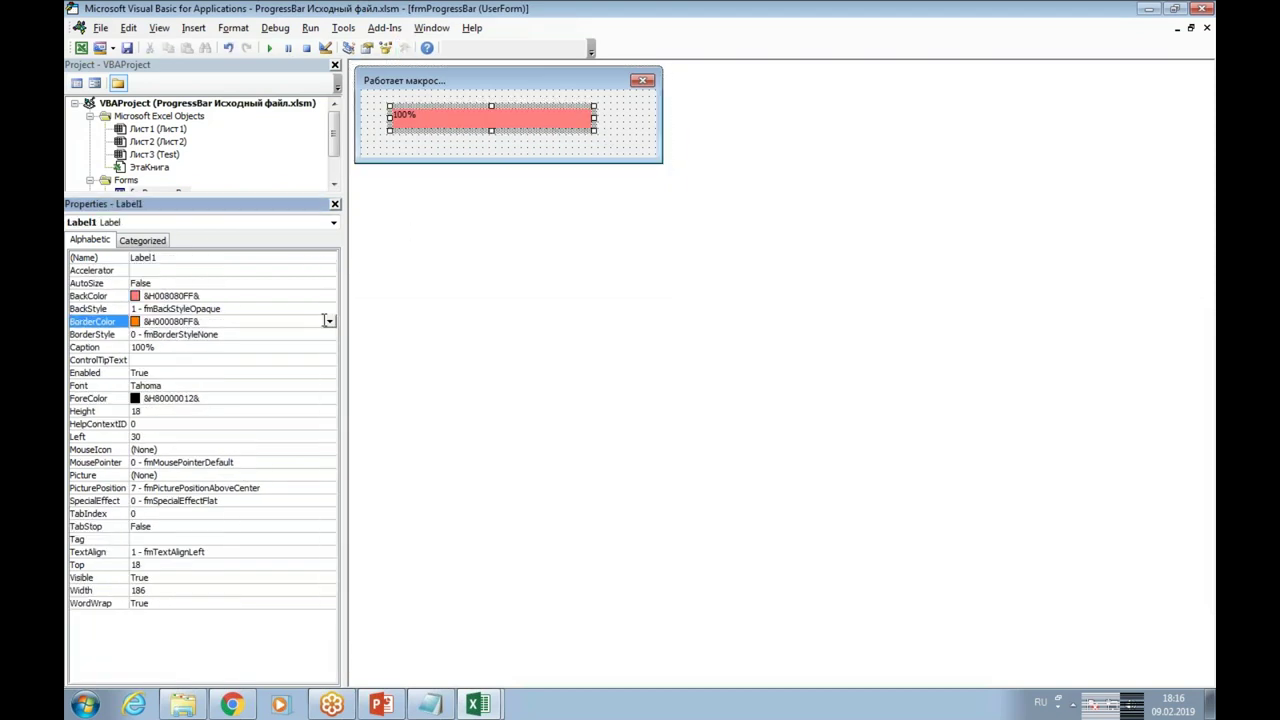
pyautogui.click(326, 322)
pyautogui.click(329, 321)
pyautogui.click(309, 401)
pyautogui.click(632, 115)
pyautogui.click(575, 126)
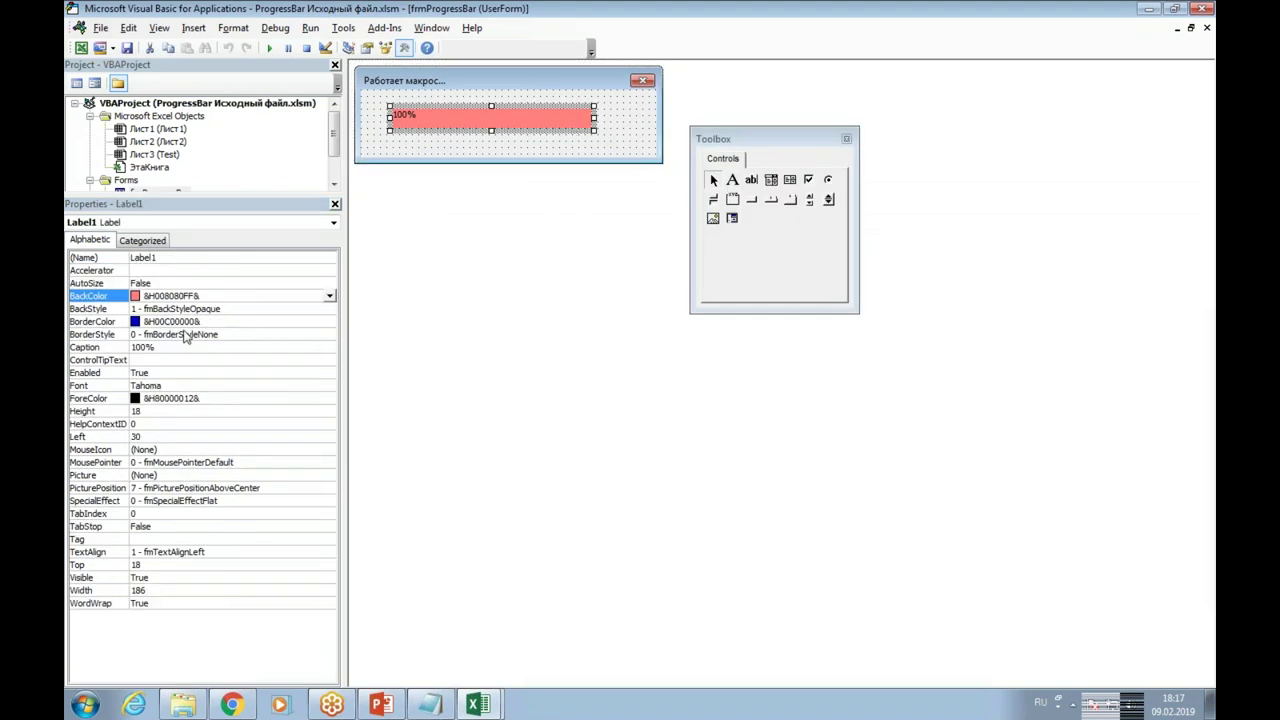
pyautogui.click(188, 336)
pyautogui.click(330, 335)
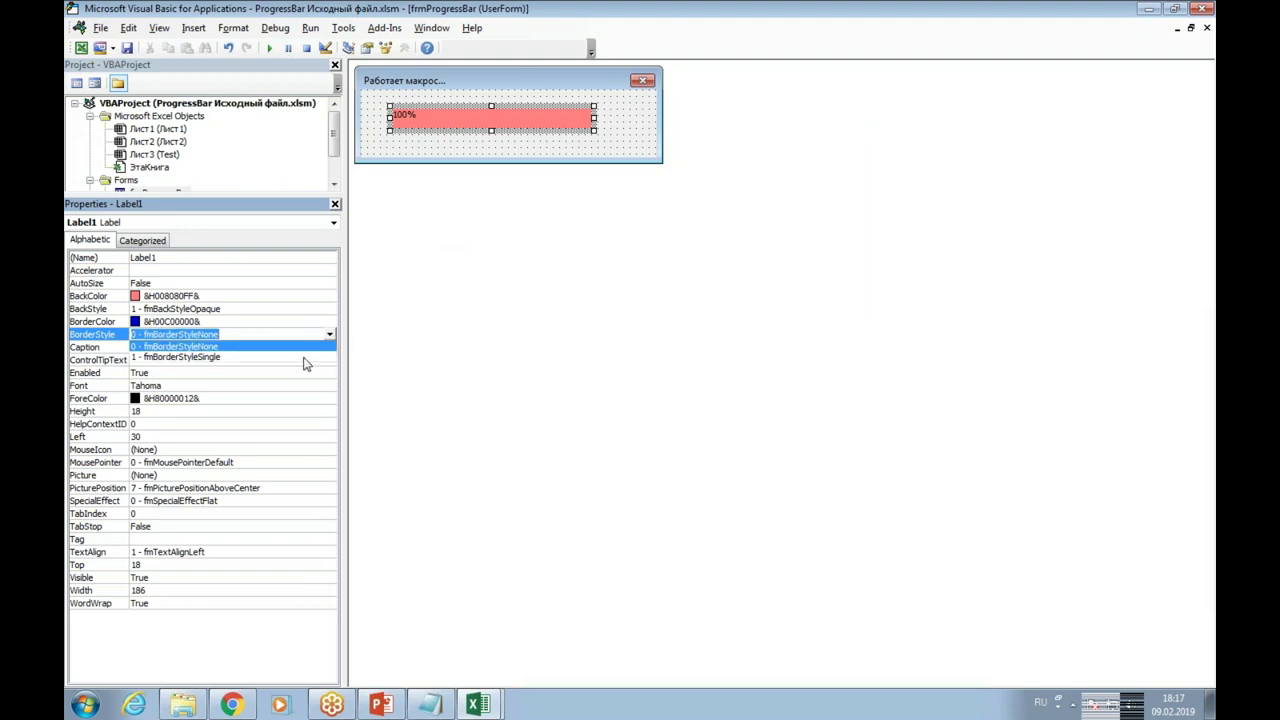
# Give Label1 a single border and set TextAlign to 3 - fmTextAlignRight
pyautogui.click(304, 358)
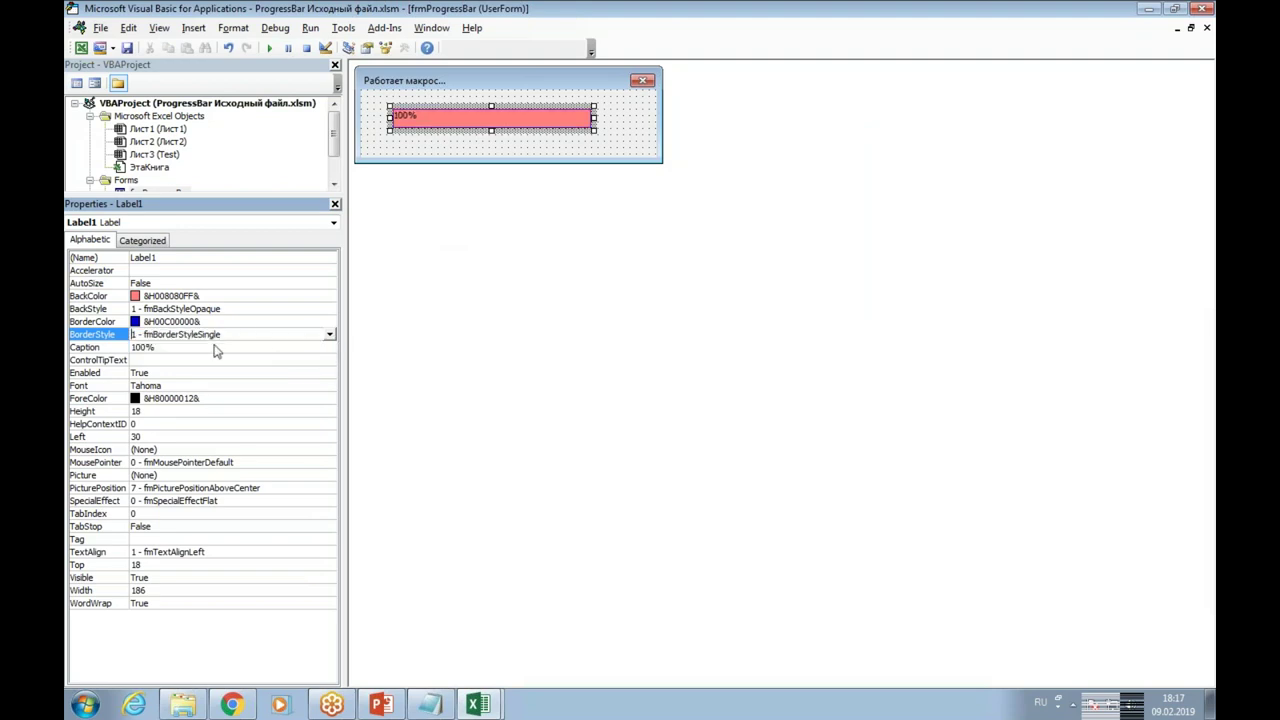
pyautogui.click(633, 110)
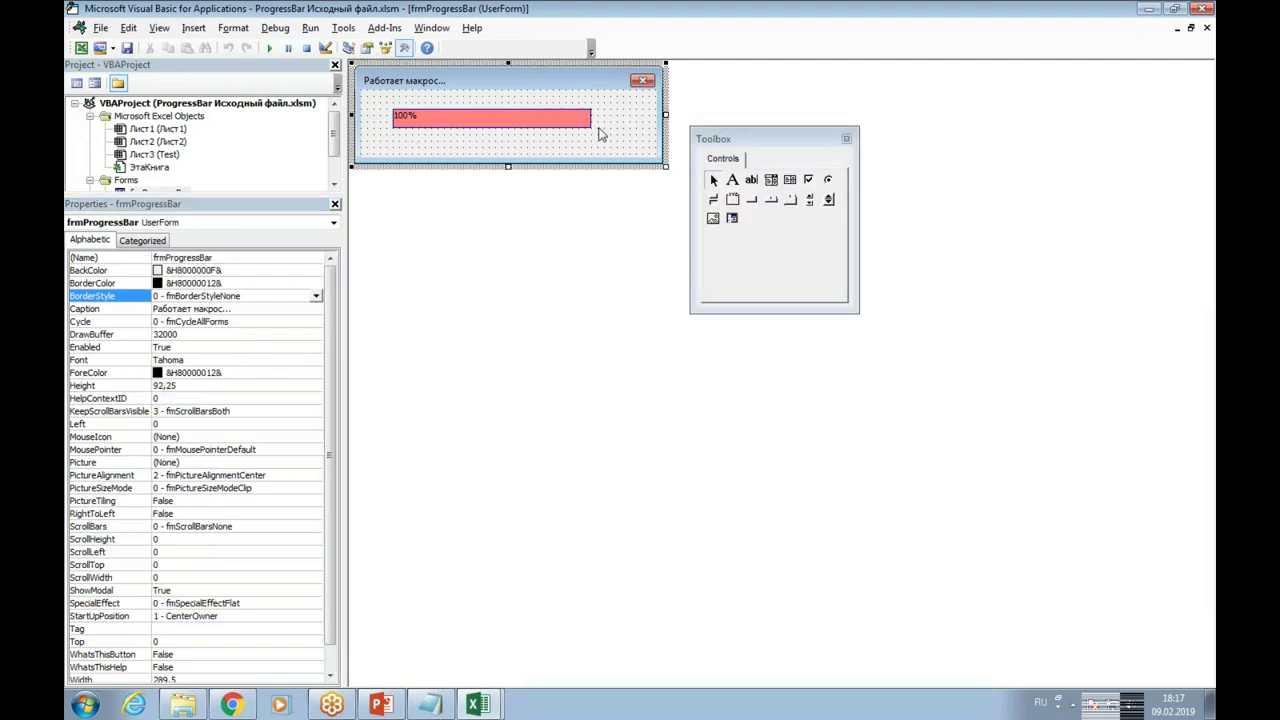
pyautogui.click(562, 120)
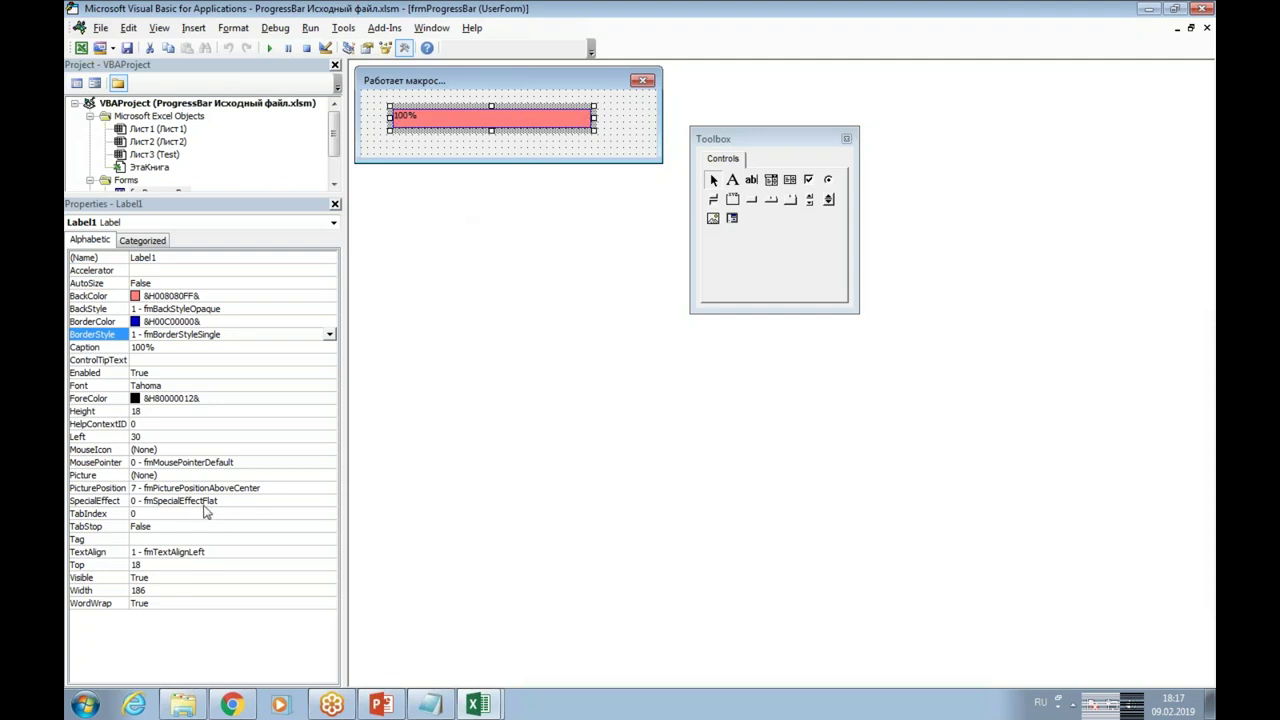
pyautogui.click(250, 552)
pyautogui.click(331, 555)
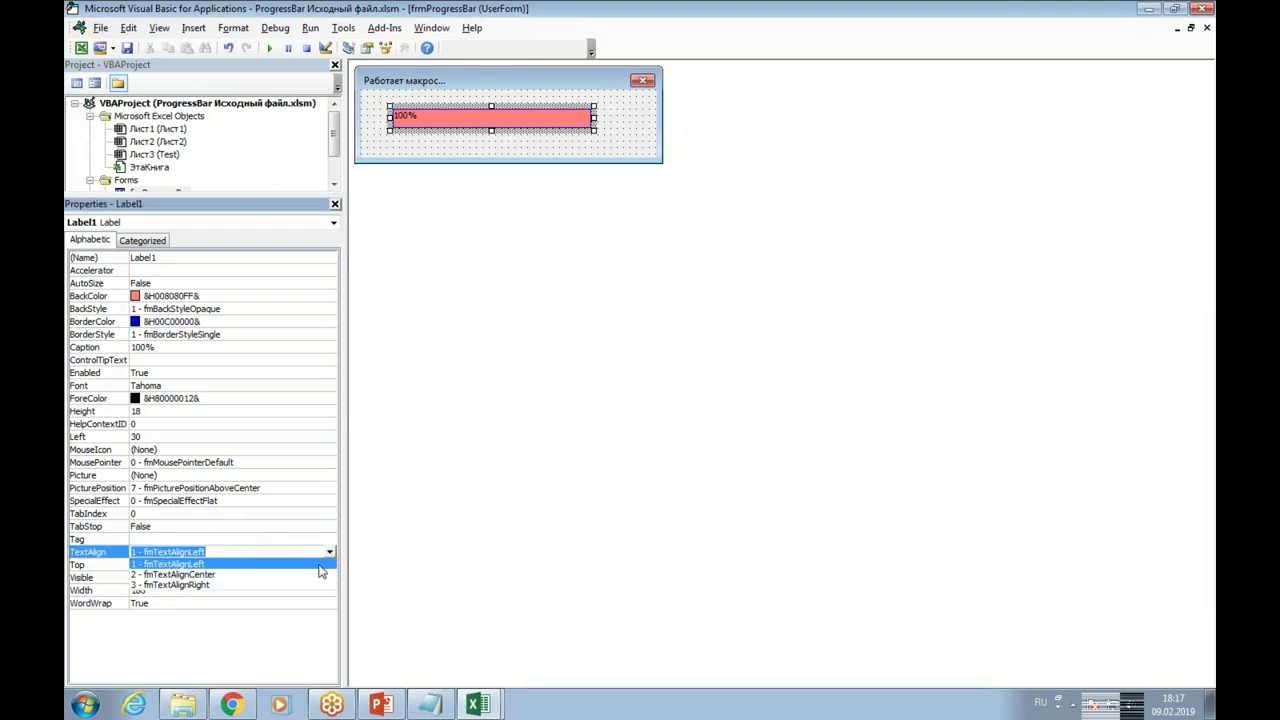
pyautogui.click(300, 585)
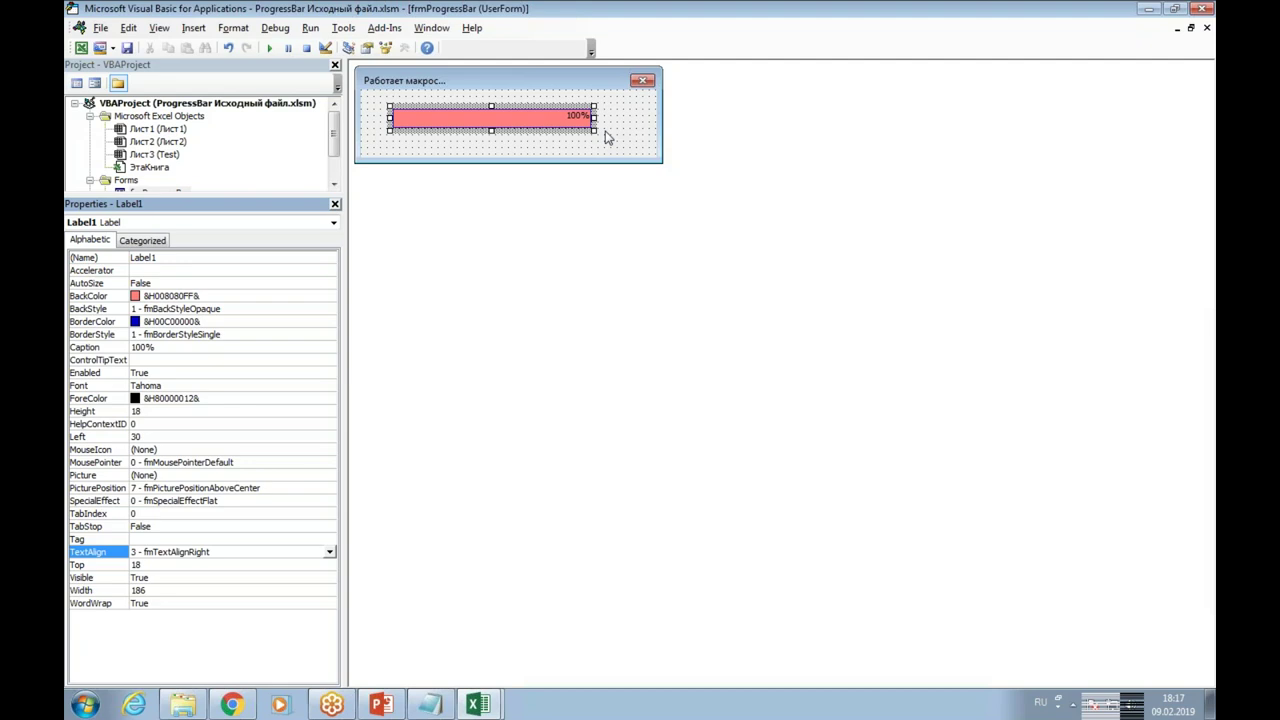
# Change Label1's Width and drag the form taller to Height 127,5
pyautogui.click(157, 593)
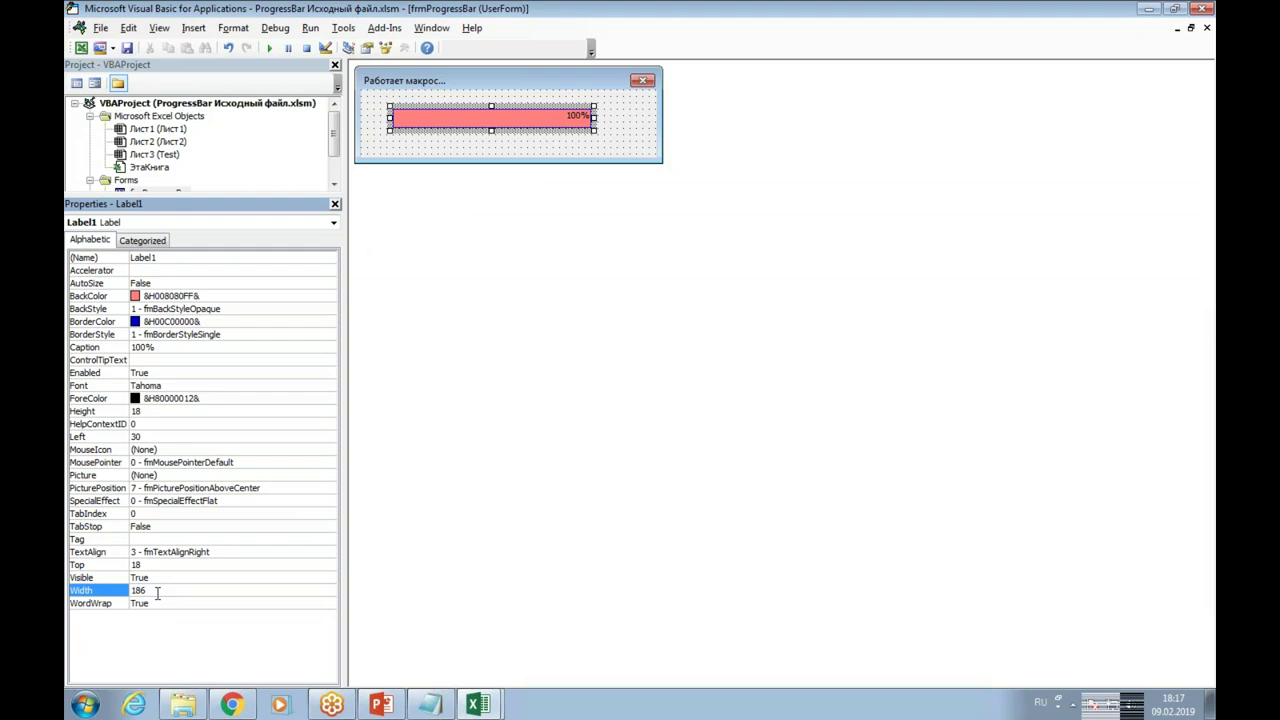
pyautogui.moveTo(157, 593); pyautogui.dragTo(131, 593)
pyautogui.write('200')
pyautogui.press('Return')
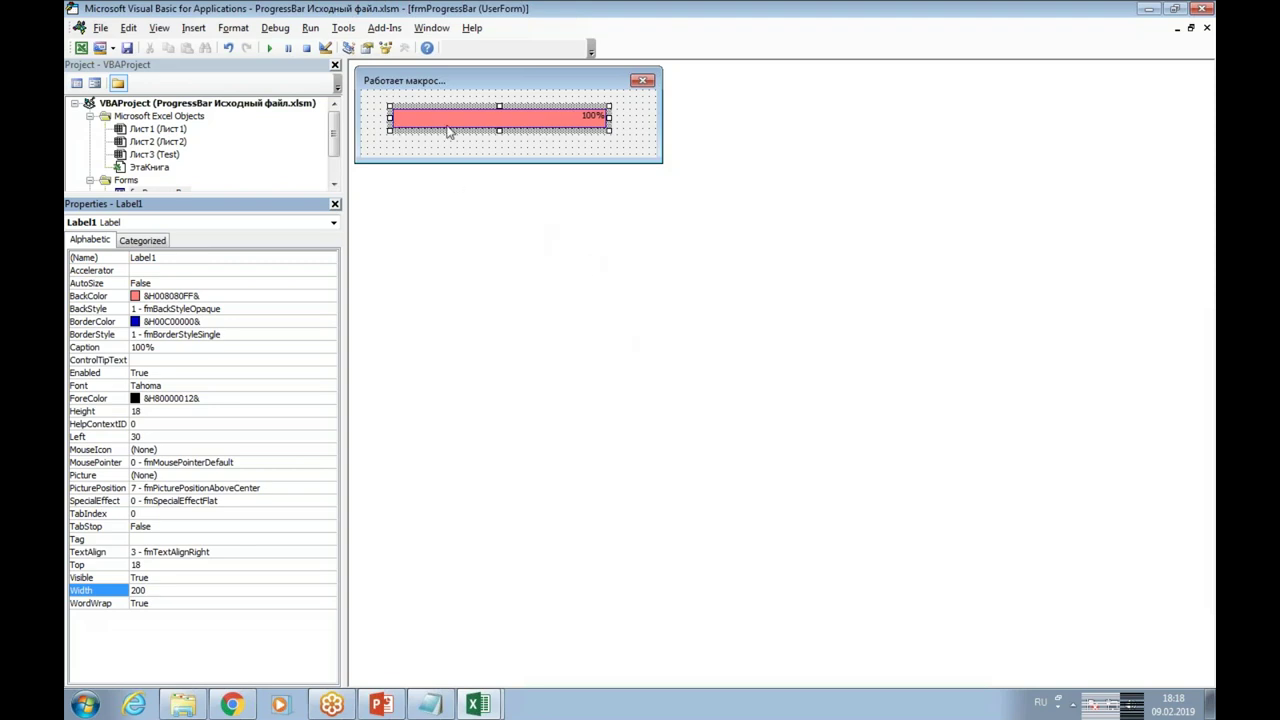
pyautogui.click(640, 128)
pyautogui.click(582, 120)
pyautogui.click(592, 158)
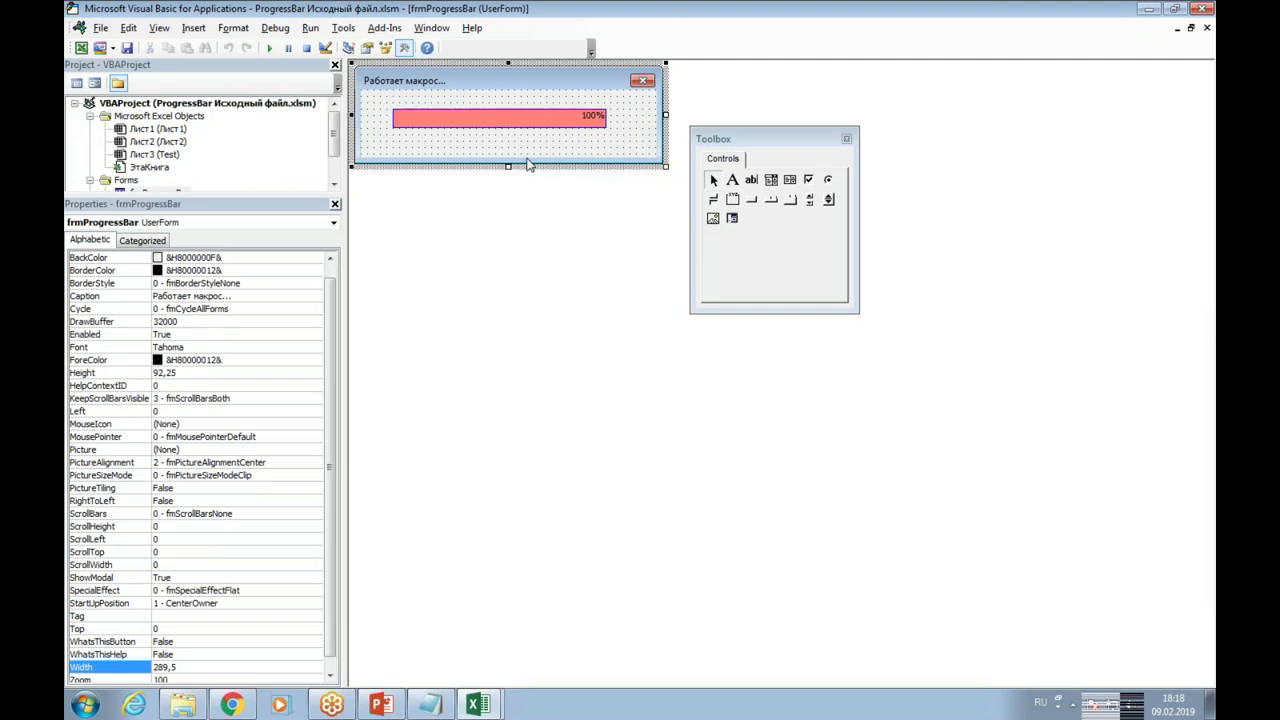
pyautogui.moveTo(508, 167); pyautogui.dragTo(508, 203)
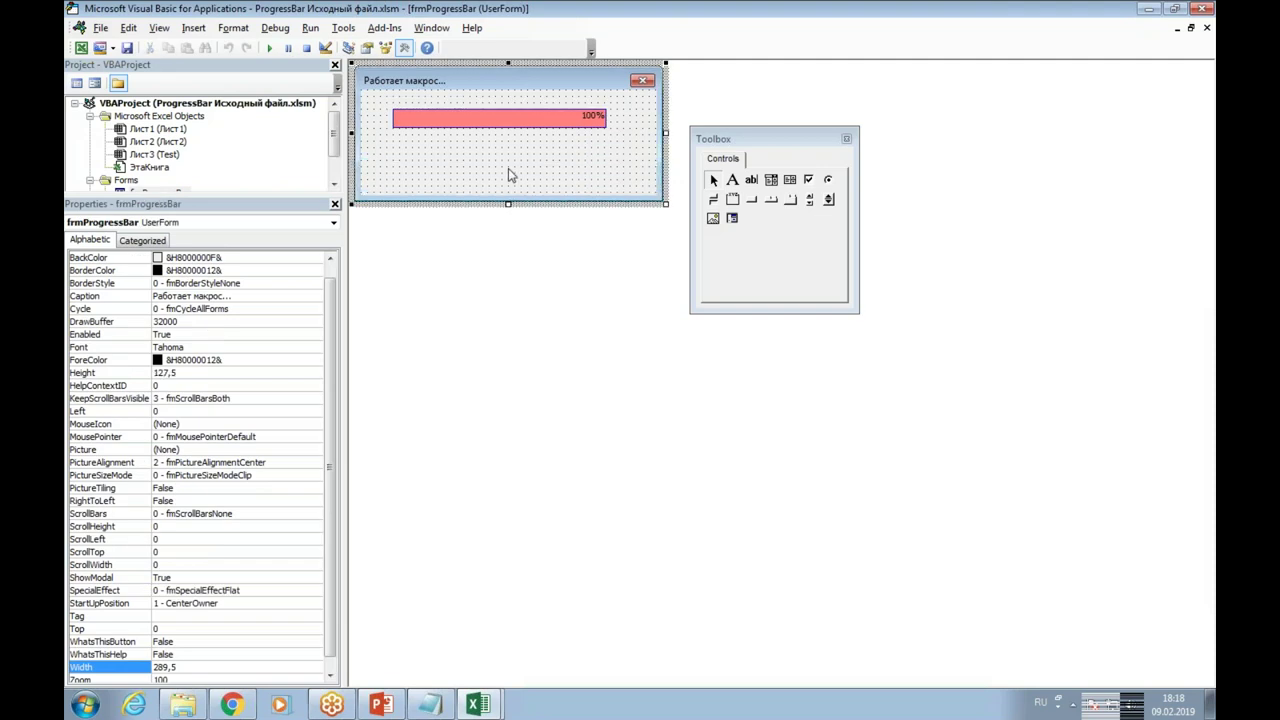
# Stretch Label1 back into a bar and set its Width to 200
pyautogui.click(443, 122)
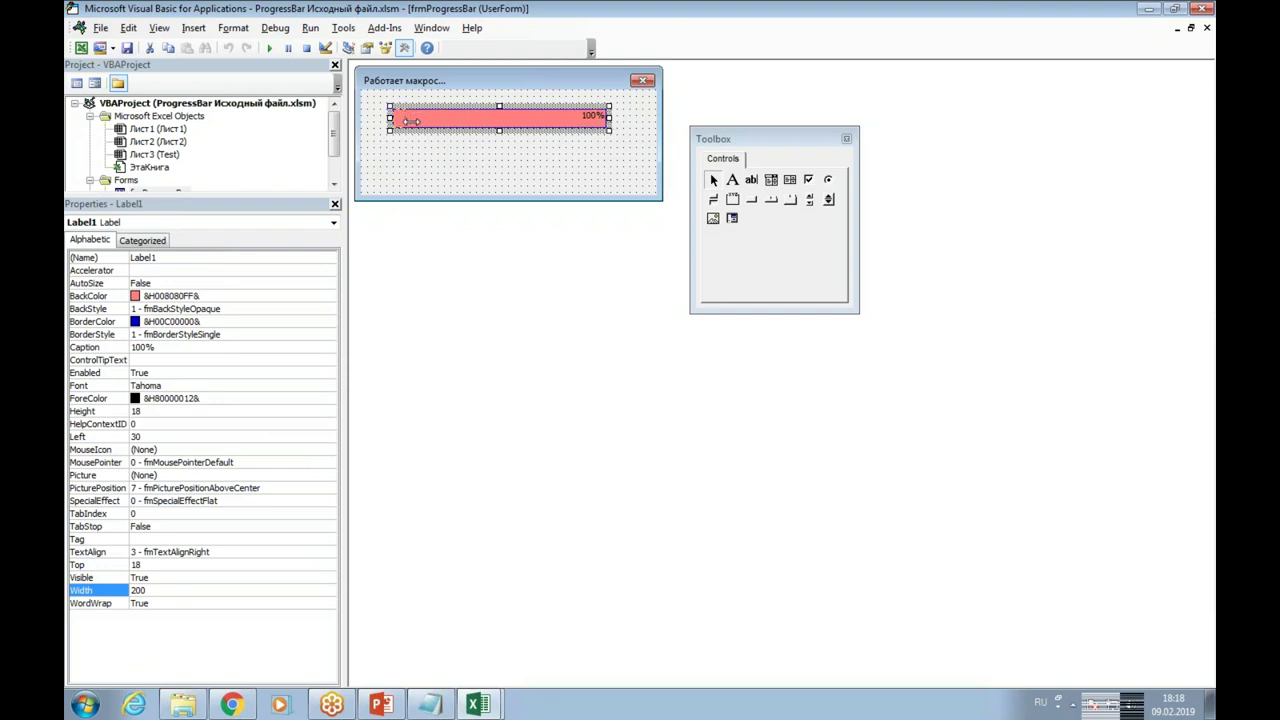
pyautogui.moveTo(410, 121); pyautogui.dragTo(408, 117)
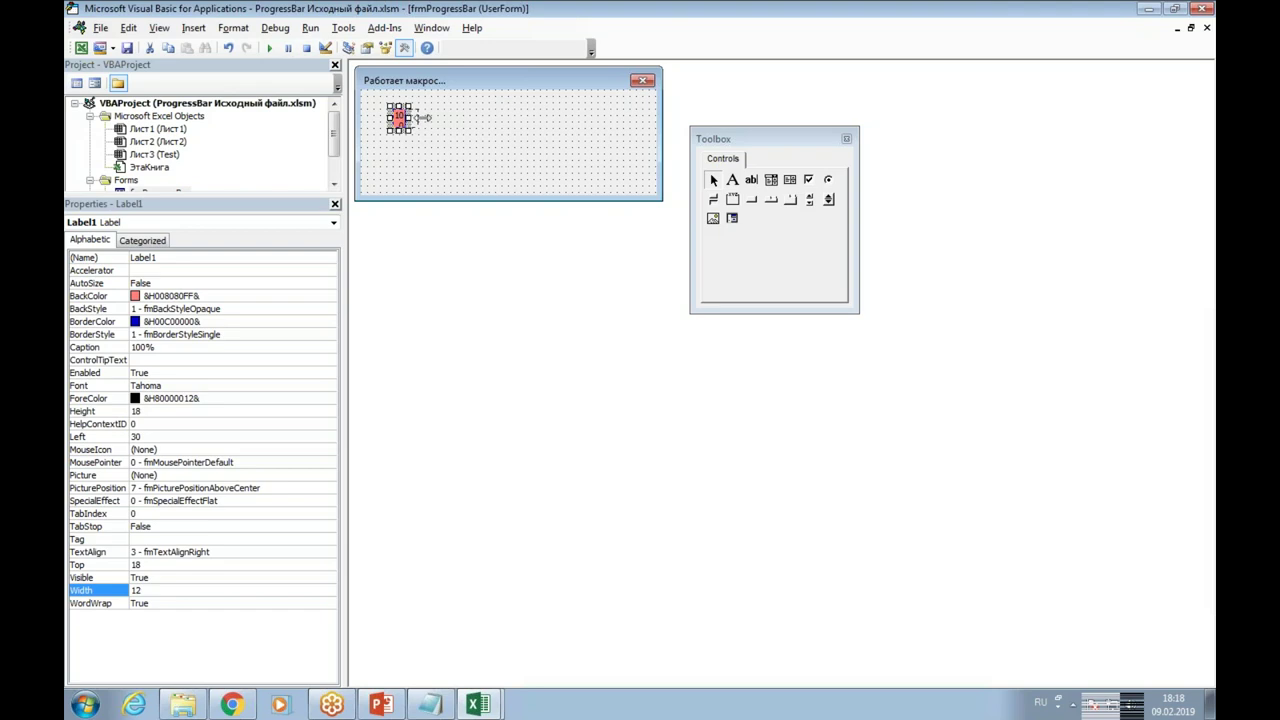
pyautogui.moveTo(410, 117); pyautogui.dragTo(555, 117)
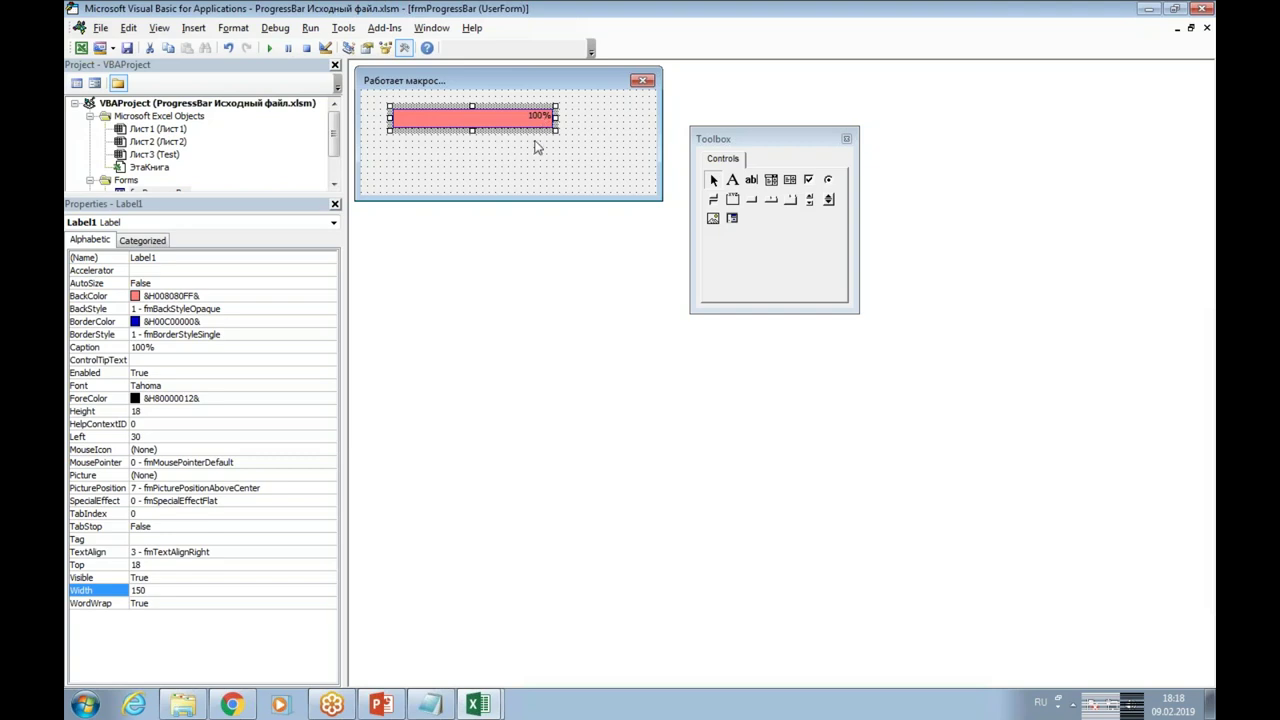
pyautogui.click(169, 590)
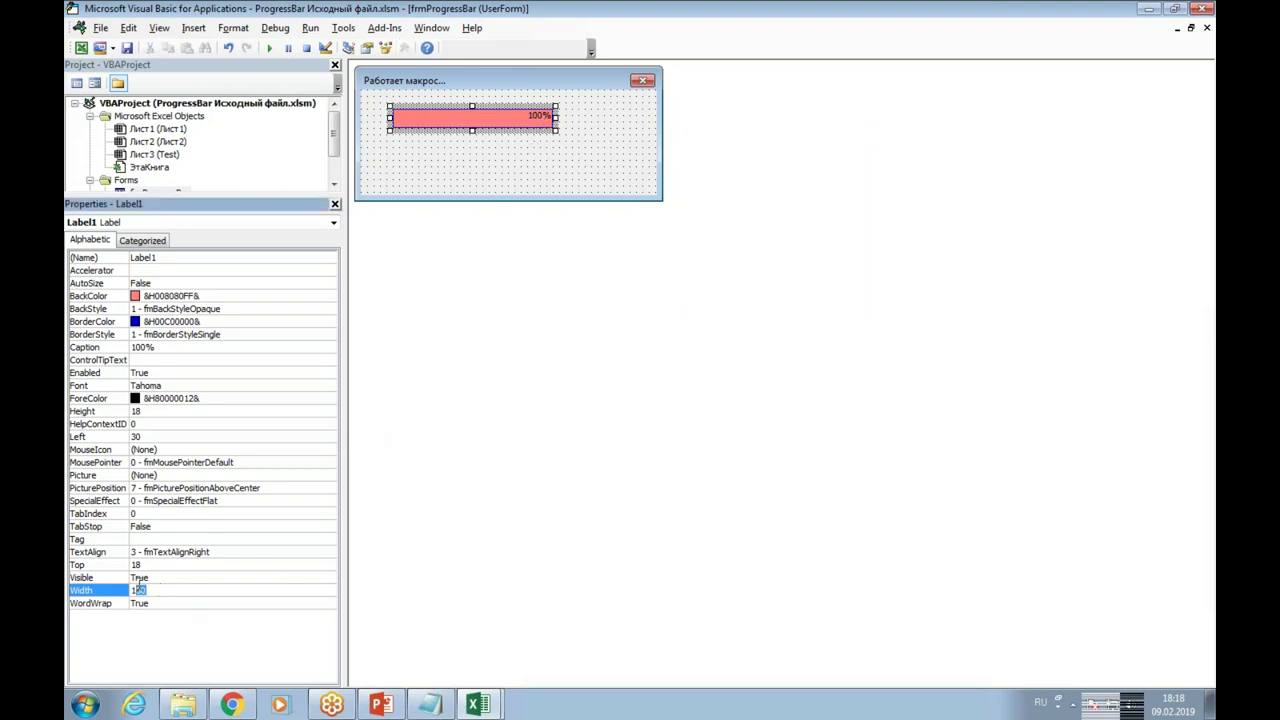
pyautogui.write('200')
pyautogui.press('Return')
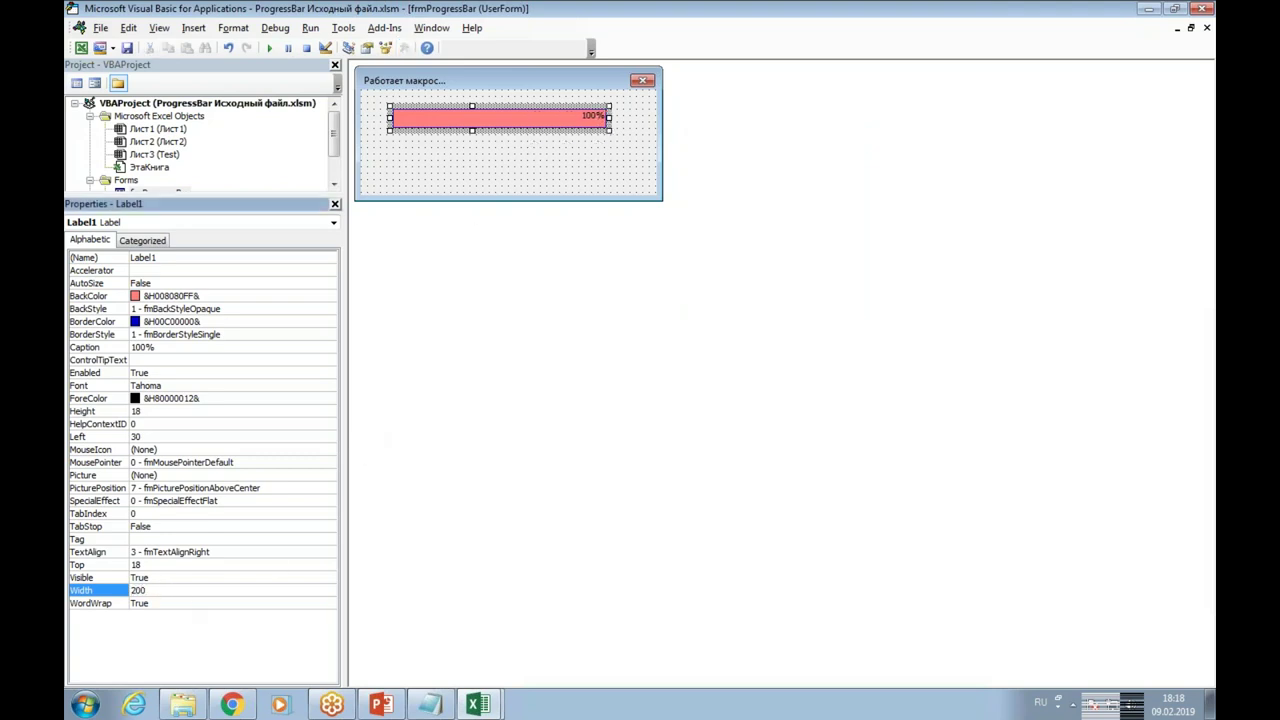
pyautogui.click(513, 157)
pyautogui.click(524, 124)
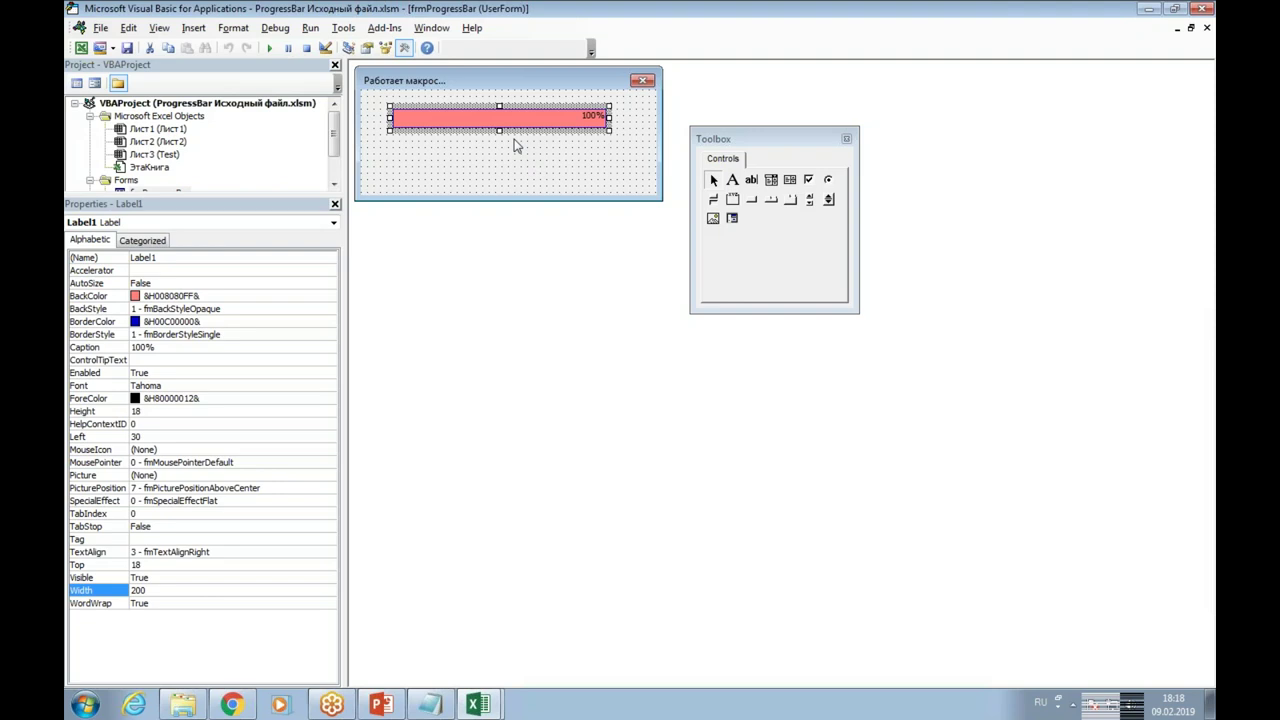
# Copy Label1 and paste a duplicate Label2 below it
pyautogui.click(502, 151)
pyautogui.click(508, 124)
pyautogui.click(168, 48)
pyautogui.click(186, 48)
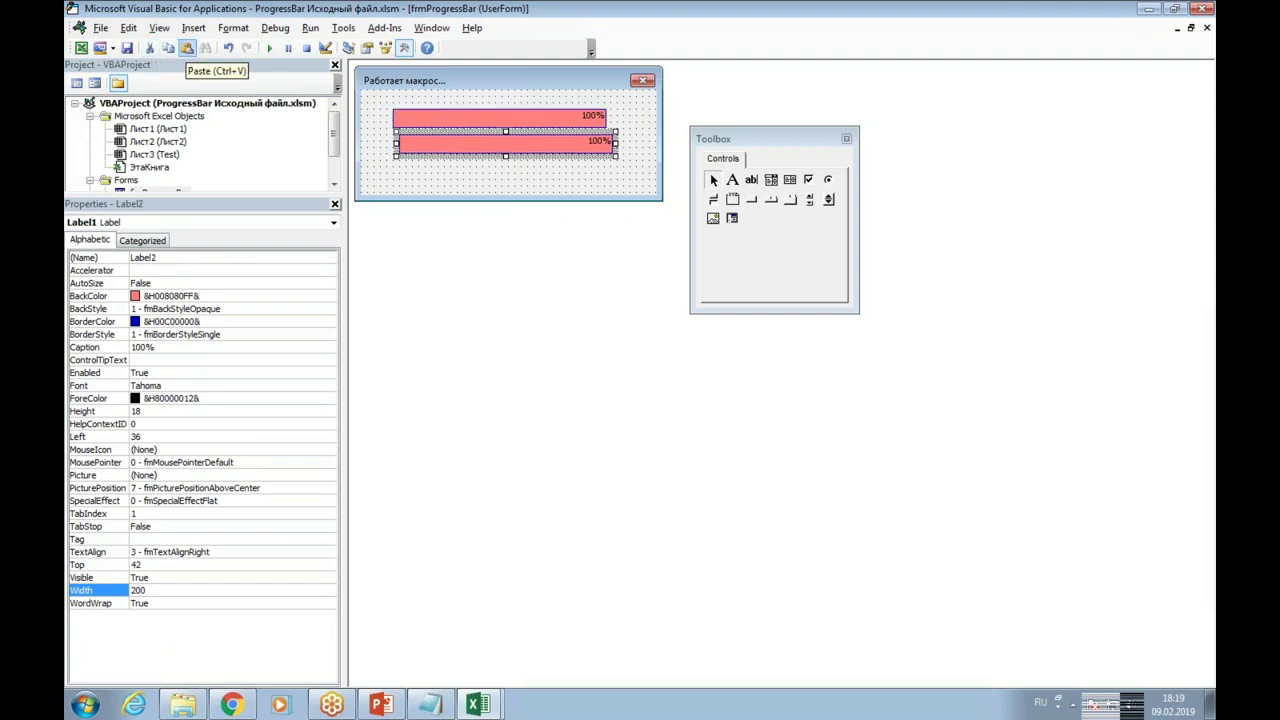
pyautogui.click(449, 169)
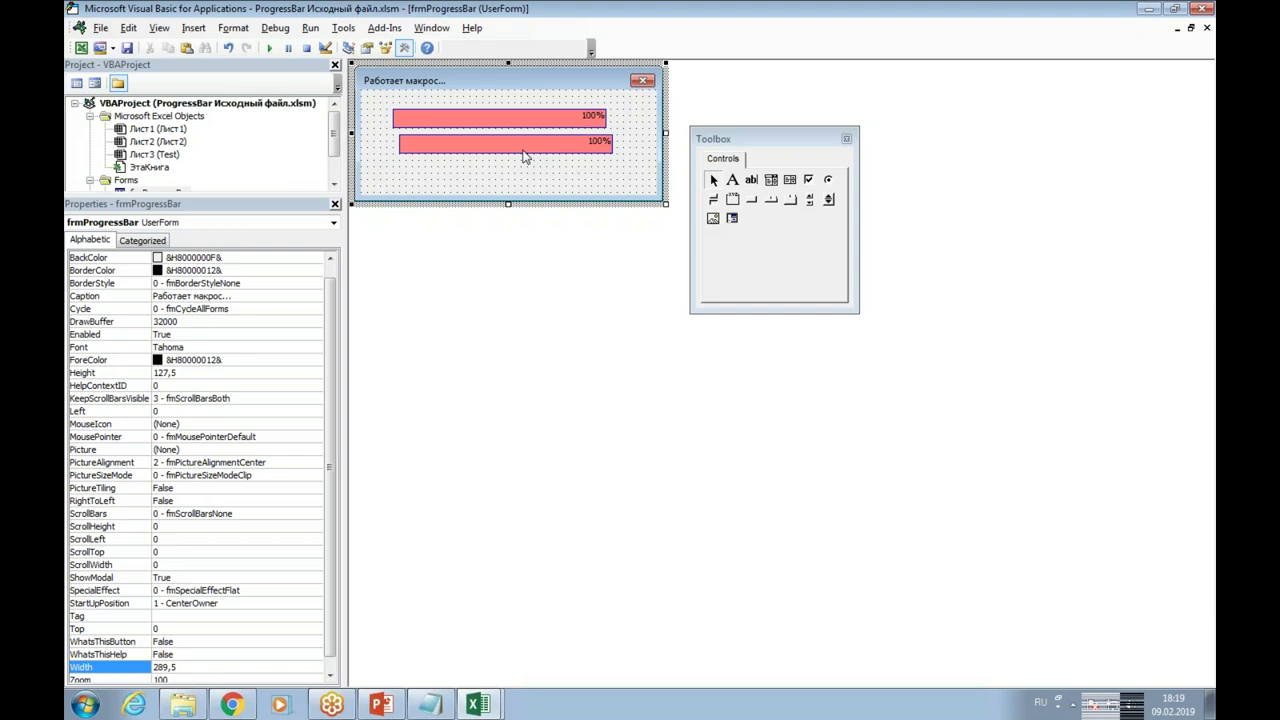
pyautogui.click(525, 157)
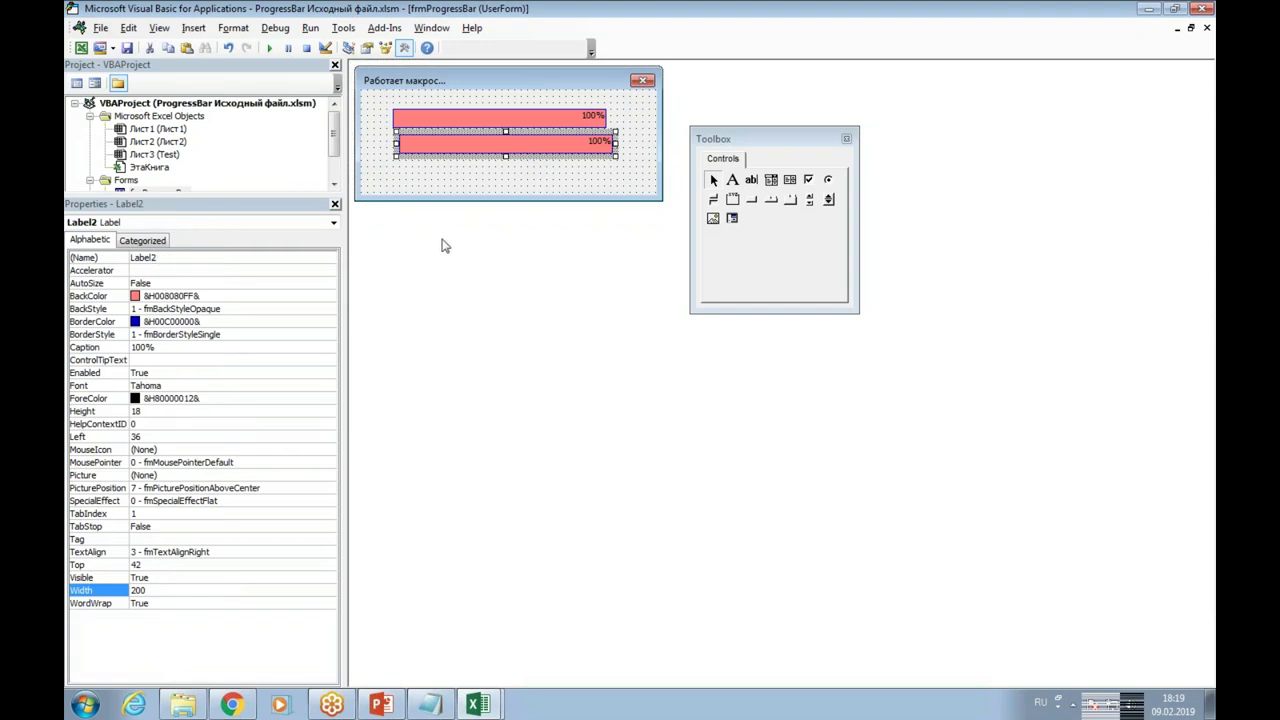
# Clear Label2's 100% caption so it has no text
pyautogui.click(166, 348)
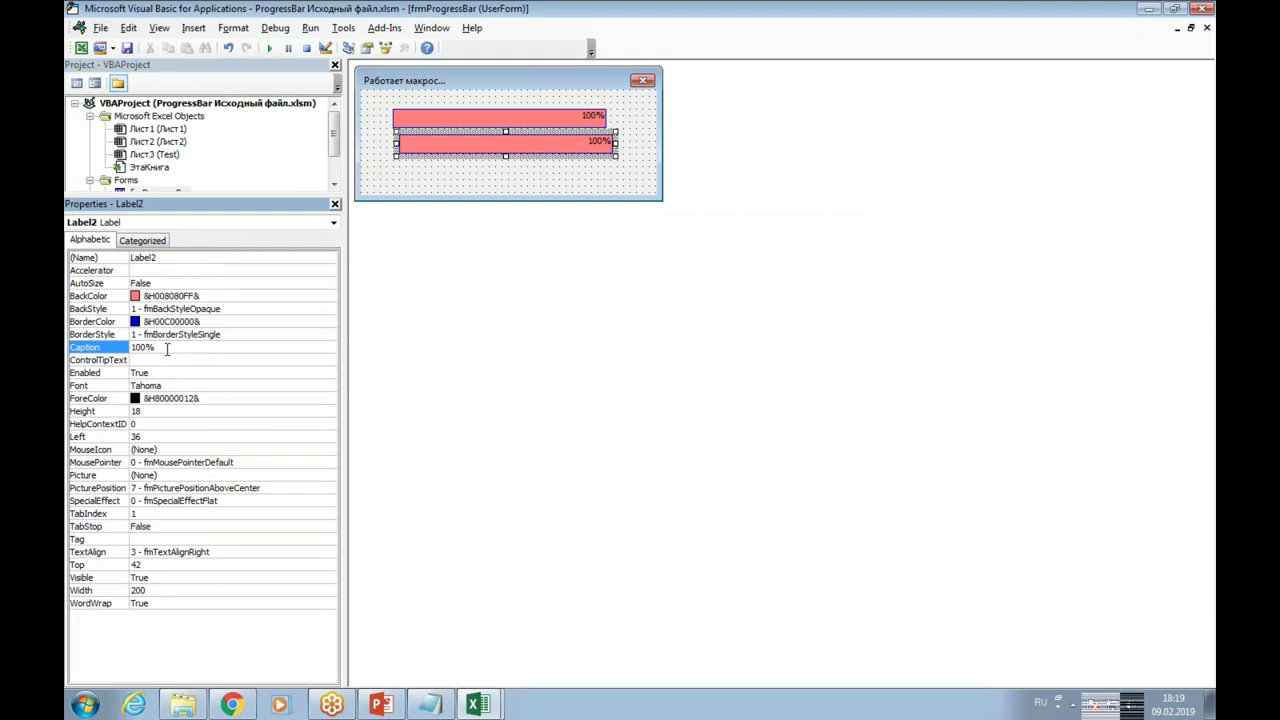
pyautogui.moveTo(167, 348); pyautogui.dragTo(97, 335)
pyautogui.press('Delete')
pyautogui.click(168, 364)
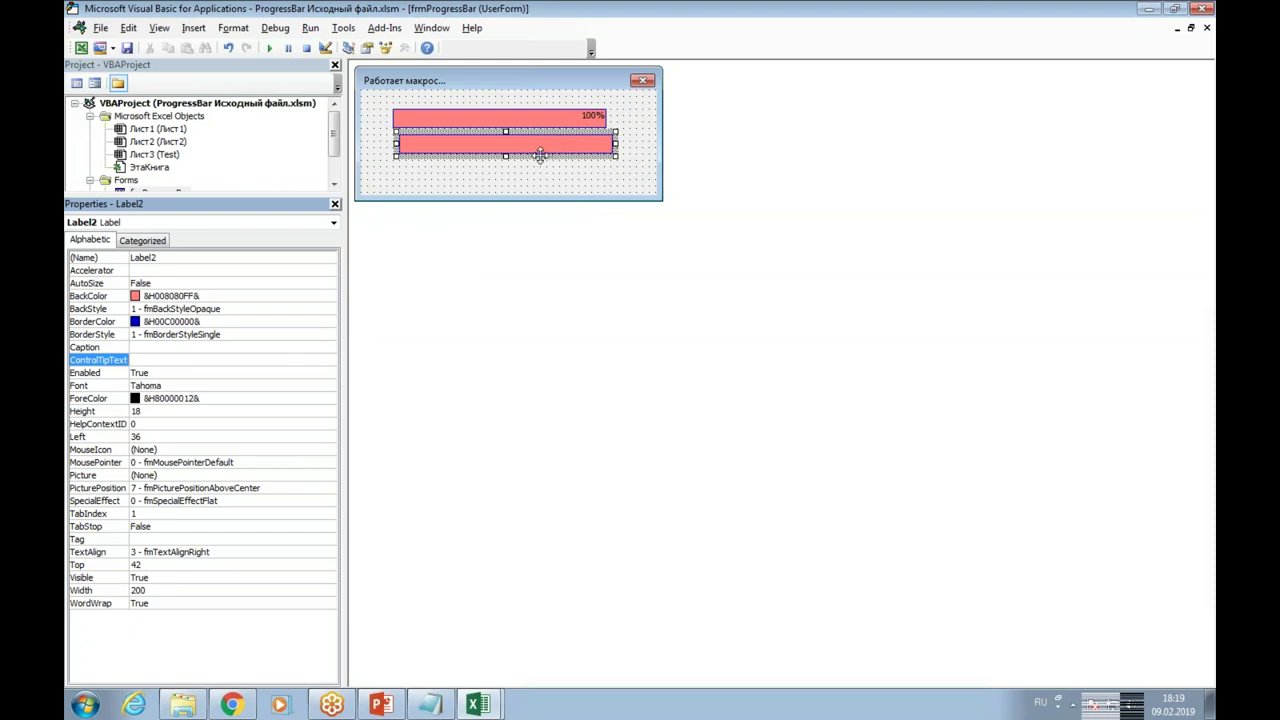
# After trying peach and light yellow, set Label2's BackColor to white &H00FFFFFF&
pyautogui.click(224, 297)
pyautogui.click(329, 296)
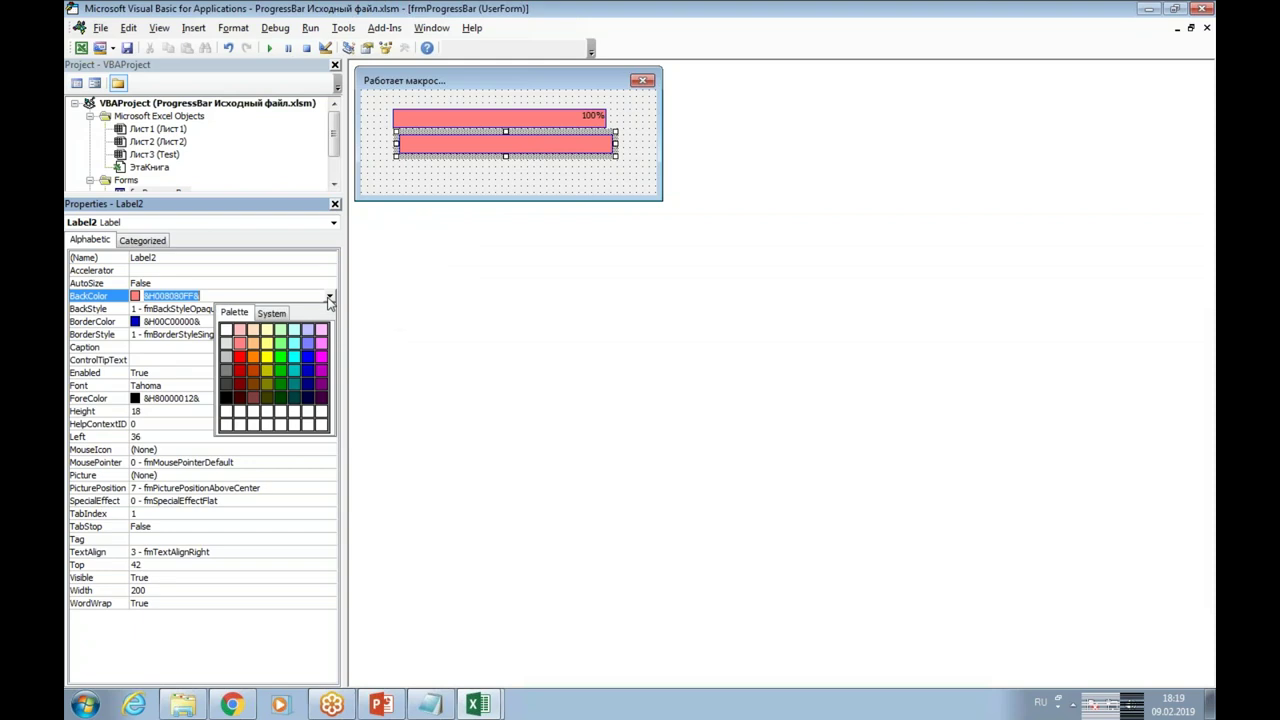
pyautogui.click(262, 330)
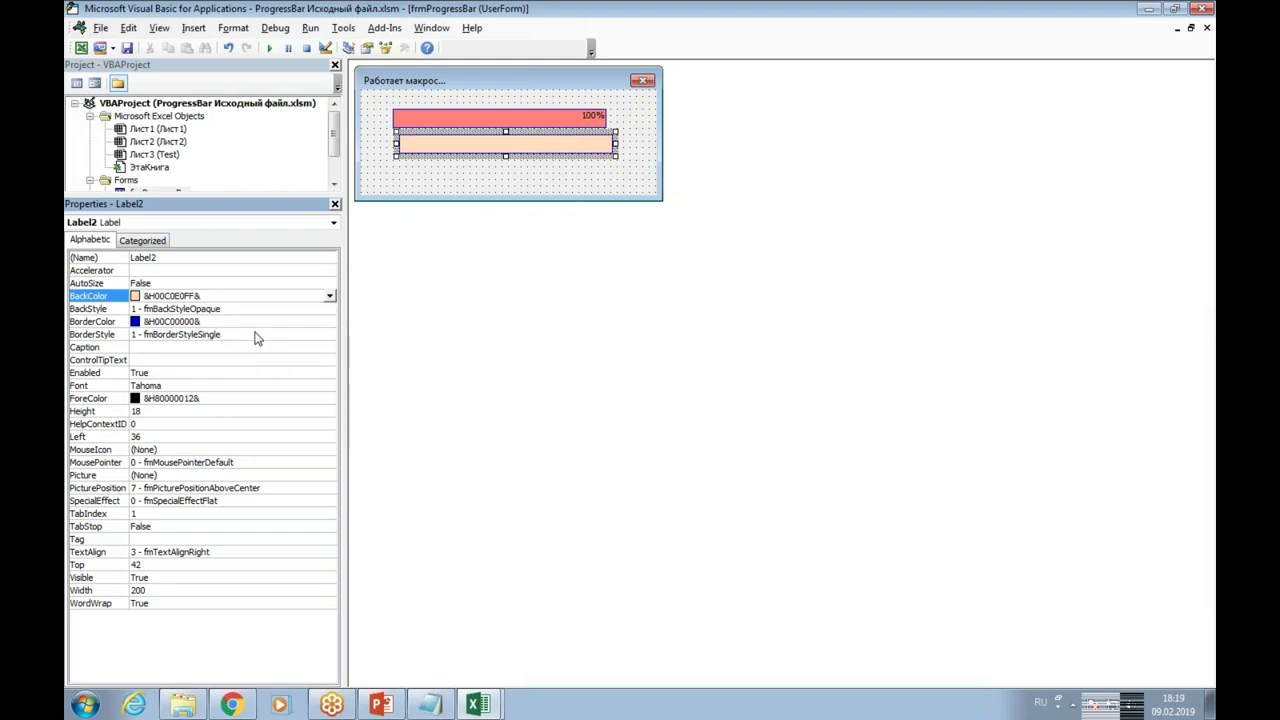
pyautogui.click(329, 296)
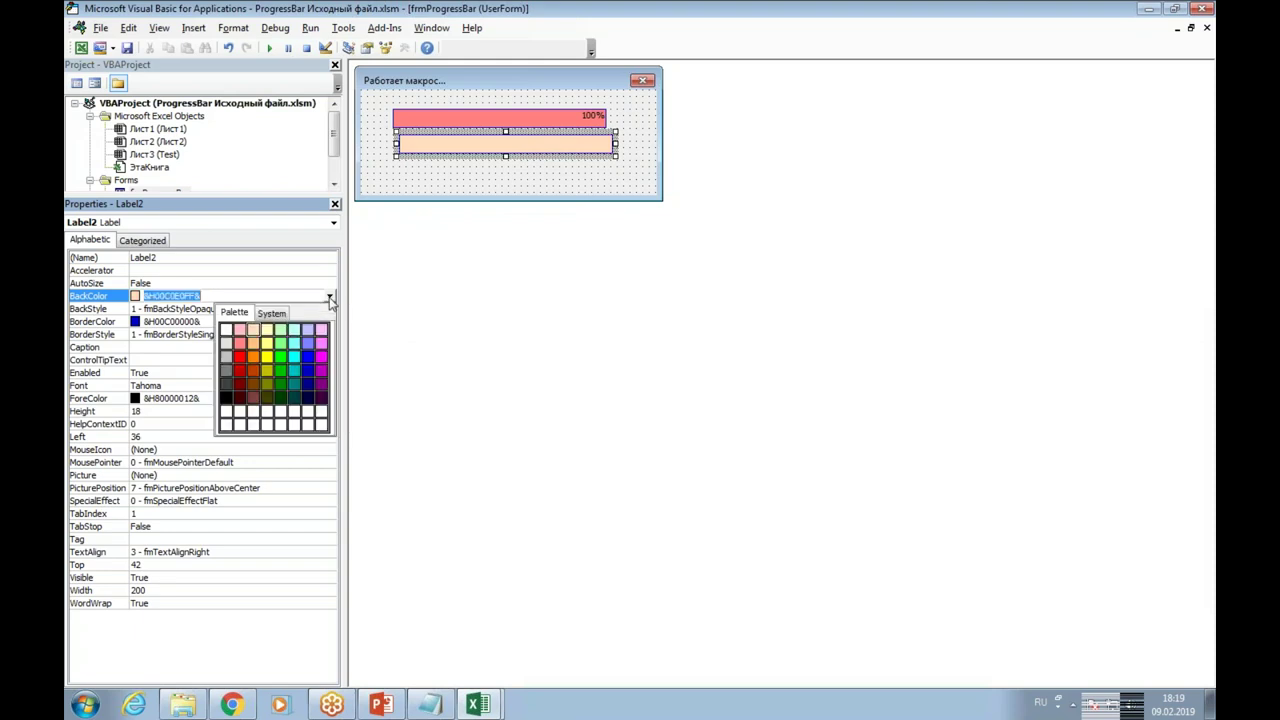
pyautogui.click(267, 331)
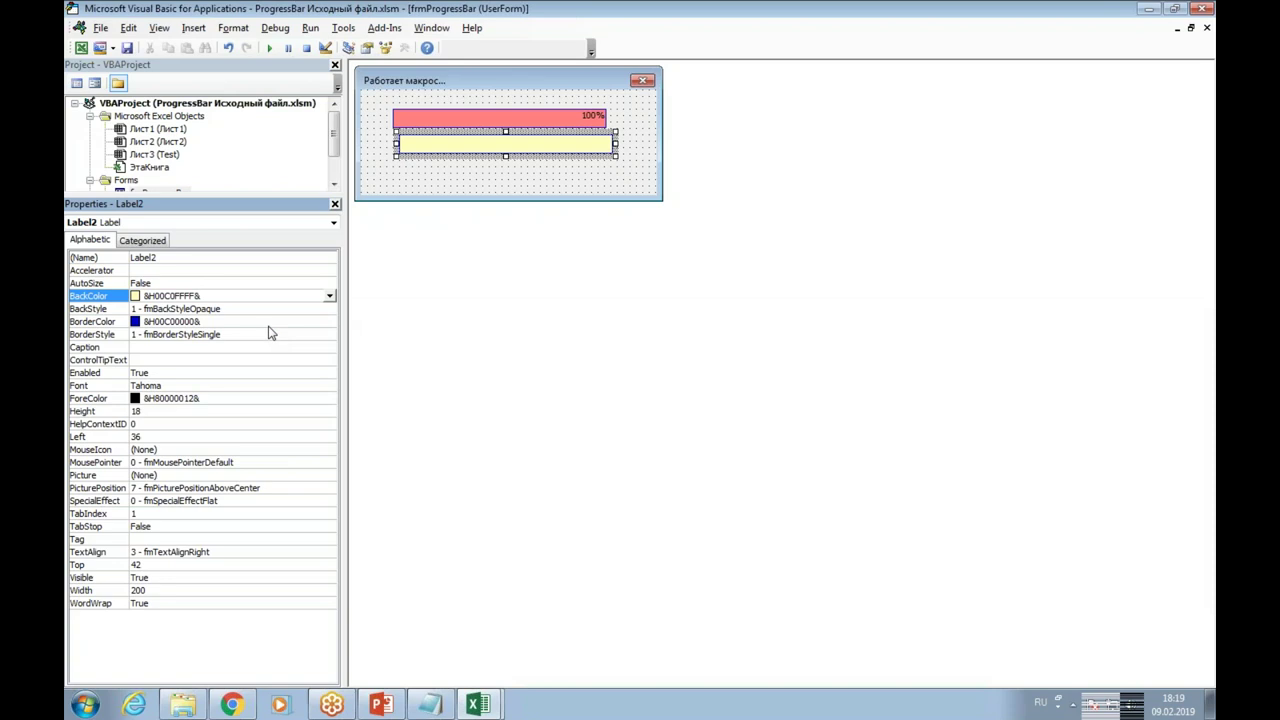
pyautogui.click(329, 296)
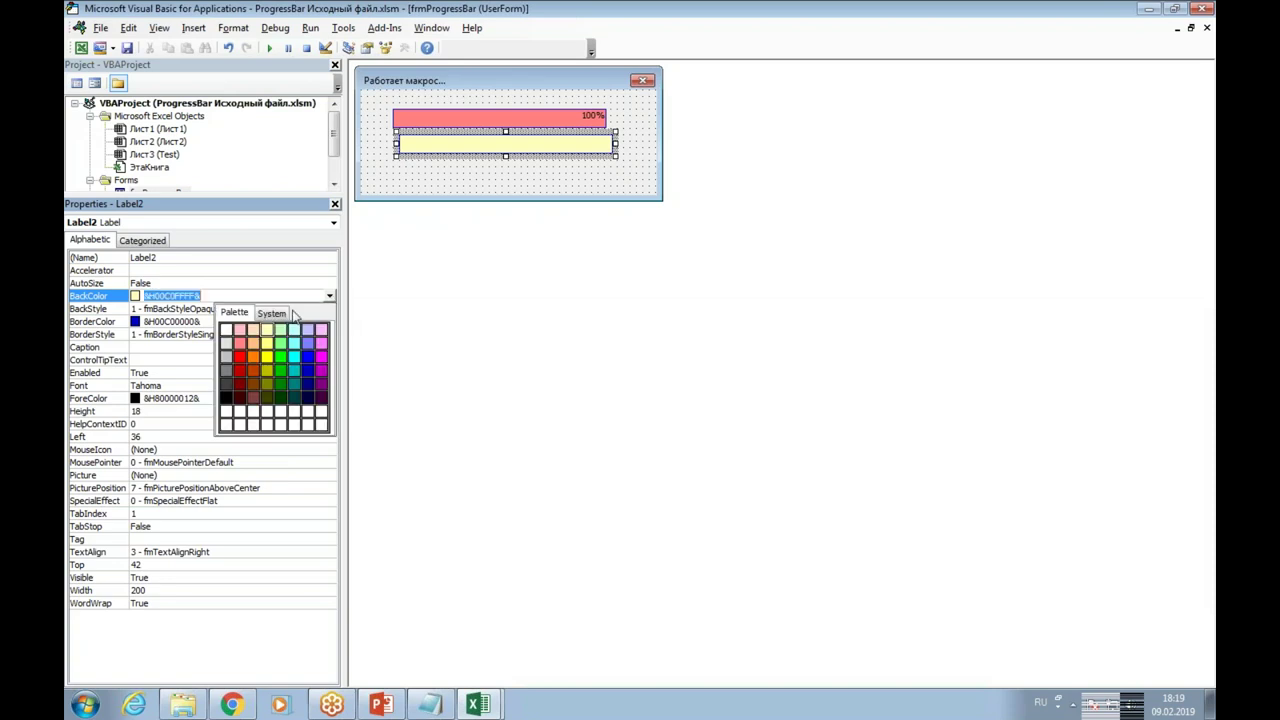
pyautogui.click(227, 332)
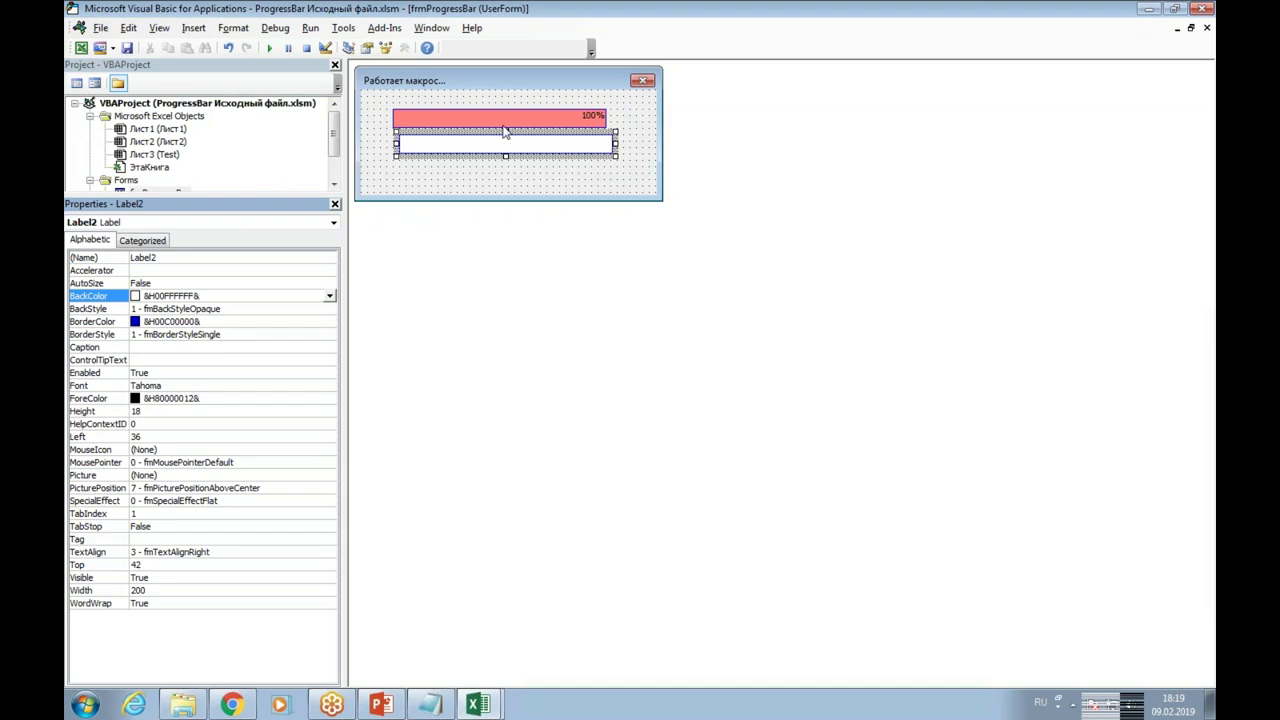
# Position the white Label2 below the red bar at Top 42
pyautogui.click(500, 163)
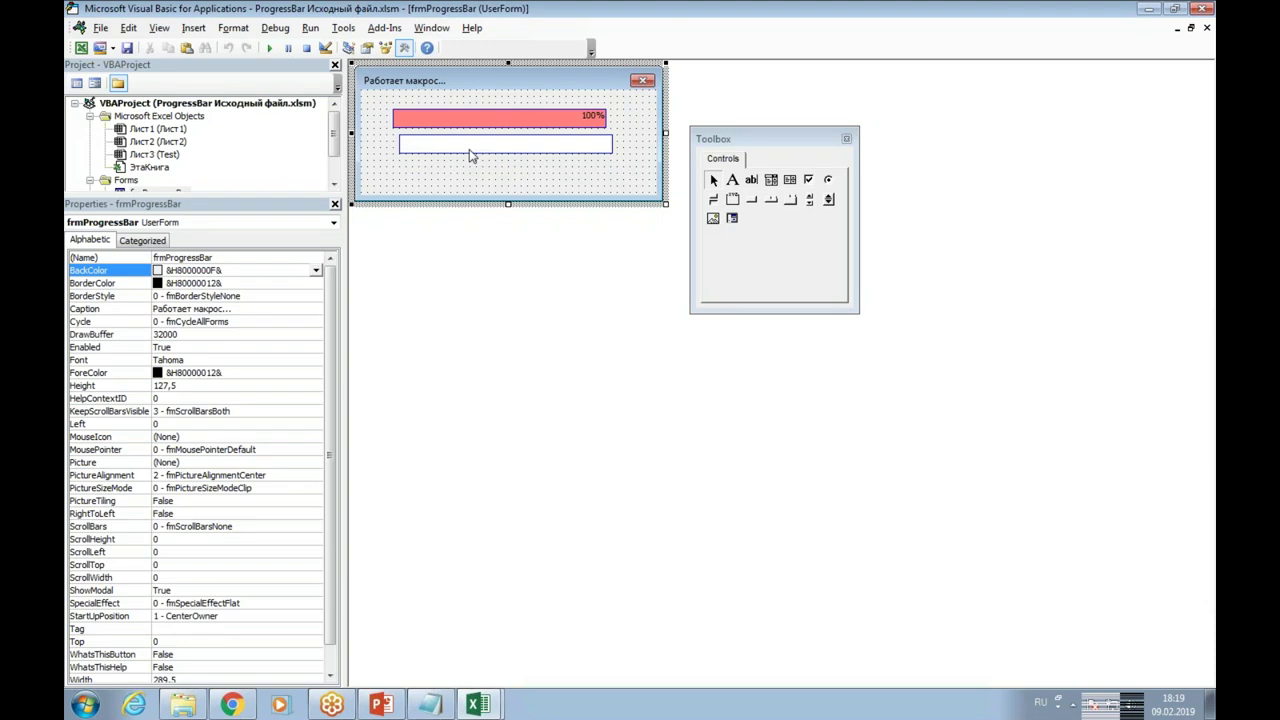
pyautogui.moveTo(471, 150); pyautogui.dragTo(486, 130)
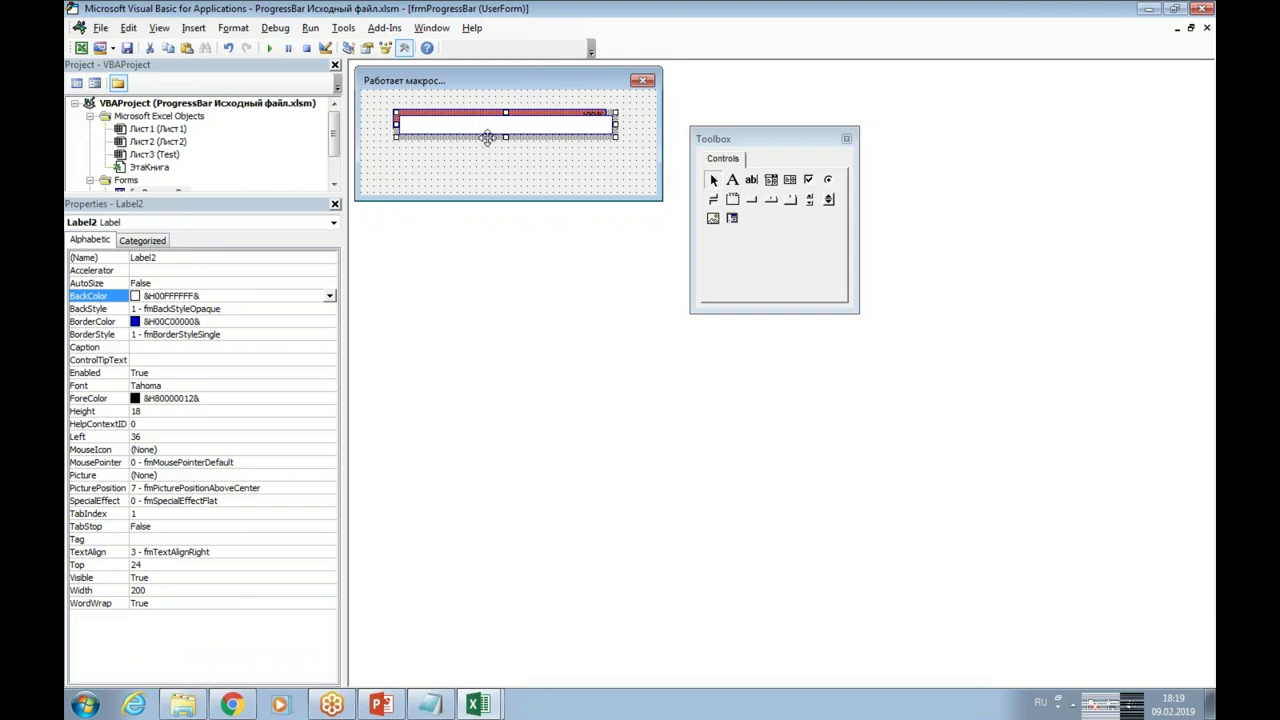
pyautogui.moveTo(488, 137); pyautogui.dragTo(488, 156)
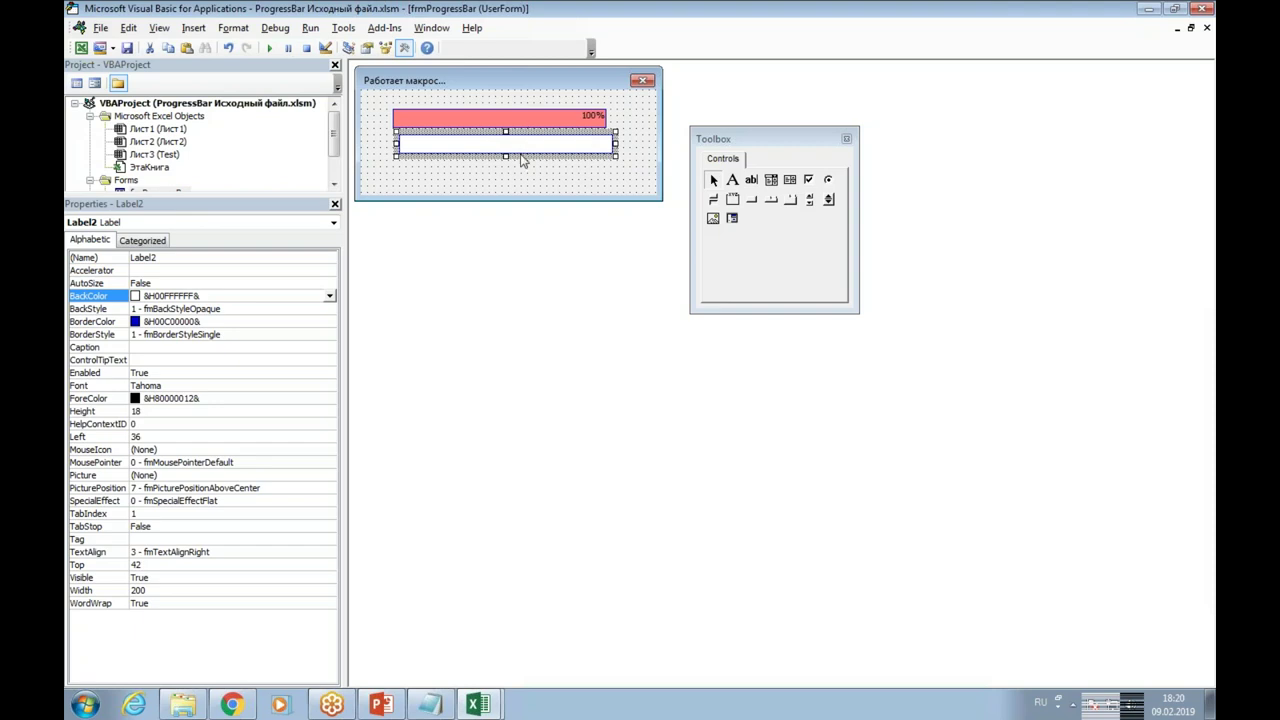
# Drag the white Label2 onto the red bar and send it backward behind it
pyautogui.rightClick(481, 157)
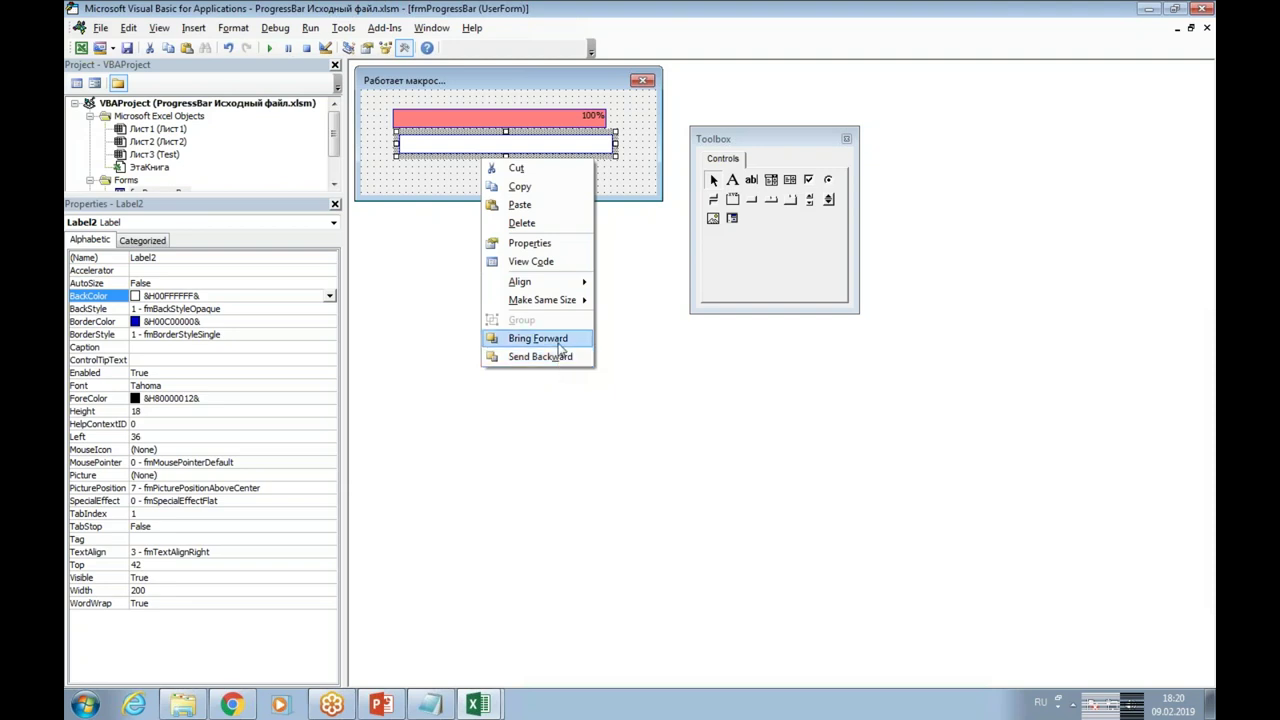
pyautogui.click(589, 137)
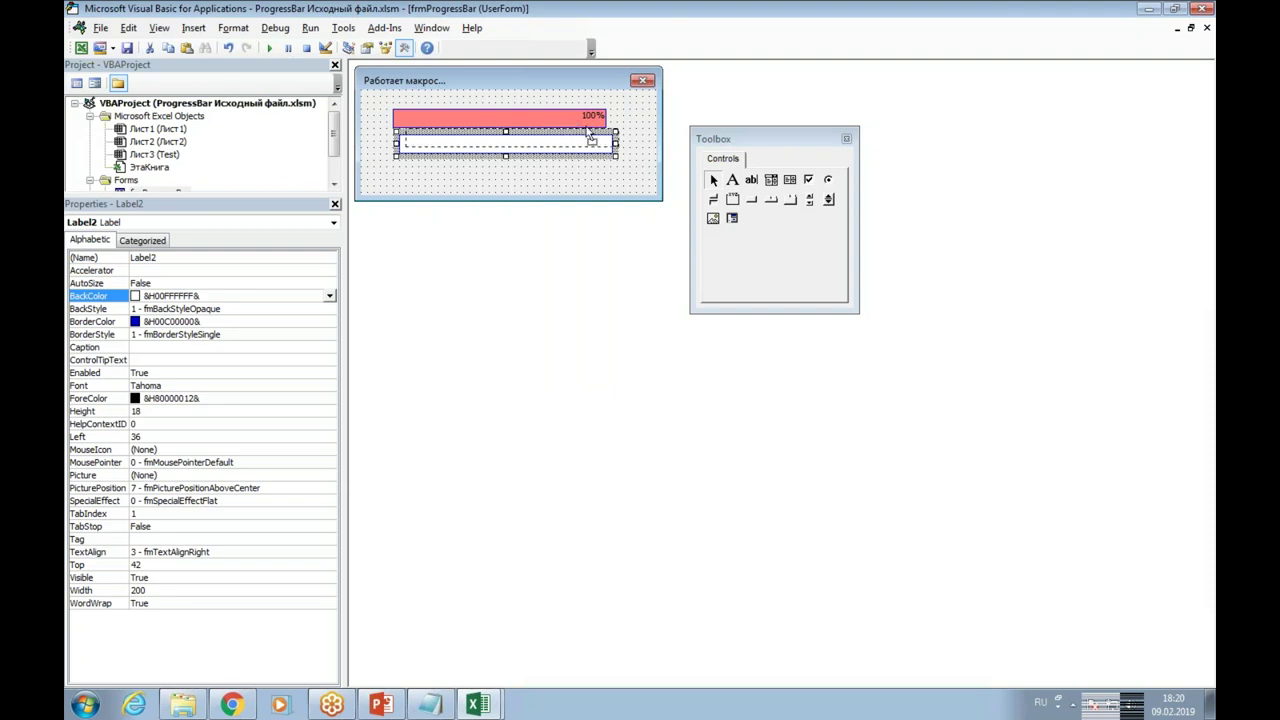
pyautogui.moveTo(589, 137); pyautogui.dragTo(597, 124)
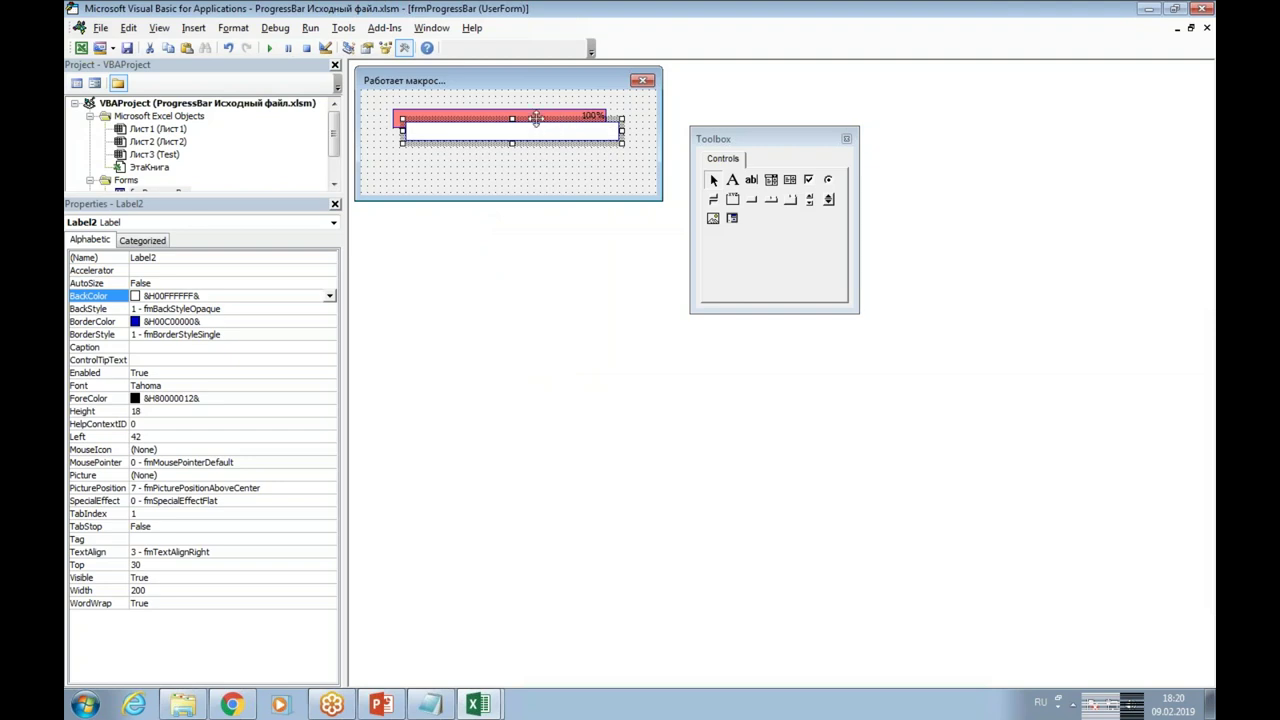
pyautogui.rightClick(536, 118)
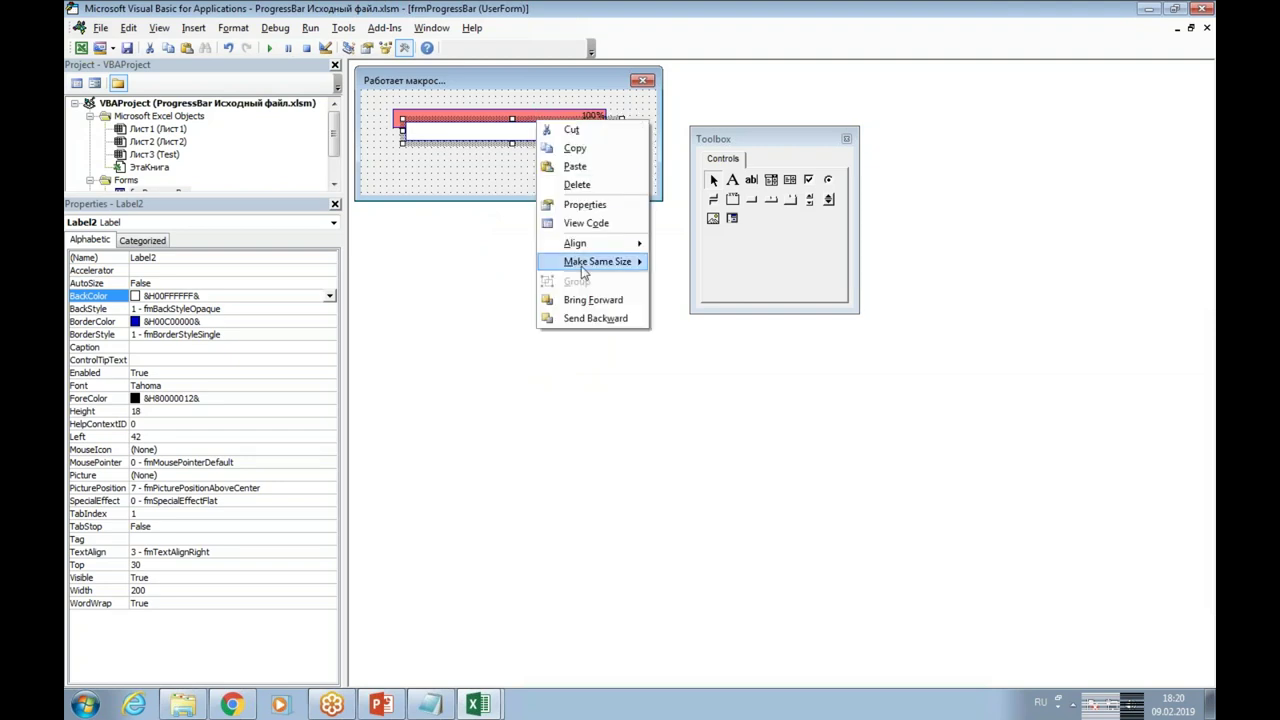
pyautogui.click(596, 318)
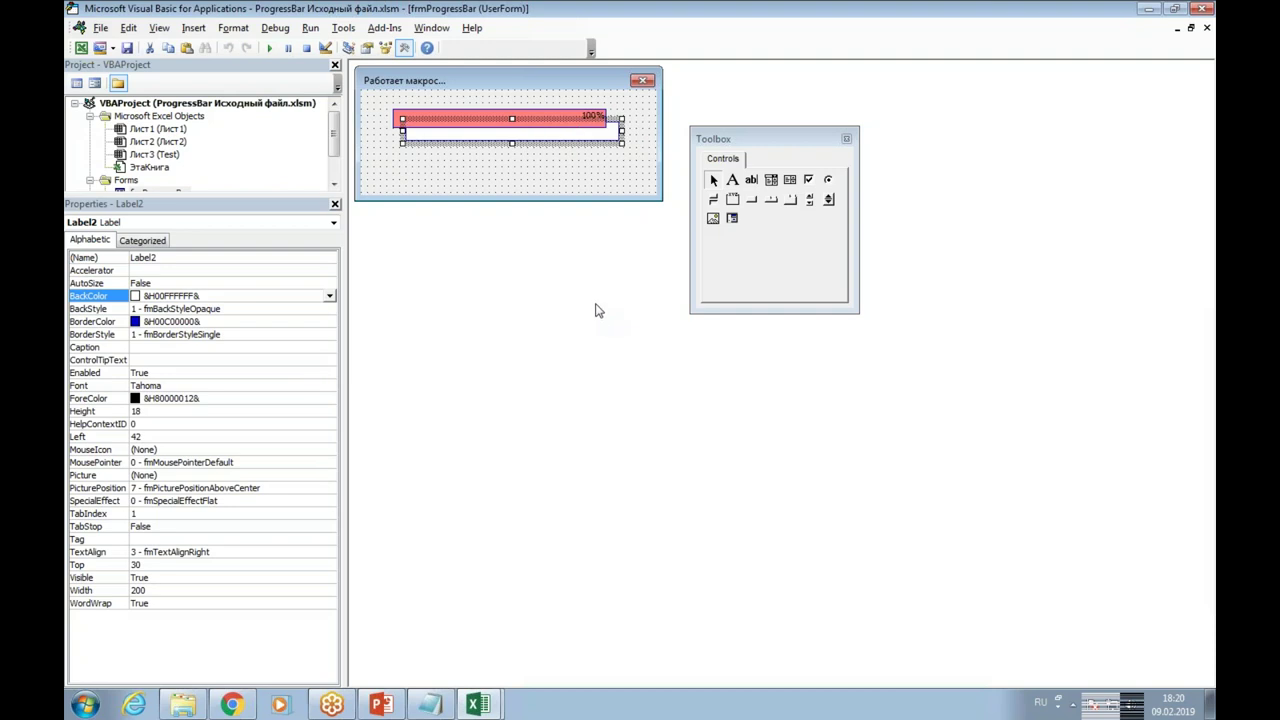
# Select both the red 100% bar and the white Label2 together
pyautogui.click(559, 168)
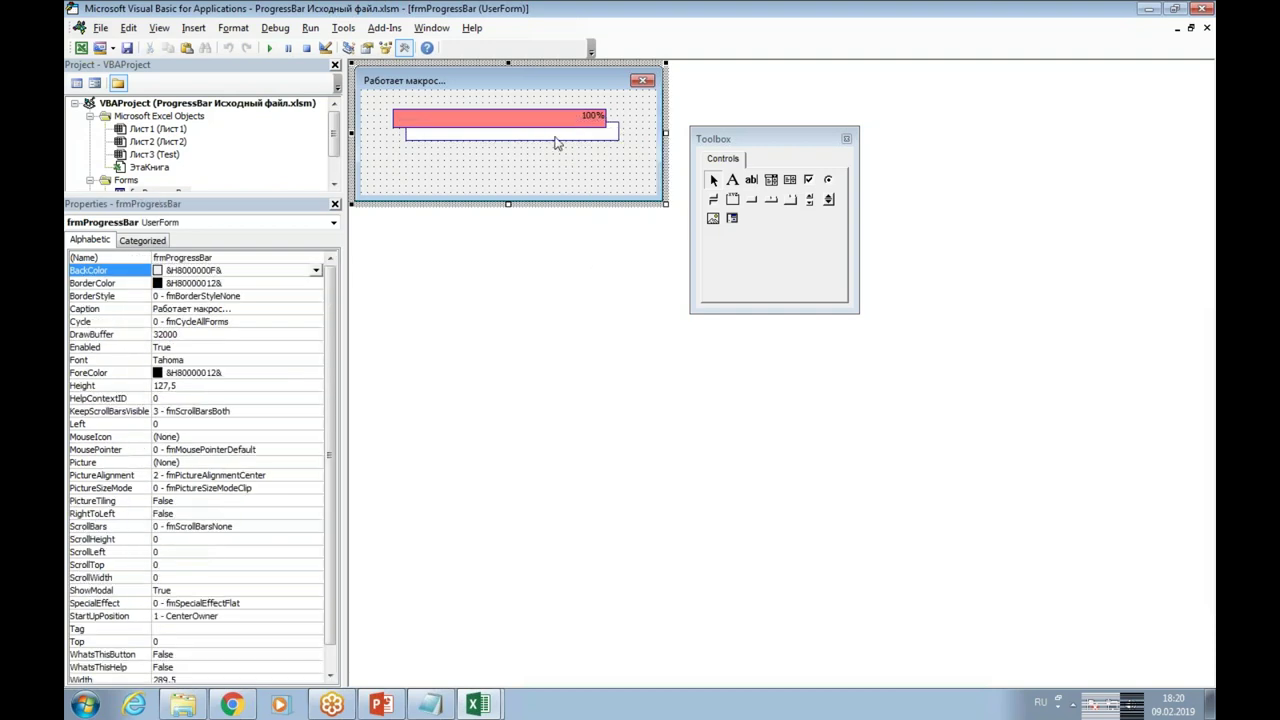
pyautogui.click(555, 138)
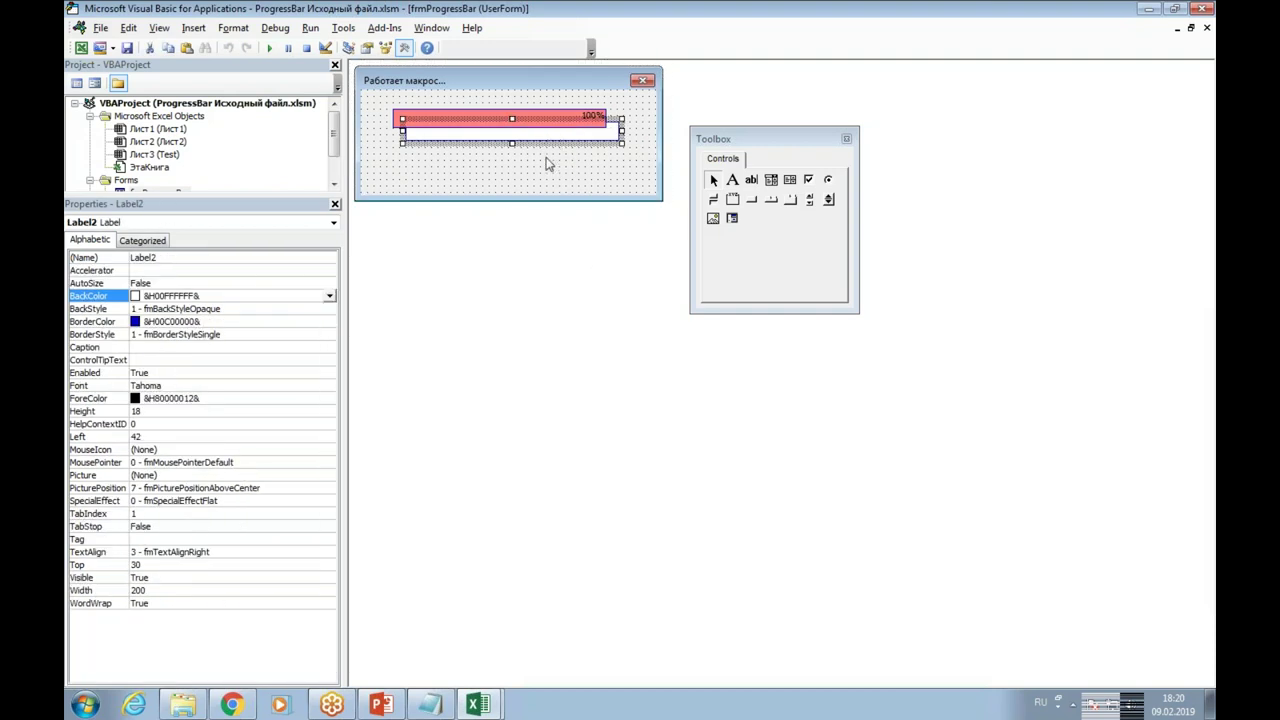
pyautogui.click(548, 165)
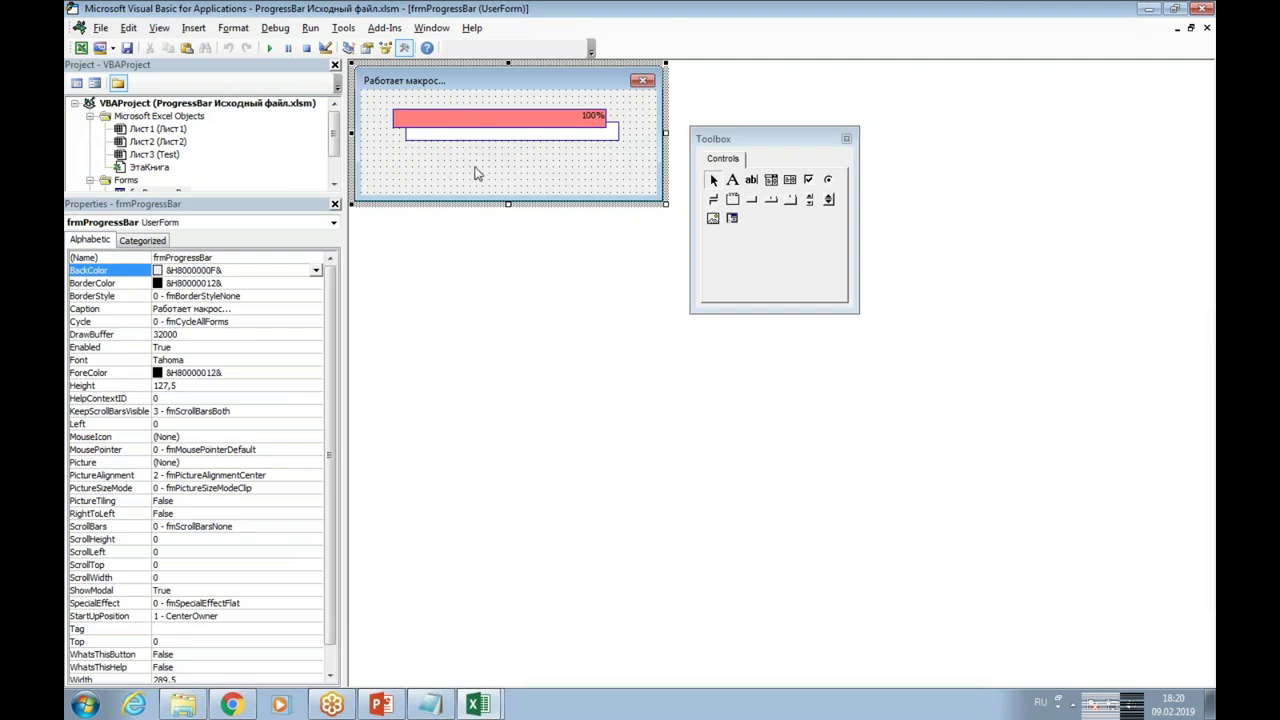
pyautogui.click(490, 108)
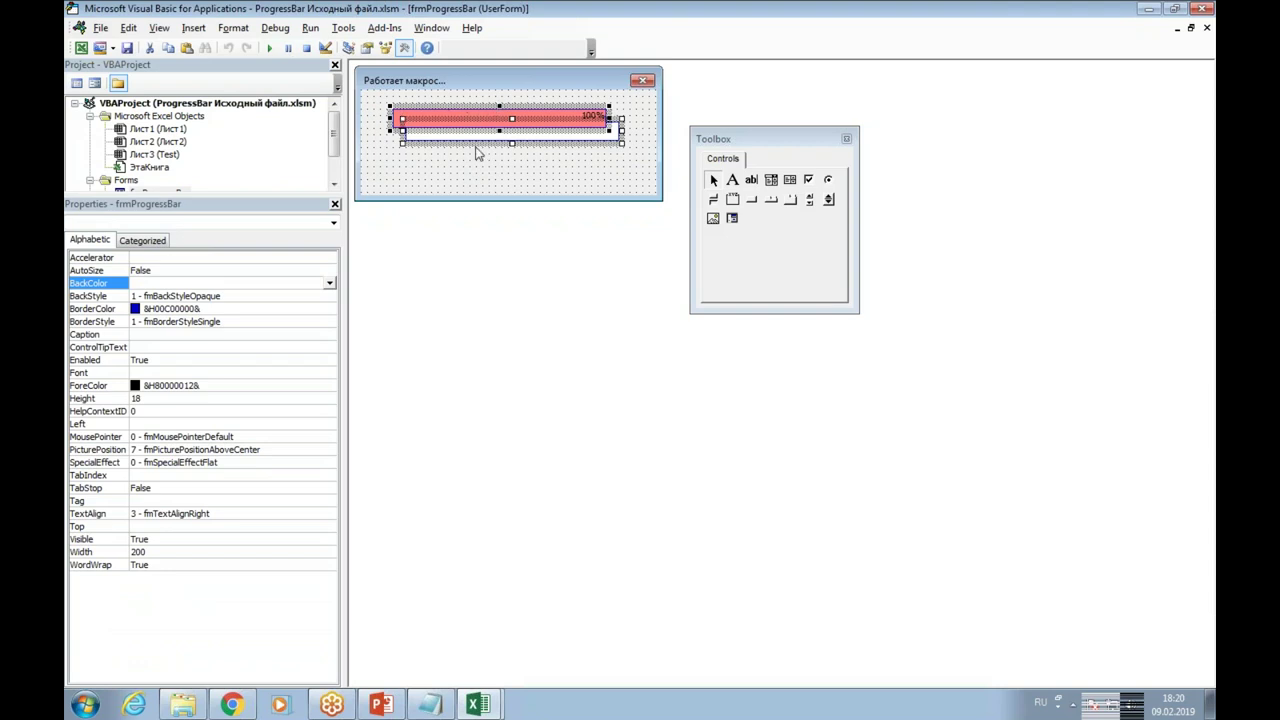
# Turn on the UserForm toolbar from View > Toolbars and move it aside
pyautogui.click(155, 30)
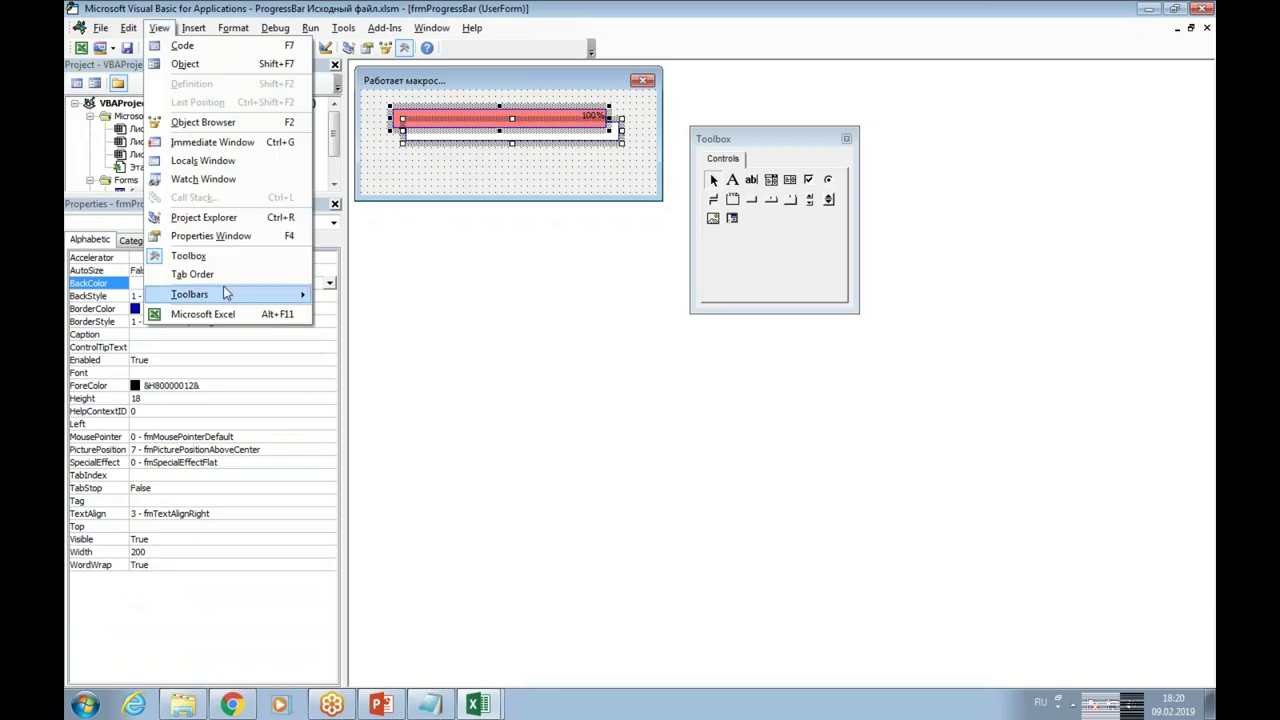
pyautogui.moveTo(231, 297)
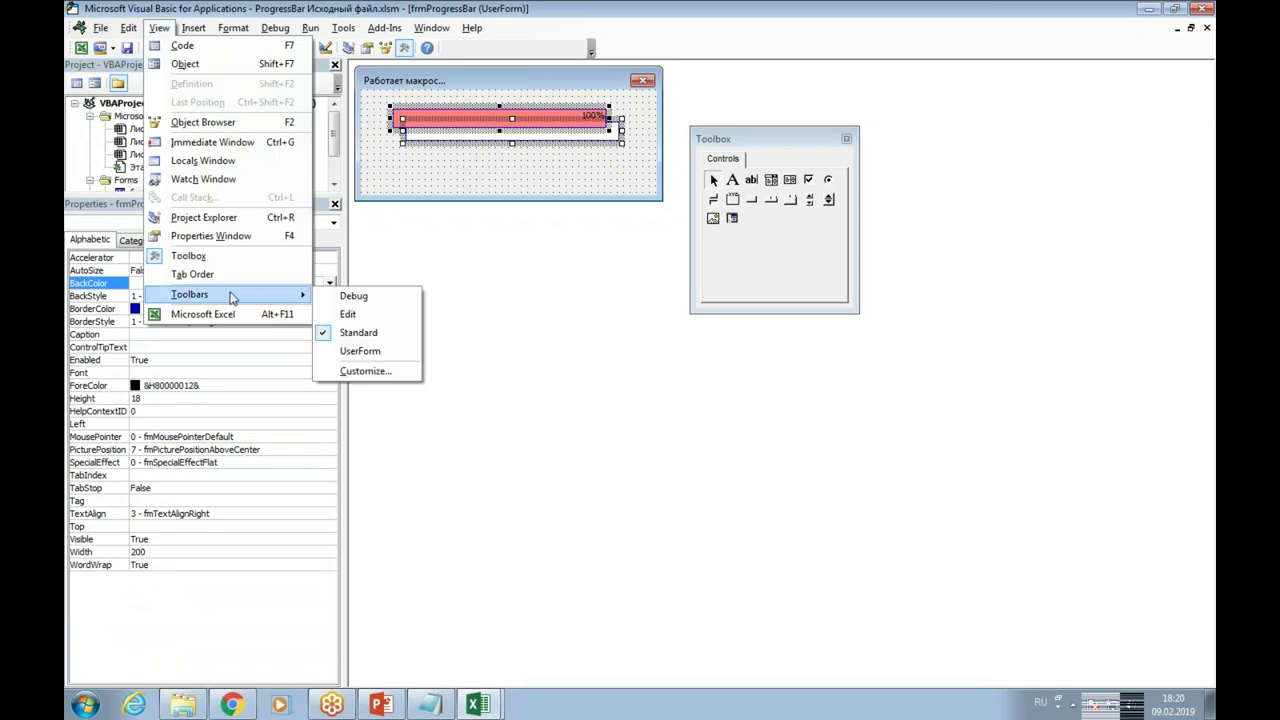
pyautogui.click(401, 353)
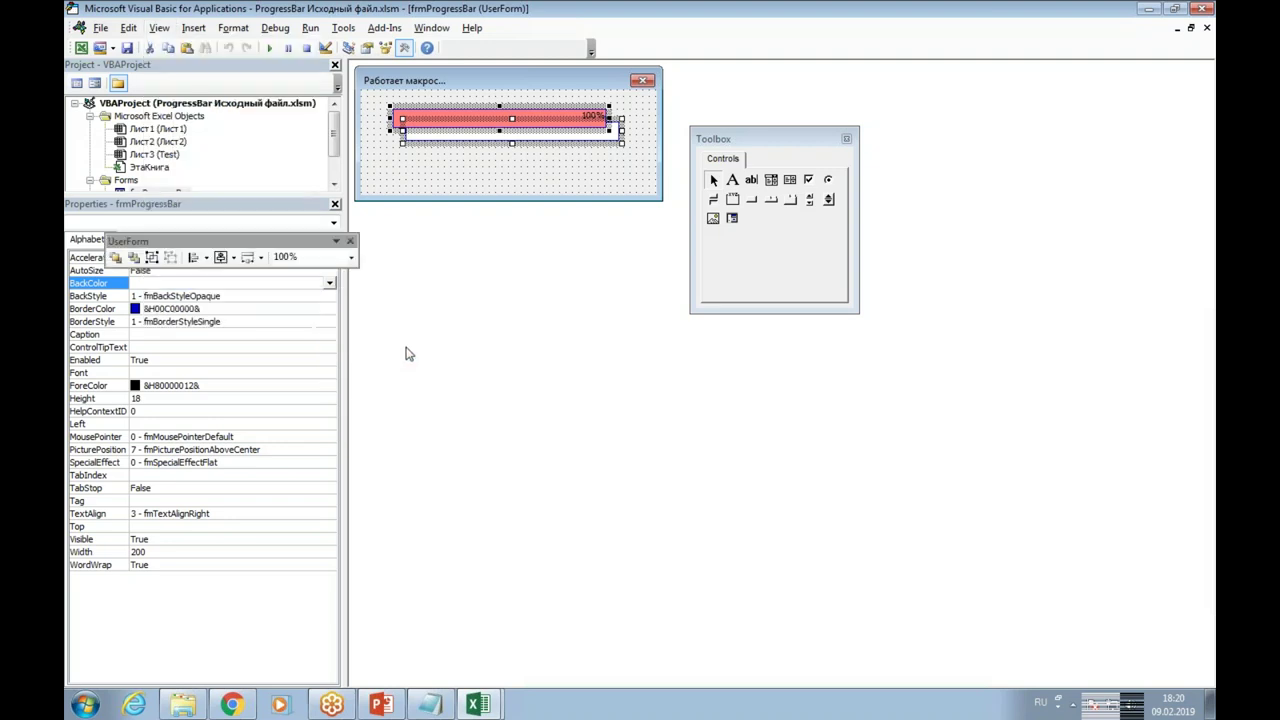
pyautogui.moveTo(268, 246); pyautogui.dragTo(552, 257)
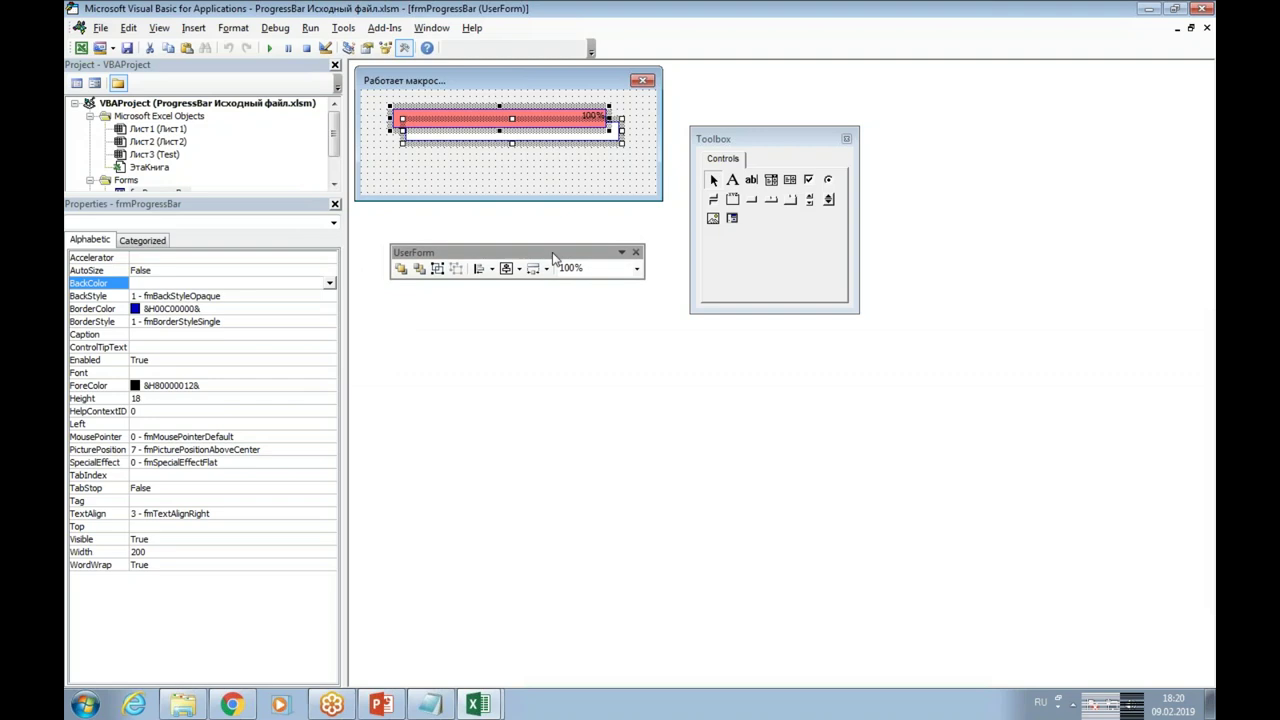
# Align the selected labels' Lefts and then Tops so Label2 sits behind the red 100% bar
pyautogui.click(492, 270)
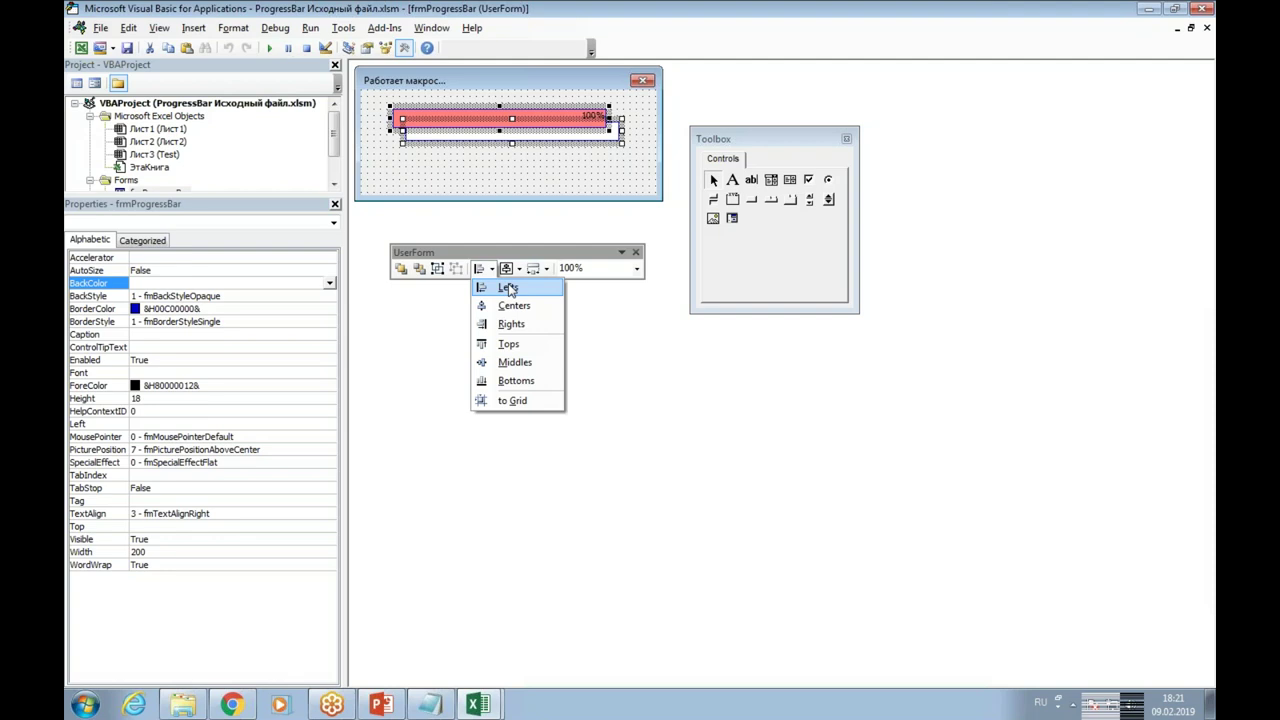
pyautogui.click(508, 288)
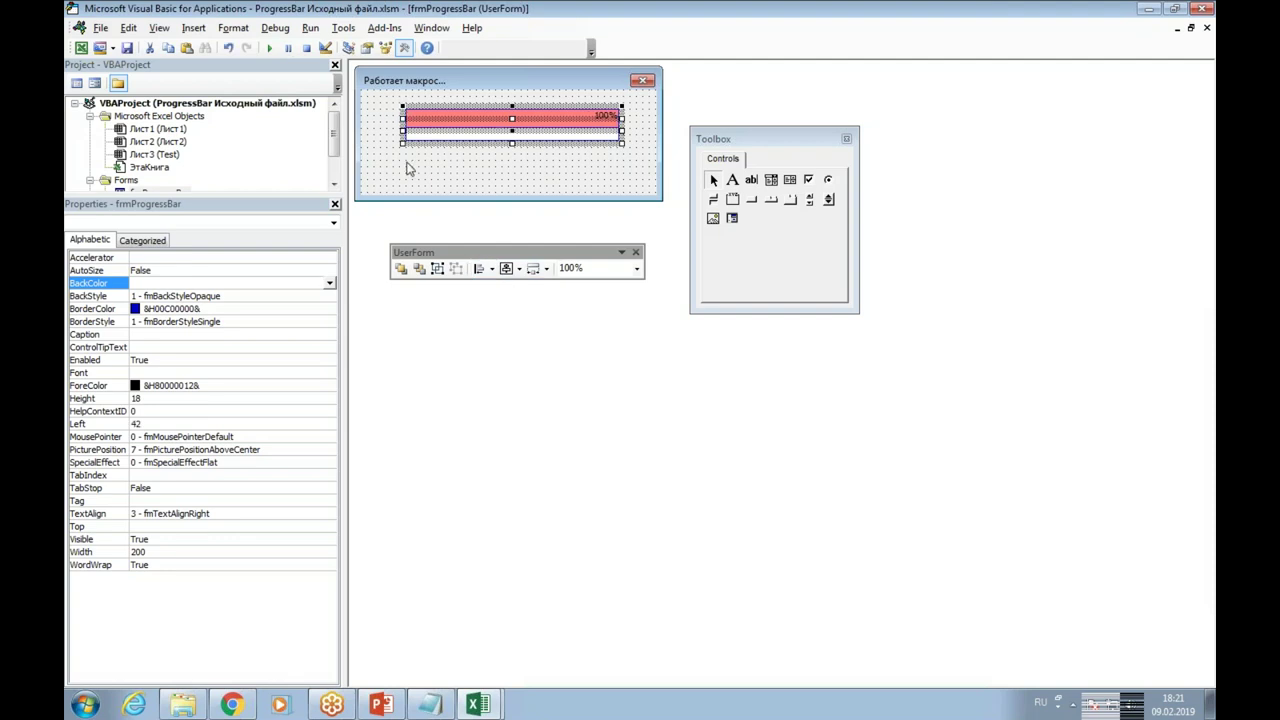
pyautogui.click(492, 269)
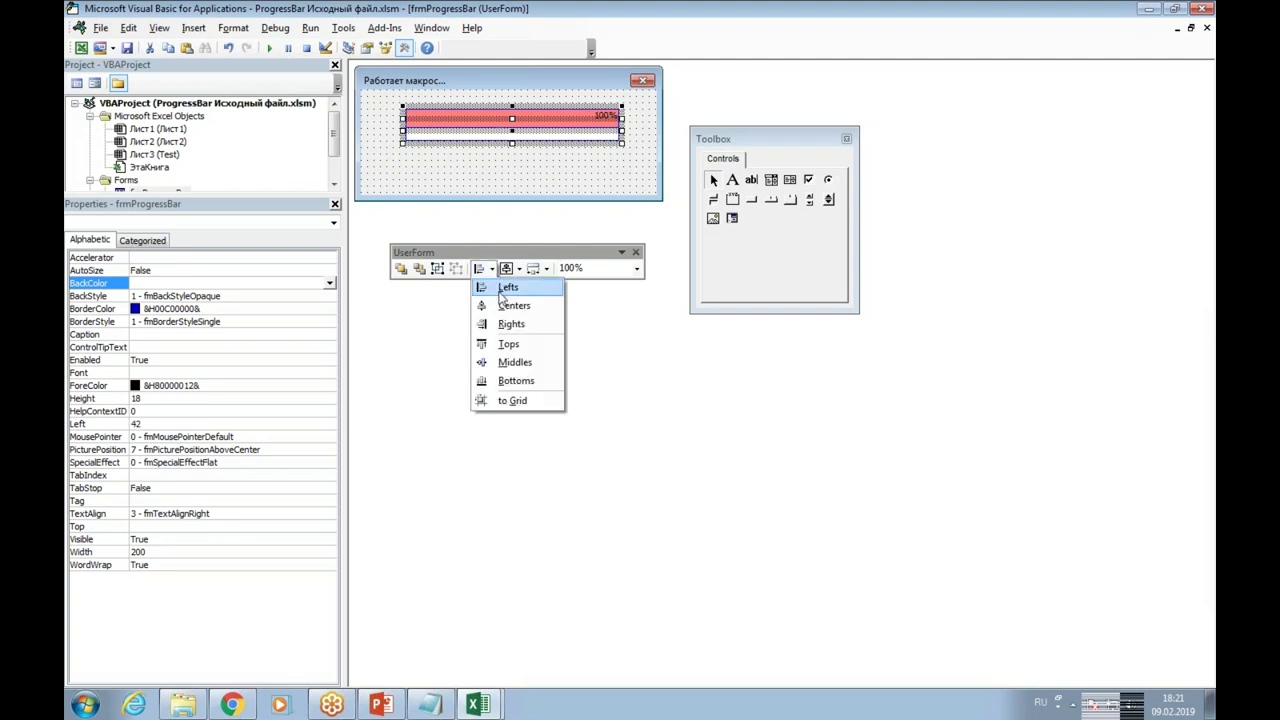
pyautogui.click(508, 344)
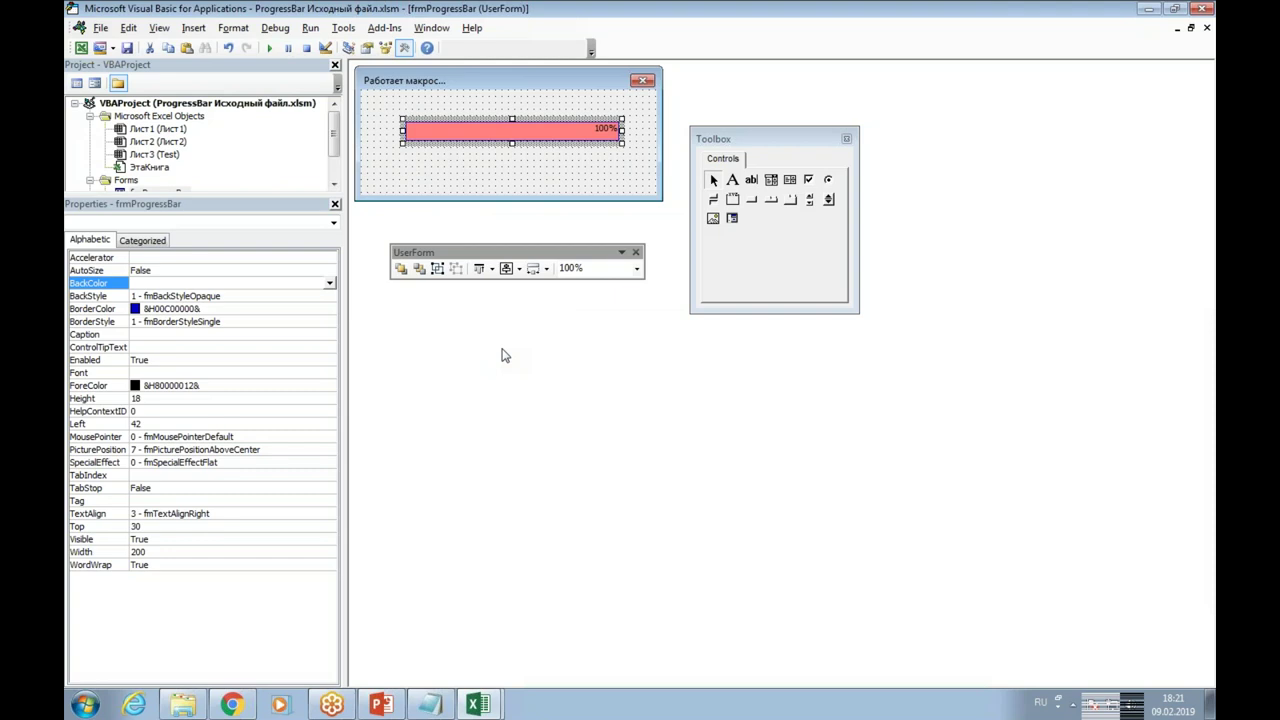
pyautogui.click(492, 172)
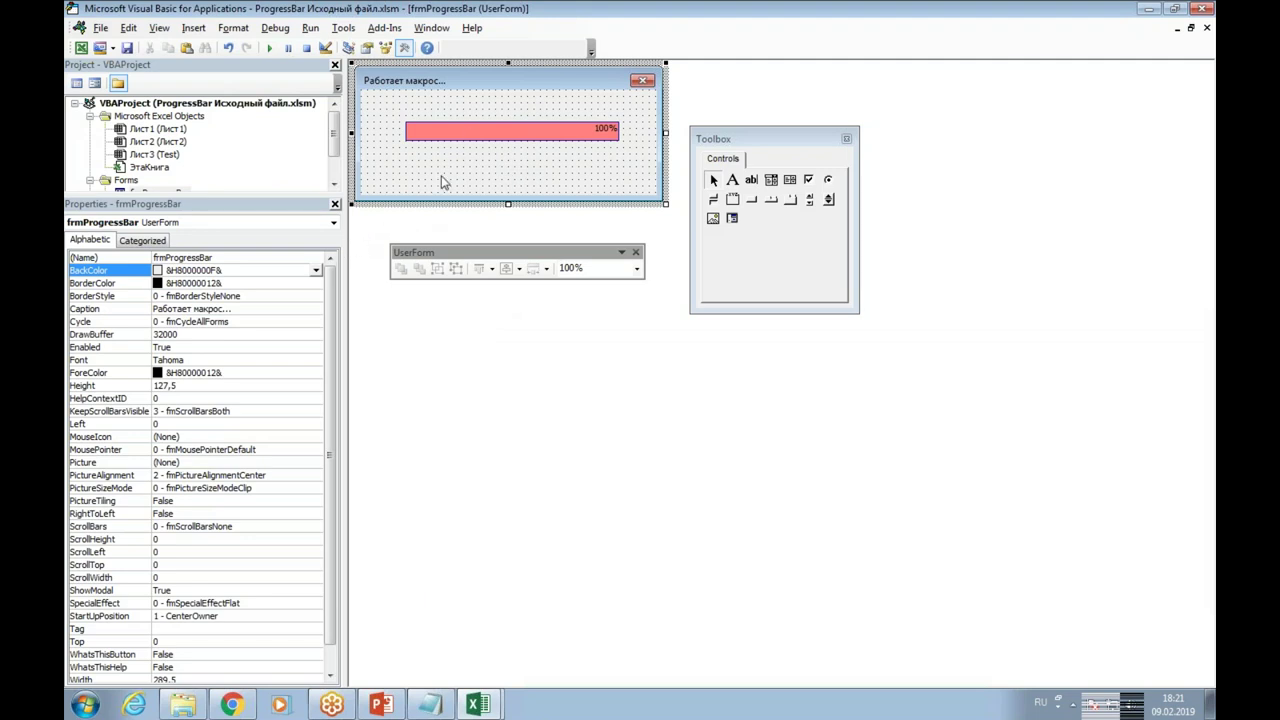
# Confirm in the Properties window that Label2 and Label1 both sit at Left 42, Top 30
pyautogui.click(334, 224)
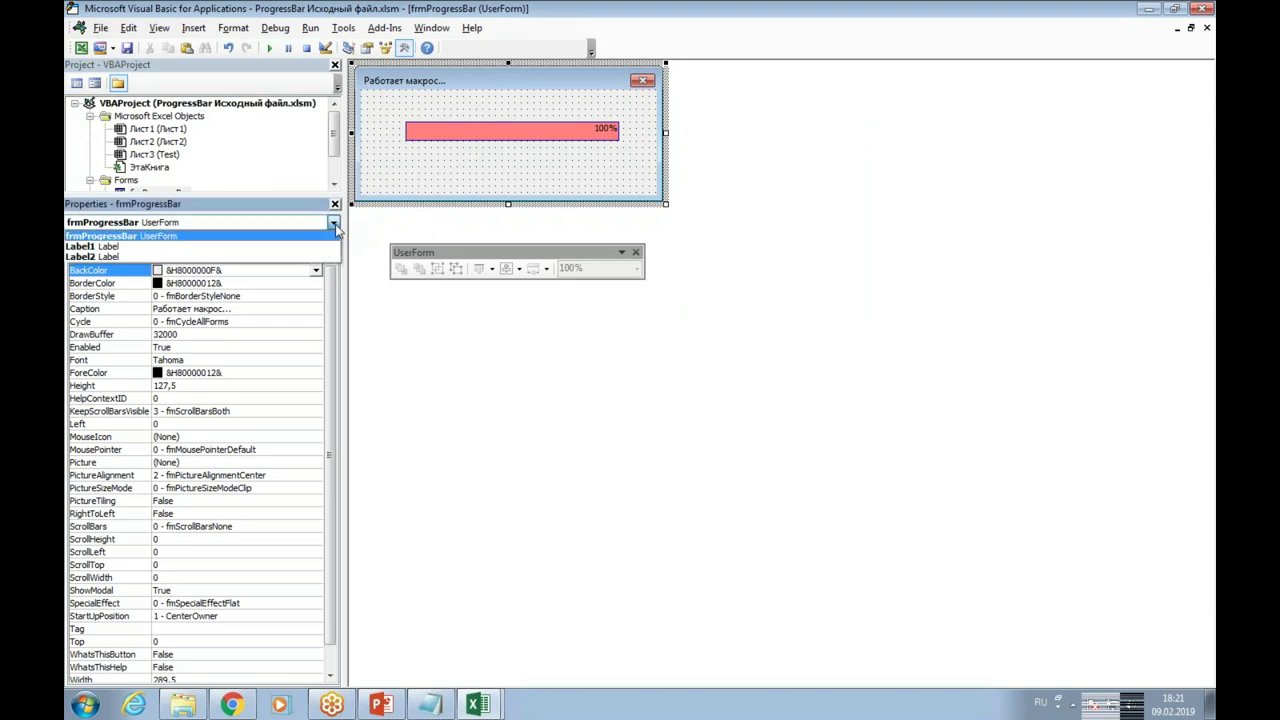
pyautogui.click(114, 257)
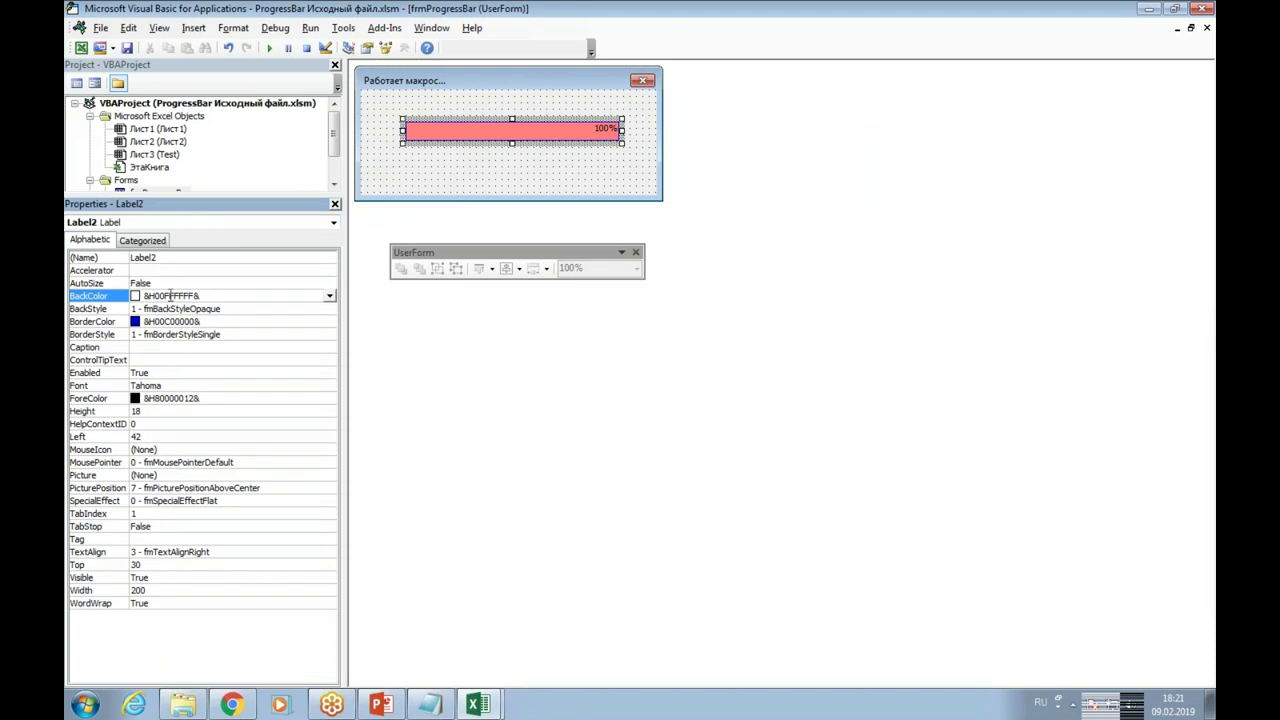
pyautogui.click(333, 222)
pyautogui.click(278, 252)
# Close the UserForm alignment toolbar and select the pink 100% label
pyautogui.click(637, 253)
pyautogui.click(467, 166)
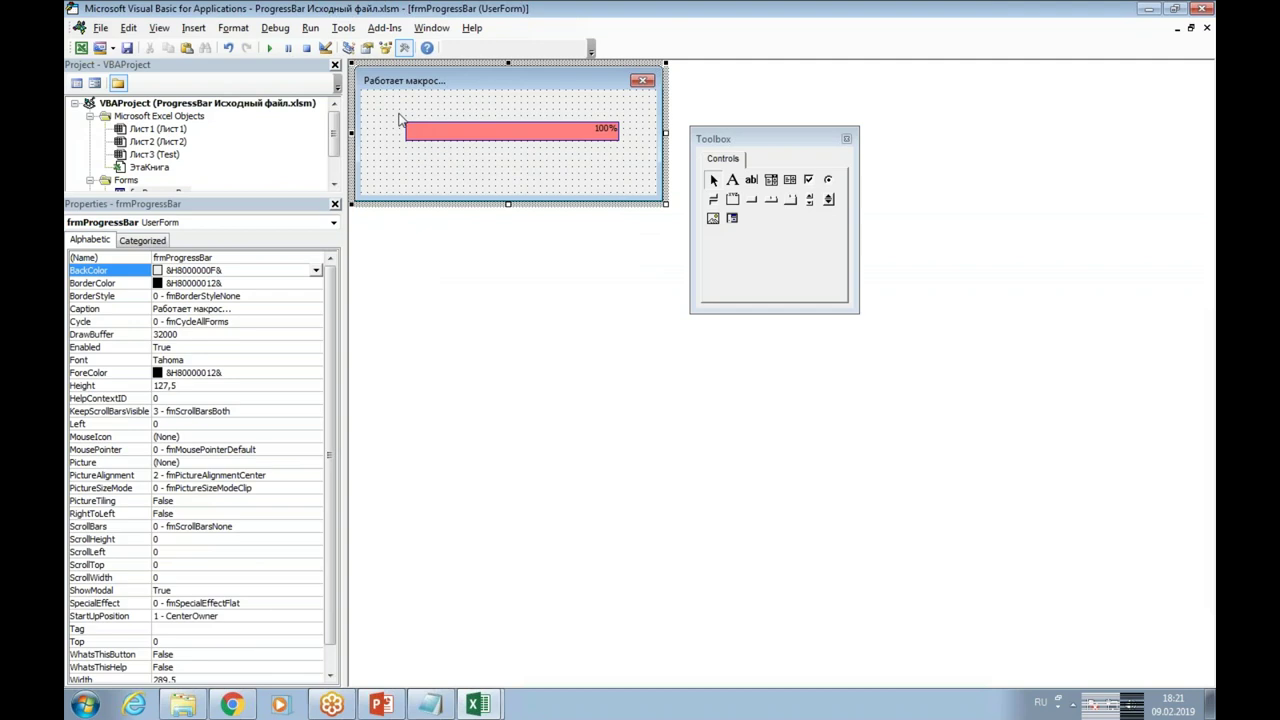
pyautogui.click(600, 132)
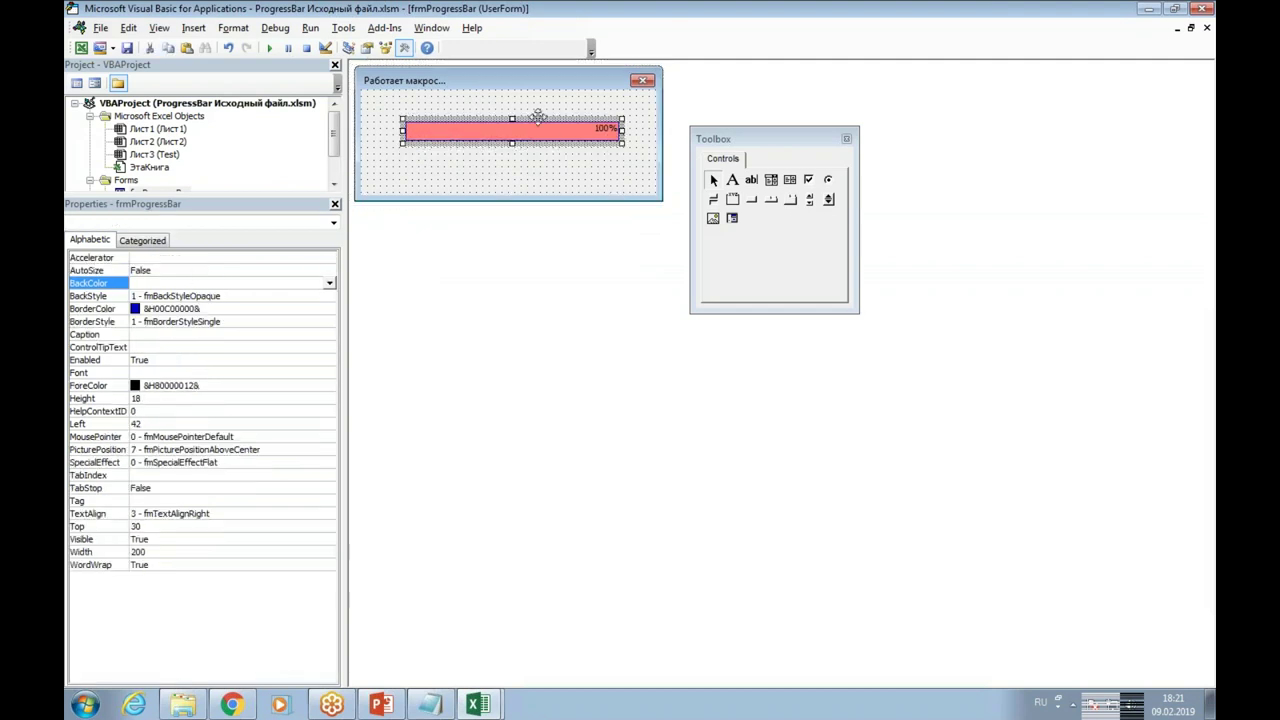
# Nudge the bar toward the top-left and shrink the form around it
pyautogui.moveTo(538, 118); pyautogui.dragTo(525, 110)
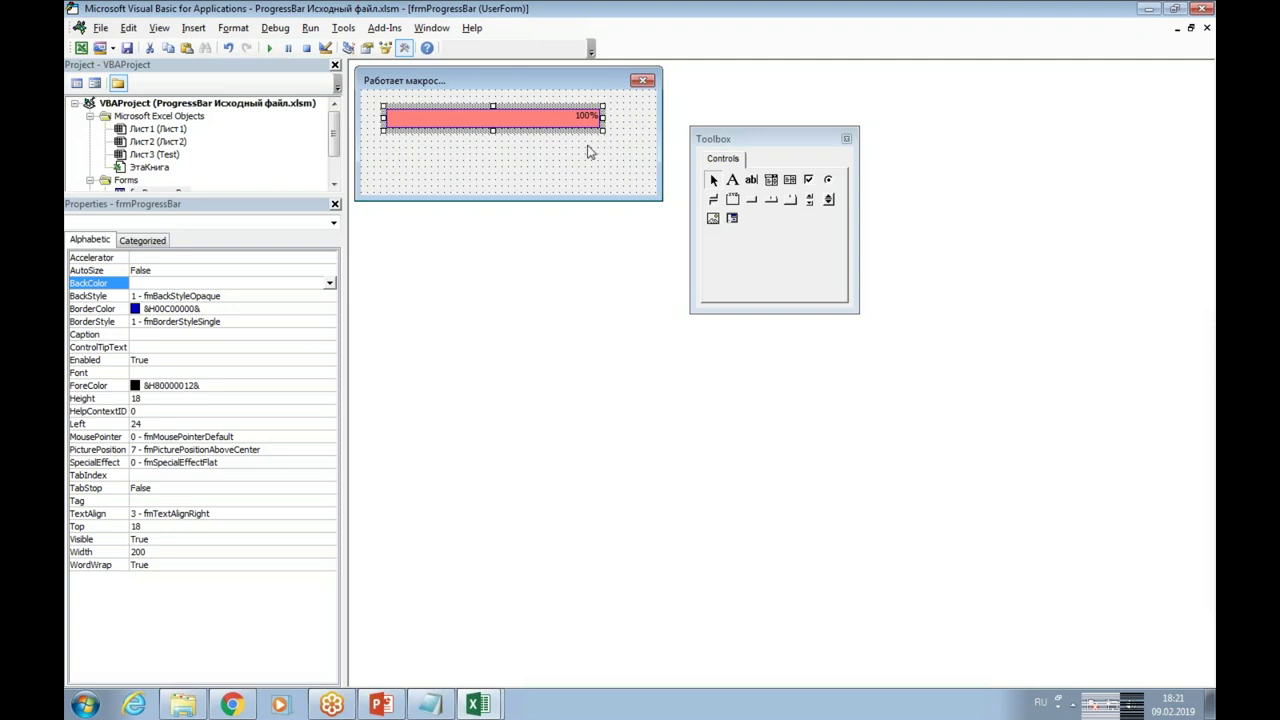
pyautogui.click(628, 160)
pyautogui.moveTo(665, 204); pyautogui.dragTo(610, 141)
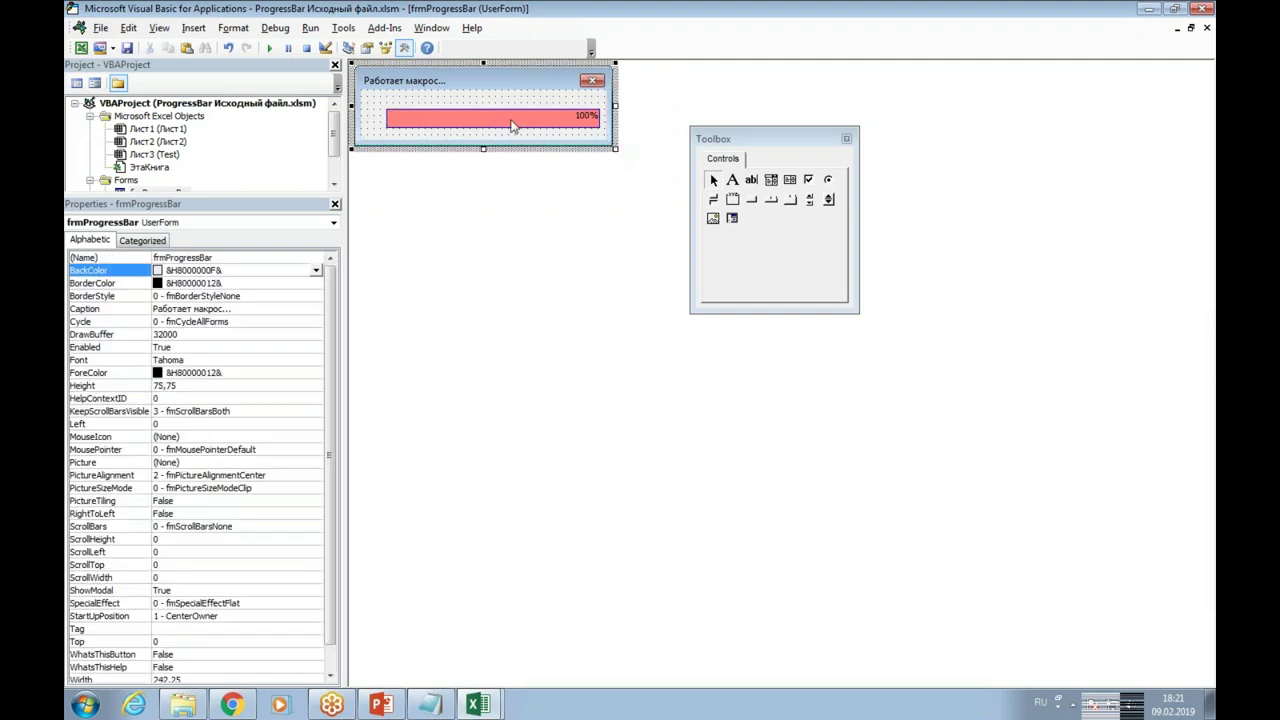
pyautogui.moveTo(615, 106); pyautogui.dragTo(648, 111)
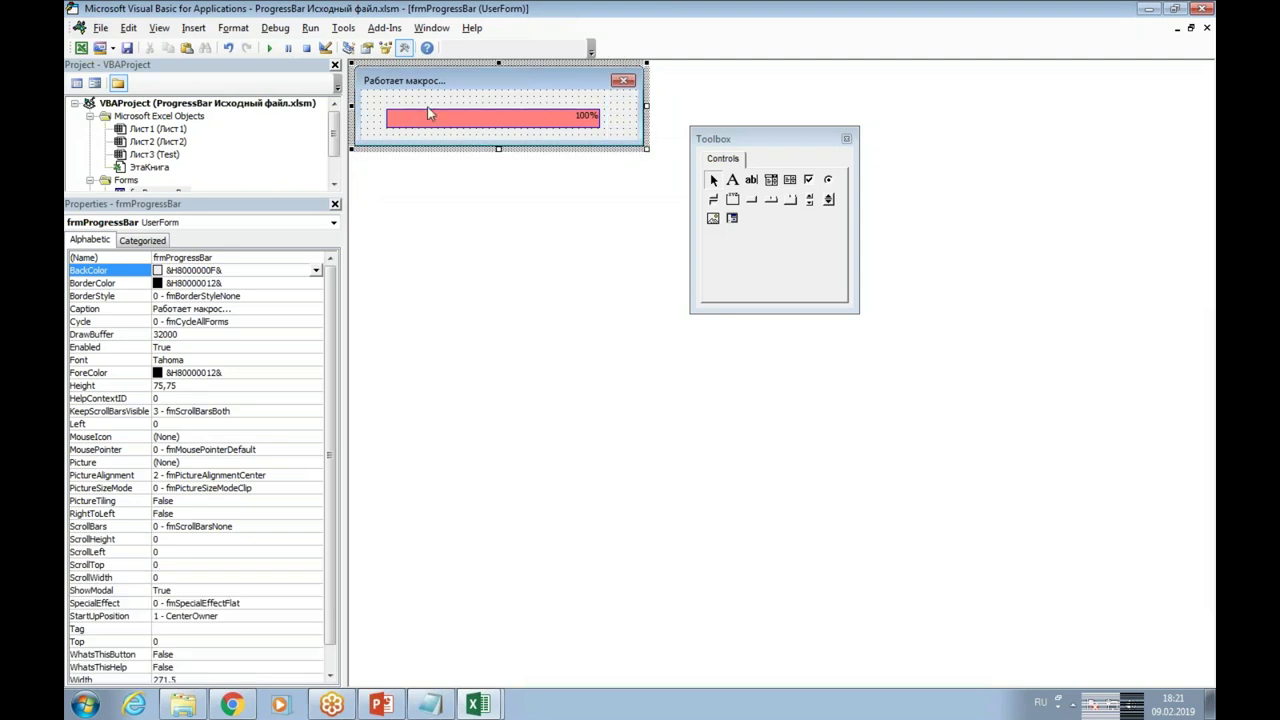
# Place the bar at the form's top-left corner and trim the form to Height 66
pyautogui.moveTo(377, 108); pyautogui.dragTo(500, 145)
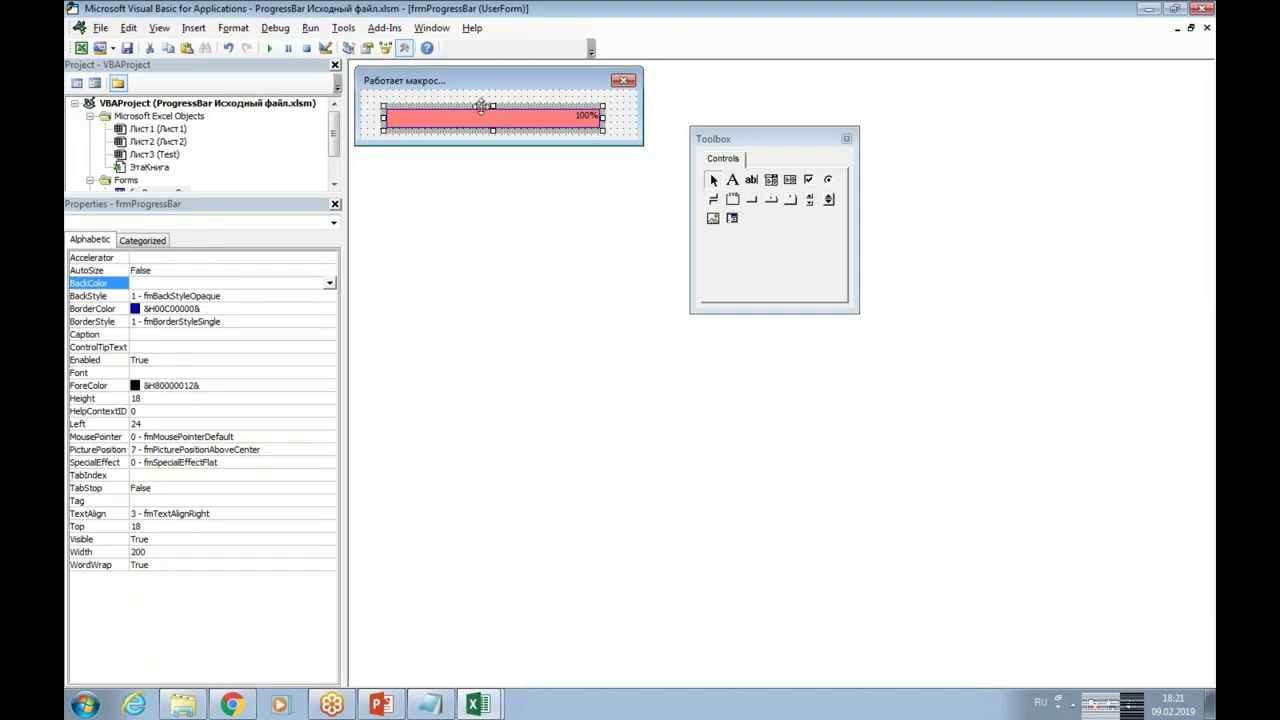
pyautogui.moveTo(466, 98); pyautogui.dragTo(445, 99)
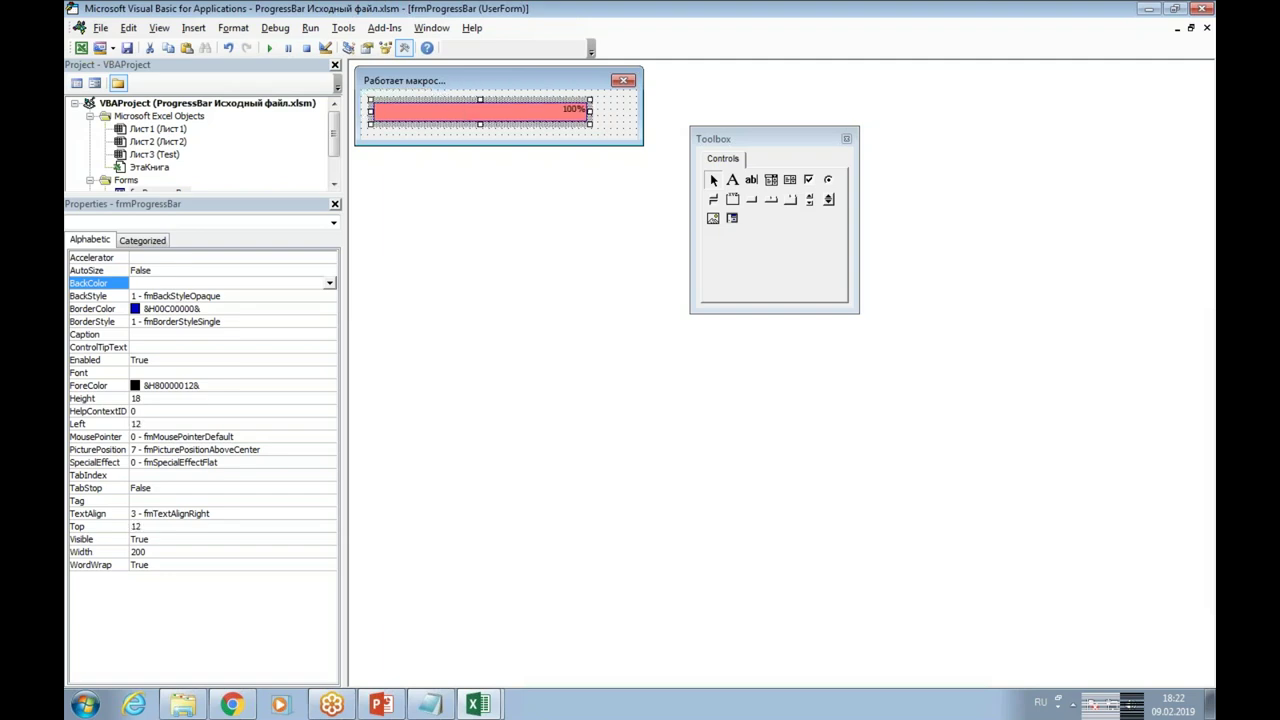
pyautogui.click(613, 118)
pyautogui.moveTo(648, 105); pyautogui.dragTo(606, 105)
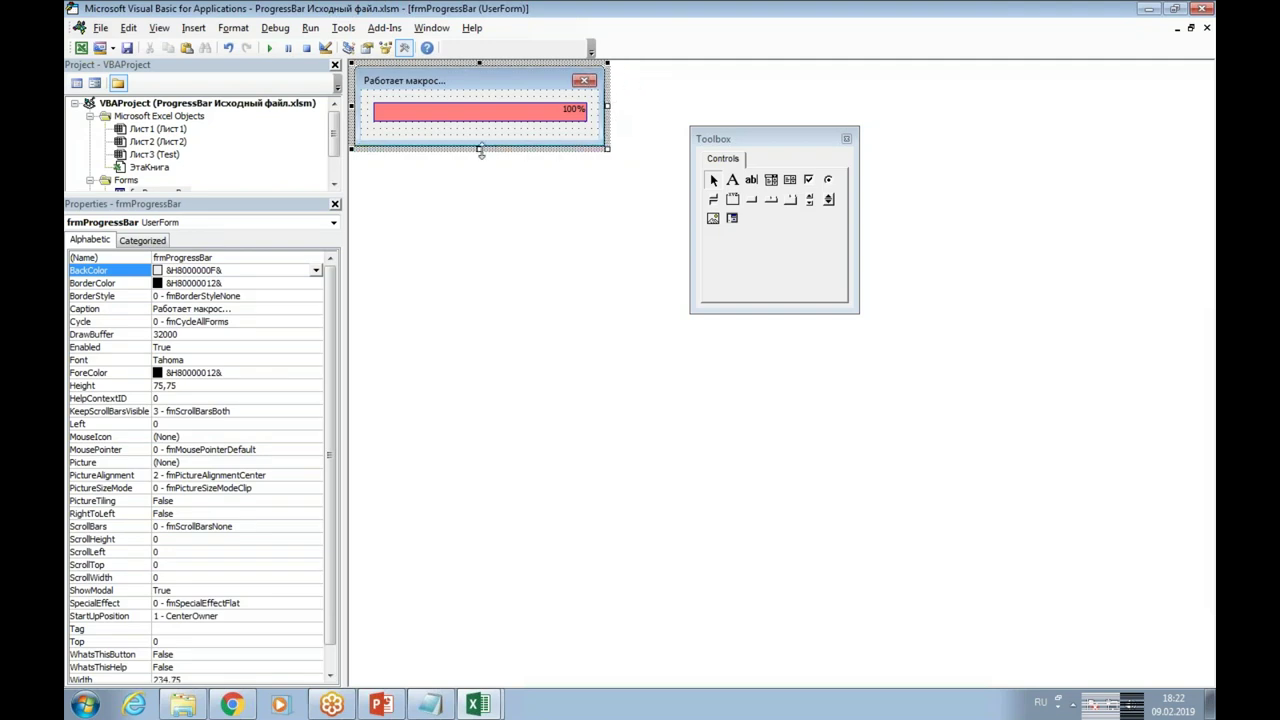
pyautogui.moveTo(481, 148); pyautogui.dragTo(481, 138)
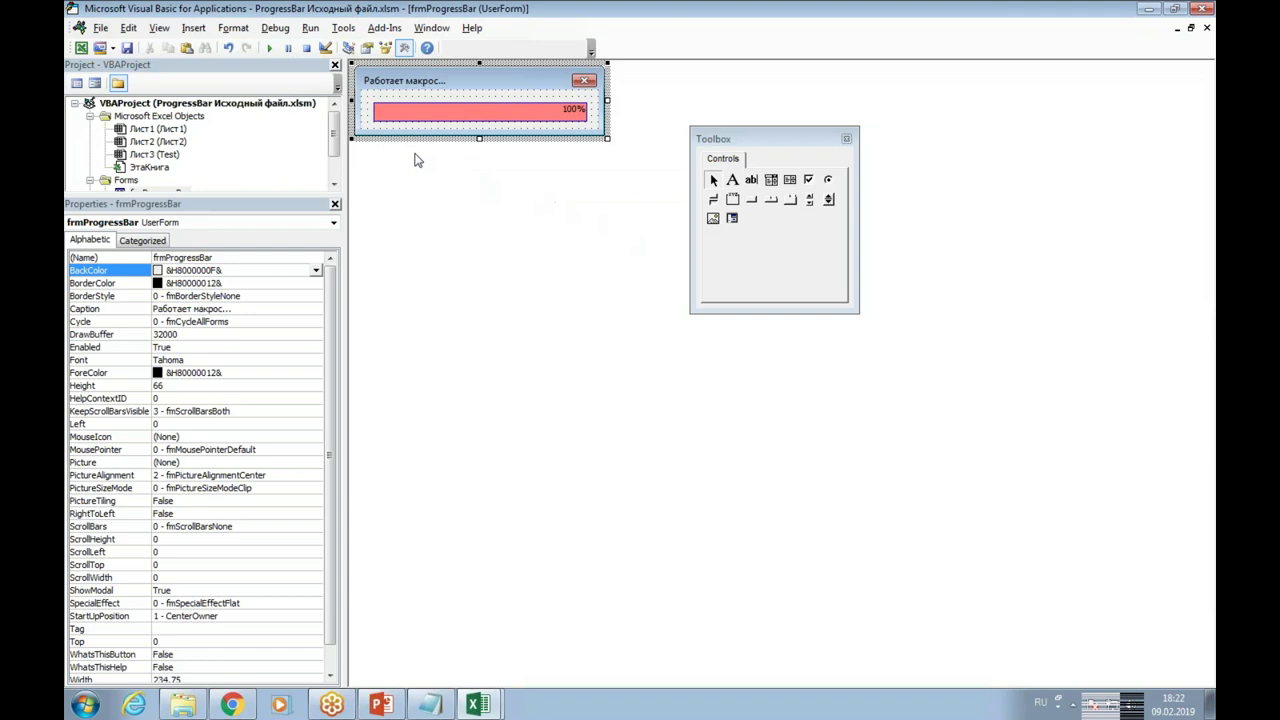
pyautogui.click(271, 48)
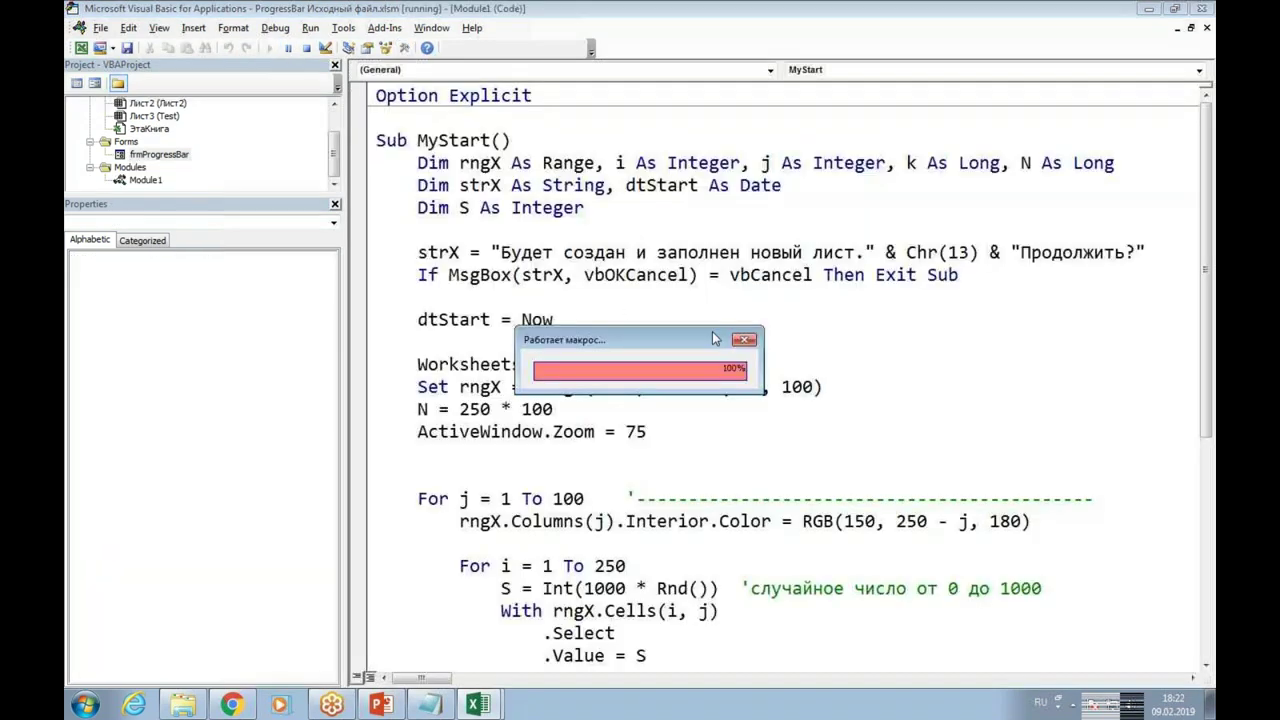
pyautogui.moveTo(712, 340); pyautogui.dragTo(716, 242)
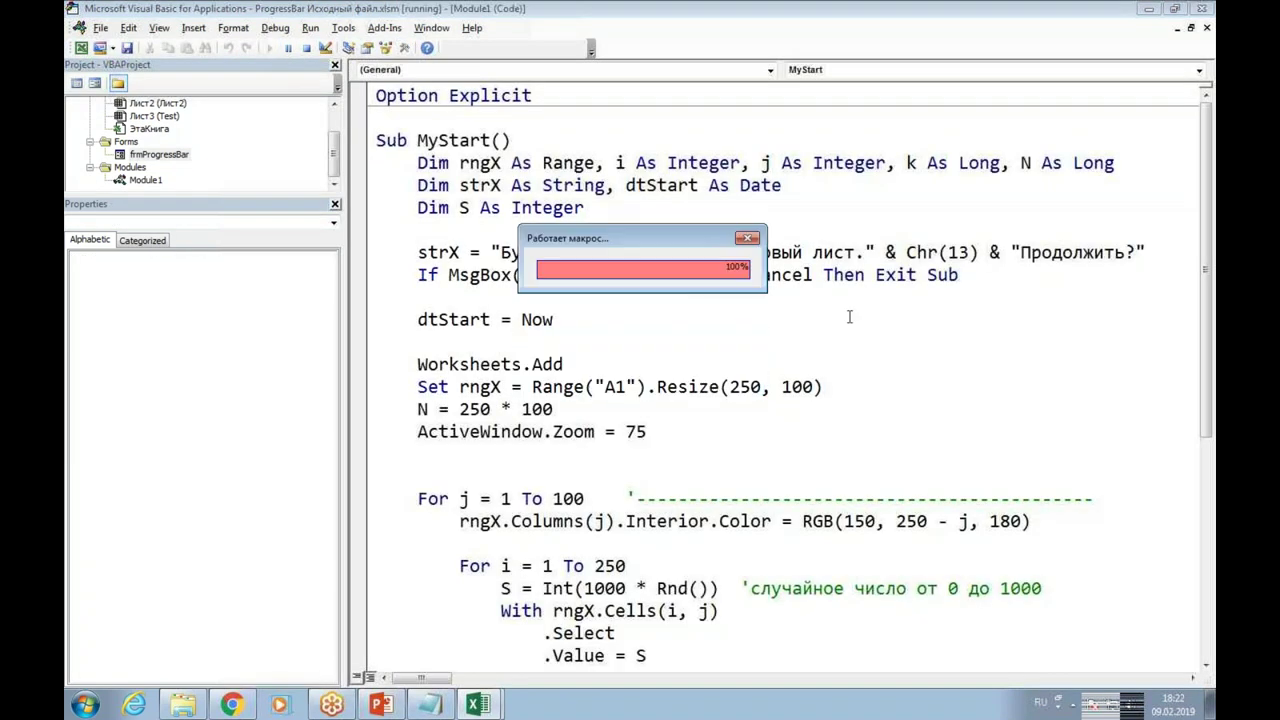
pyautogui.click(749, 239)
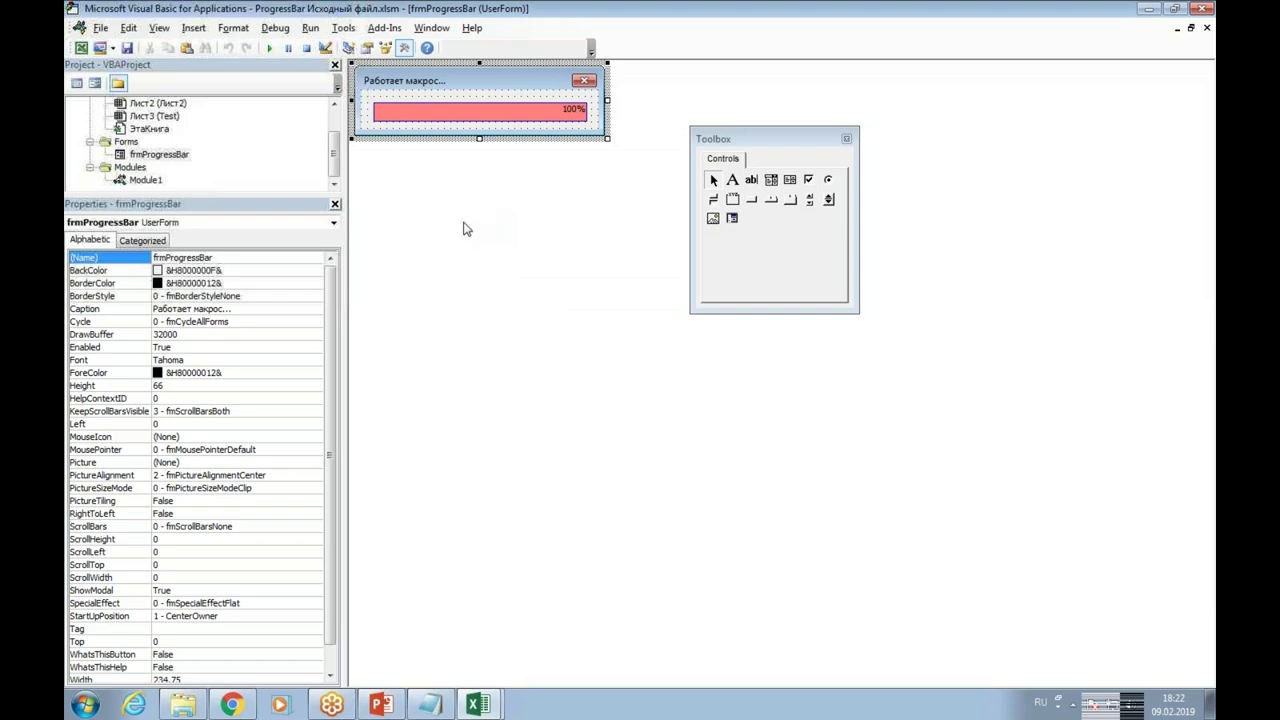
# Widen the docked Project and Properties panels
pyautogui.click(341, 245)
pyautogui.moveTo(343, 225); pyautogui.dragTo(369, 225)
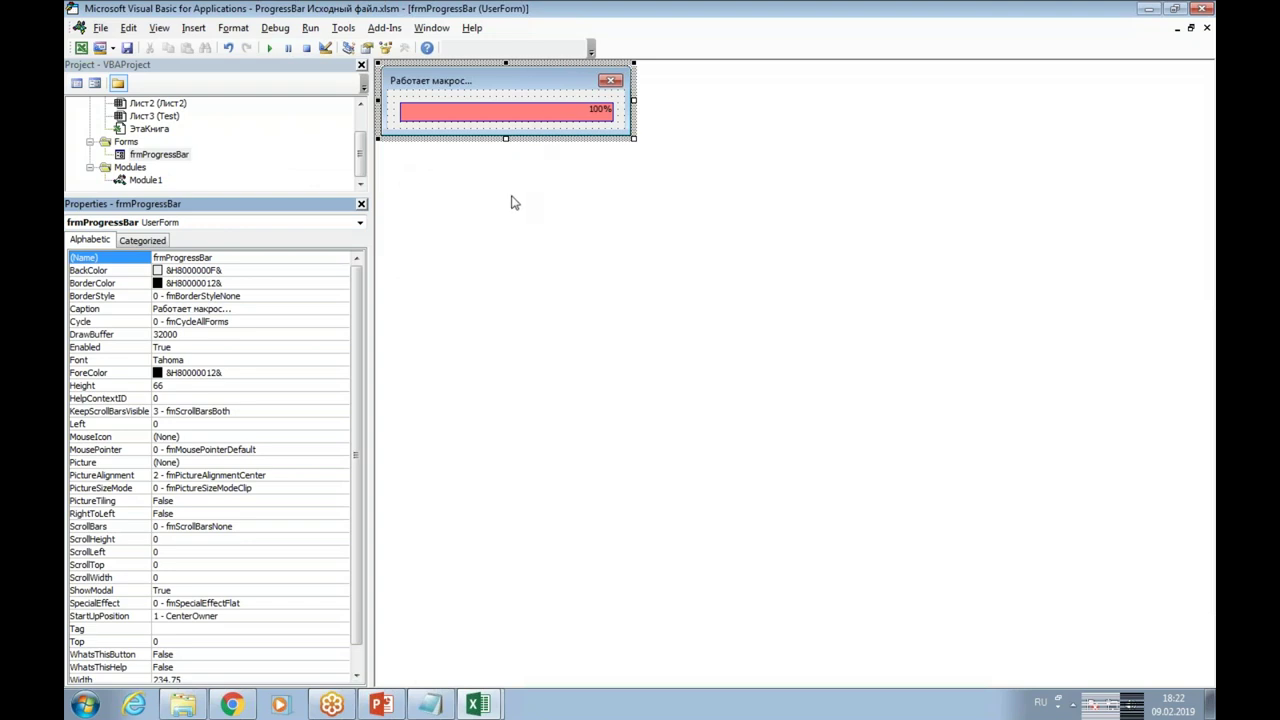
pyautogui.click(226, 257)
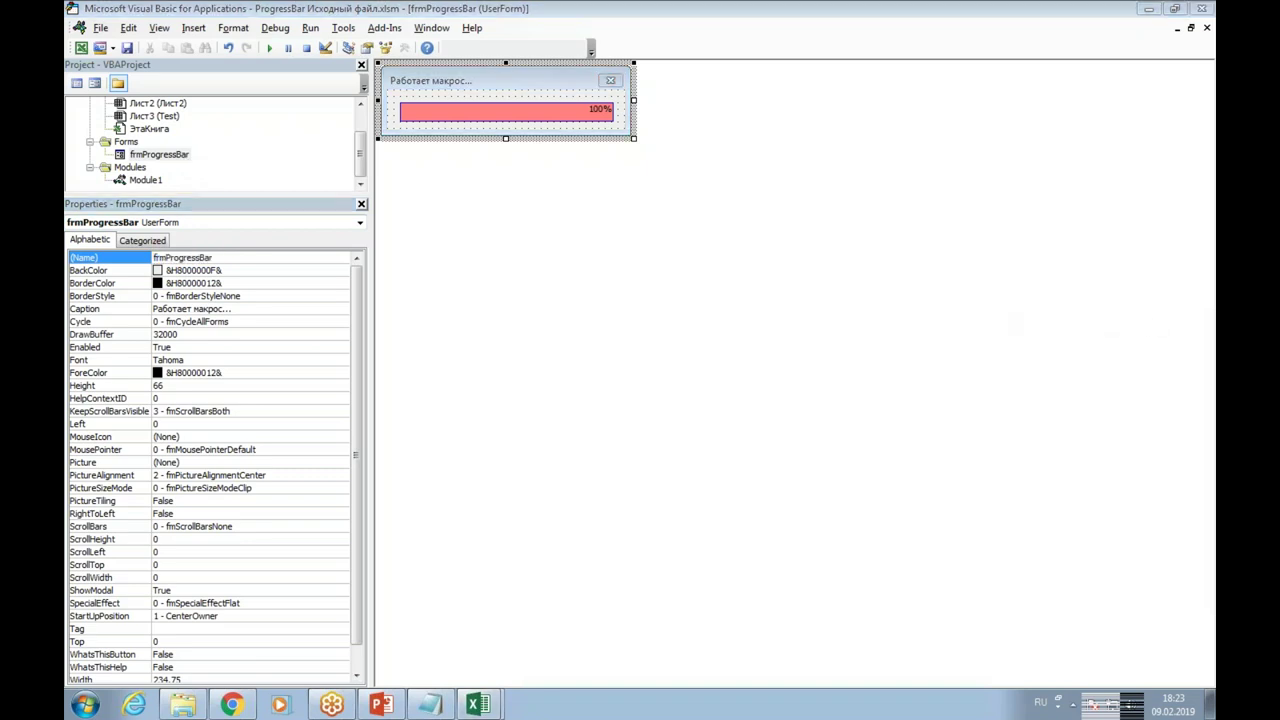
# Close the Toolbox and switch to the PowerPoint presentation
pyautogui.click(766, 356)
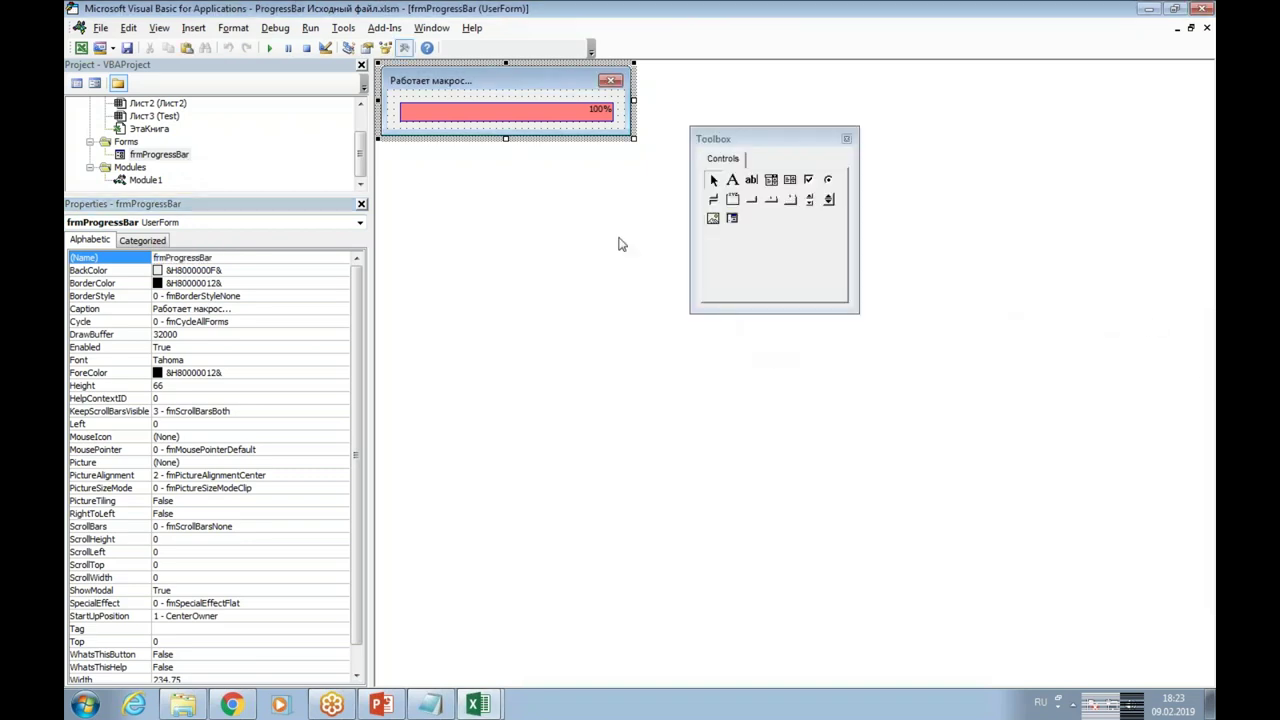
pyautogui.click(846, 139)
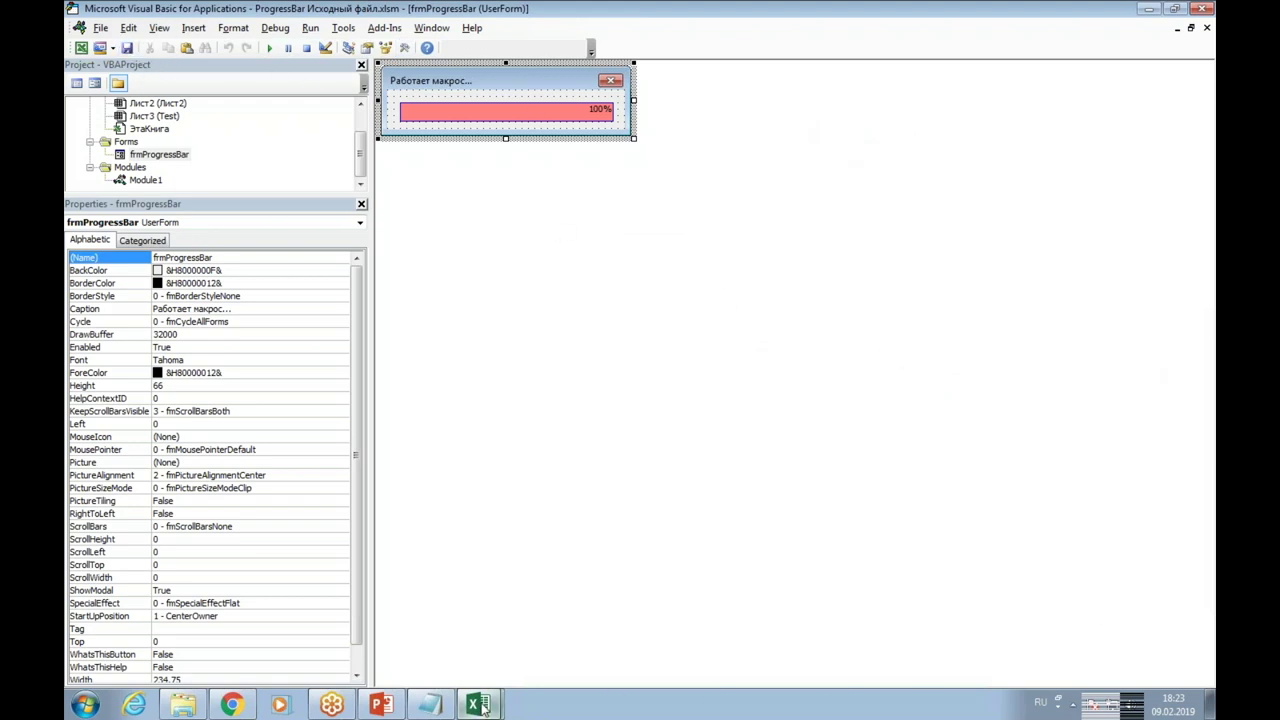
pyautogui.click(383, 707)
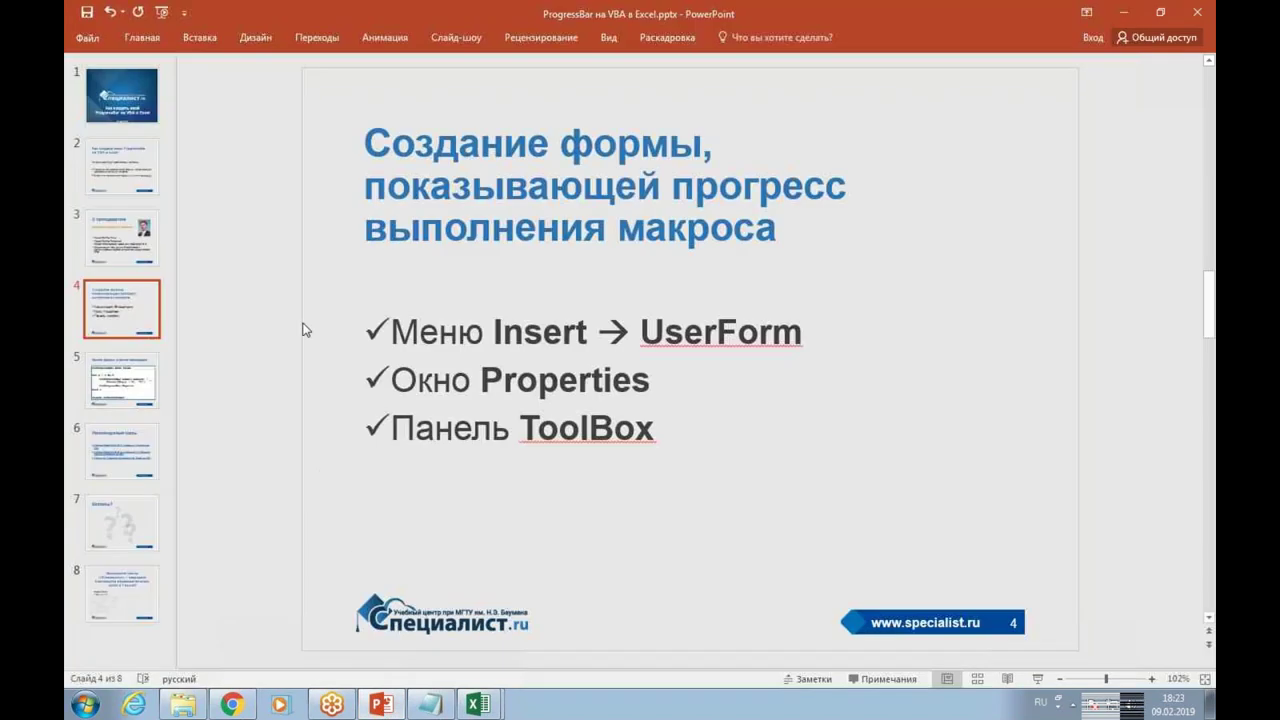
# Present the slides through to the loop-code listing, then minimize PowerPoint
pyautogui.click(160, 19)
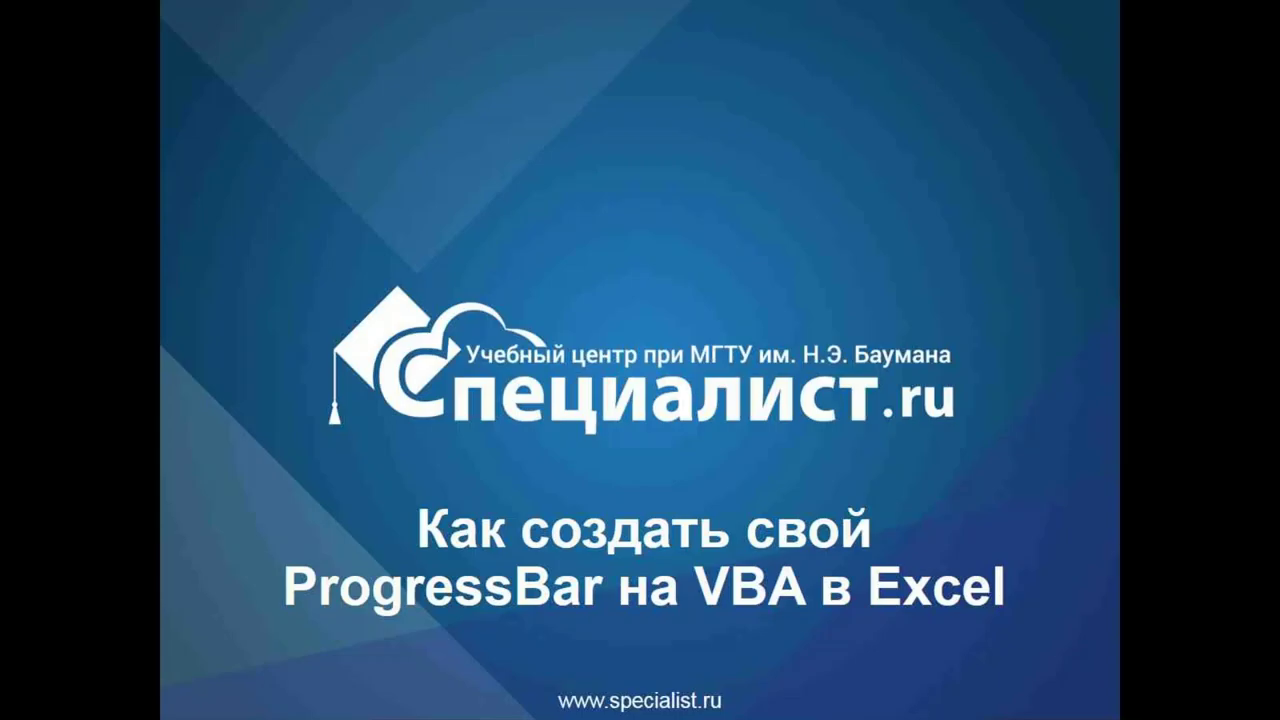
pyautogui.press('Right')
pyautogui.press('Right')
pyautogui.press('Right')
pyautogui.press('Right')
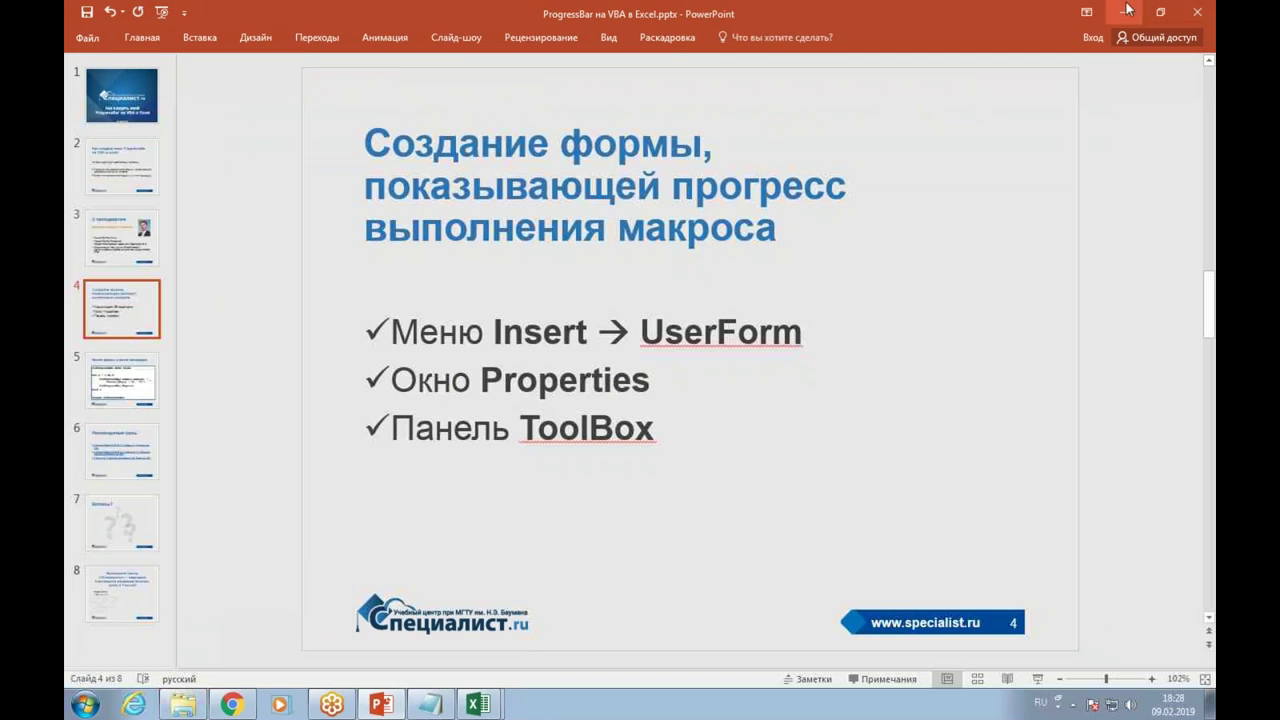
pyautogui.click(1127, 10)
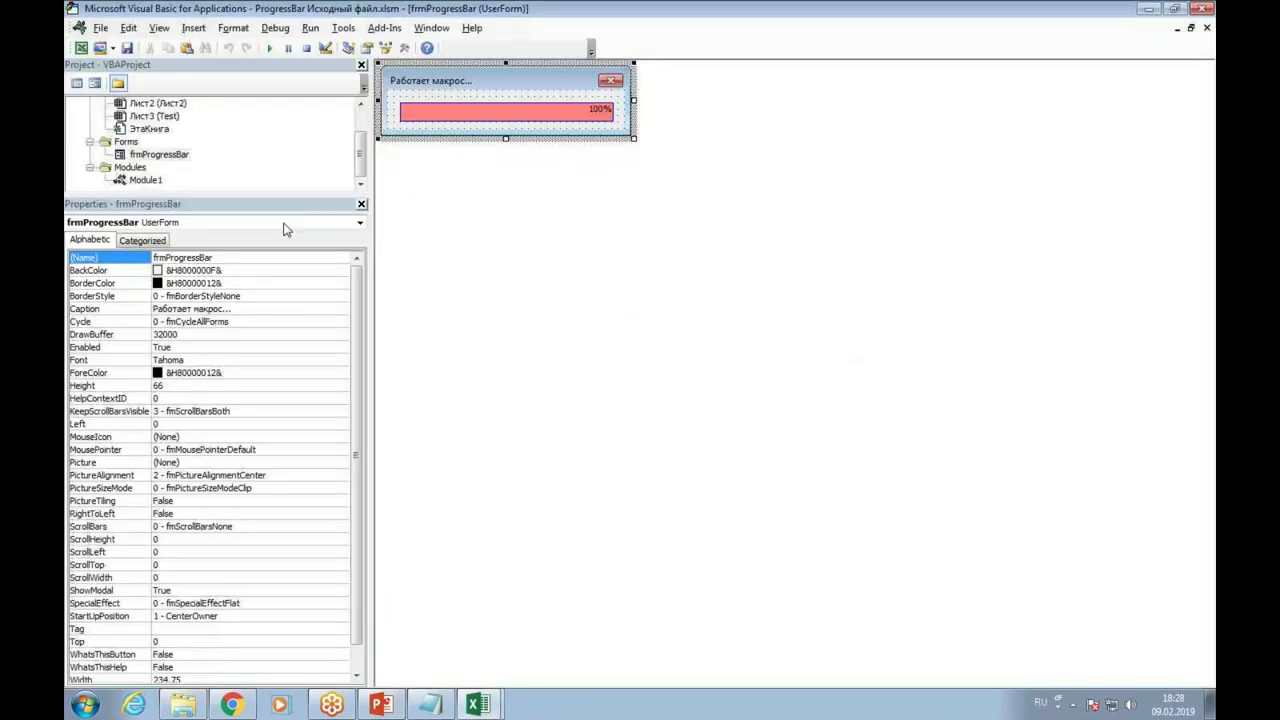
# Open Module1's MyStart code and narrow the side panels for a wider code window
pyautogui.moveTo(222, 205); pyautogui.dragTo(200, 294)
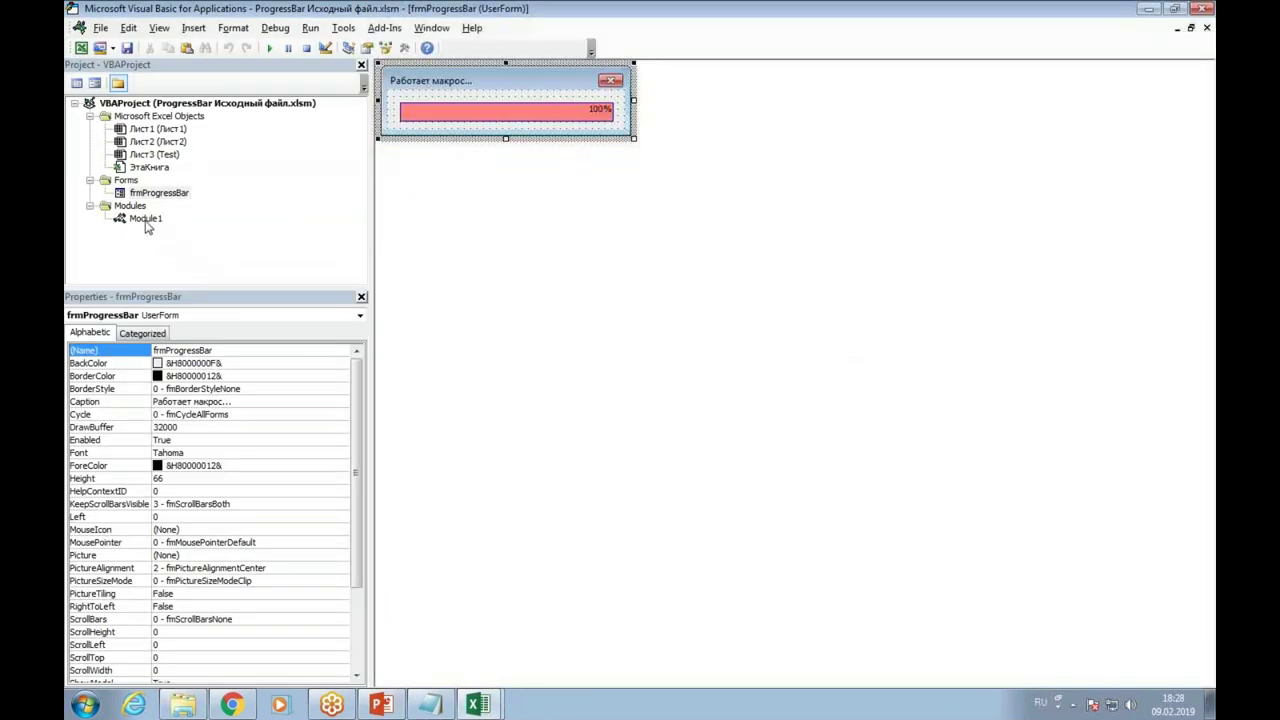
pyautogui.doubleClick(145, 218)
pyautogui.moveTo(379, 240); pyautogui.dragTo(207, 232)
pyautogui.click(427, 228)
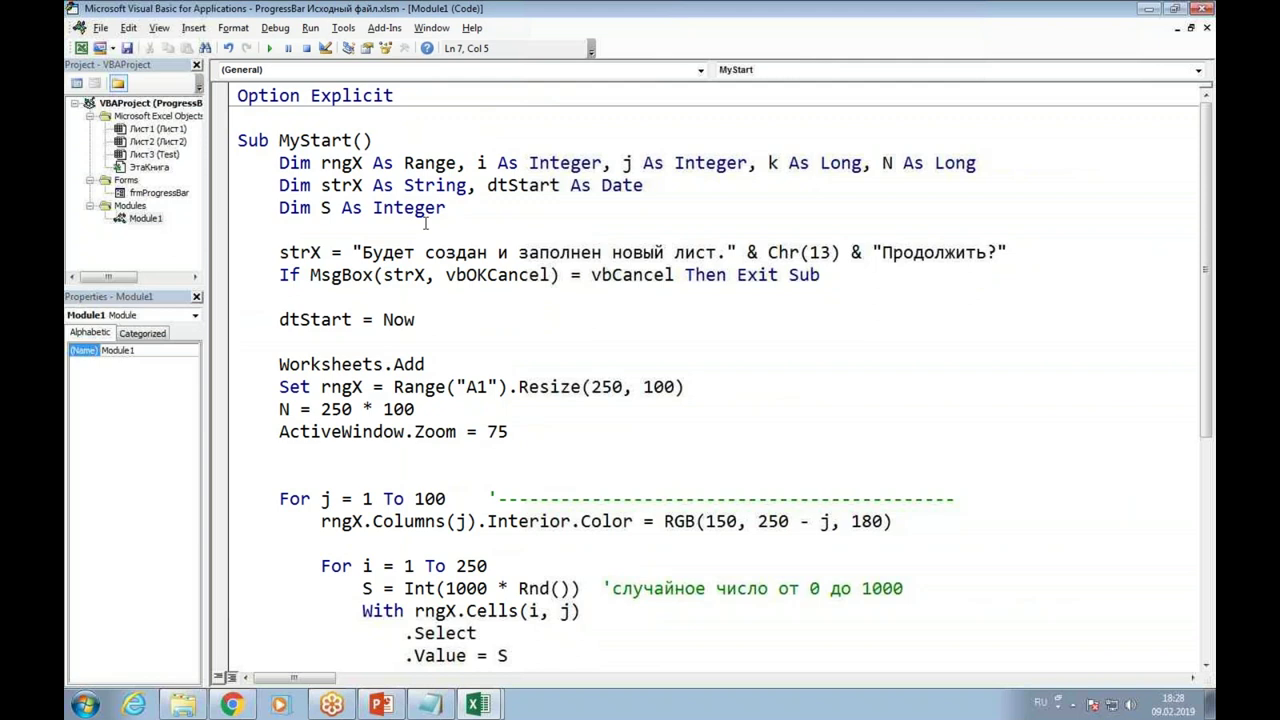
pyautogui.scroll(-1, 425, 224)
pyautogui.scroll(-1, 425, 224)
pyautogui.scroll(-1, 425, 224)
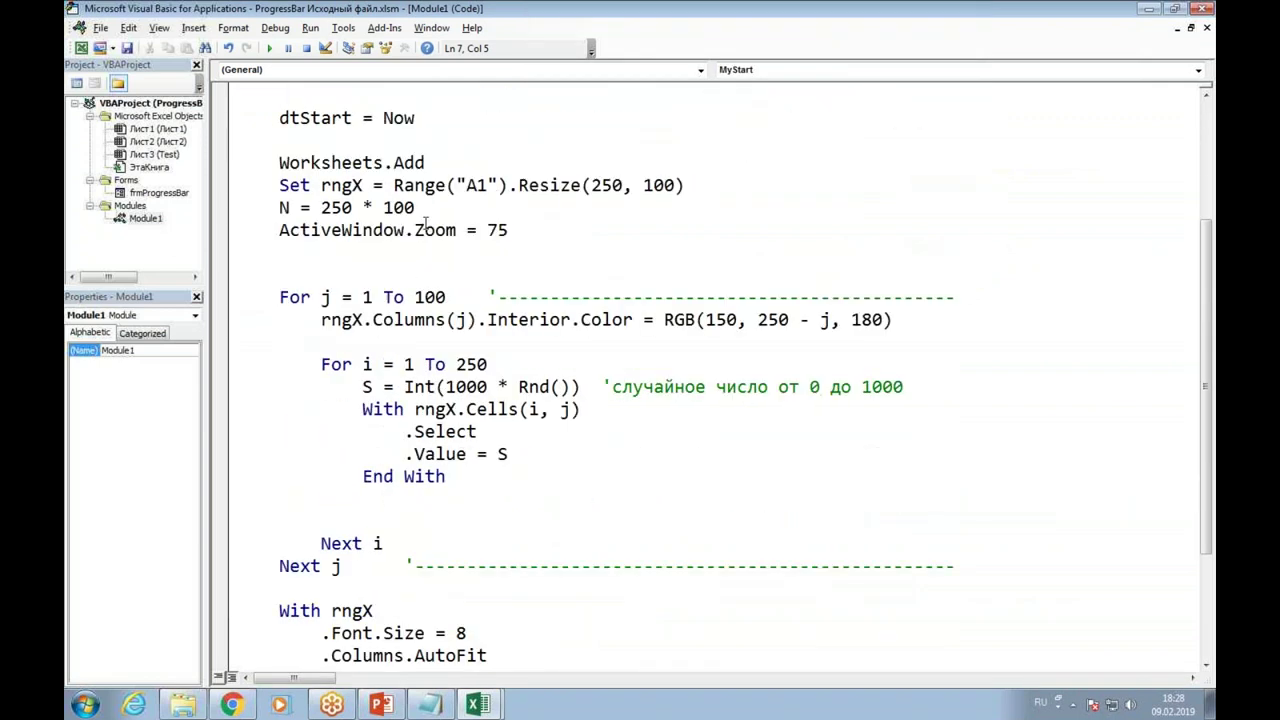
pyautogui.scroll(3, 425, 224)
pyautogui.scroll(-2, 428, 226)
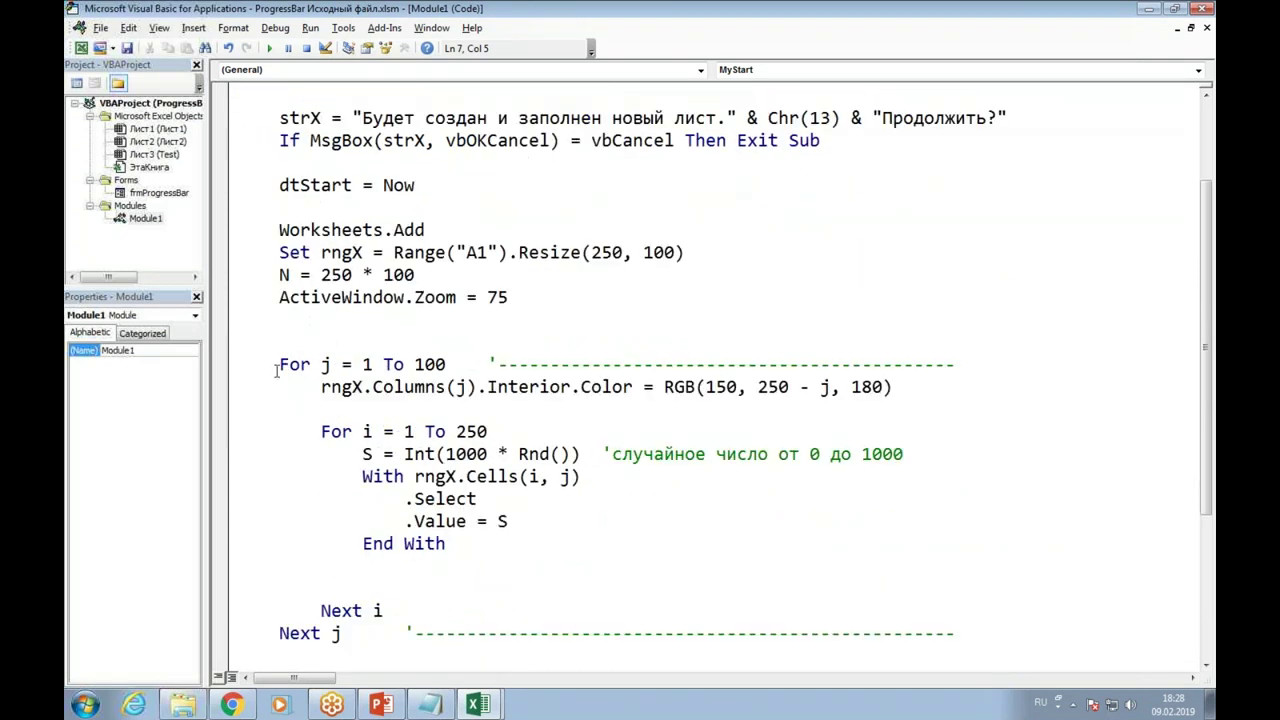
pyautogui.moveTo(230, 368)
pyautogui.mouseDown()
pyautogui.moveTo(202, 513)
pyautogui.moveTo(204, 644)
pyautogui.mouseUp()
pyautogui.scroll(-2, 327, 496)
pyautogui.scroll(-1, 327, 496)
pyautogui.click(332, 164)
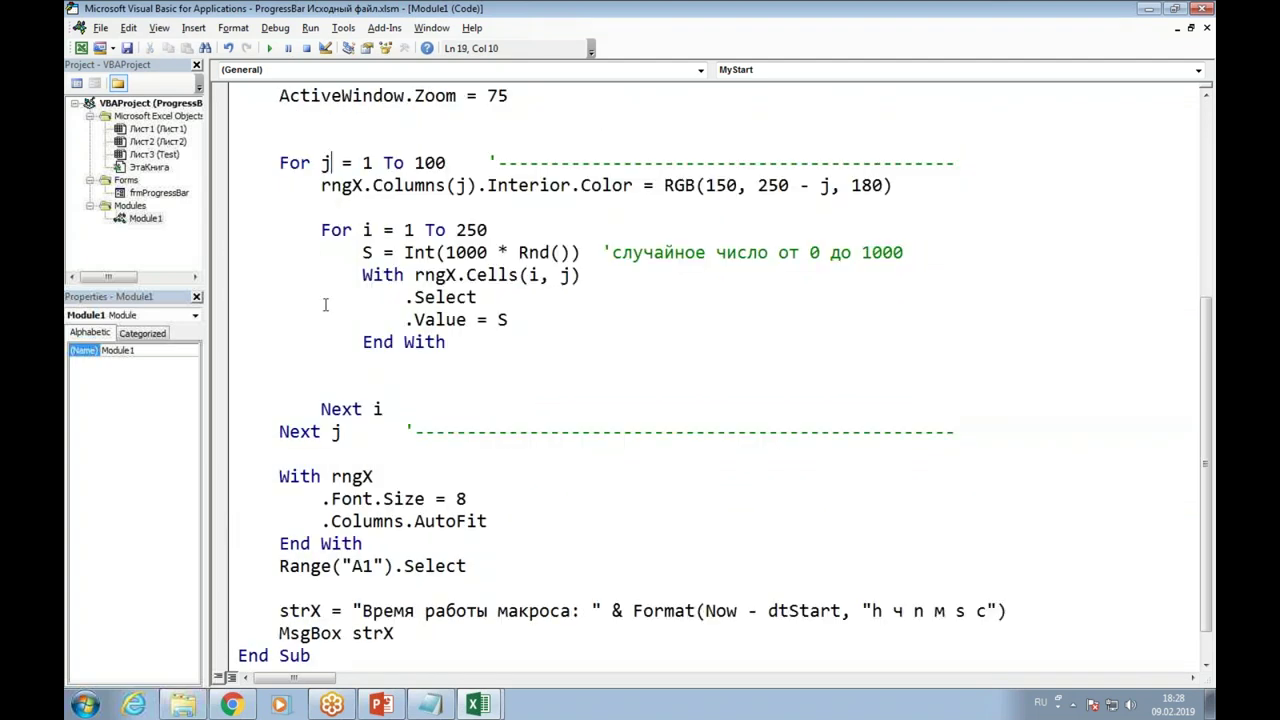
pyautogui.click(385, 408)
pyautogui.scroll(1, 388, 404)
pyautogui.scroll(1, 388, 404)
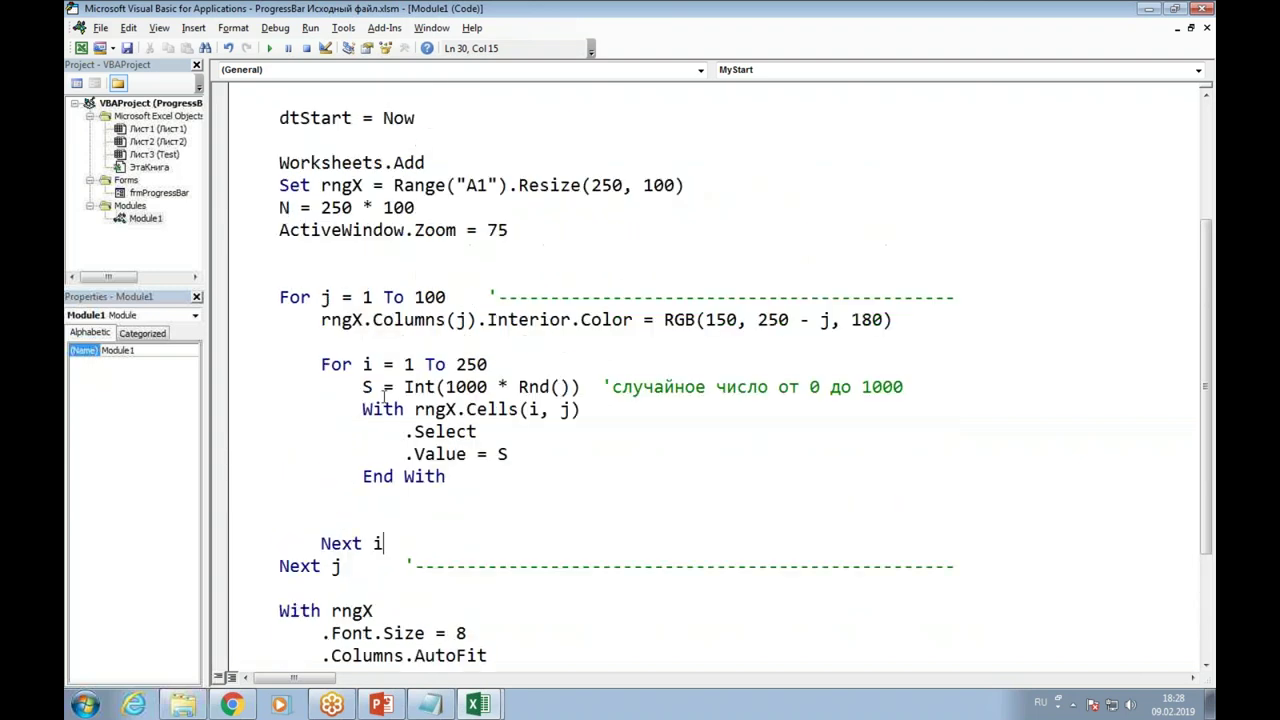
pyautogui.click(300, 267)
pyautogui.press('Return')
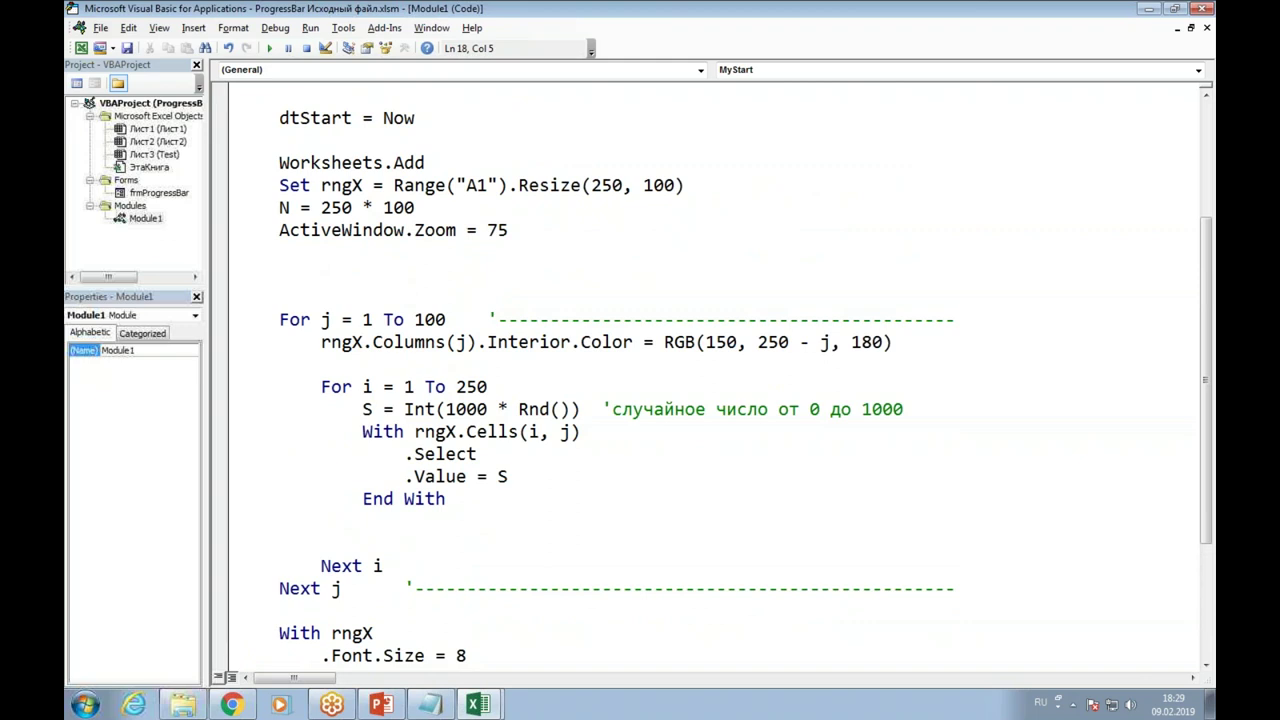
# Insert the line frmProgressBar.Show False above the For j loop
pyautogui.write('ax')
pyautogui.press('BackSpace')
pyautogui.press('BackSpace')
pyautogui.hotkey('alt', 'shift')
pyautogui.write('frmprogressbar.show false')
pyautogui.press('Down')
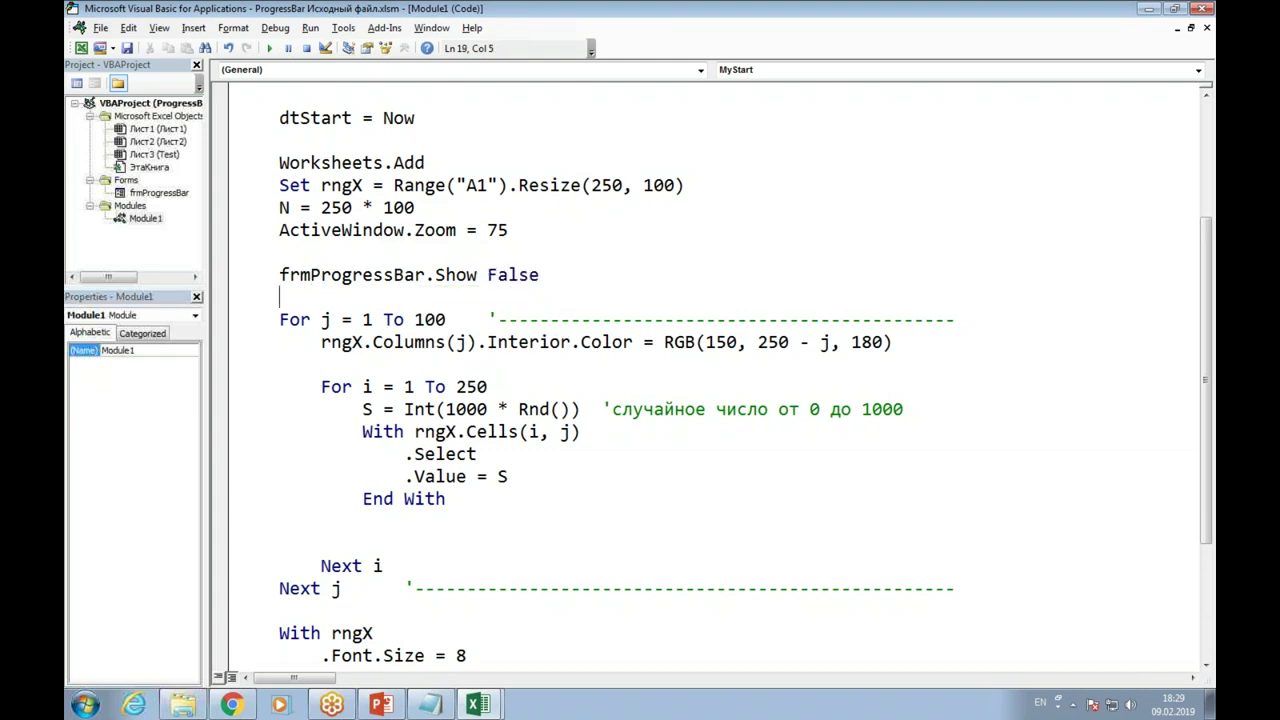
pyautogui.click(600, 280)
pyautogui.hotkey('alt', 'shift')
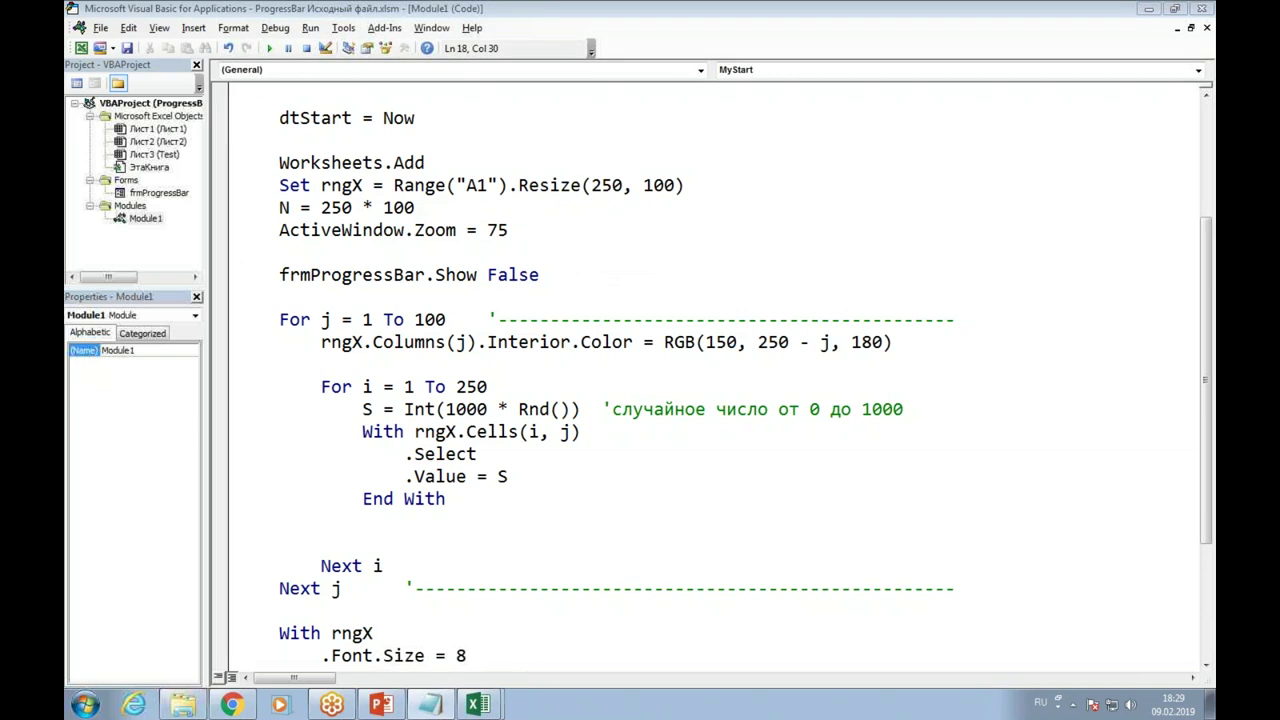
pyautogui.click(555, 280)
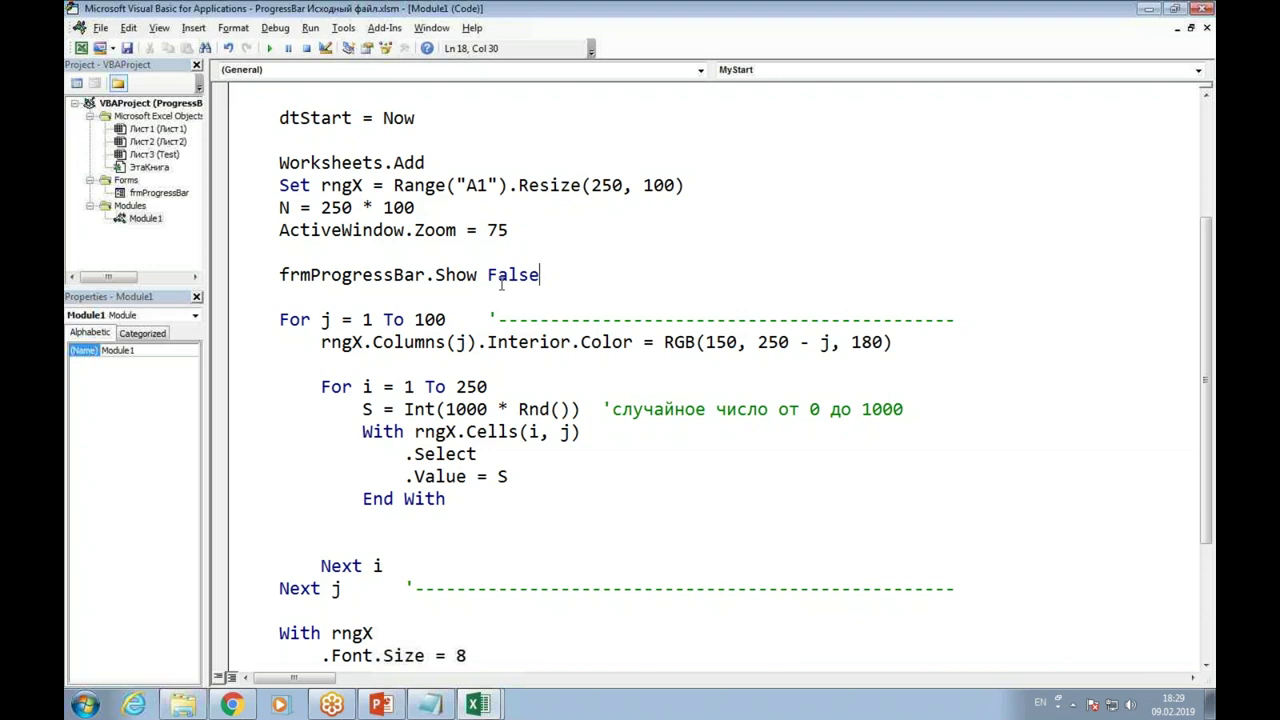
# Move down to the blank line below Range("A1").Select
pyautogui.click(562, 320)
pyautogui.scroll(-2, 562, 321)
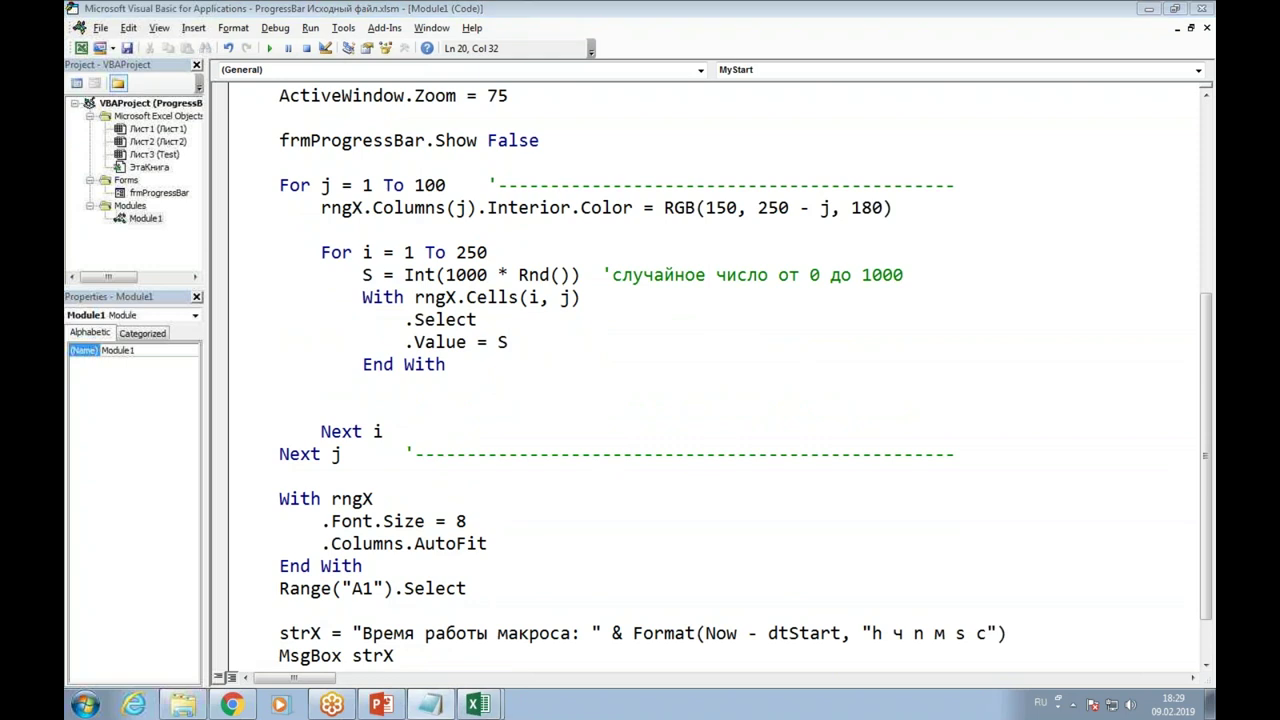
pyautogui.click(510, 588)
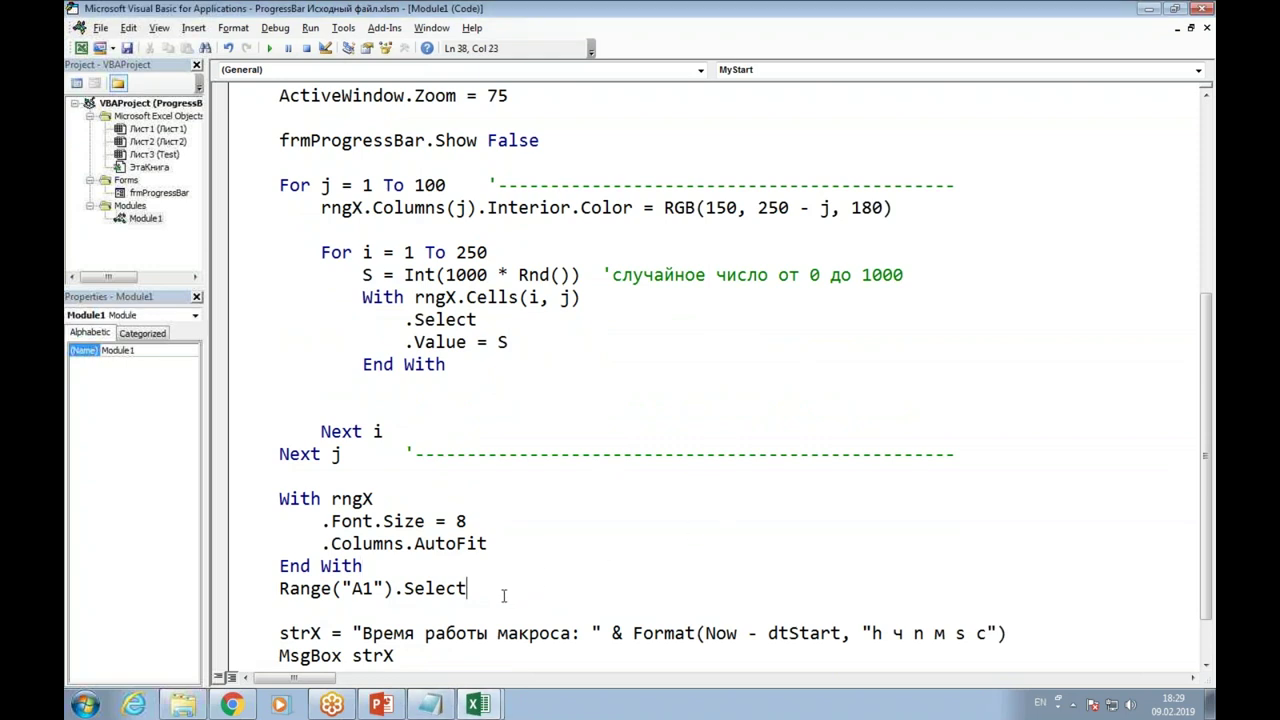
pyautogui.click(451, 614)
# Clear an empty line below Range("A1").Select for the new statement
pyautogui.moveTo(358, 633); pyautogui.dragTo(600, 633)
pyautogui.click(570, 611)
pyautogui.press('Return')
pyautogui.press('Down')
pyautogui.hotkey('shift', 'Down')
pyautogui.hotkey('shift', 'Down')
pyautogui.press('Delete')
pyautogui.click(316, 626)
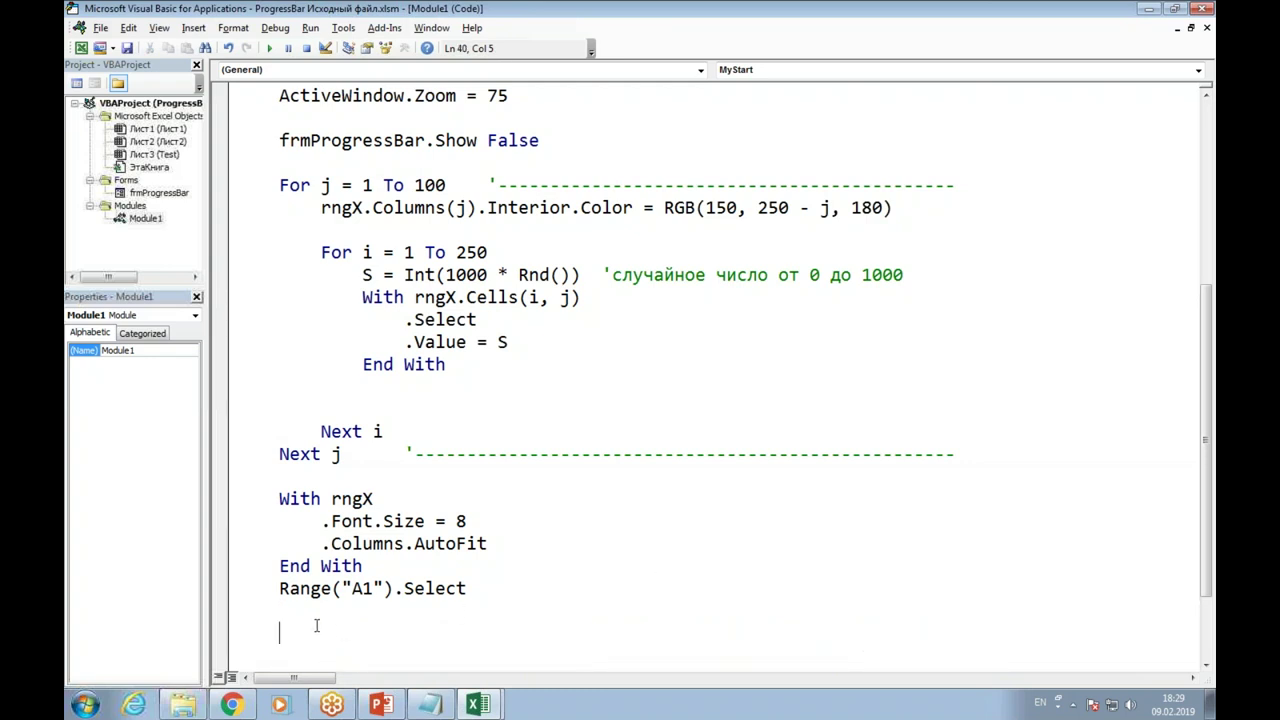
pyautogui.click(1206, 665)
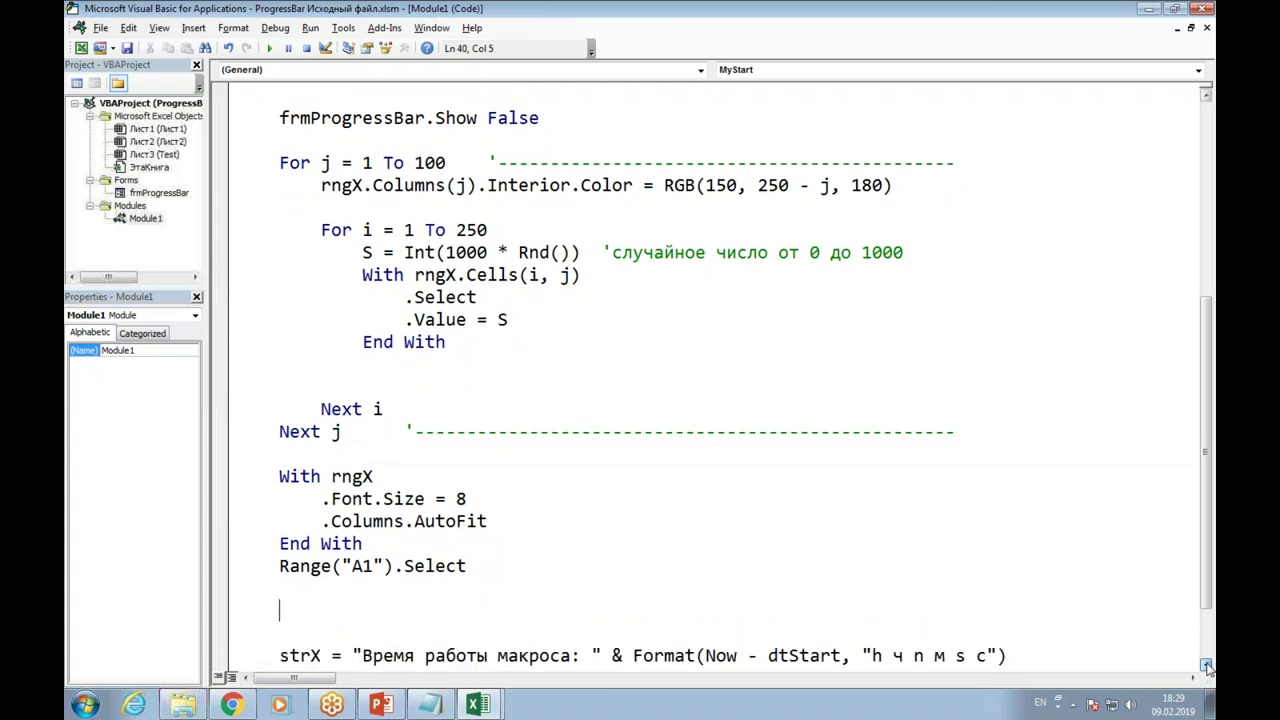
# Copy frmProgressBar from the Show line and add Unload frmProgressBar below Range("A1").Select
pyautogui.doubleClick(346, 118)
pyautogui.hotkey('ctrl', 'c')
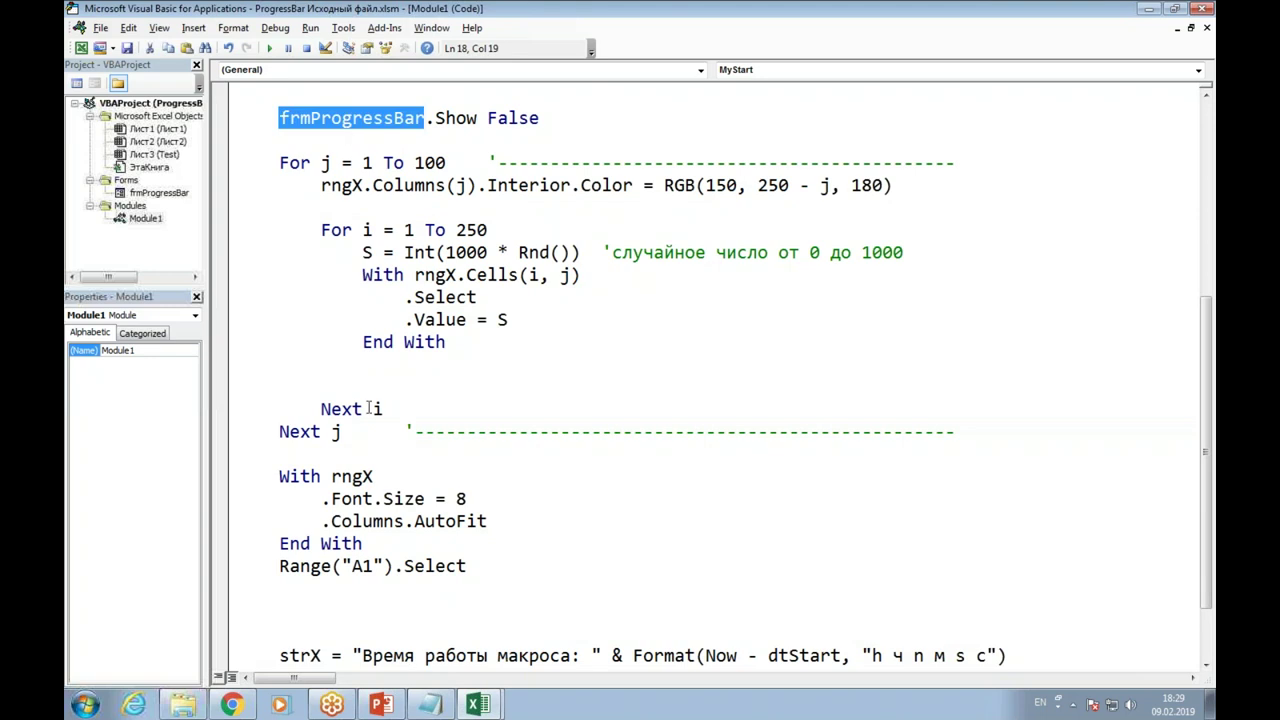
pyautogui.click(302, 604)
pyautogui.write('unload')
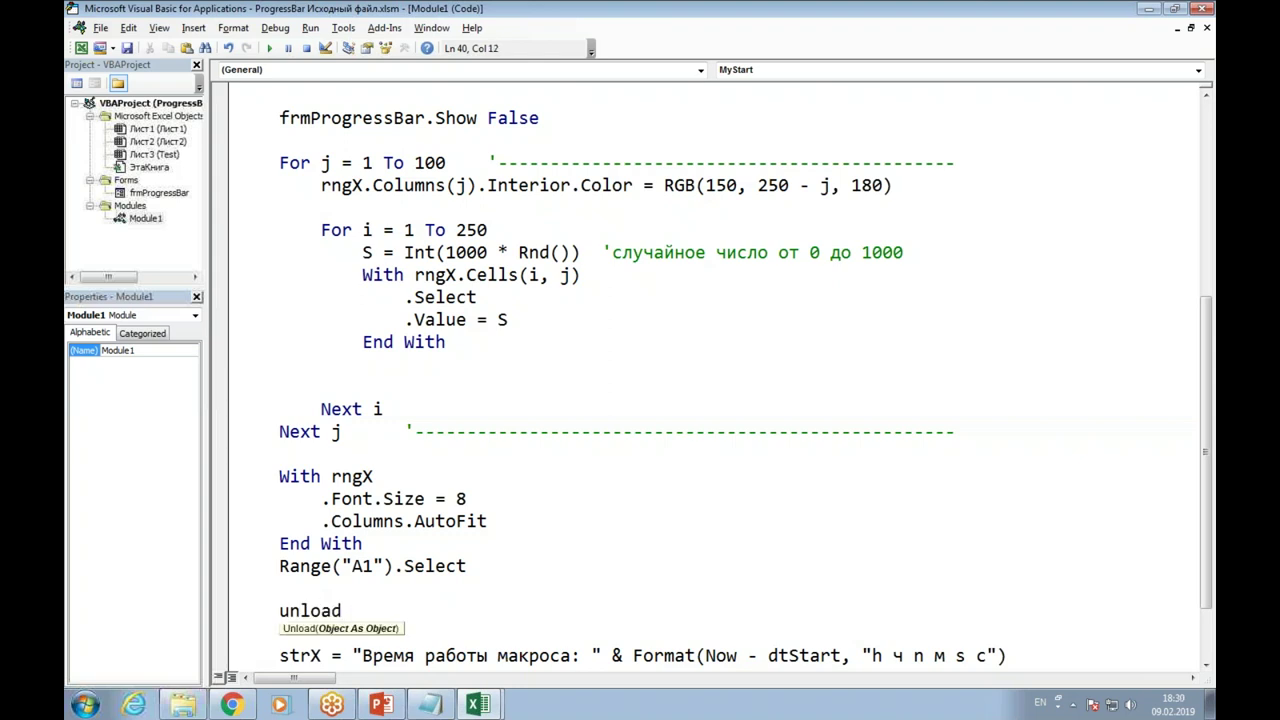
pyautogui.hotkey('ctrl', 'v')
pyautogui.click(413, 546)
pyautogui.click(414, 477)
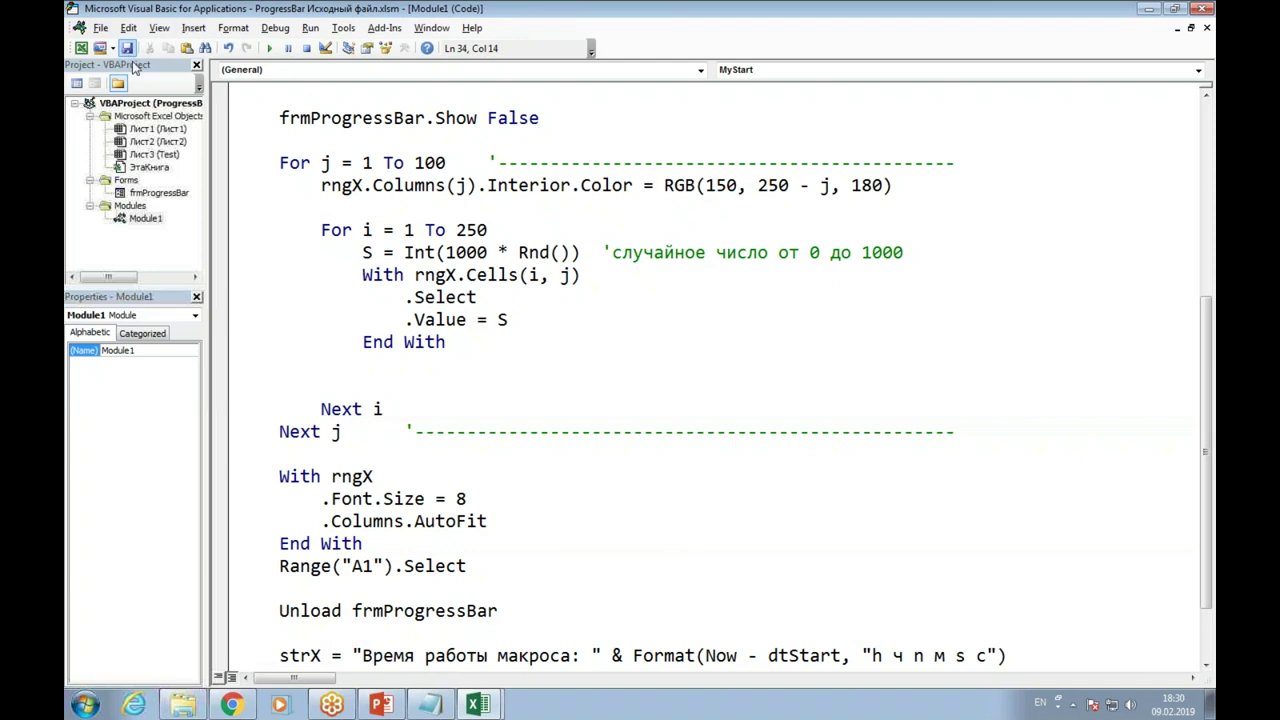
pyautogui.click(489, 384)
pyautogui.click(405, 231)
pyautogui.doubleClick(407, 230)
pyautogui.moveTo(455, 230); pyautogui.dragTo(488, 230)
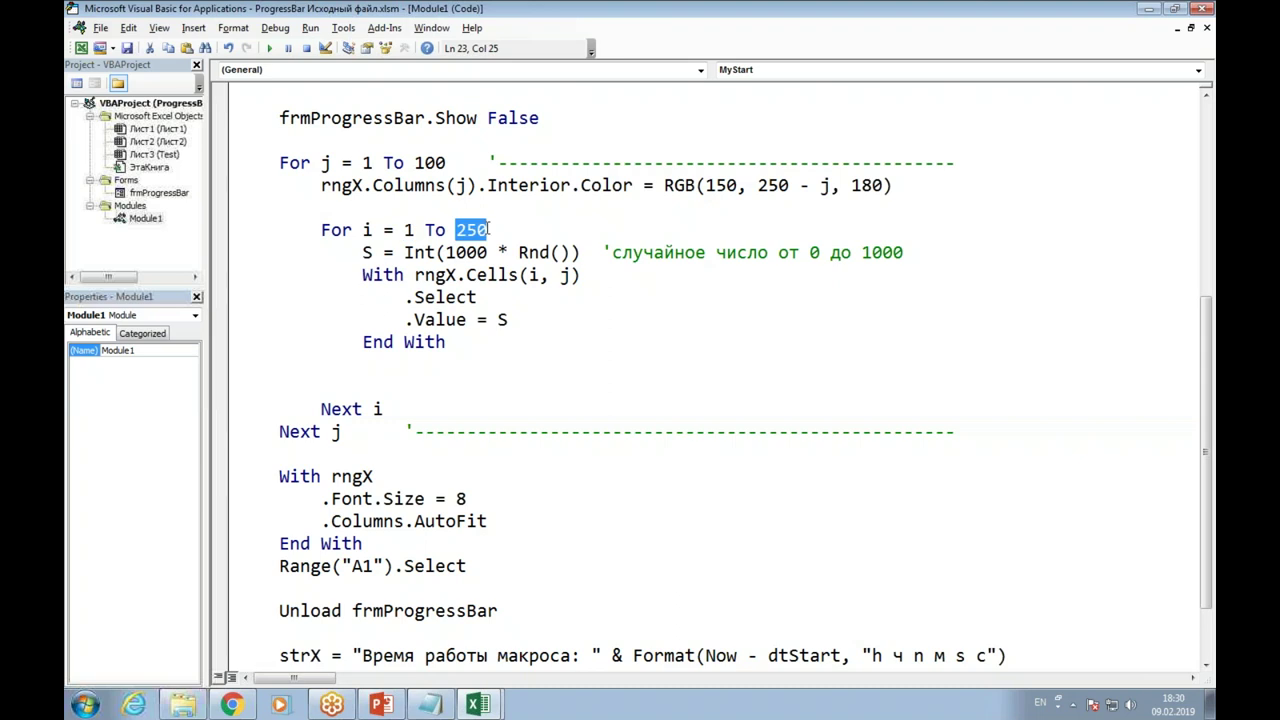
pyautogui.doubleClick(367, 230)
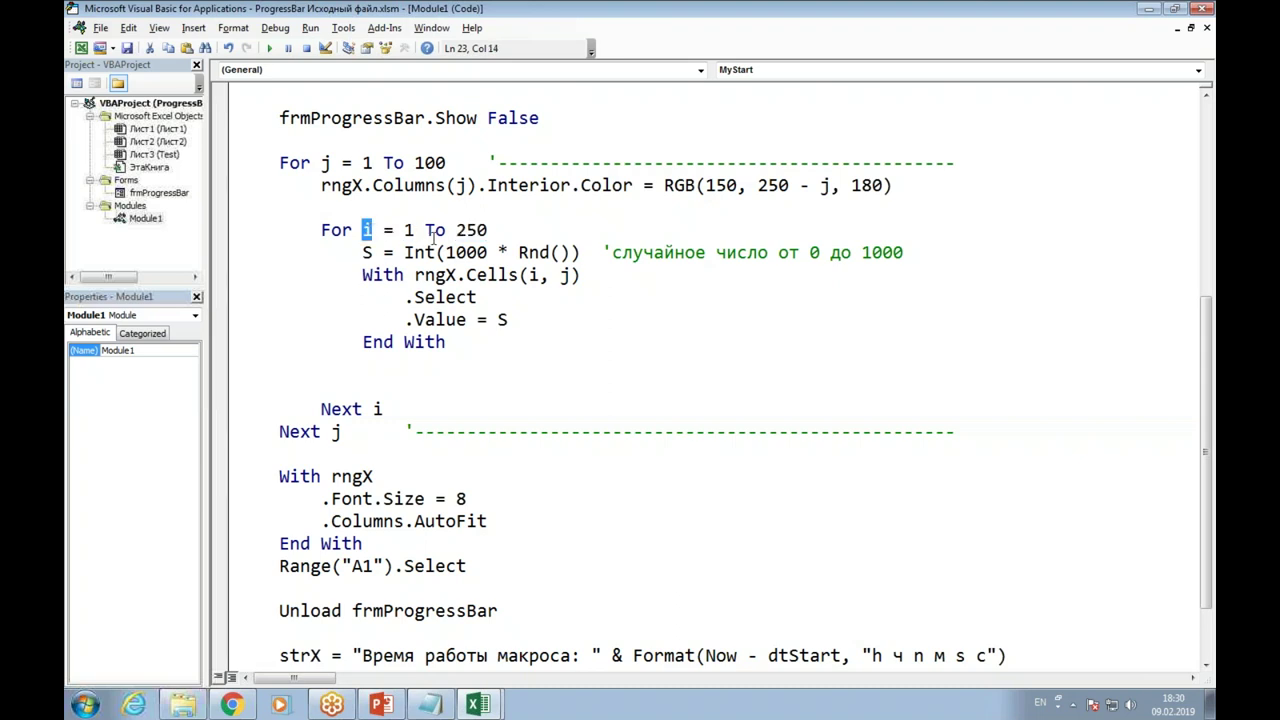
pyautogui.moveTo(456, 230); pyautogui.dragTo(490, 228)
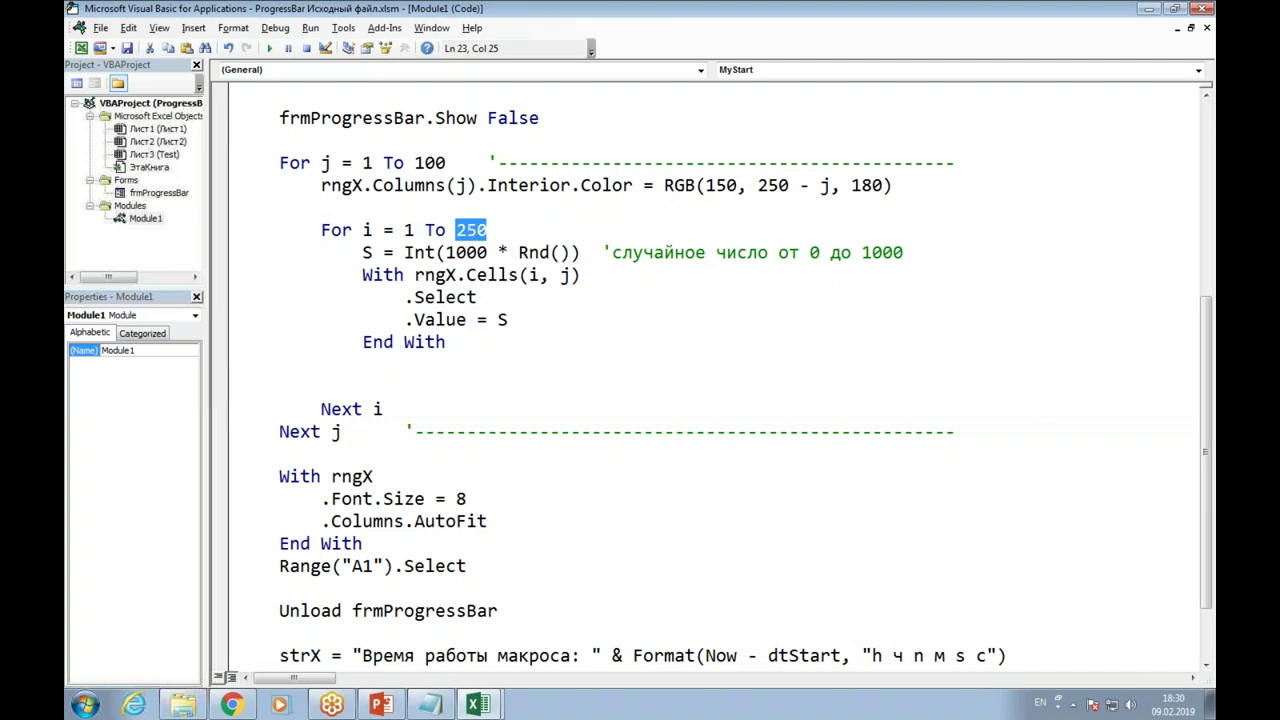
pyautogui.doubleClick(432, 164)
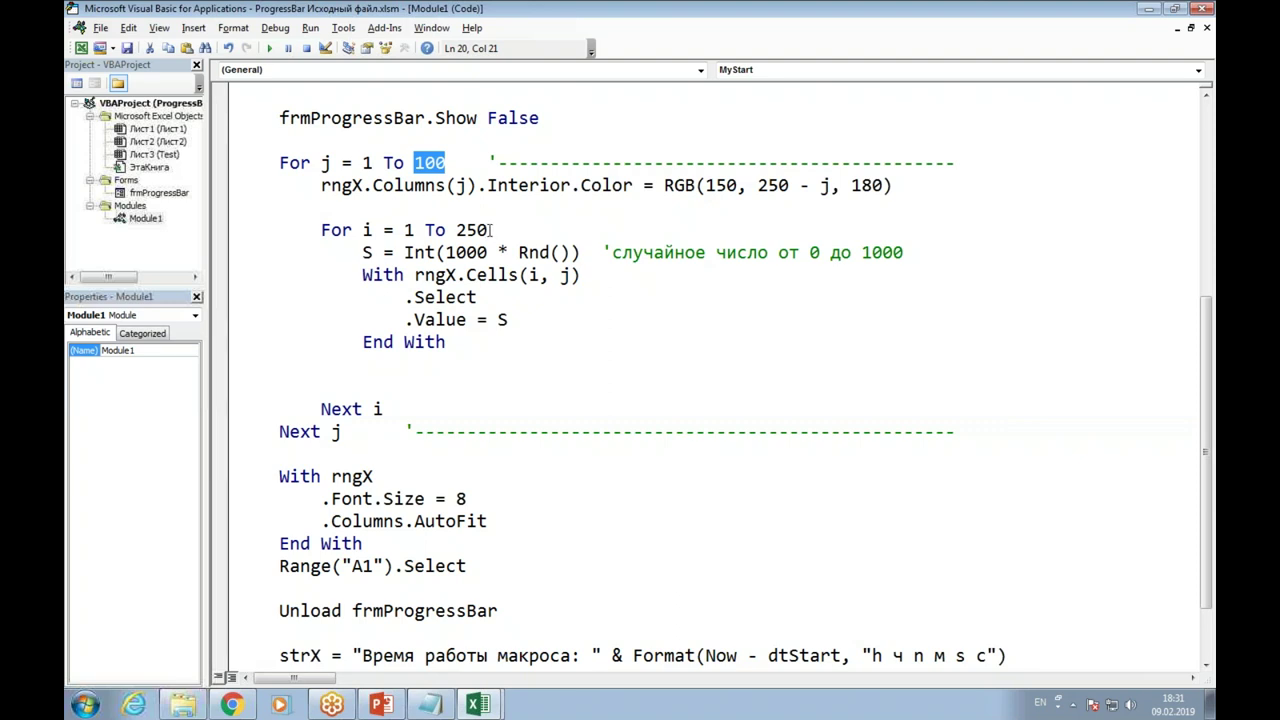
pyautogui.click(485, 210)
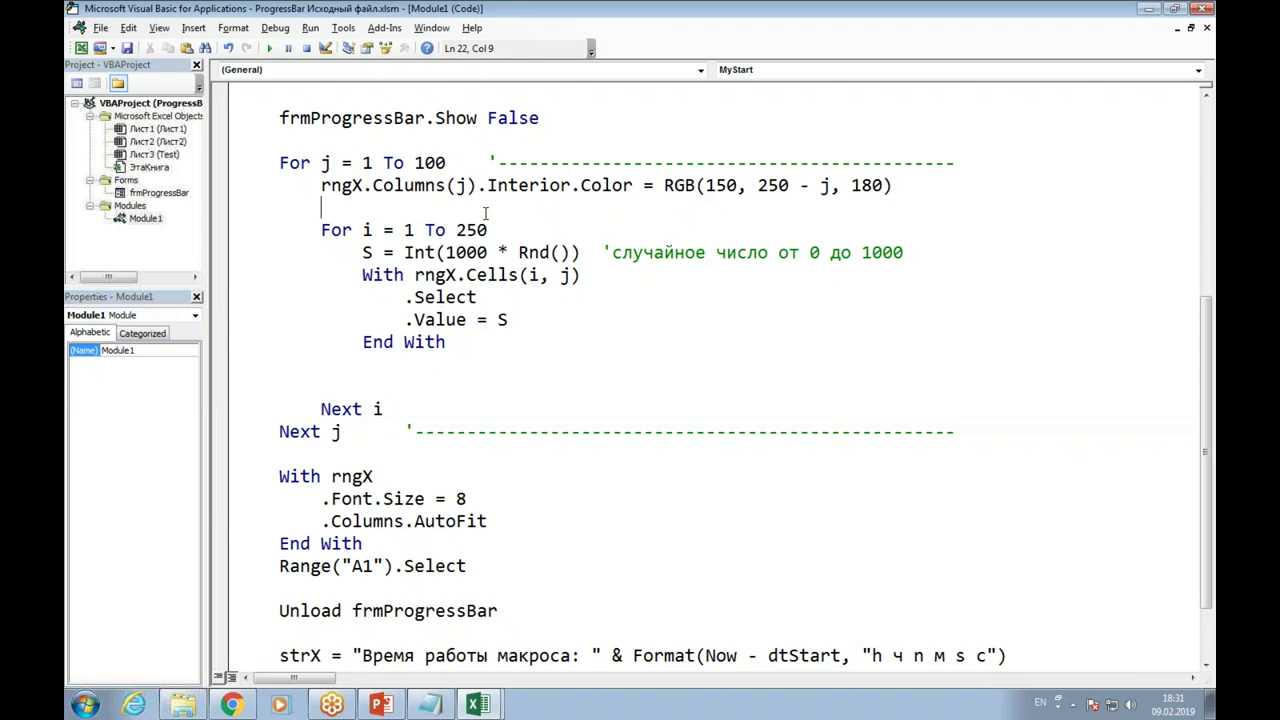
pyautogui.scroll(1, 485, 213)
pyautogui.scroll(1, 486, 214)
pyautogui.scroll(2, 486, 214)
pyautogui.scroll(1, 495, 218)
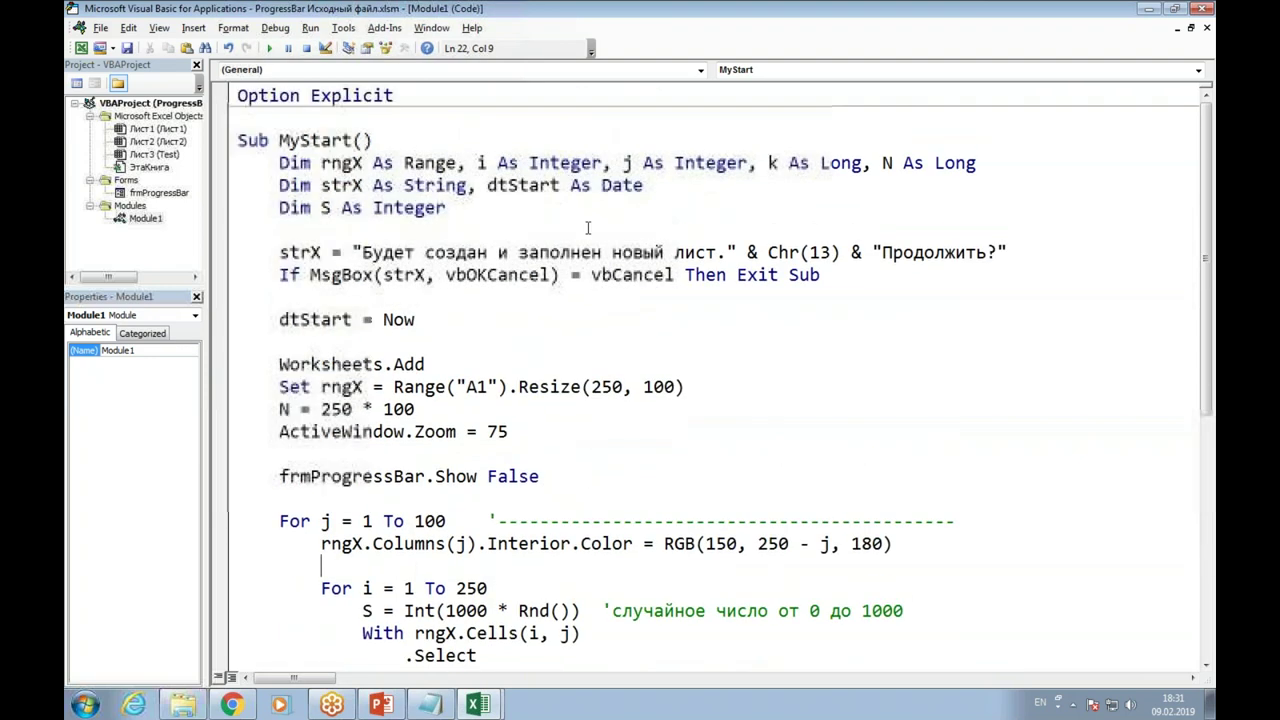
pyautogui.doubleClick(772, 163)
pyautogui.click(887, 190)
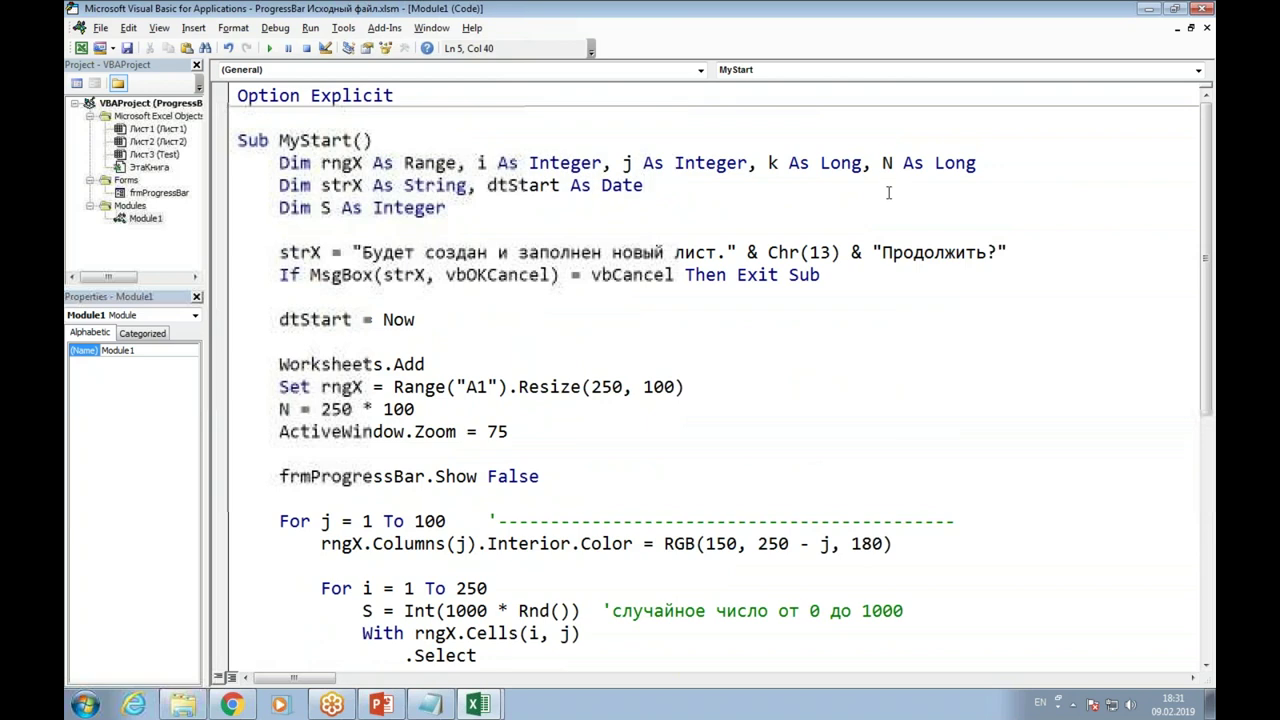
pyautogui.doubleClick(775, 166)
pyautogui.click(790, 201)
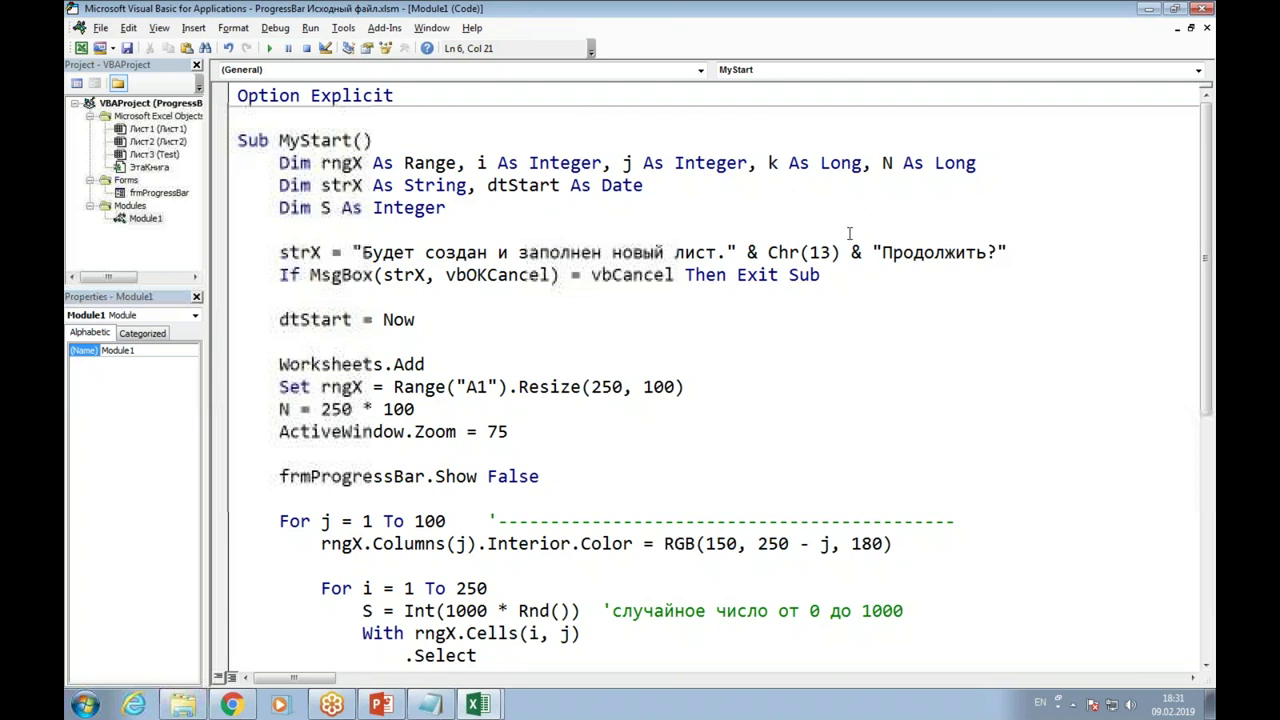
pyautogui.click(434, 496)
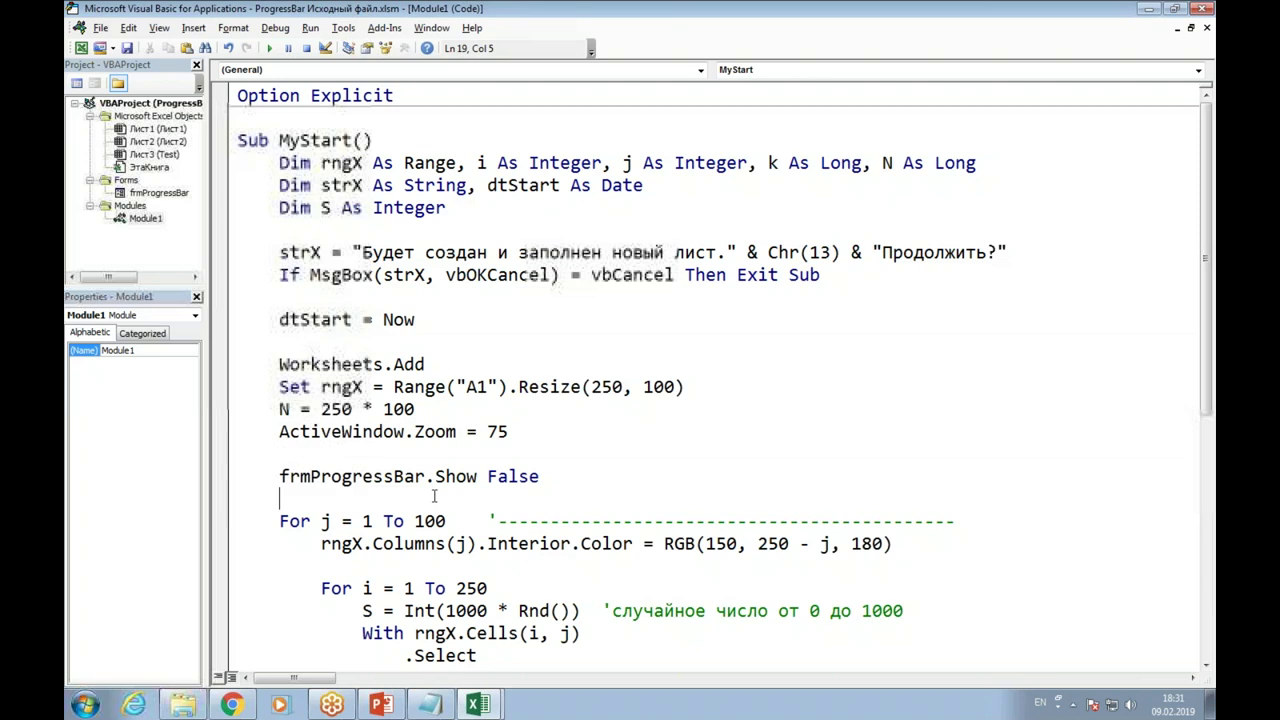
# Add the line N = 100 * 250 right below frmProgressBar.Show False
pyautogui.press('Return')
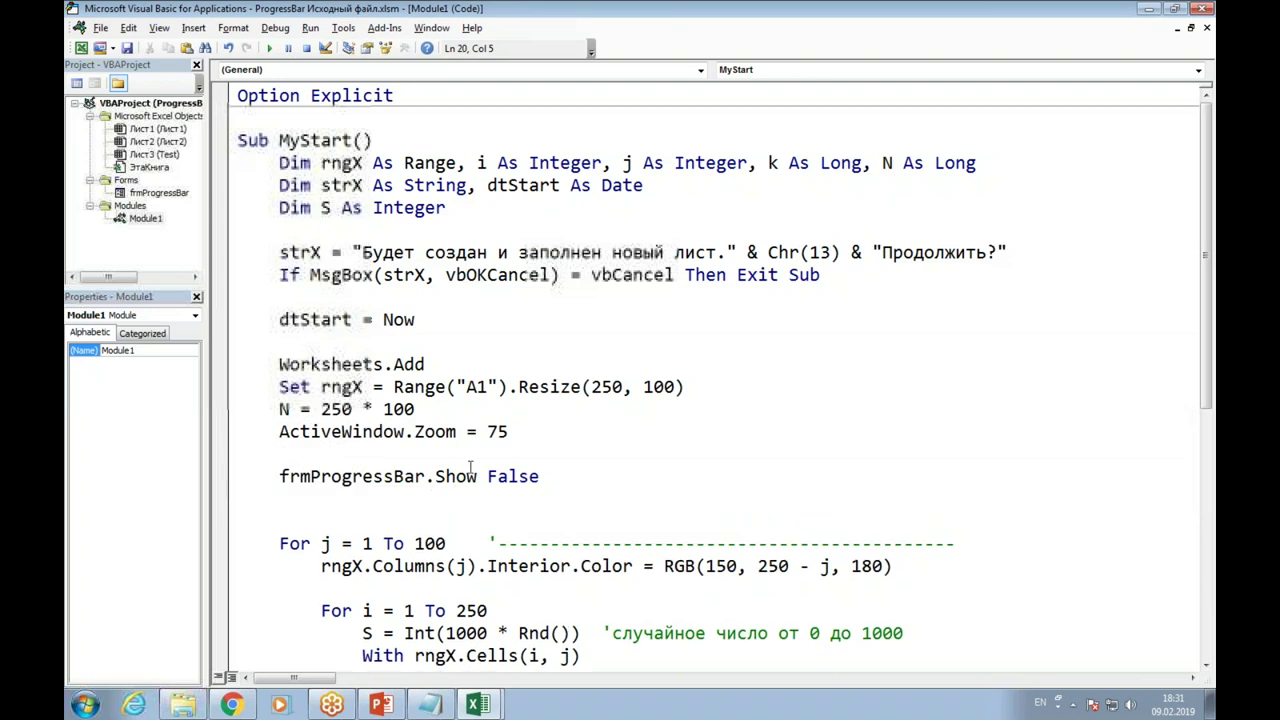
pyautogui.click(293, 500)
pyautogui.write('n-1')
pyautogui.press('BackSpace')
pyautogui.press('BackSpace')
pyautogui.write('= 100 * 250')
pyautogui.press('Return')
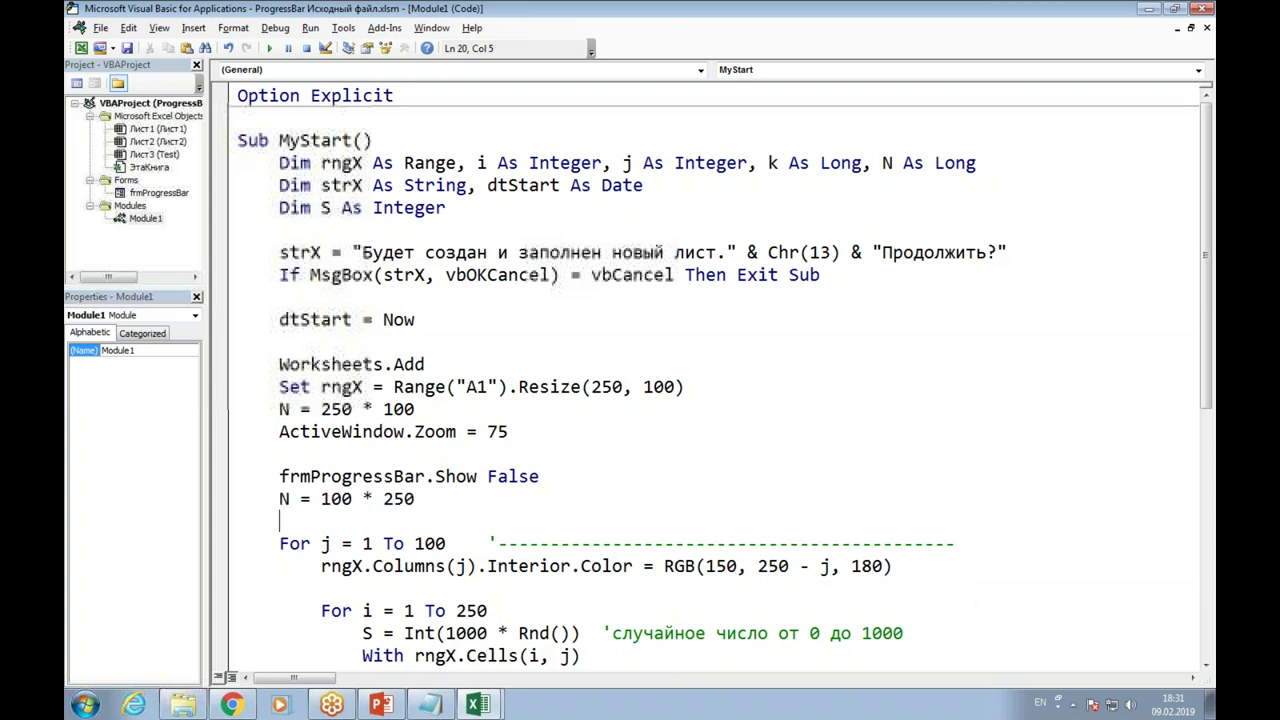
# Compare N's 100 and 250 with the outer and inner loop limits
pyautogui.doubleClick(336, 498)
pyautogui.click(431, 511)
pyautogui.scroll(-2, 431, 511)
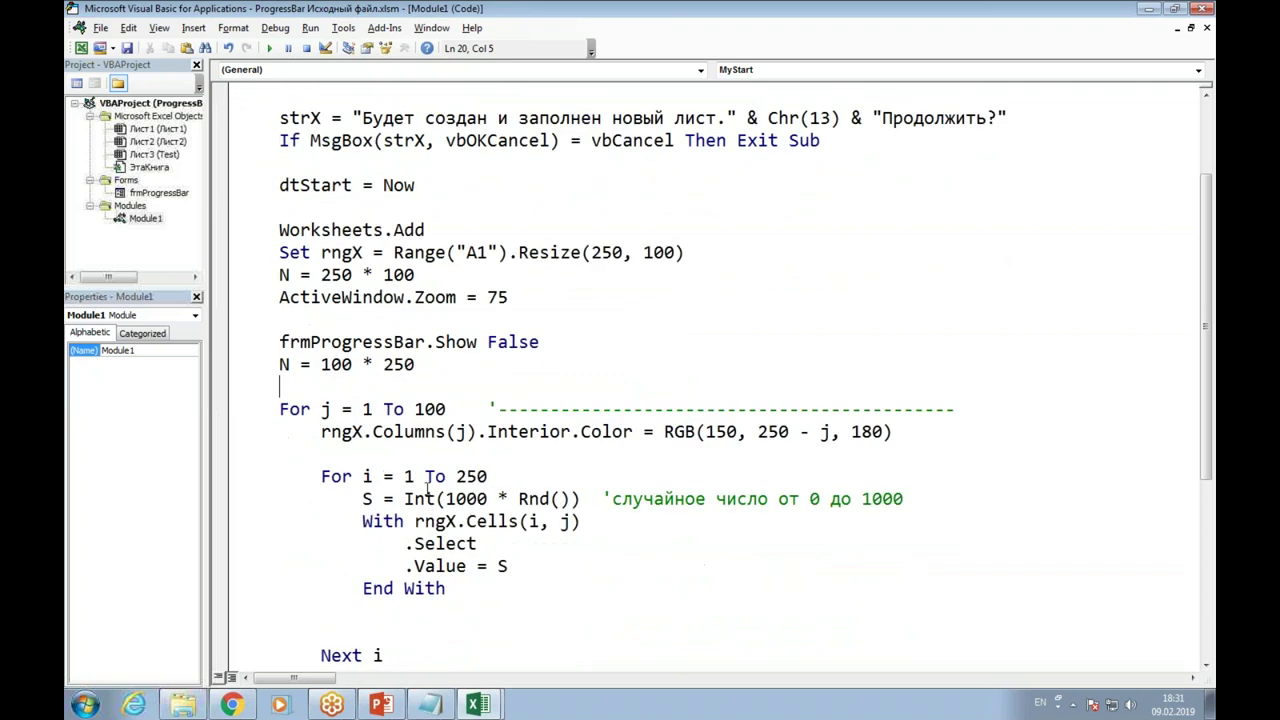
pyautogui.click(330, 364)
pyautogui.doubleClick(330, 364)
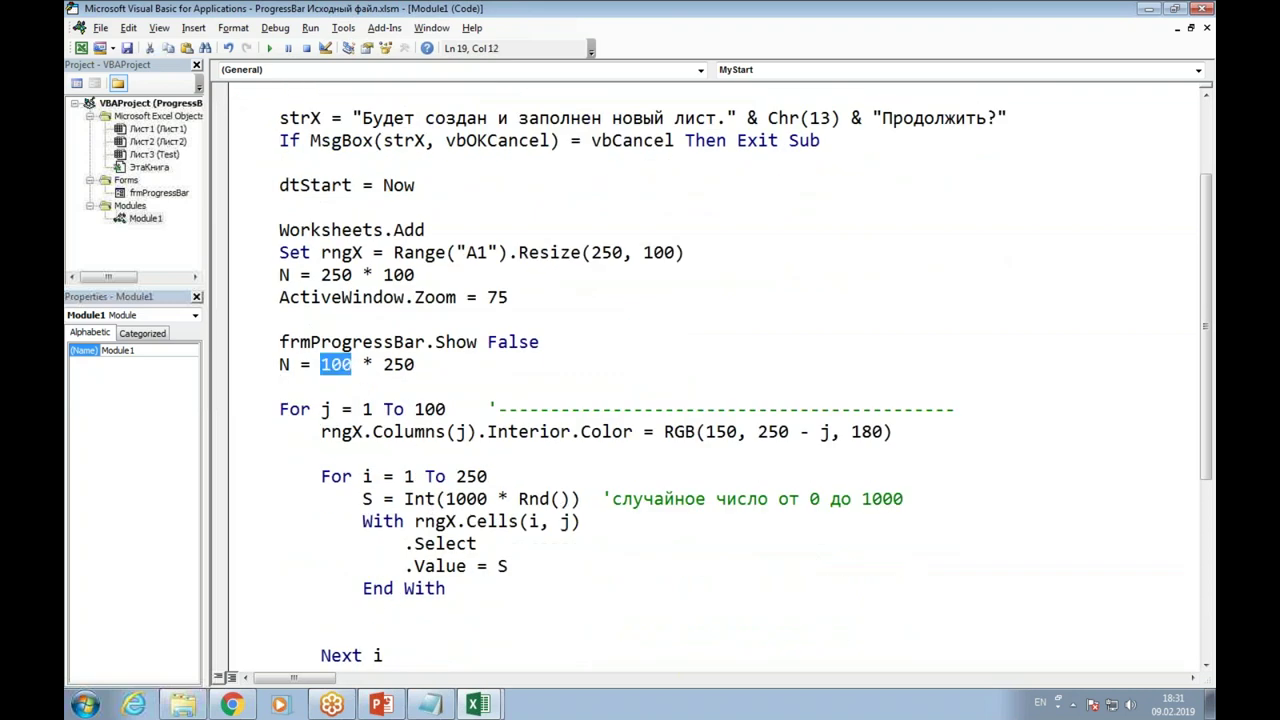
pyautogui.doubleClick(429, 409)
pyautogui.doubleClick(476, 476)
pyautogui.doubleClick(438, 366)
pyautogui.click(435, 368)
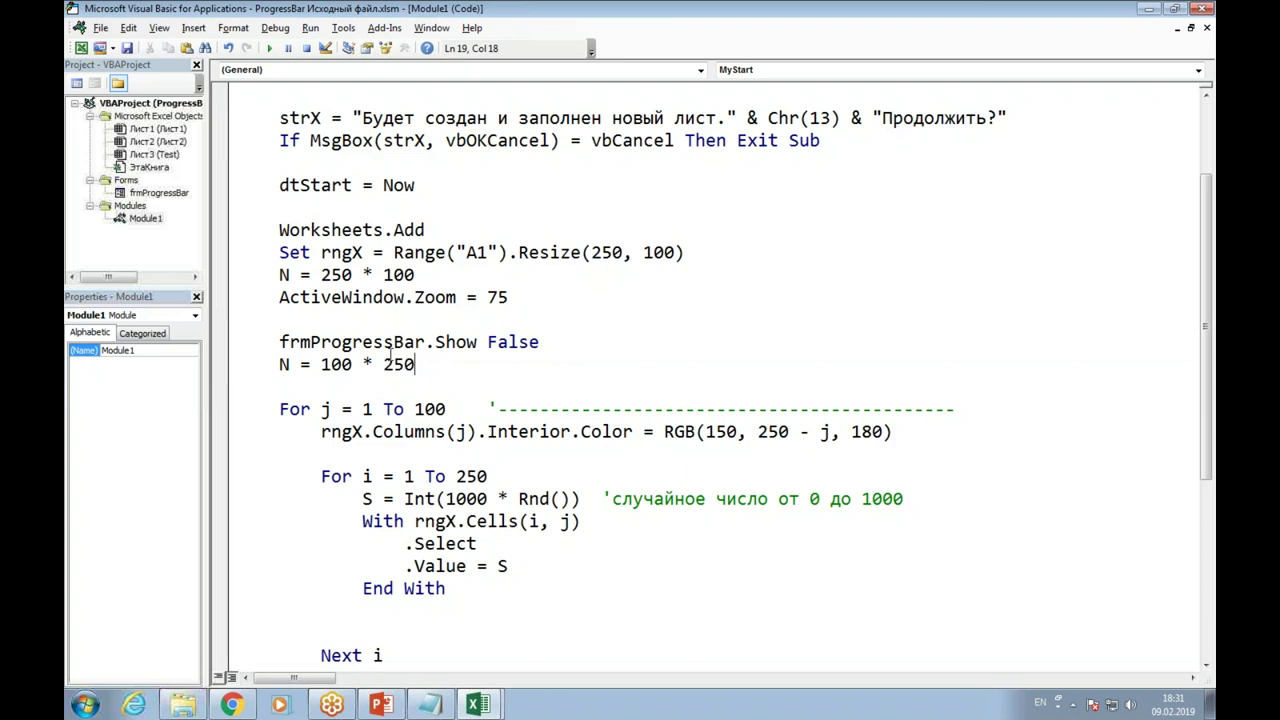
pyautogui.scroll(1, 389, 356)
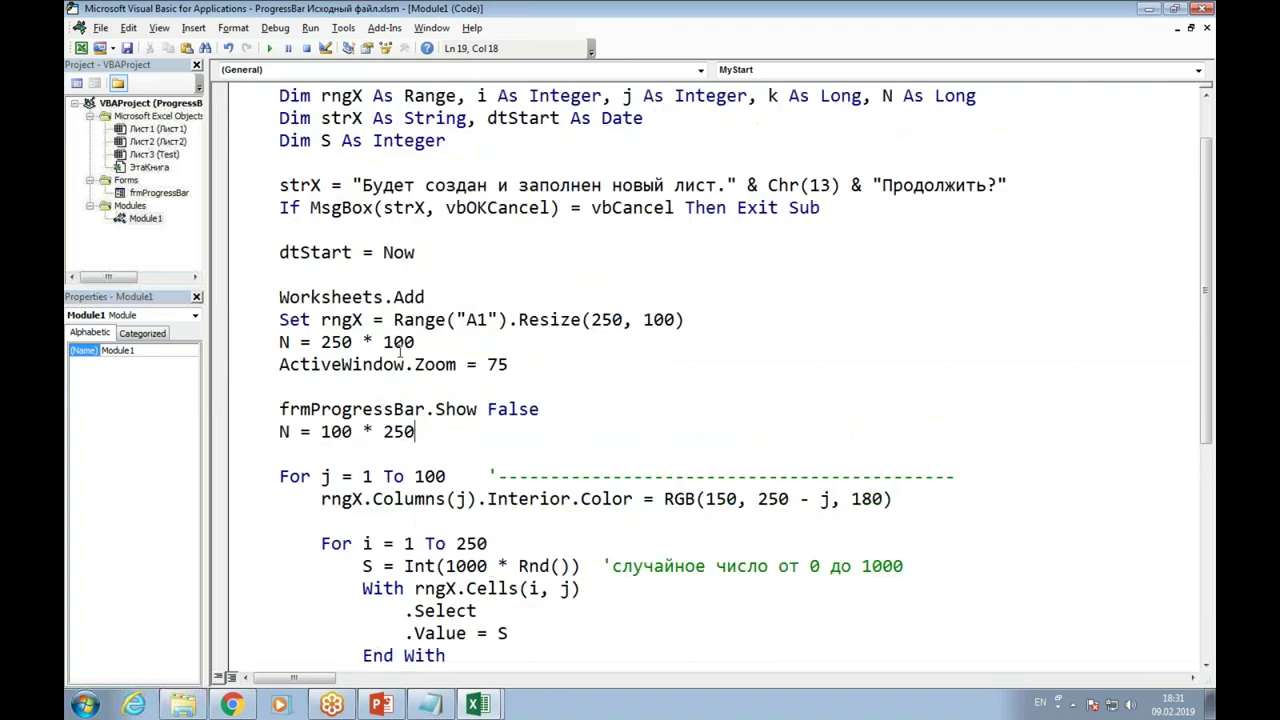
# Add k = k + 1 on a new line under End With in the inner loop
pyautogui.click(781, 148)
pyautogui.scroll(-1, 795, 176)
pyautogui.scroll(-2, 795, 176)
pyautogui.click(446, 364)
pyautogui.moveTo(460, 454); pyautogui.dragTo(356, 364)
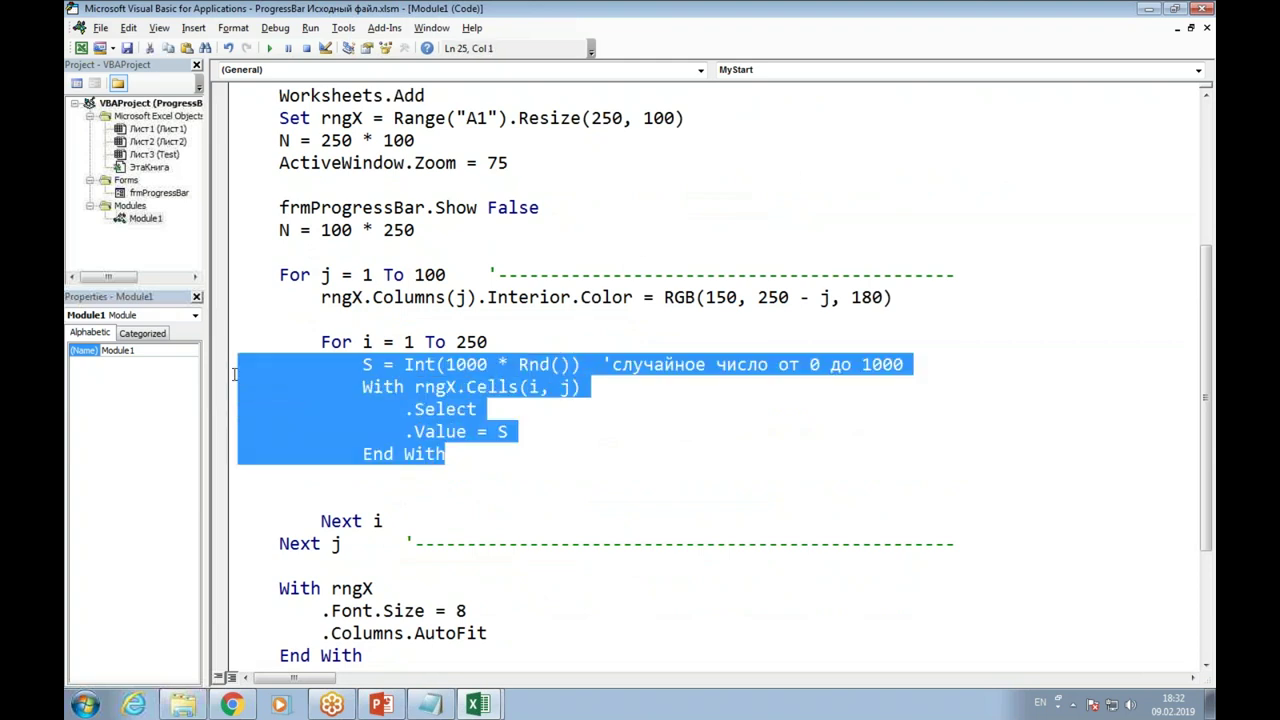
pyautogui.click(383, 477)
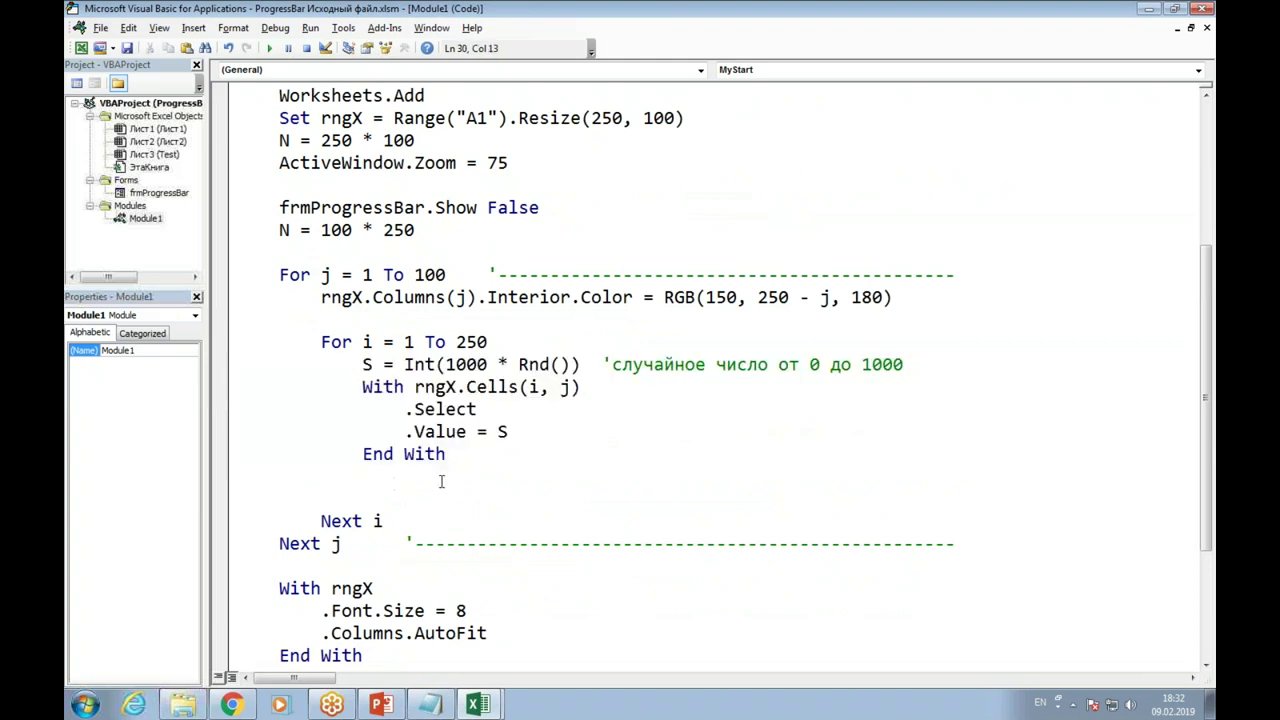
pyautogui.press('Return')
pyautogui.write('k')
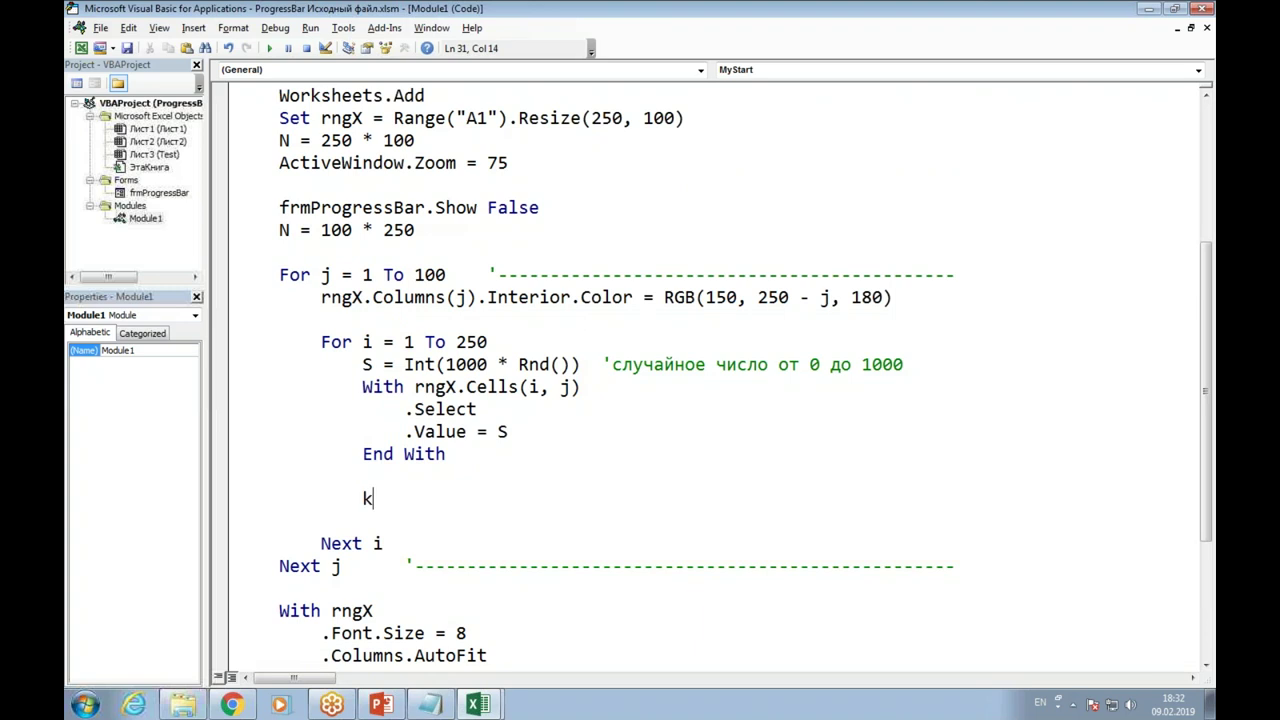
pyautogui.write('=k+1')
pyautogui.click(502, 432)
# Open blank lines below k = k + 1 and start a new line with 'with'
pyautogui.click(417, 342)
pyautogui.click(477, 705)
pyautogui.hotkey('alt', 'shift')
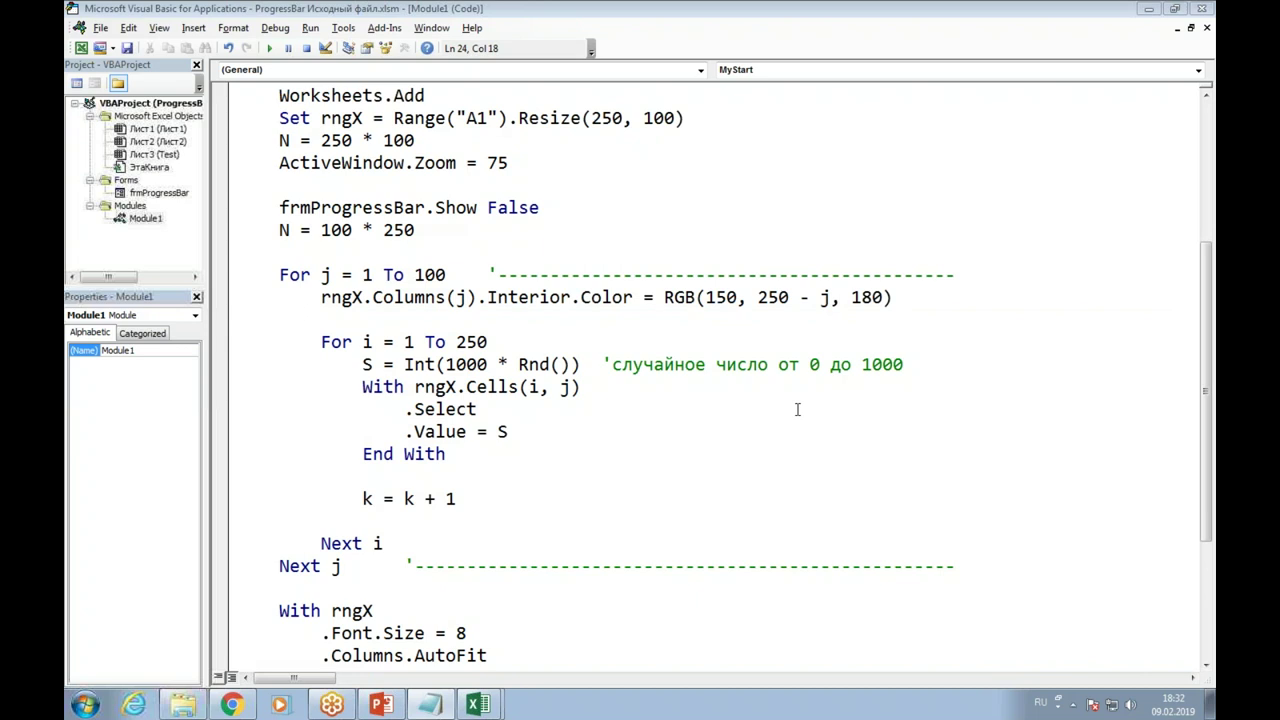
pyautogui.click(492, 504)
pyautogui.press('Return')
pyautogui.press('Return')
pyautogui.press('Down')
pyautogui.press('Down')
pyautogui.press('Down')
pyautogui.press('Down')
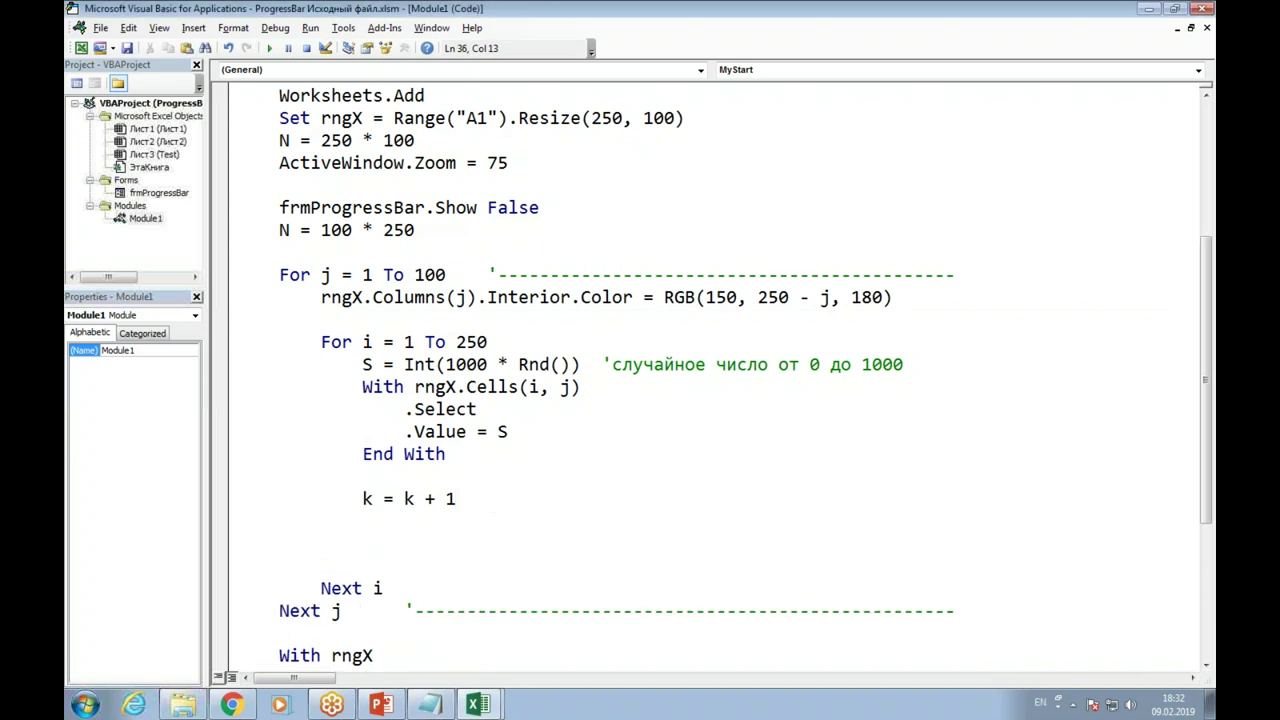
pyautogui.press('Down')
pyautogui.press('Down')
pyautogui.press('Down')
pyautogui.press('Down')
pyautogui.press('Down')
pyautogui.press('Up')
pyautogui.press('Up')
pyautogui.press('Up')
pyautogui.press('Up')
pyautogui.press('Up')
pyautogui.press('Up')
pyautogui.press('Up')
pyautogui.press('Up')
pyautogui.write('with')
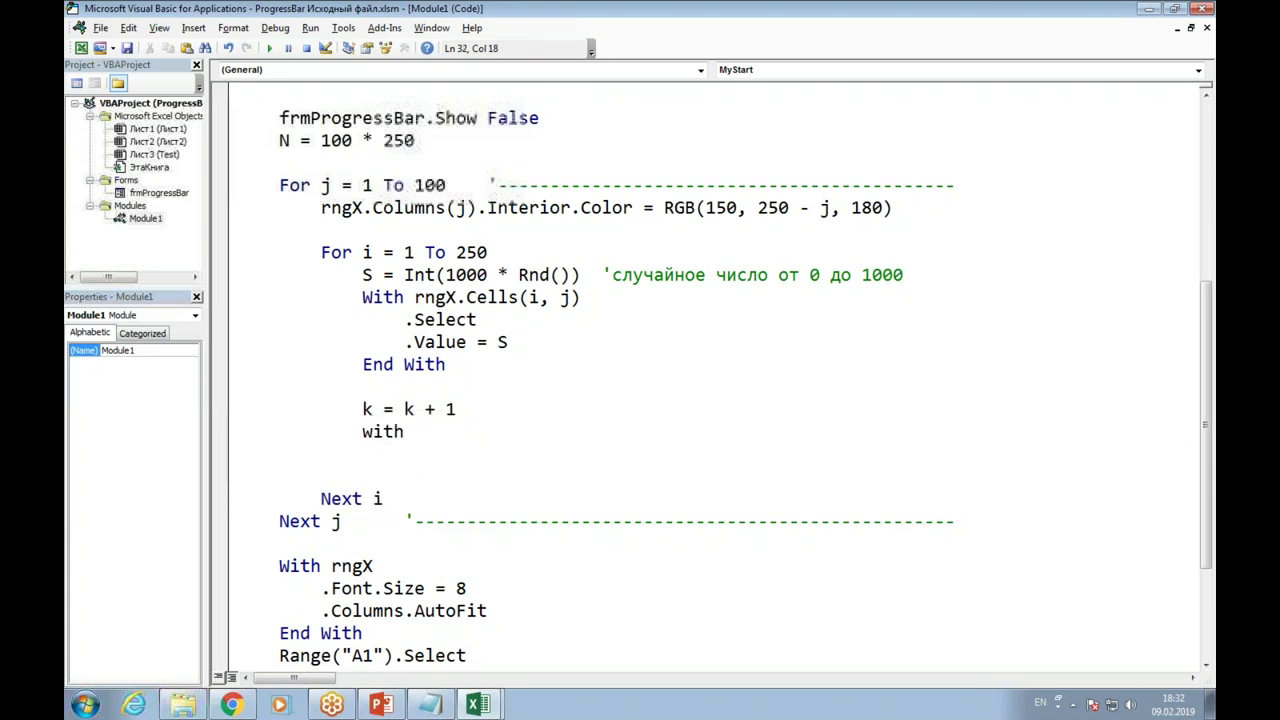
# Complete the line as 'With frmProgressBar', add a matching End With, and leave a blank line between
pyautogui.doubleClick(397, 117)
pyautogui.hotkey('ctrl', 'c')
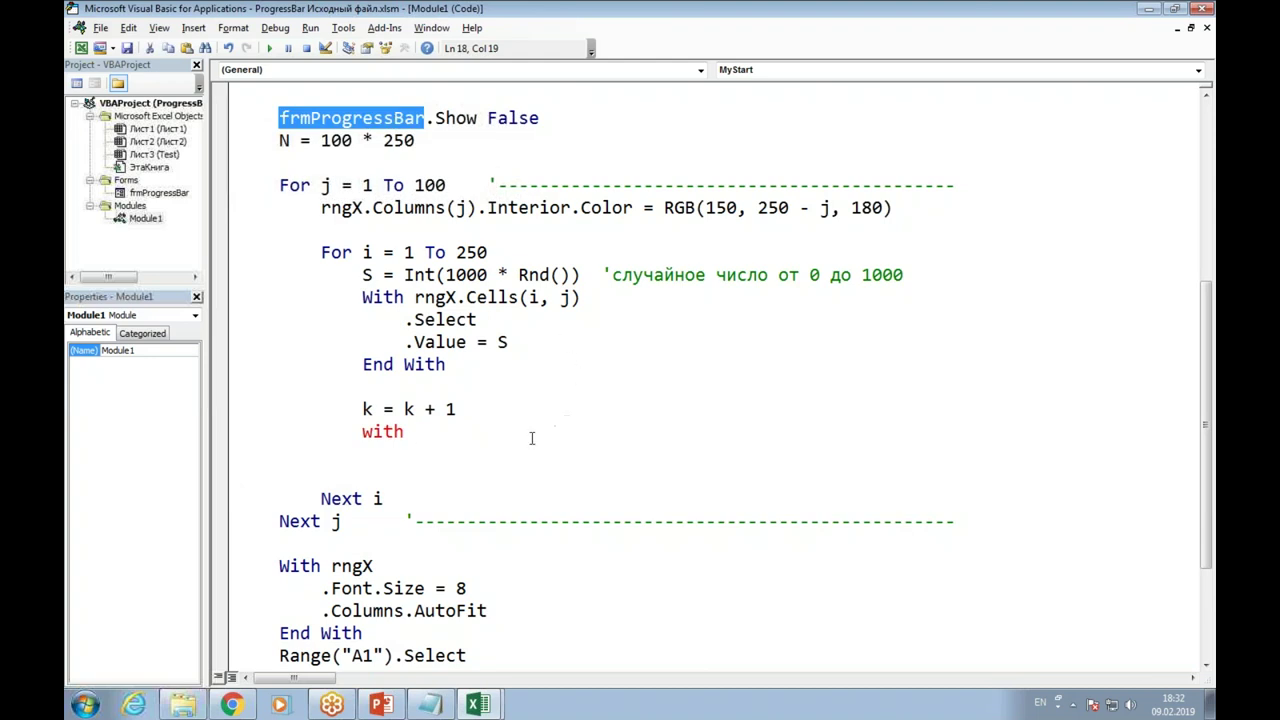
pyautogui.click(530, 436)
pyautogui.hotkey('ctrl', 'v')
pyautogui.press('Return')
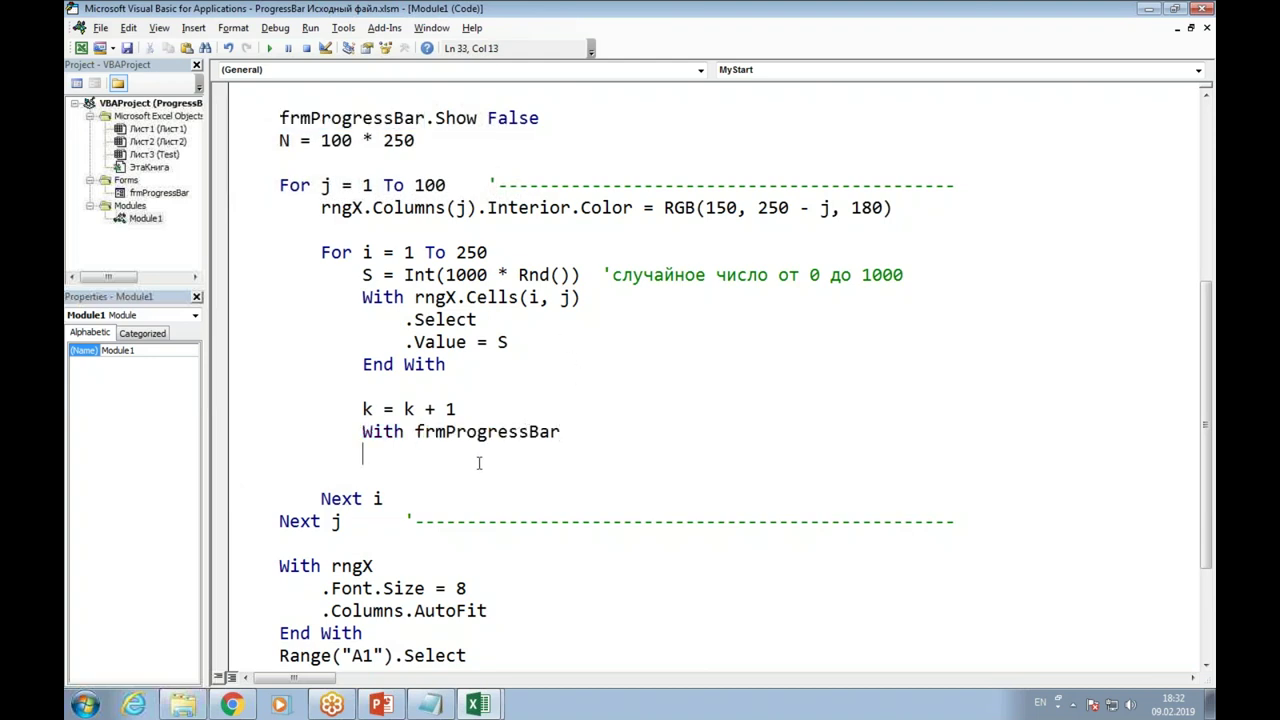
pyautogui.press('Down')
pyautogui.press('Tab')
pyautogui.press('Tab')
pyautogui.press('Tab')
pyautogui.write('end with')
pyautogui.press('Up')
pyautogui.press('Return')
pyautogui.press('Return')
pyautogui.press('Up')
pyautogui.press('Up')
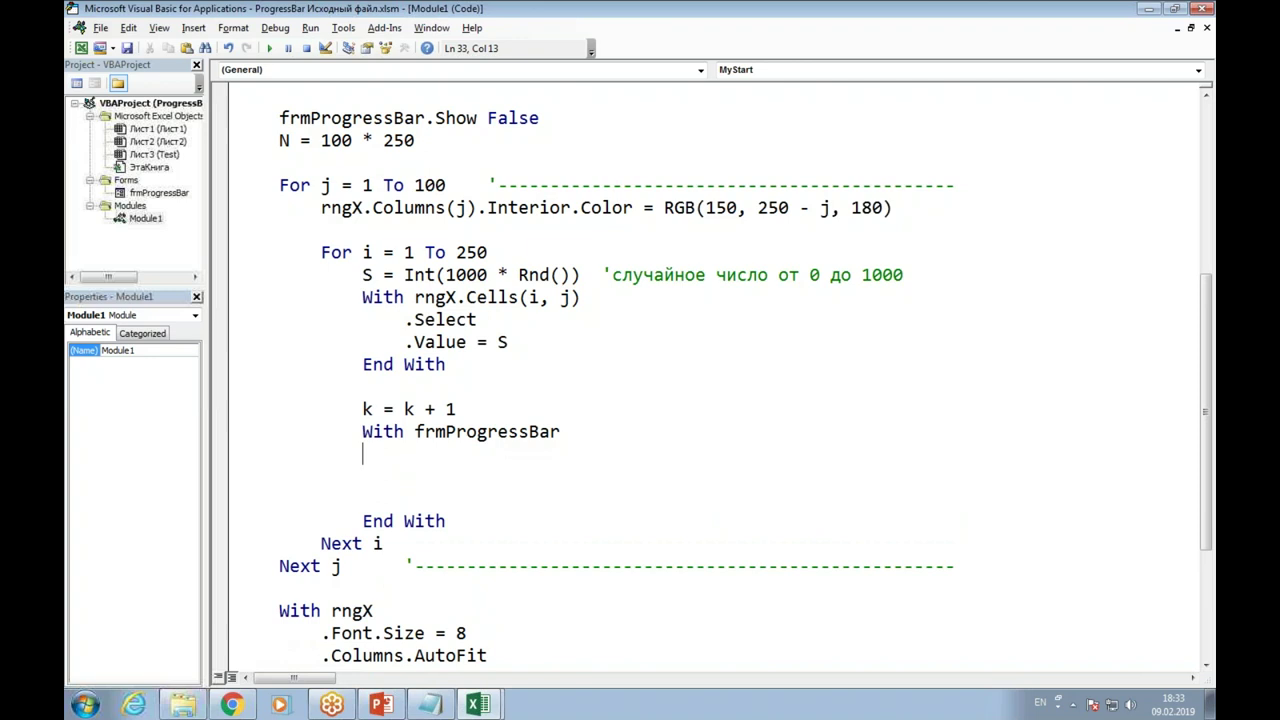
# Begin the indented line '.Label1.Caption = Forma' inside the With block
pyautogui.press('Tab')
pyautogui.write('.')
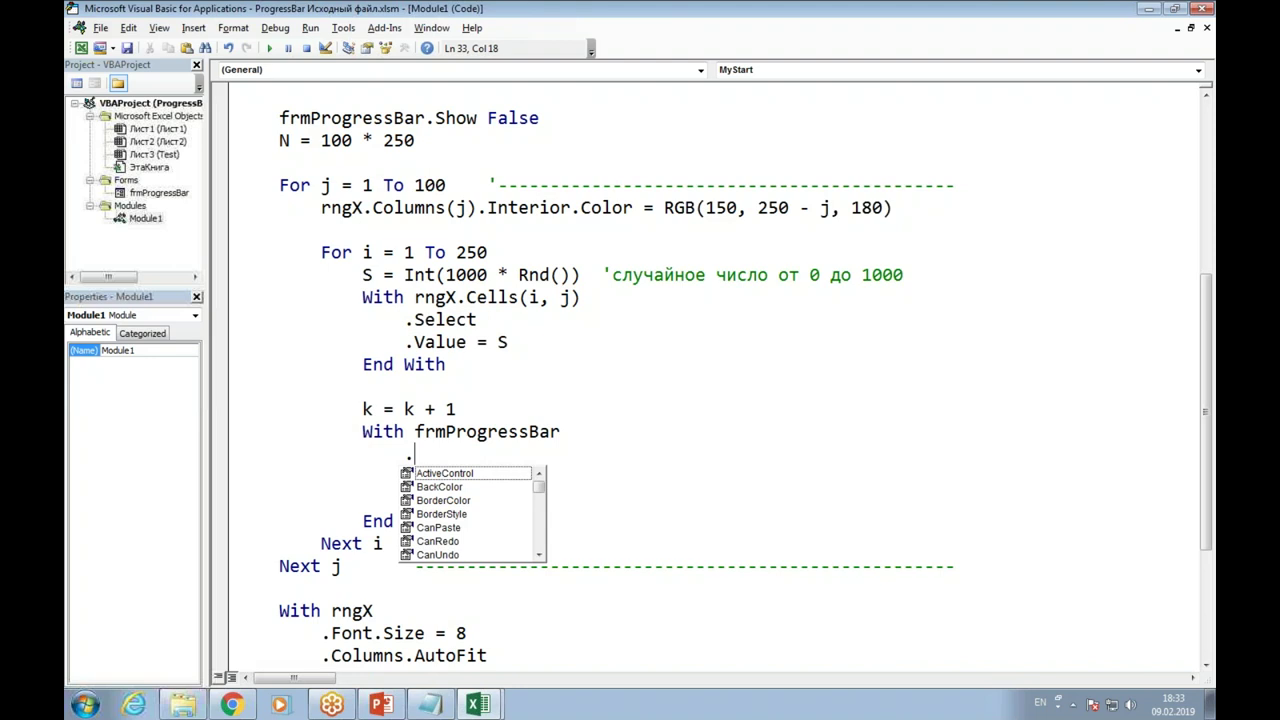
pyautogui.write('l')
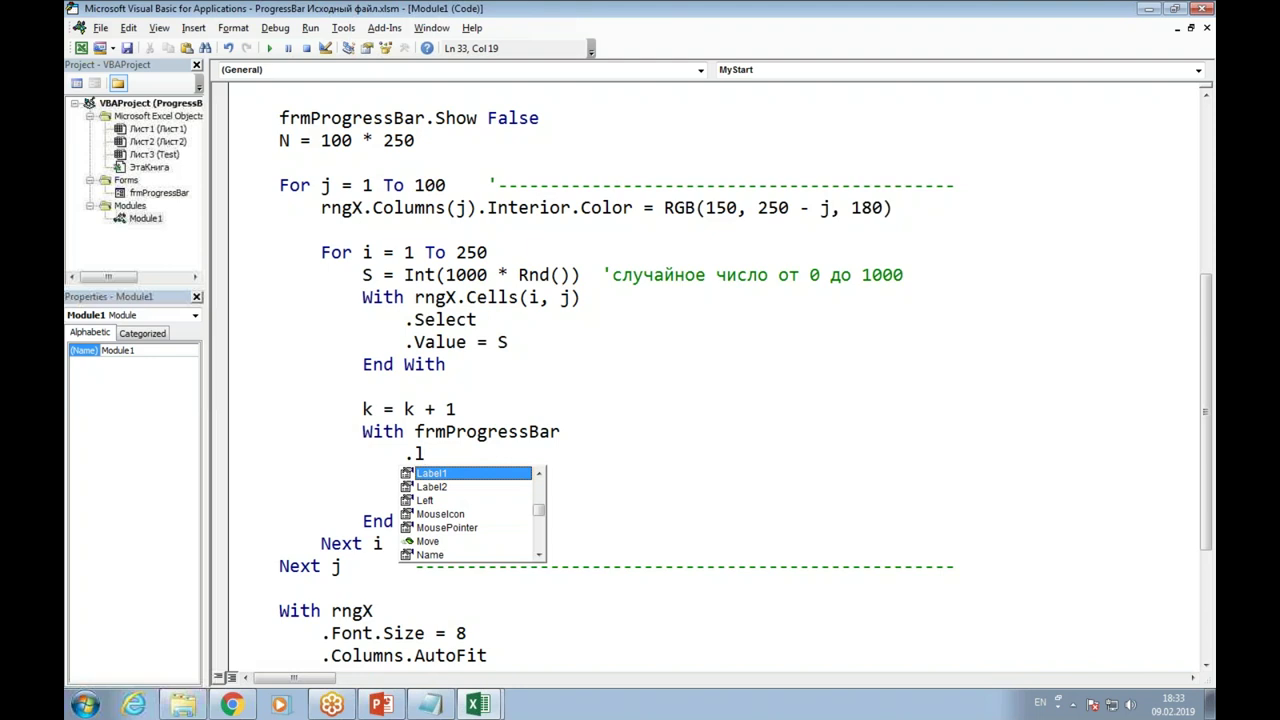
pyautogui.press('Tab')
pyautogui.write('.ca')
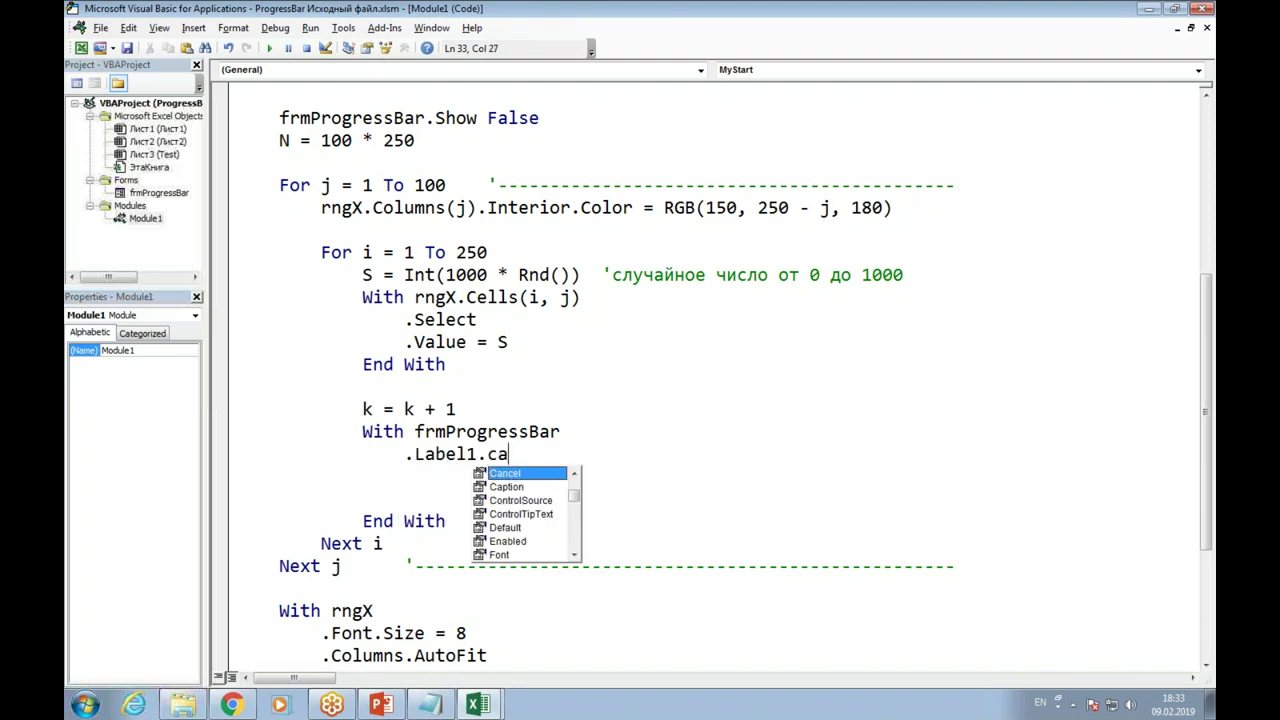
pyautogui.press('Down')
pyautogui.press('Tab')
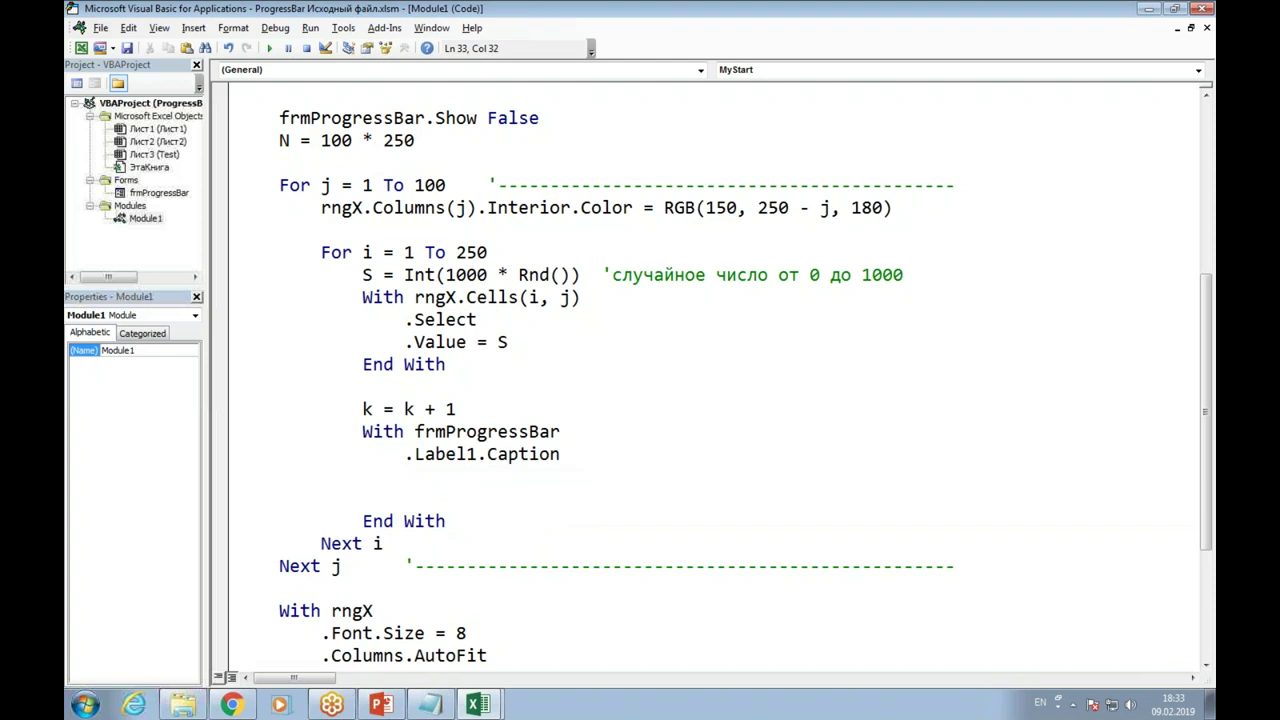
pyautogui.write('=')
pyautogui.write('formas')
pyautogui.press('BackSpace')
# Finish the caption line as Format(CSng(k / N), "0%") for a whole-number percentage
pyautogui.write('t(')
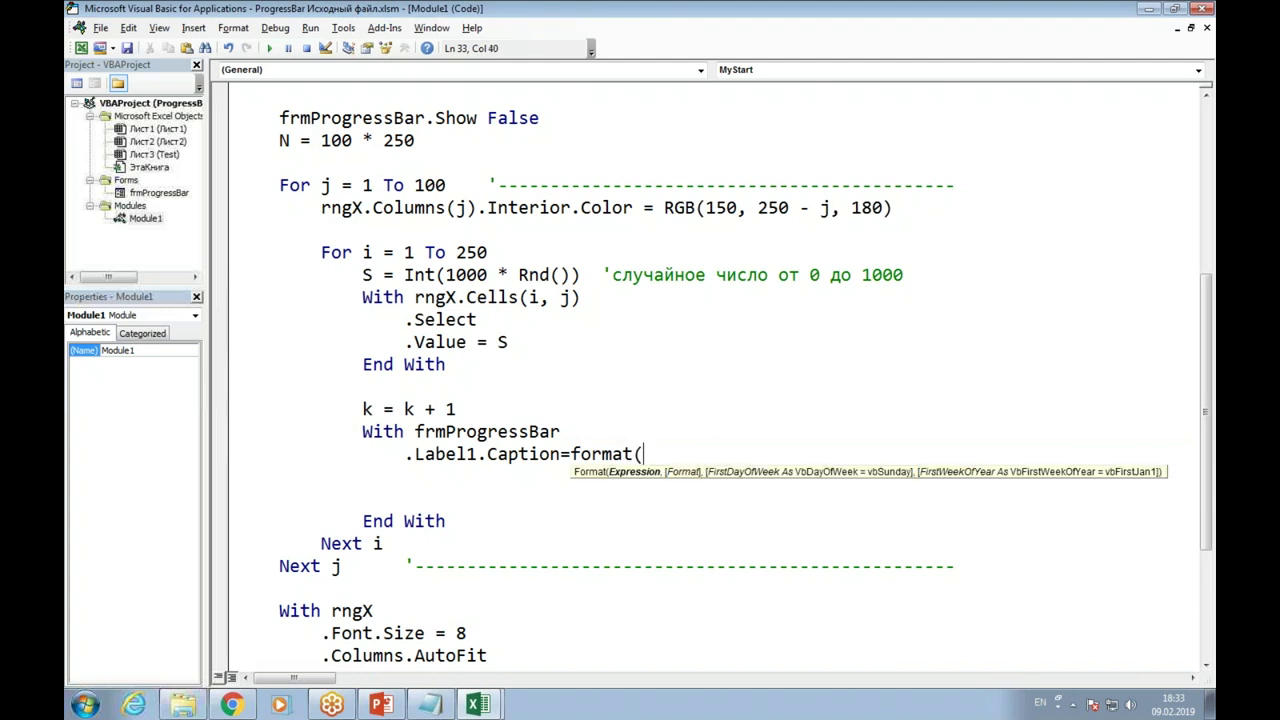
pyautogui.write('c')
pyautogui.write('sn')
pyautogui.write('g')
pyautogui.write('(')
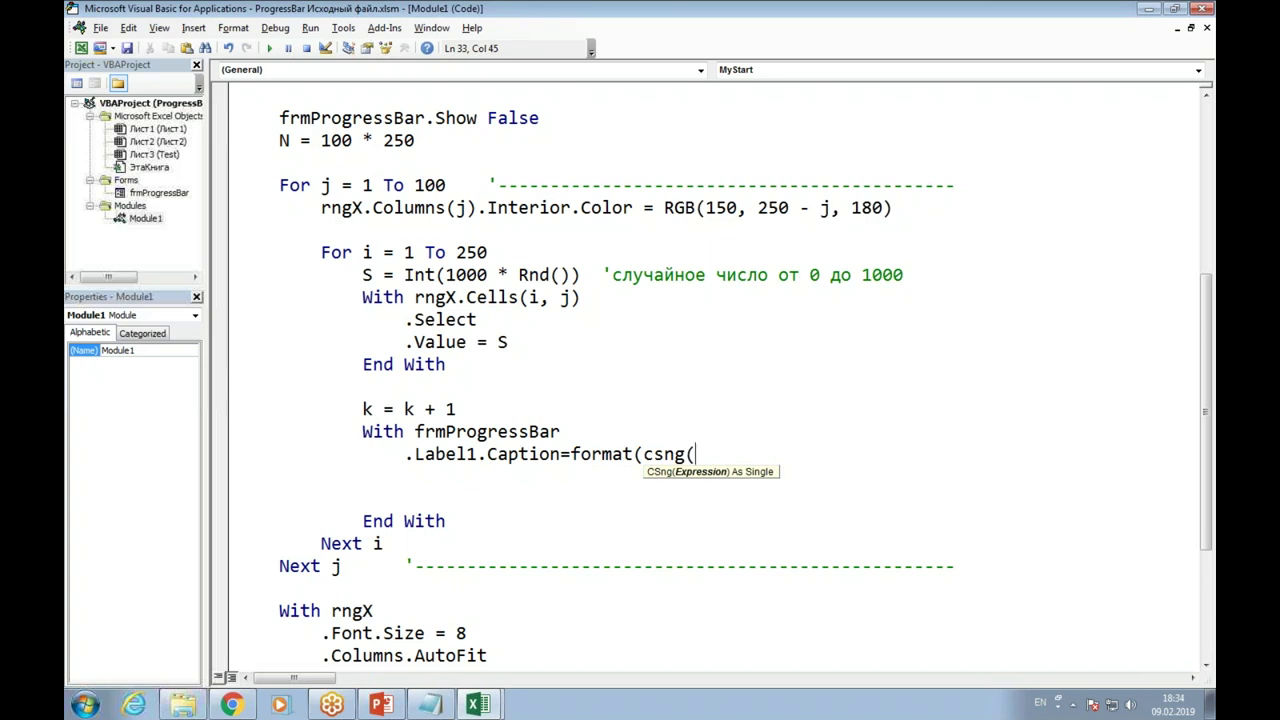
pyautogui.write('k')
pyautogui.write('/')
pyautogui.write('n')
pyautogui.write(')')
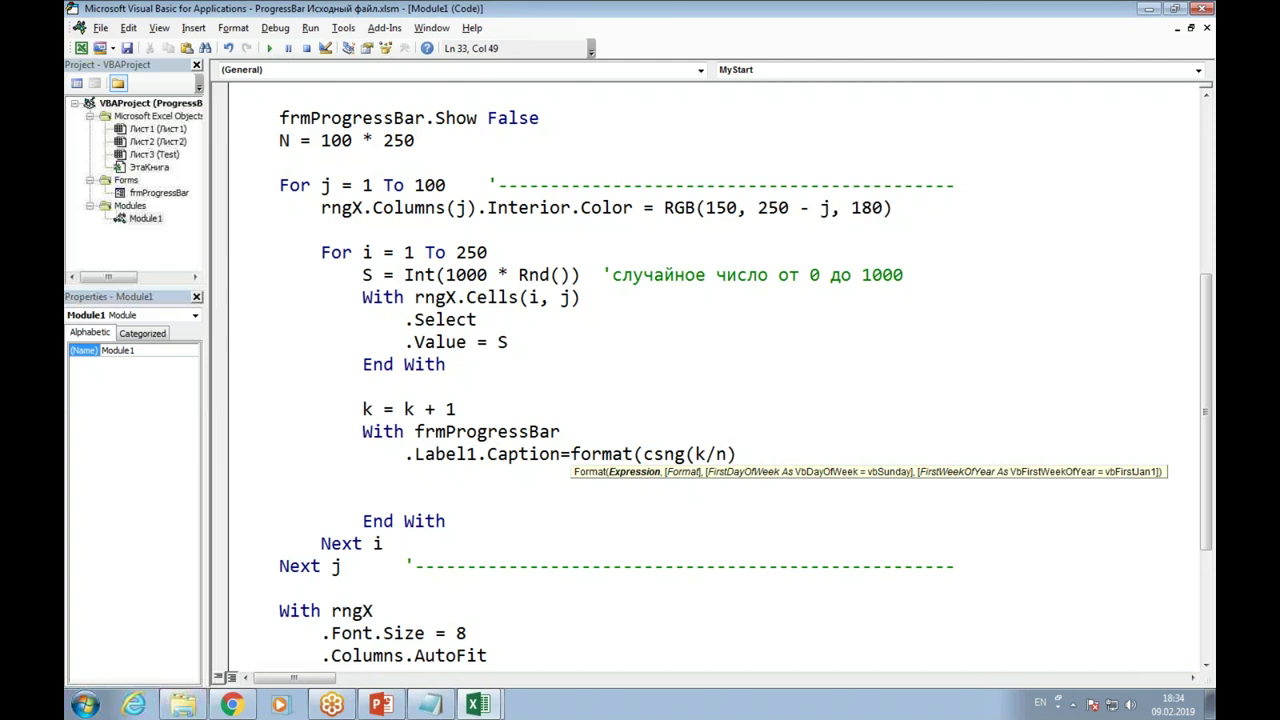
pyautogui.write(',"")')
pyautogui.press('Left')
pyautogui.press('Left')
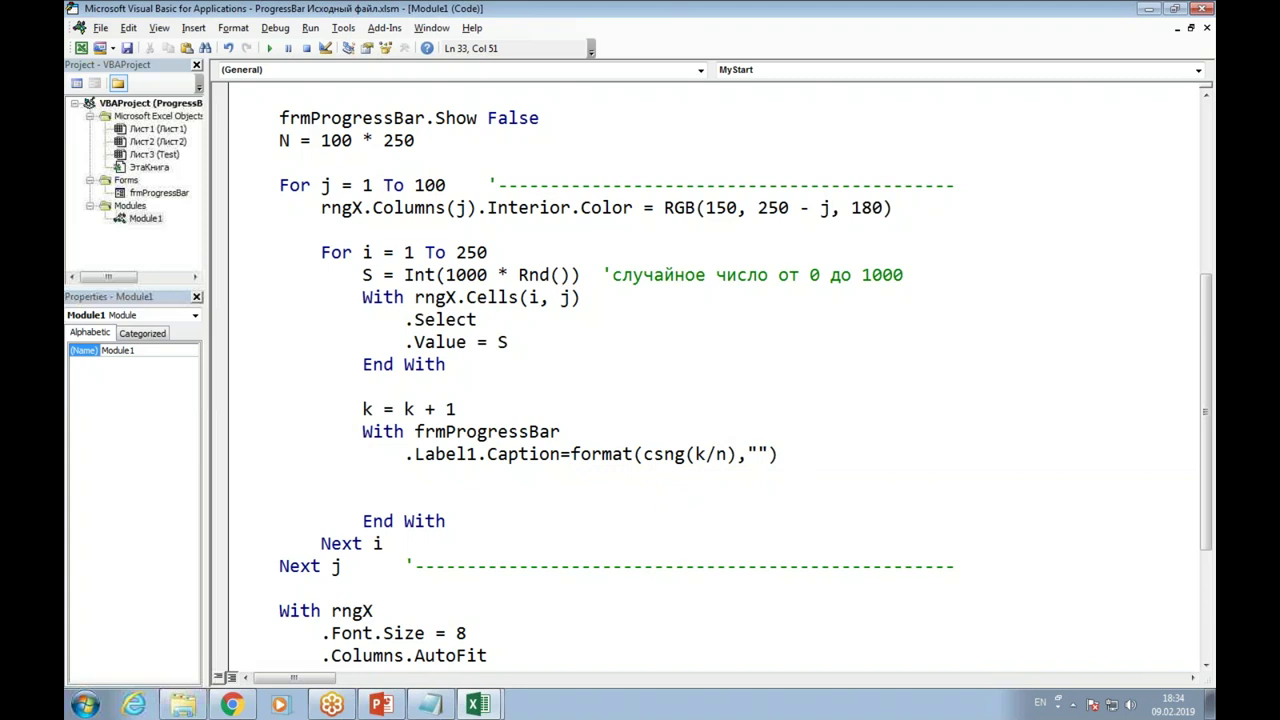
pyautogui.write('0%')
pyautogui.click(572, 407)
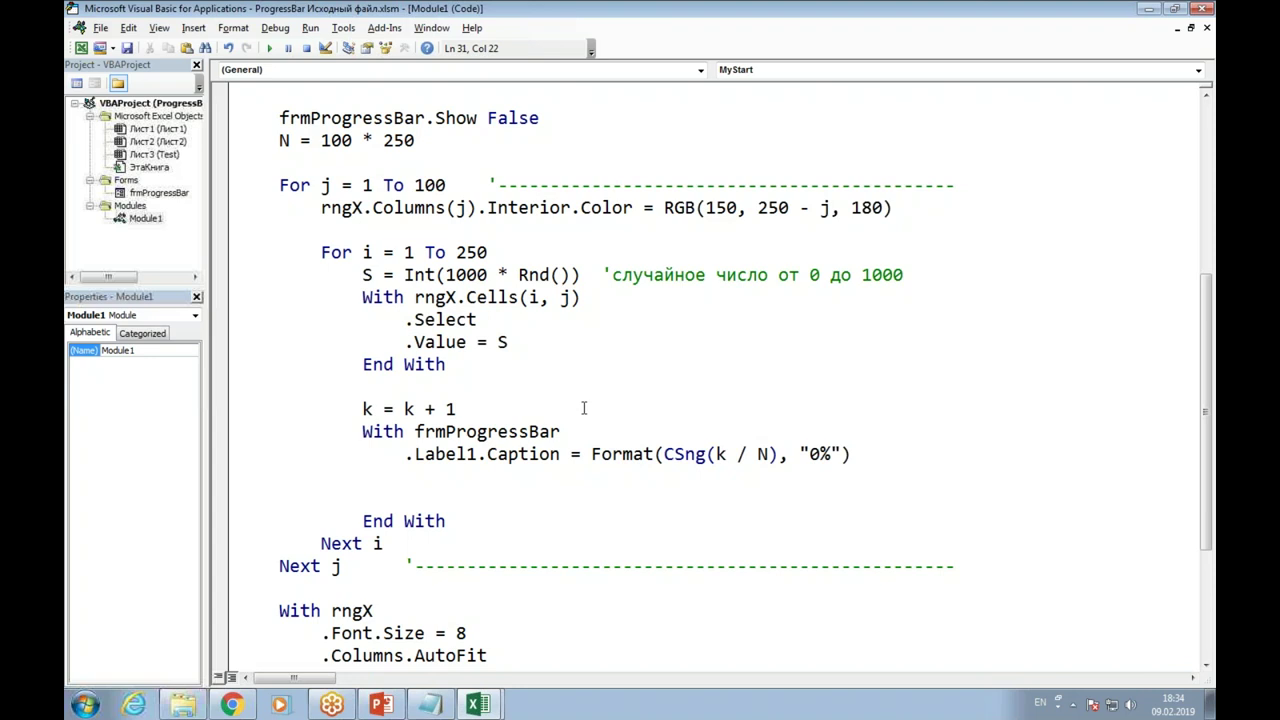
pyautogui.click(820, 458)
pyautogui.write('.')
pyautogui.write('0')
pyautogui.press('BackSpace')
pyautogui.press('BackSpace')
# Add an indented .Repaint line before End With in the frmProgressBar block
pyautogui.click(363, 476)
pyautogui.click(435, 504)
pyautogui.press('Tab')
pyautogui.write('.repaint')
pyautogui.press('Tab')
pyautogui.click(578, 321)
pyautogui.click(578, 284)
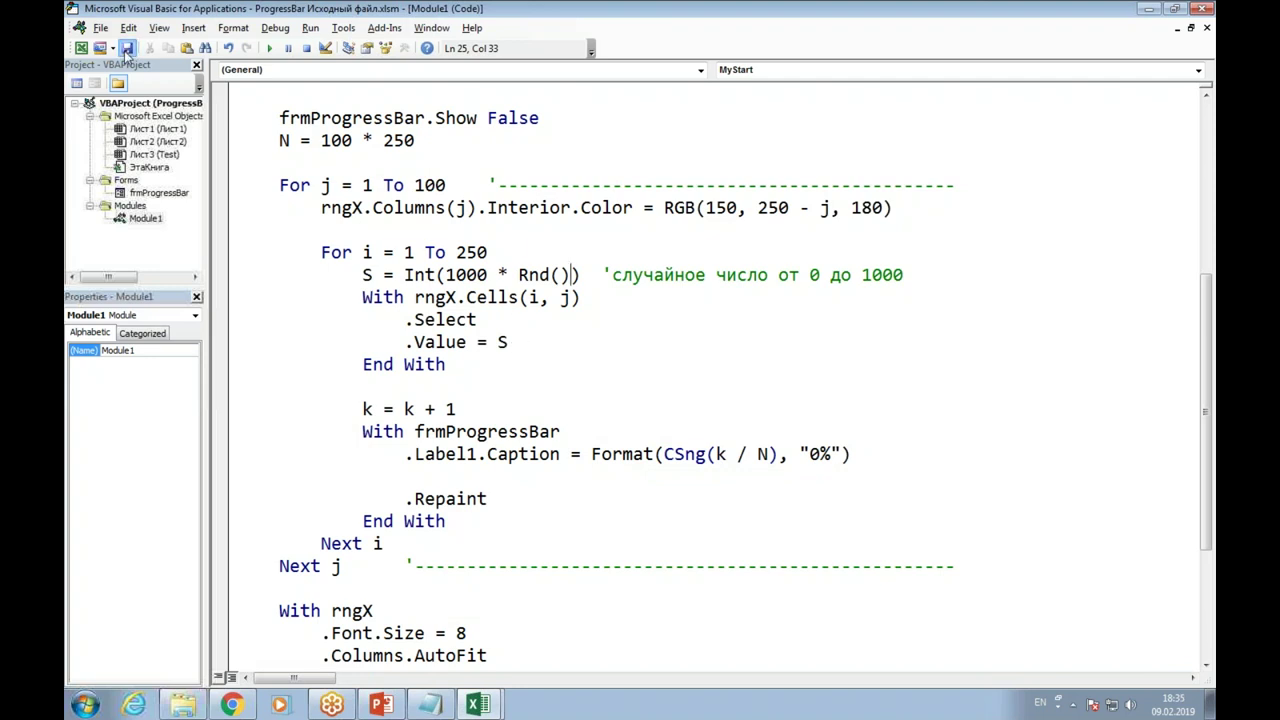
# Restore the Excel window and resize it into a bottom strip showing rows 1 and 2
pyautogui.click(483, 167)
pyautogui.click(467, 450)
pyautogui.moveTo(482, 705)
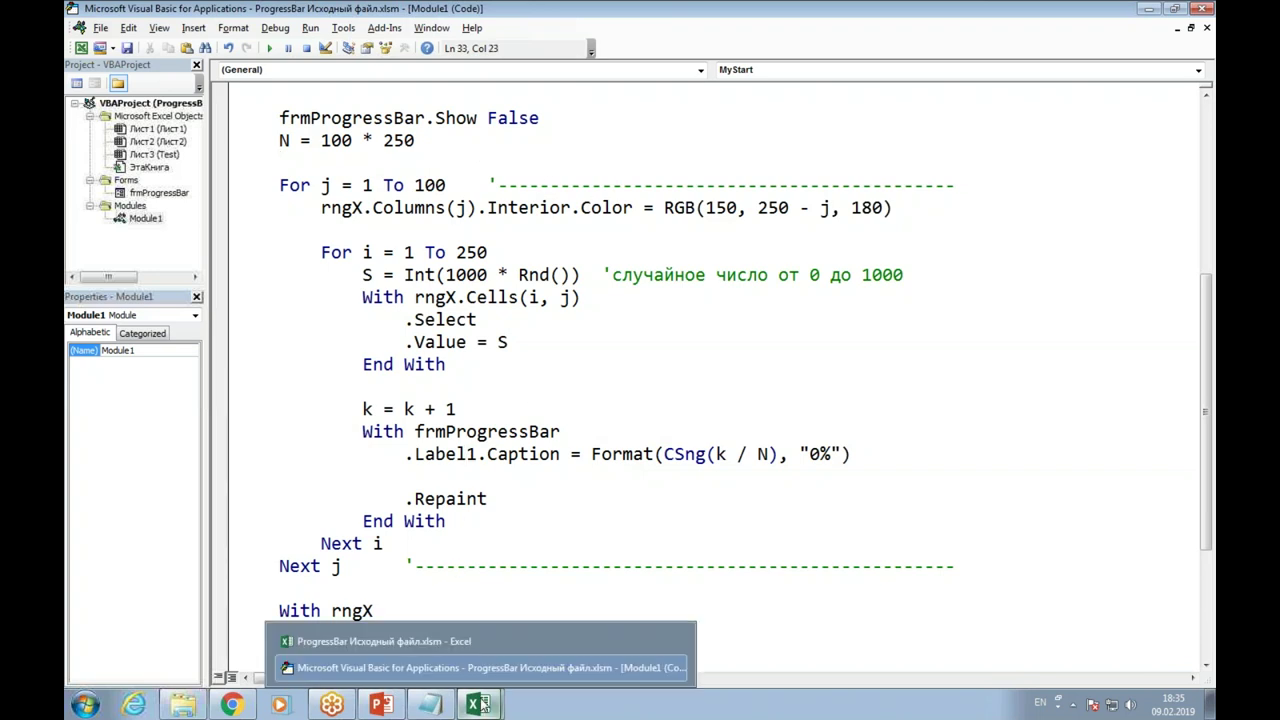
pyautogui.click(464, 642)
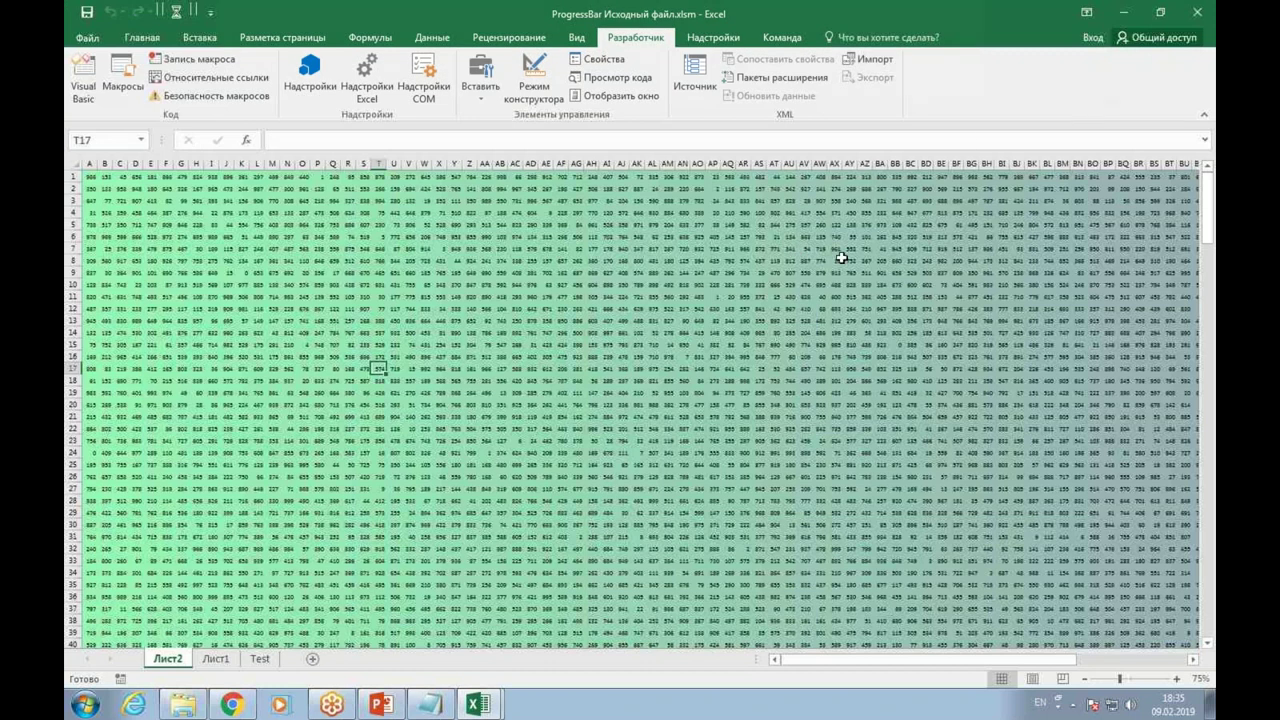
pyautogui.click(1162, 12)
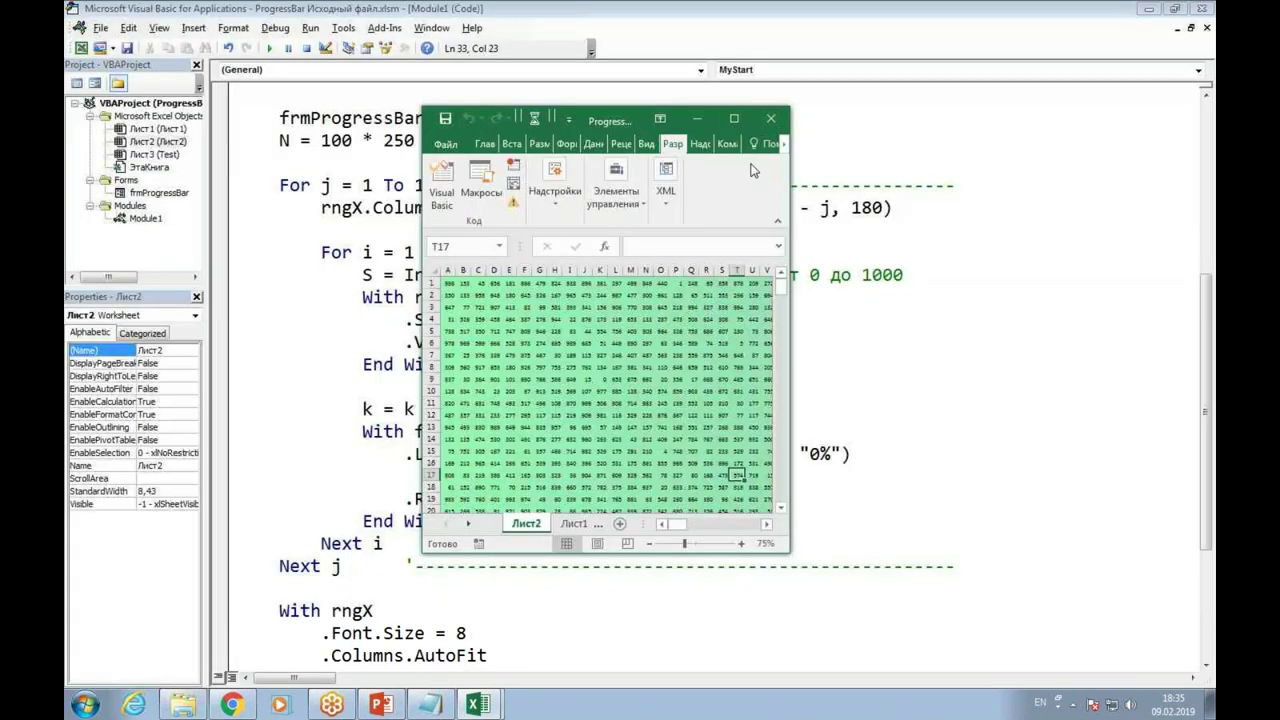
pyautogui.moveTo(615, 120); pyautogui.dragTo(240, 250)
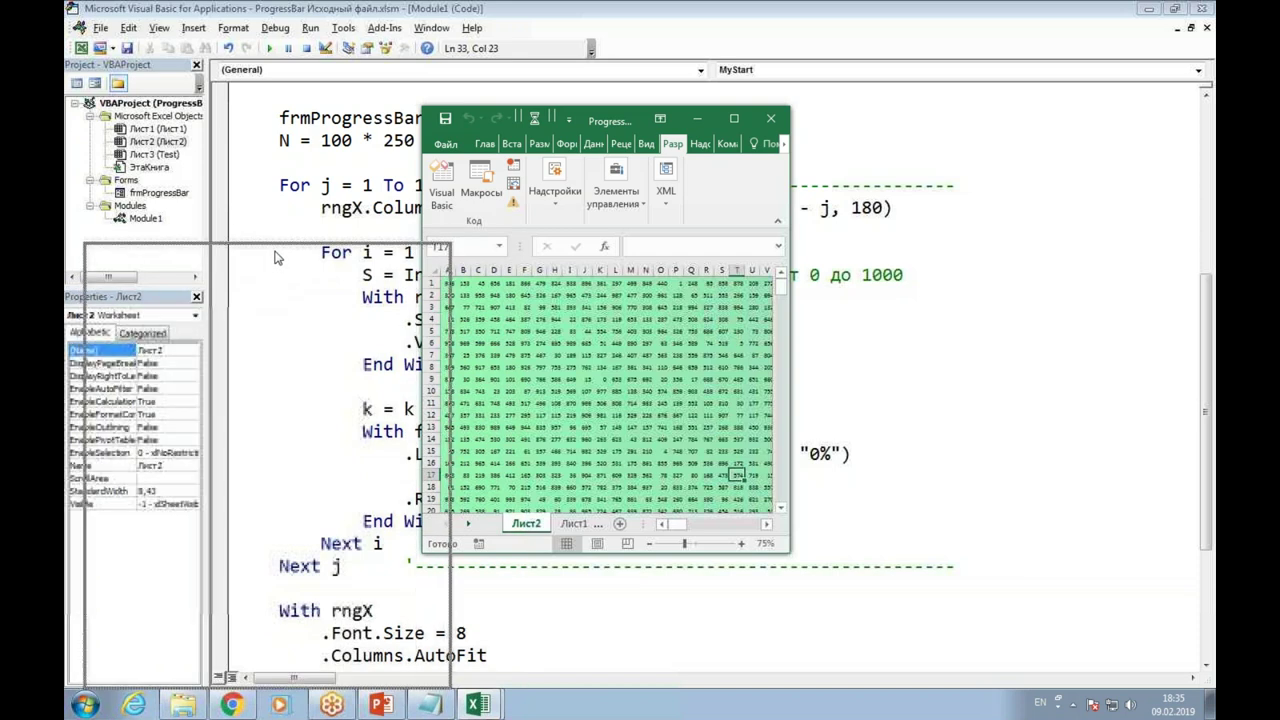
pyautogui.moveTo(240, 250); pyautogui.dragTo(258, 254)
pyautogui.moveTo(449, 252); pyautogui.dragTo(1030, 577)
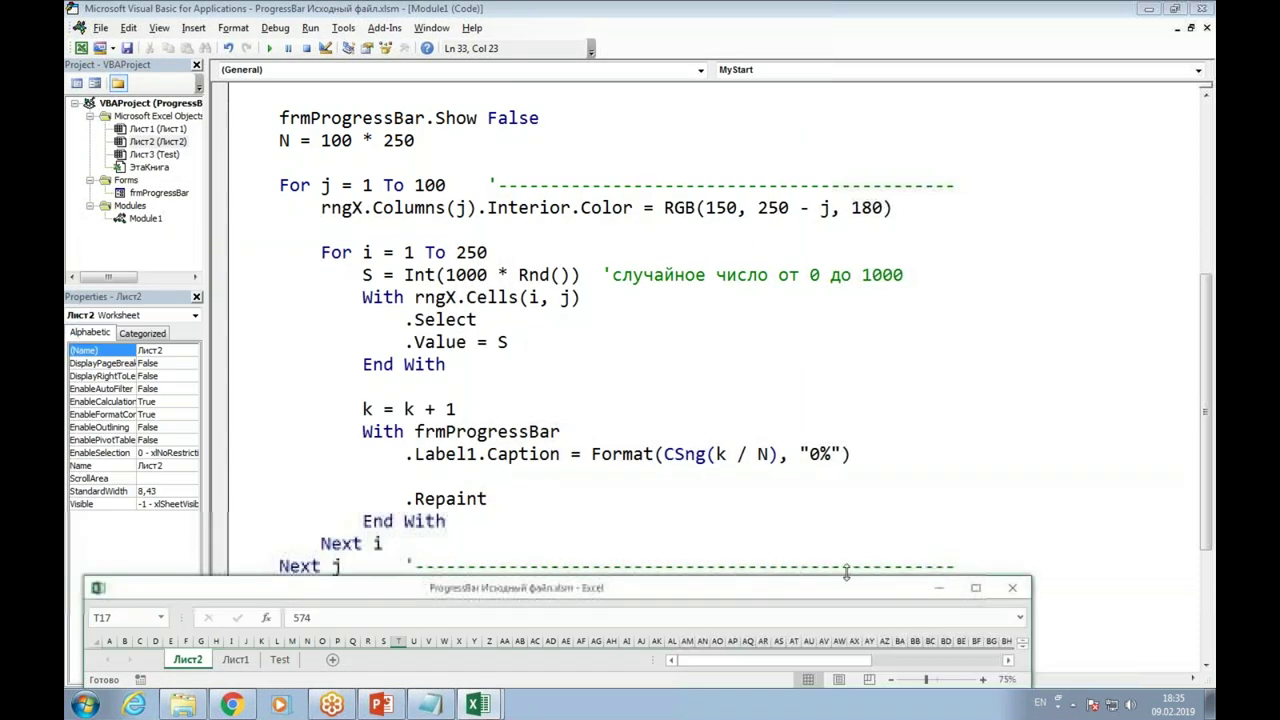
pyautogui.moveTo(852, 561); pyautogui.dragTo(852, 561)
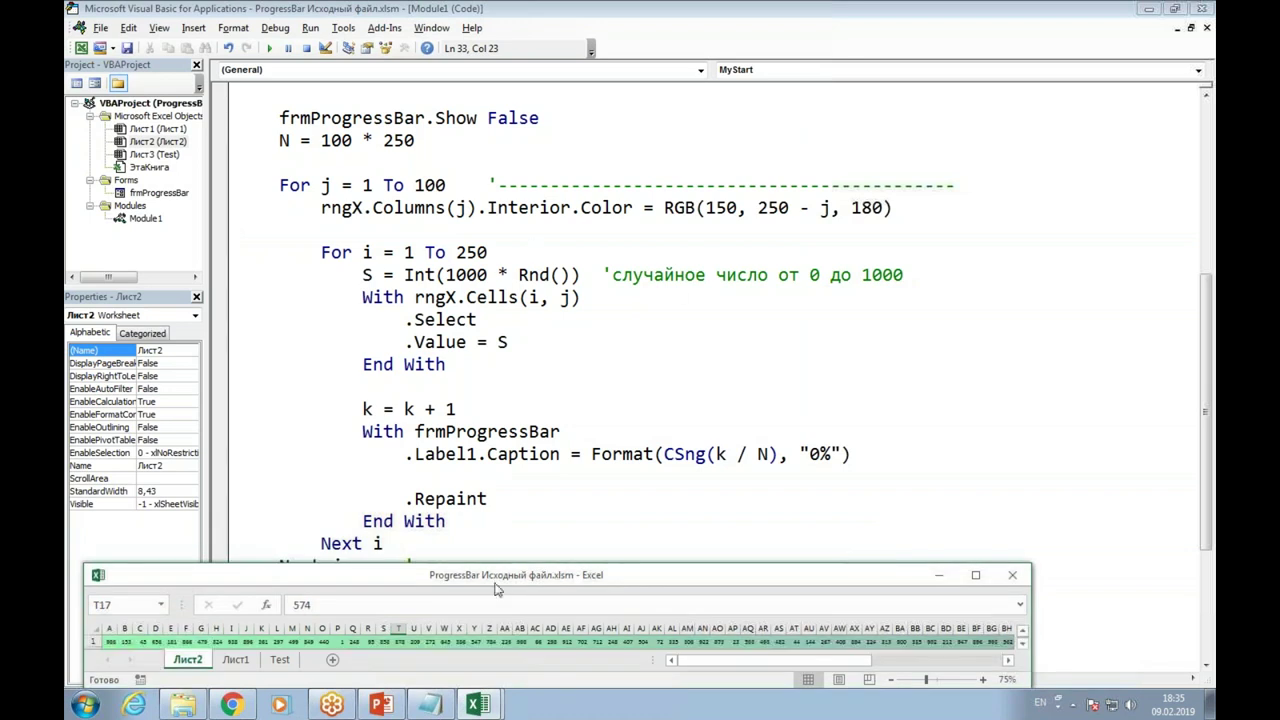
pyautogui.moveTo(490, 563); pyautogui.dragTo(490, 554)
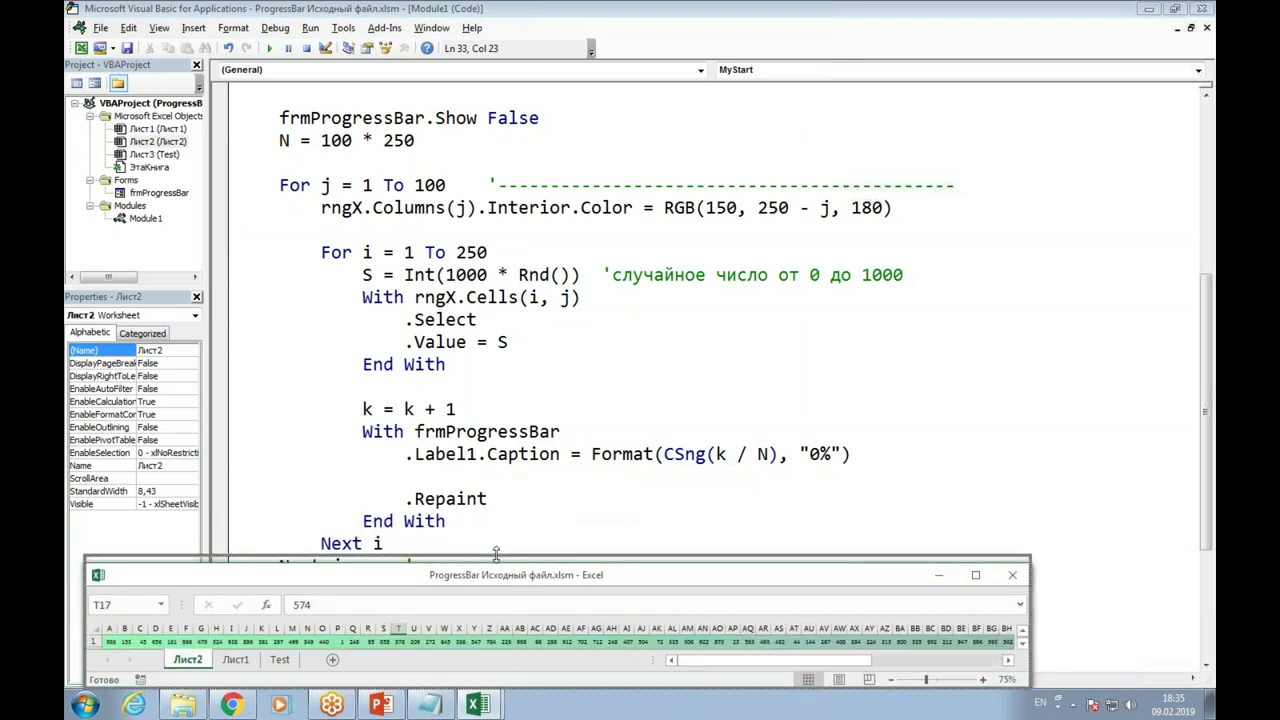
# Bring the VBA editor back in front of the Excel strip and run the macro
pyautogui.click(1206, 665)
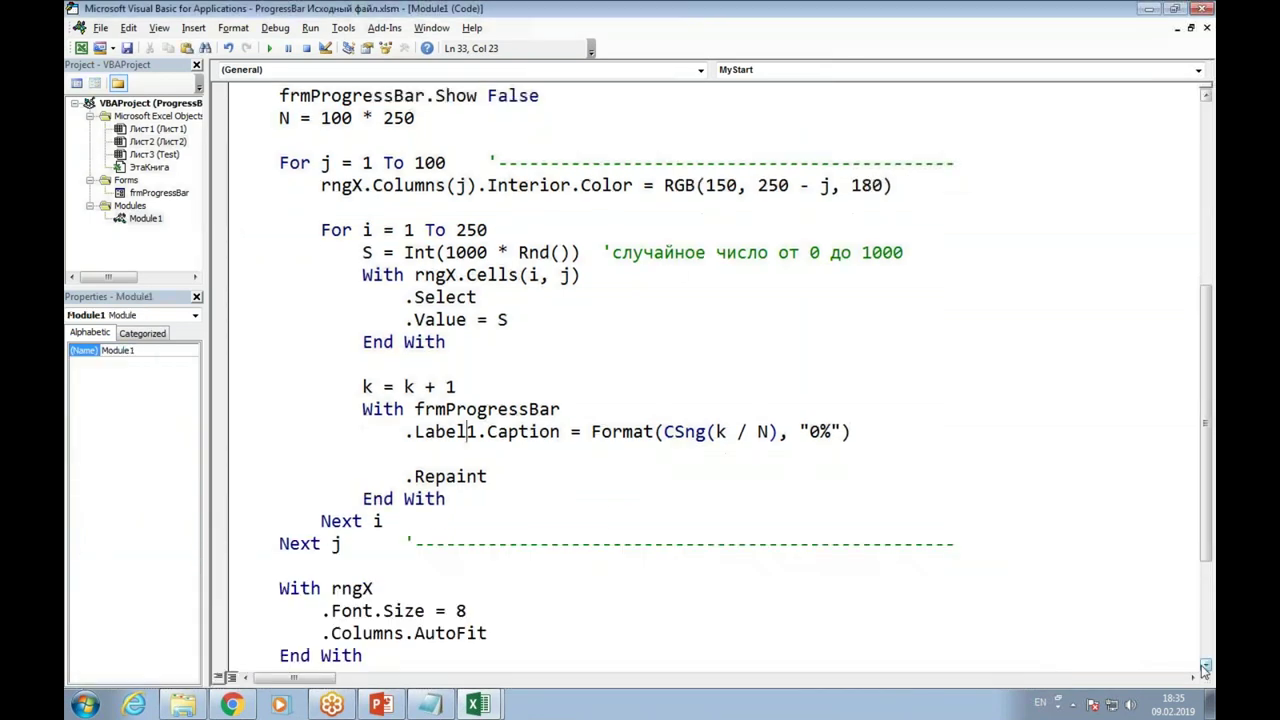
pyautogui.moveTo(483, 709)
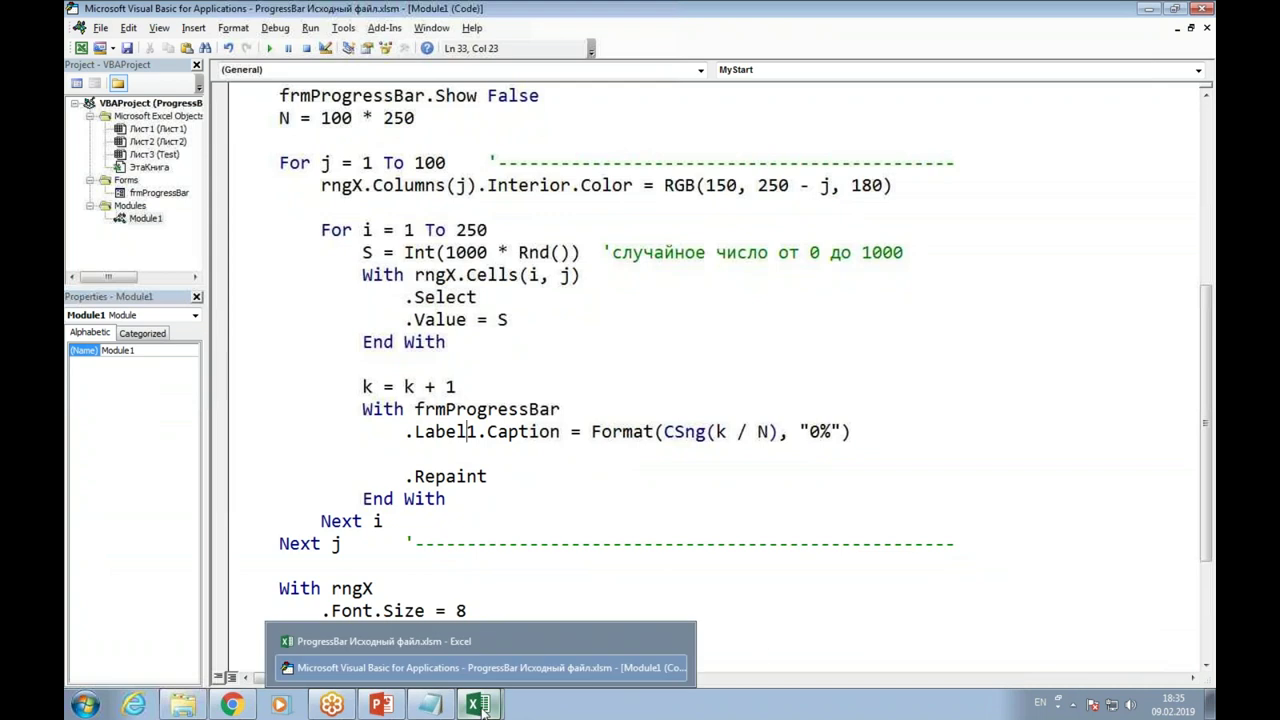
pyautogui.click(427, 646)
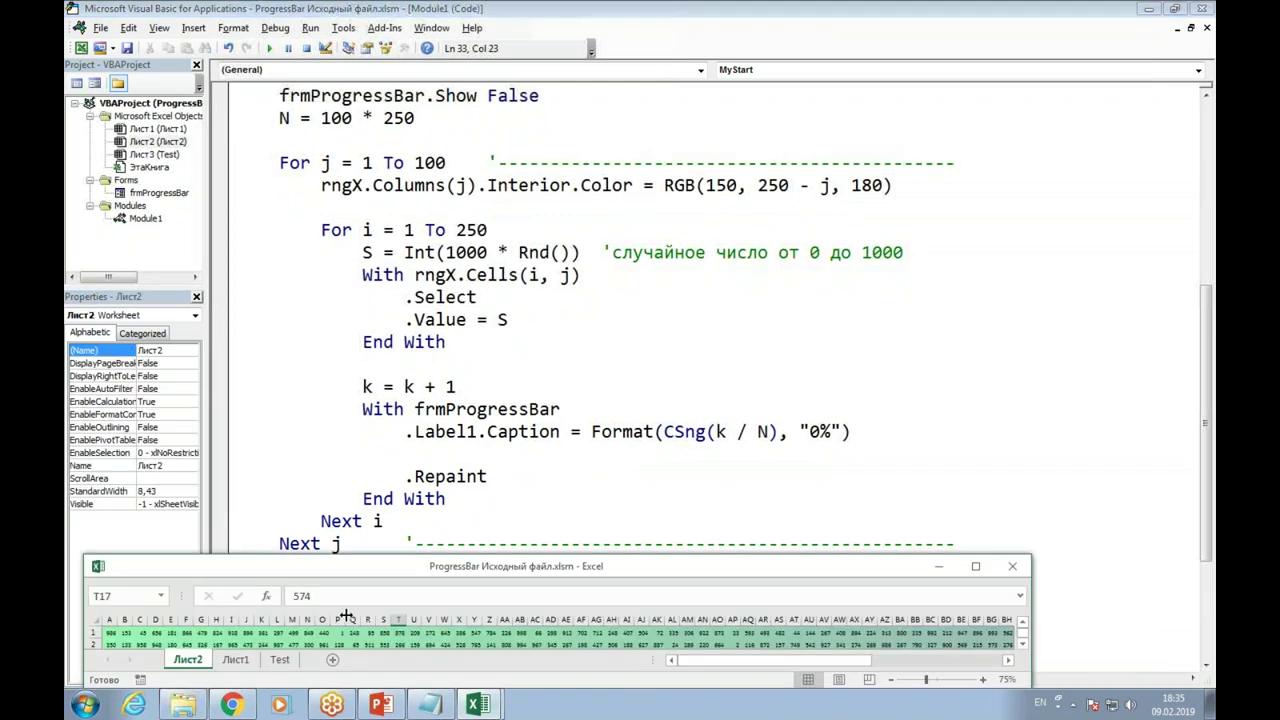
pyautogui.click(549, 276)
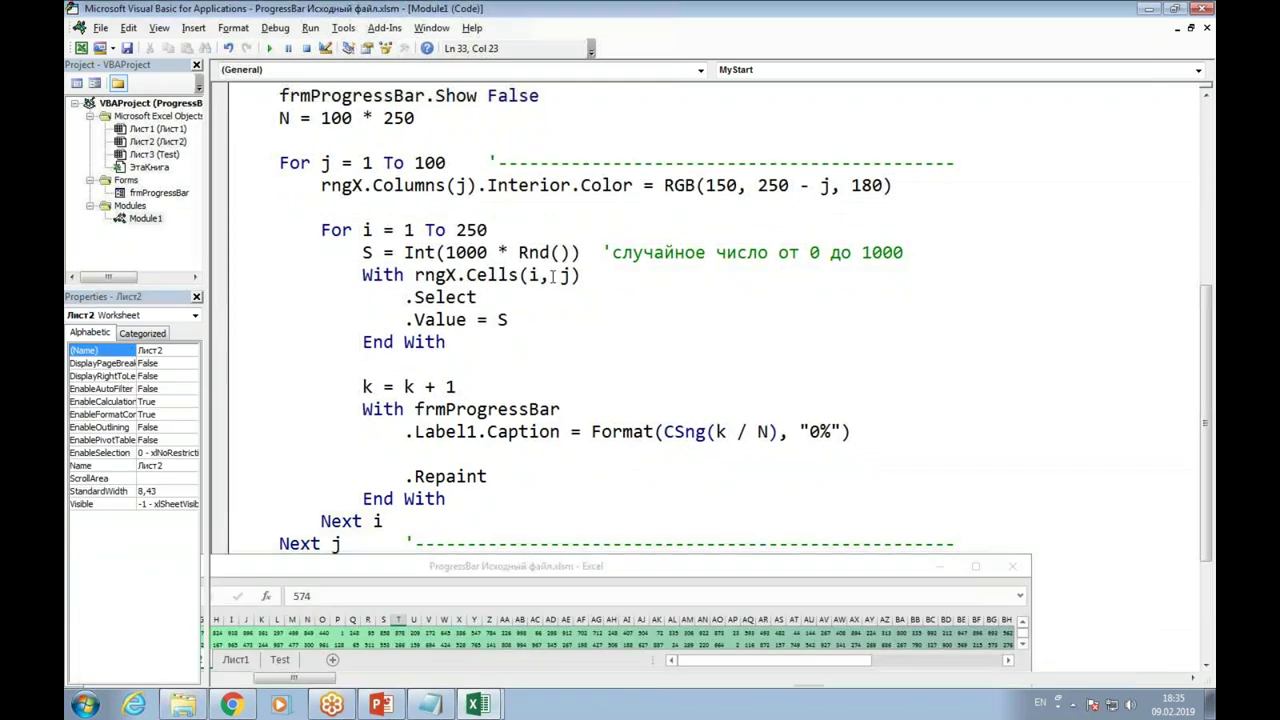
pyautogui.click(276, 49)
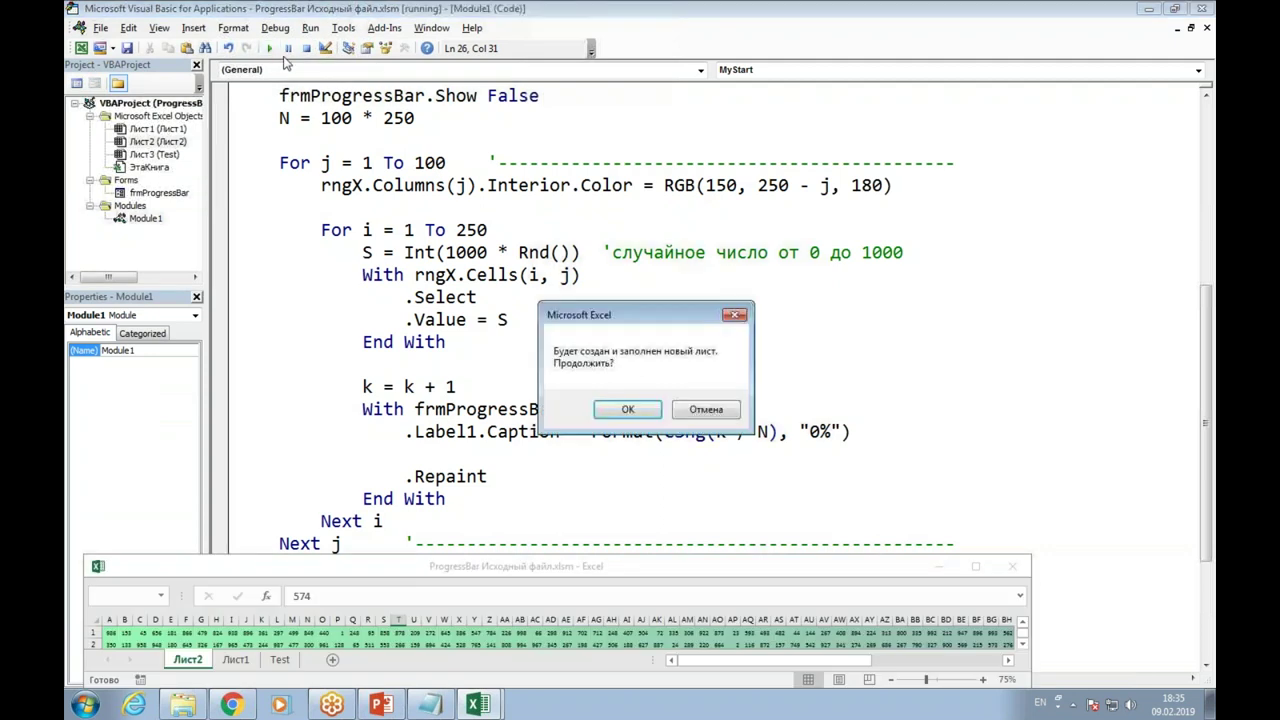
# Confirm creating and filling a new sheet so MyStart's progress window starts
pyautogui.click(646, 417)
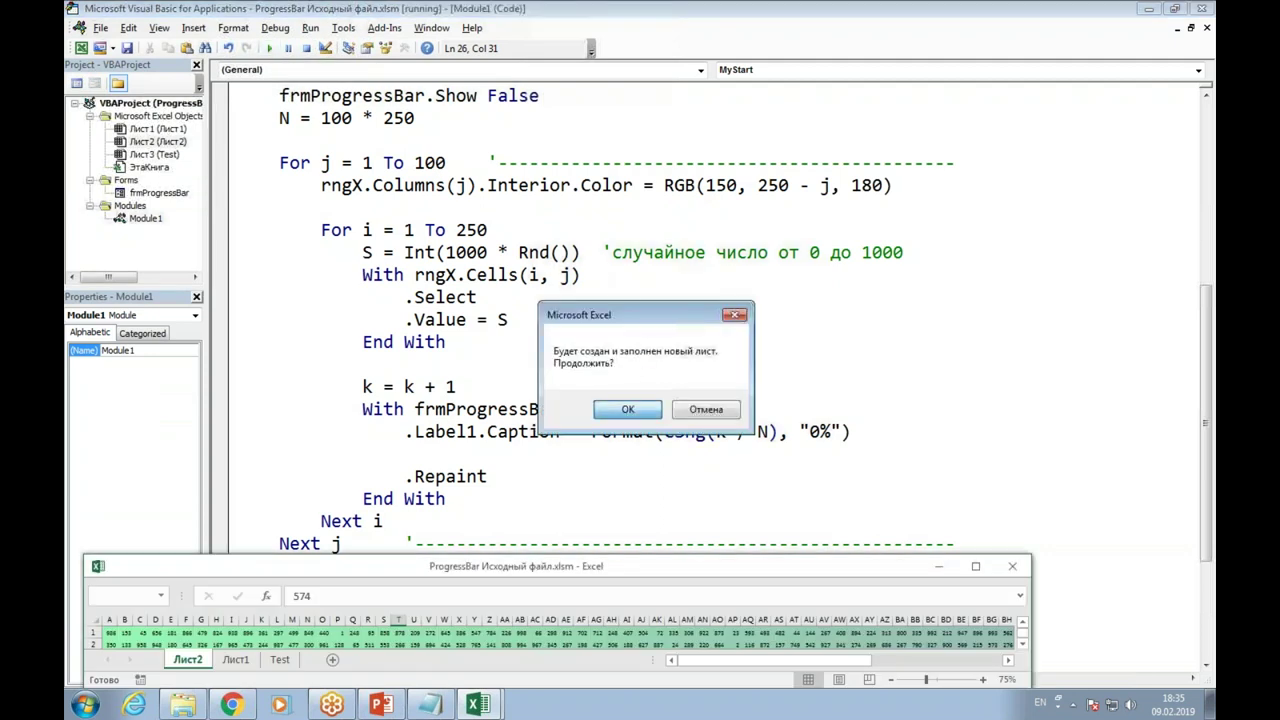
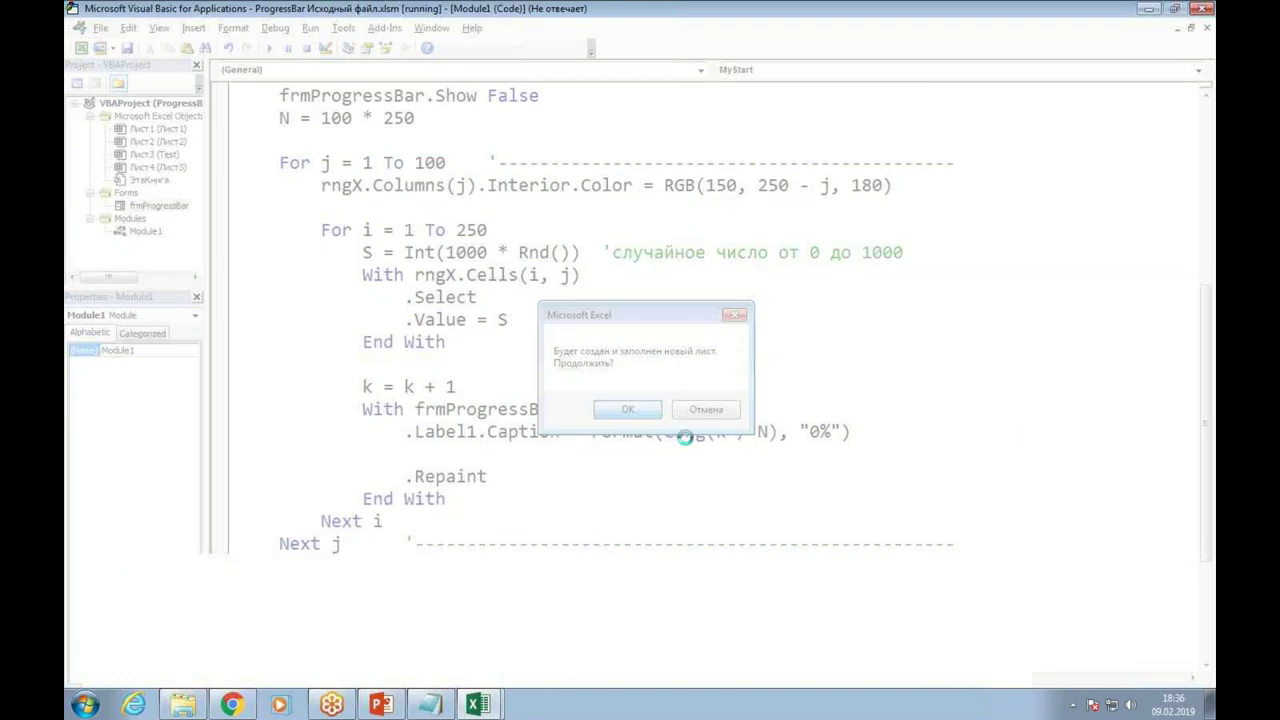
# Watch the MyStart macro fill a new Excel sheet, then dismiss its 1 min 16 s run-time message
pyautogui.moveTo(492, 706)
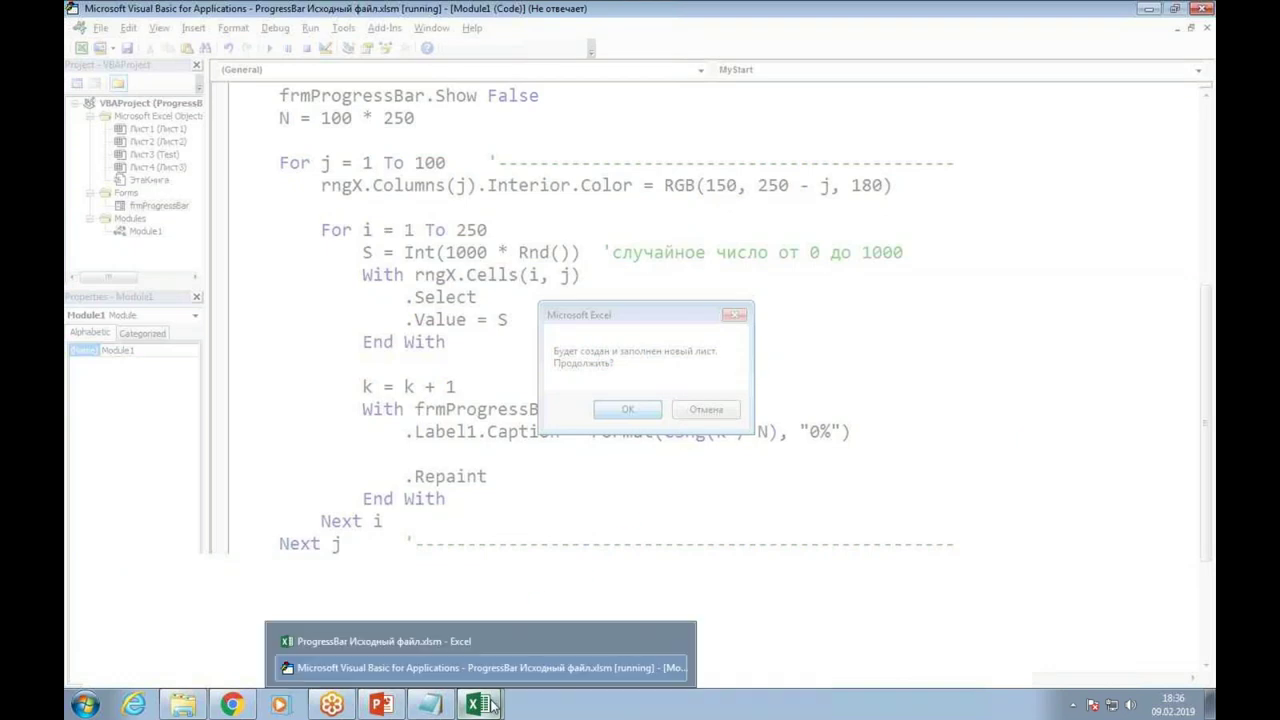
pyautogui.click(472, 648)
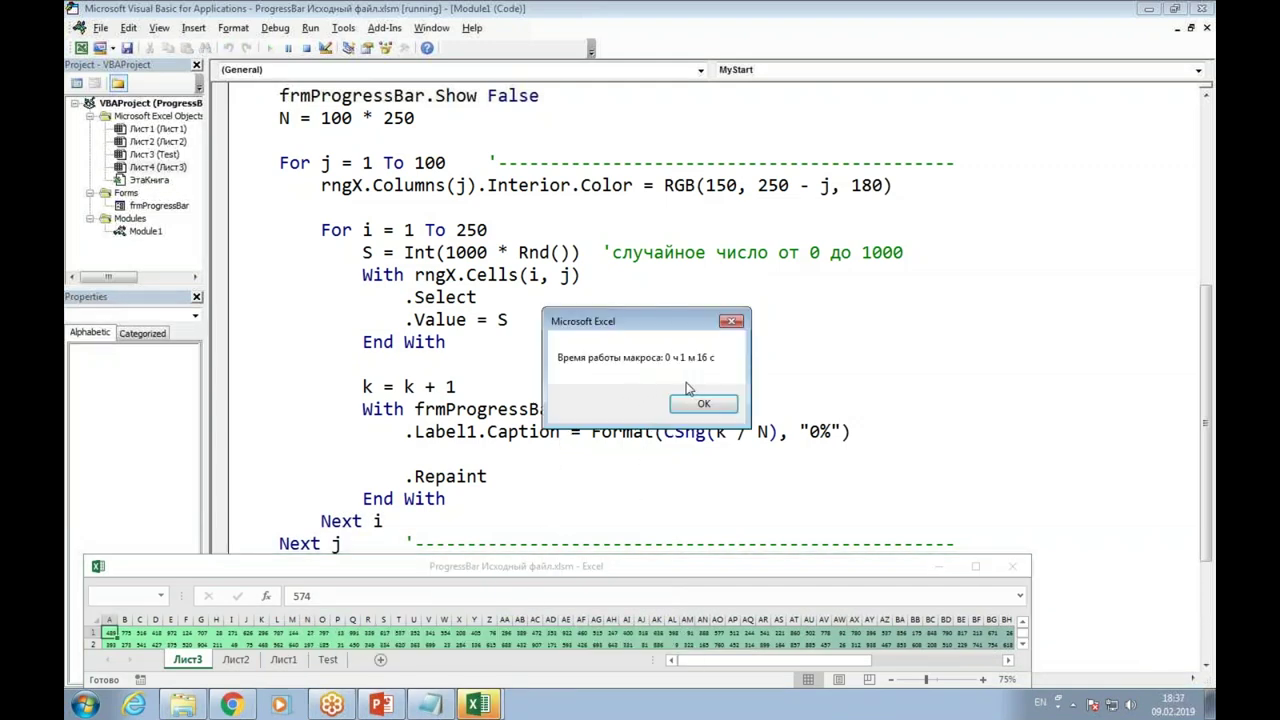
pyautogui.click(703, 404)
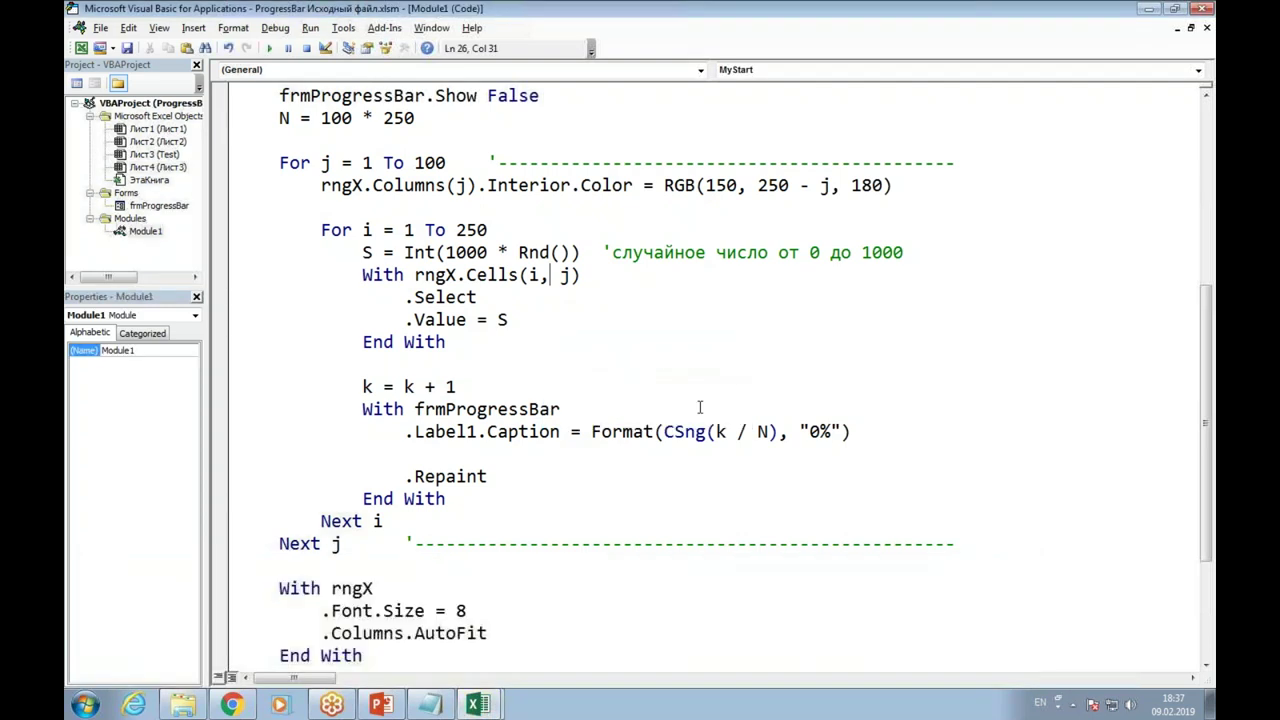
# Delete the duplicate N = 100 * 250 line from the macro
pyautogui.scroll(3, 630, 389)
pyautogui.scroll(1, 630, 389)
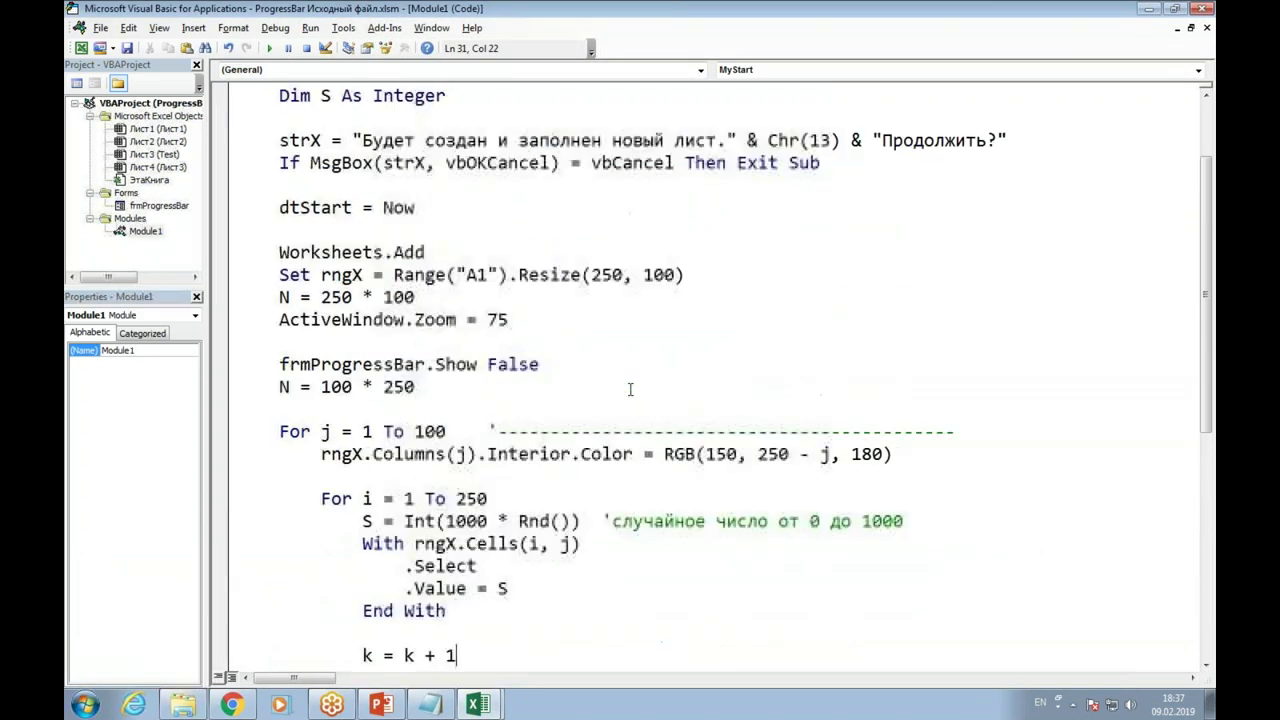
pyautogui.moveTo(222, 387); pyautogui.dragTo(218, 389)
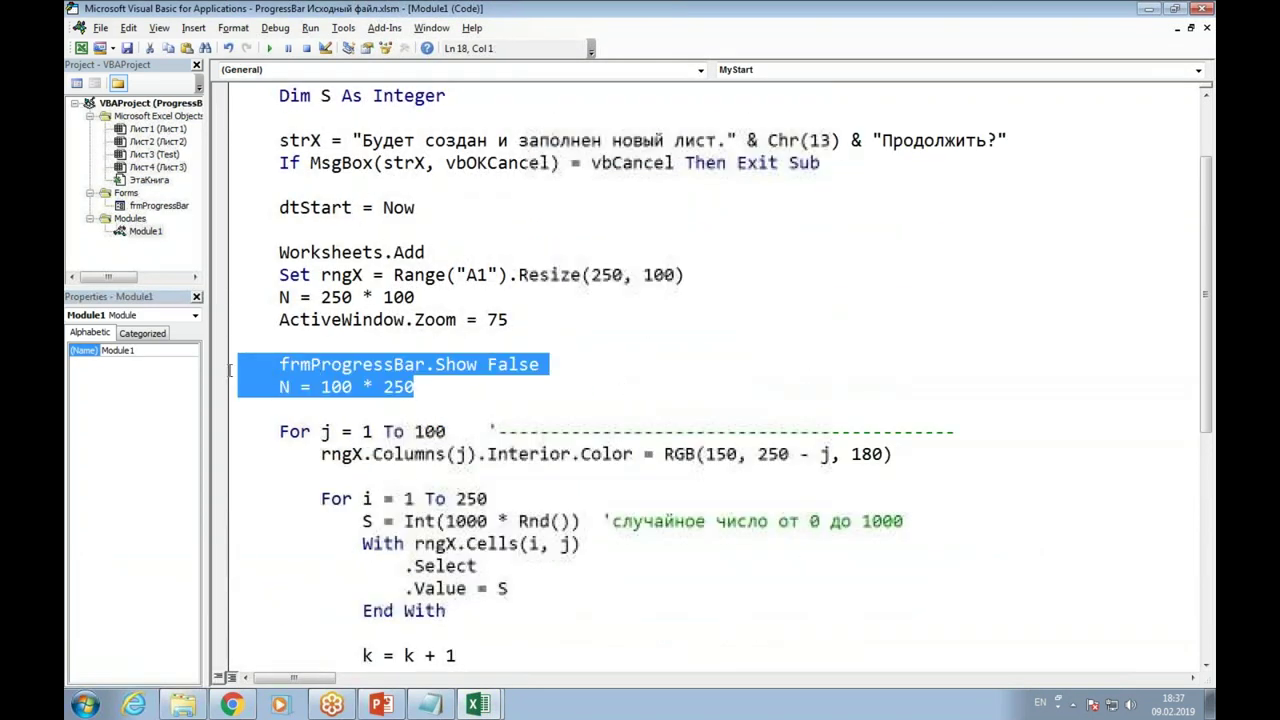
pyautogui.click(420, 302)
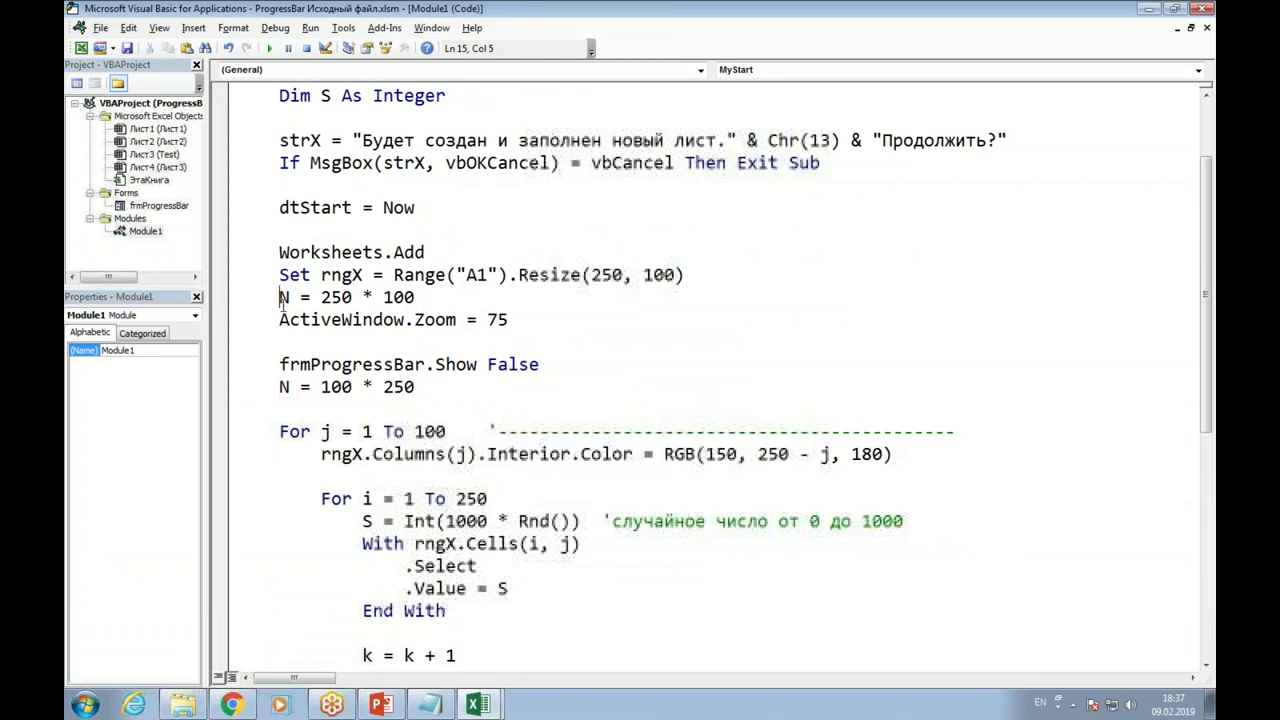
pyautogui.moveTo(414, 387); pyautogui.dragTo(250, 385)
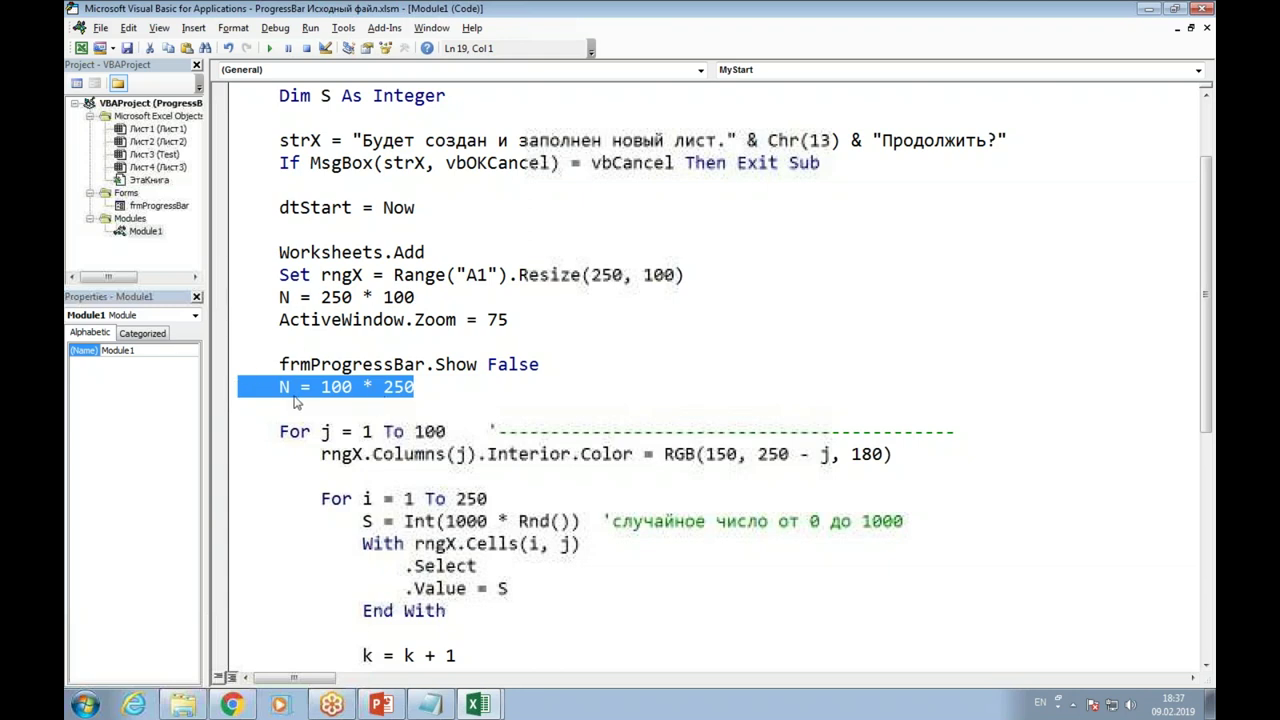
pyautogui.press('Delete')
# Remove the leftover blank line so only N = 250 * 100 remains
pyautogui.click(437, 294)
pyautogui.click(237, 385)
pyautogui.press('Delete')
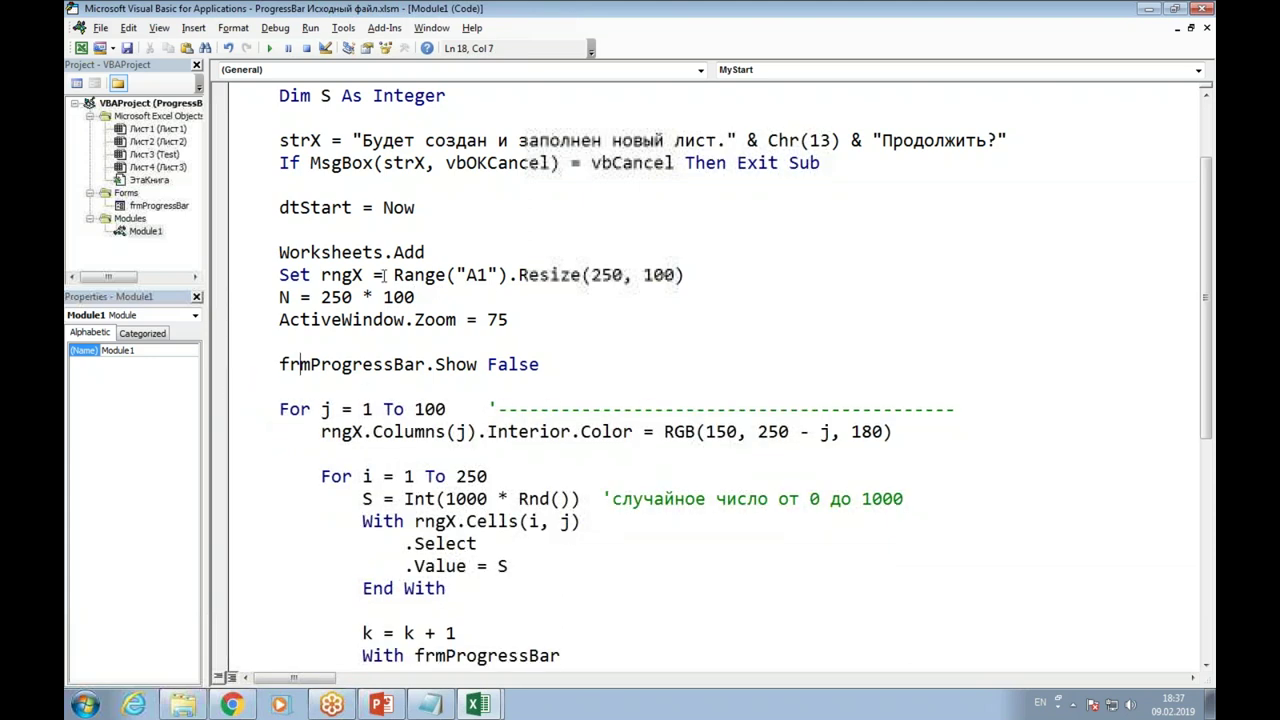
pyautogui.click(570, 258)
pyautogui.click(441, 304)
# Open the frmProgressBar UserForm in the designer
pyautogui.scroll(-1, 443, 317)
pyautogui.scroll(-1, 443, 317)
pyautogui.scroll(-1, 443, 317)
pyautogui.scroll(-1, 443, 317)
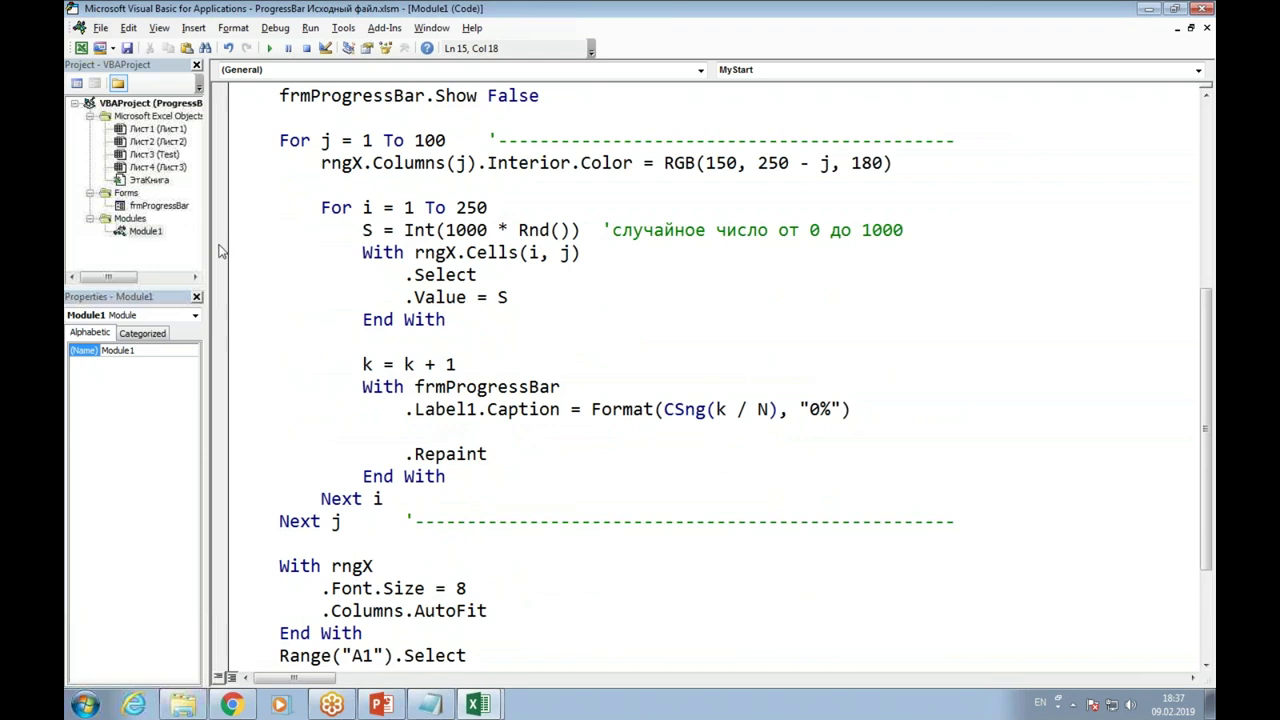
pyautogui.doubleClick(182, 207)
# Check Label1's Width of 200 in the widened Properties window, then reopen Module1's code
pyautogui.click(316, 118)
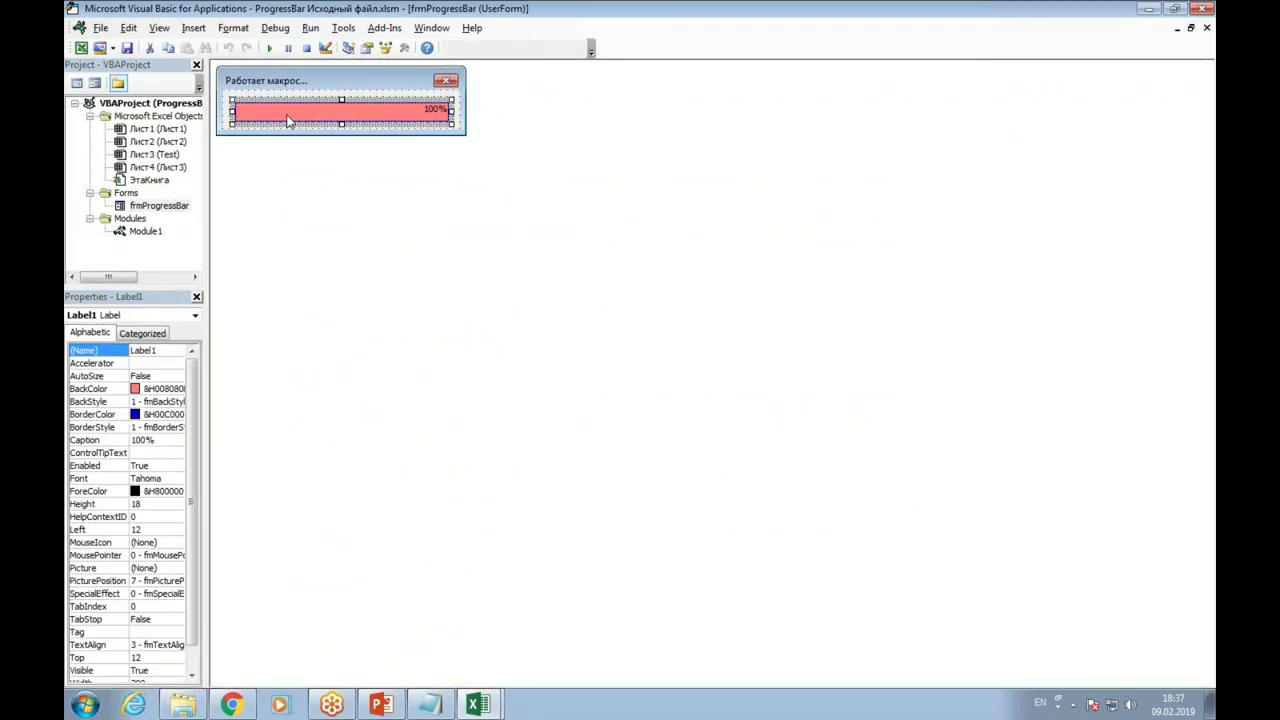
pyautogui.moveTo(212, 330); pyautogui.dragTo(384, 329)
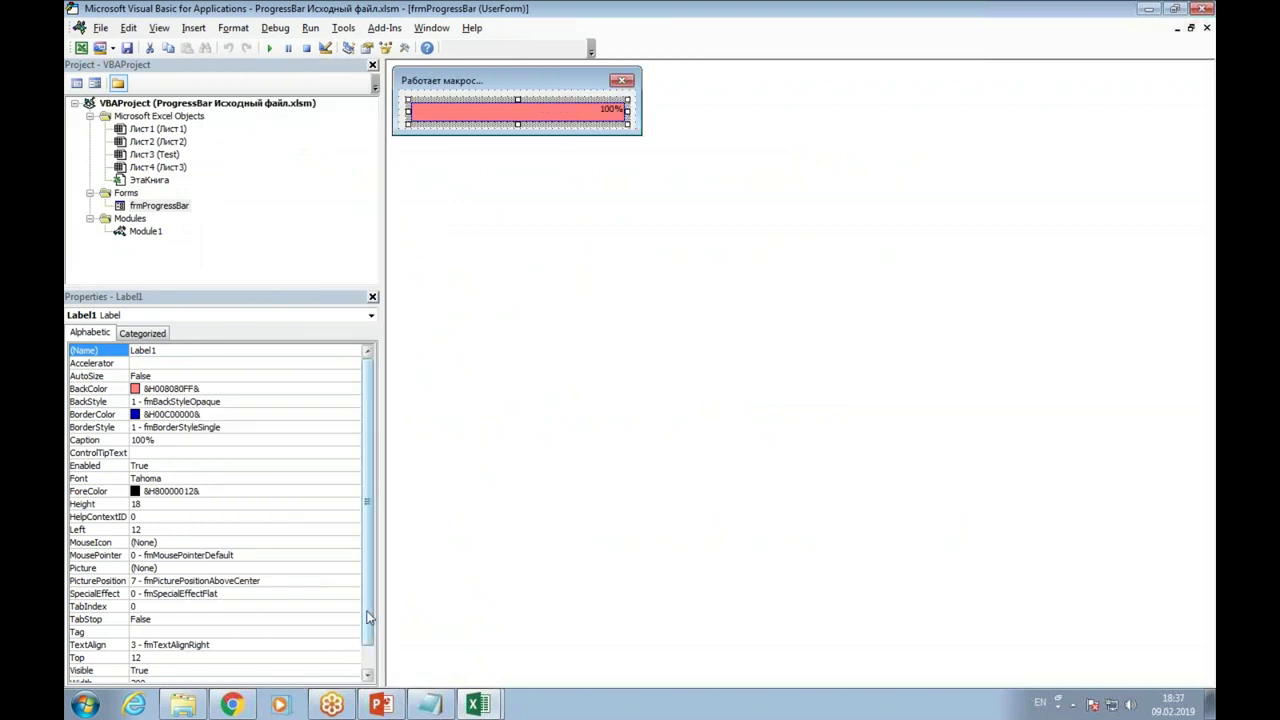
pyautogui.click(368, 675)
pyautogui.click(368, 675)
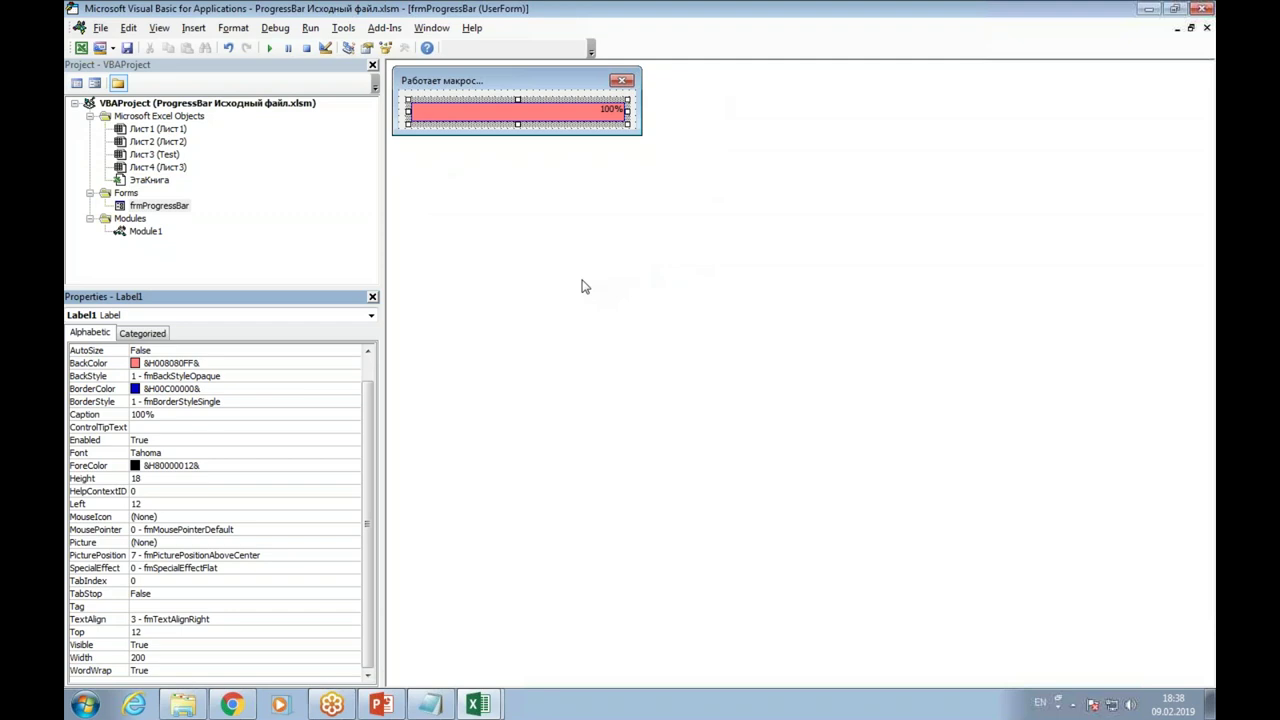
pyautogui.click(146, 232)
pyautogui.doubleClick(148, 235)
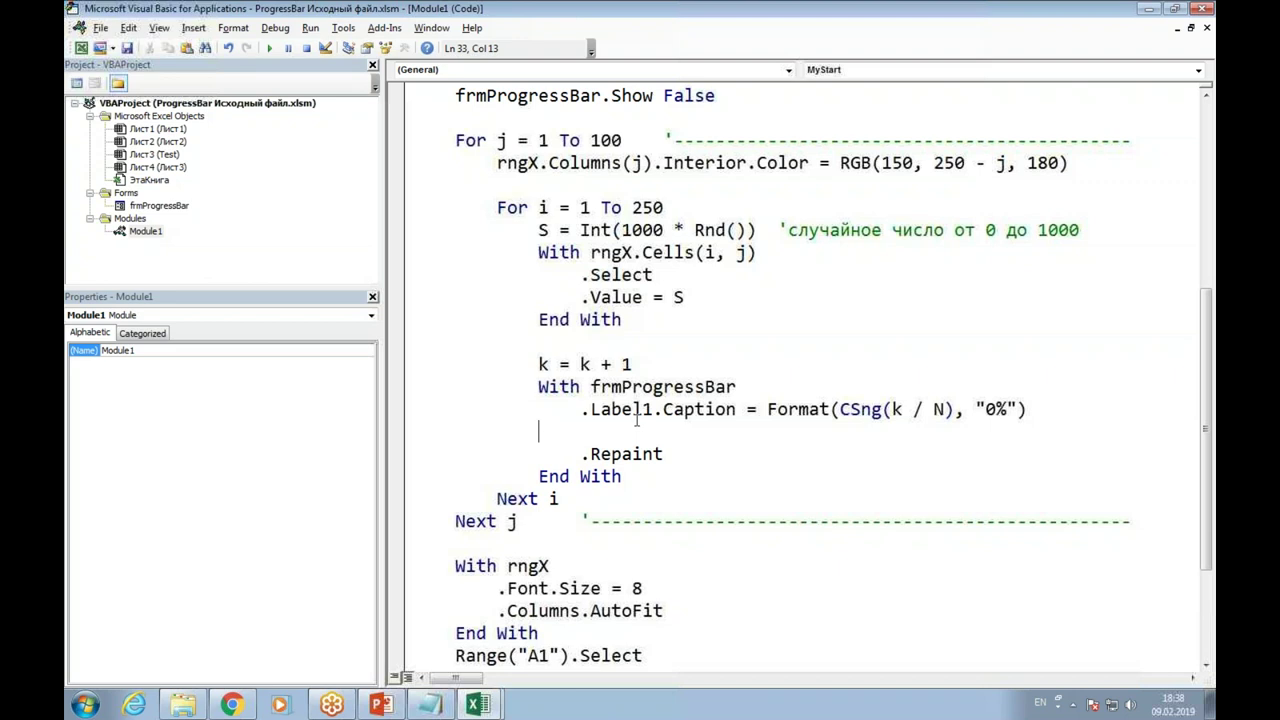
# Add a line .Label1.Width = 200 * before .Repaint in the loop
pyautogui.write('.')
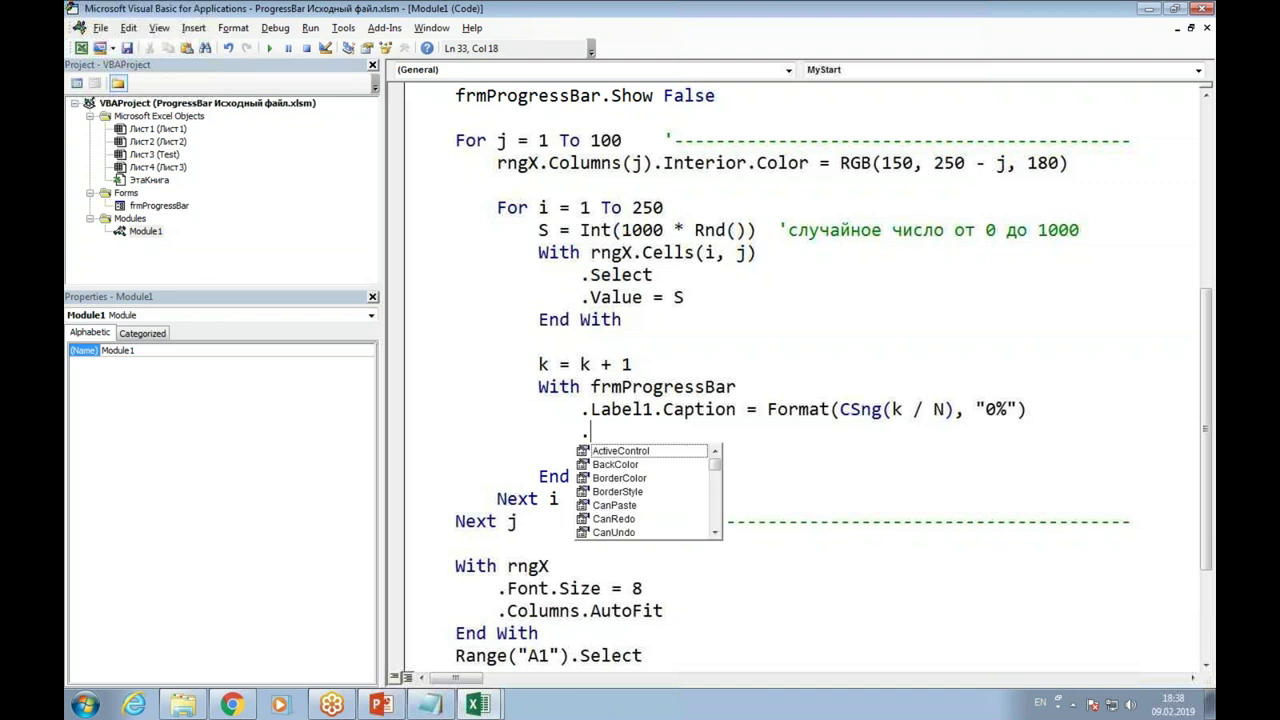
pyautogui.write('l')
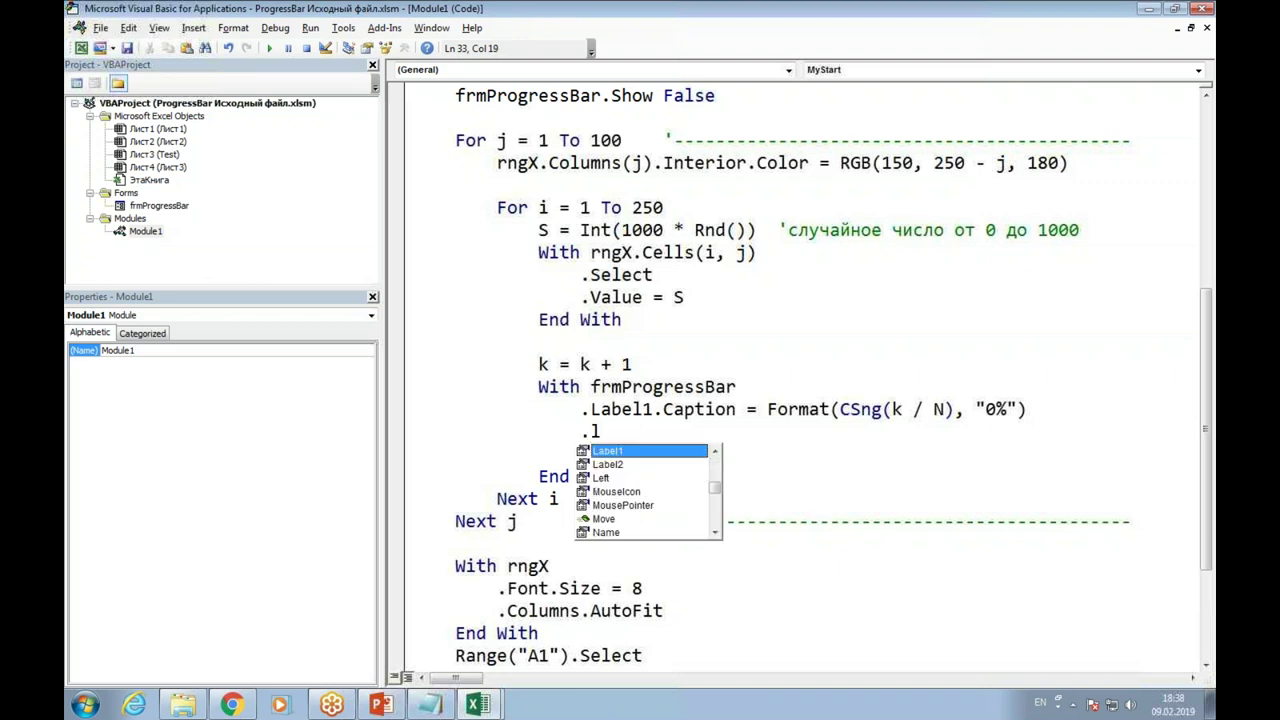
pyautogui.press('Tab')
pyautogui.write('.')
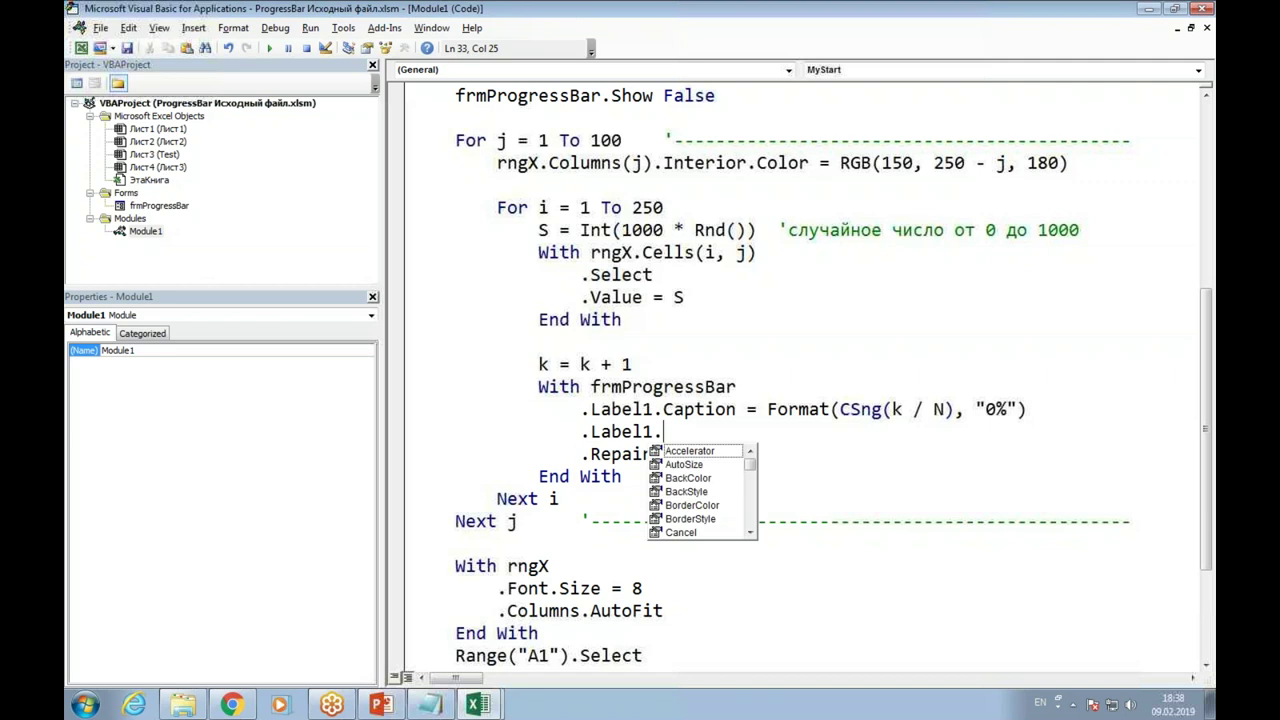
pyautogui.write('w')
pyautogui.press('Tab')
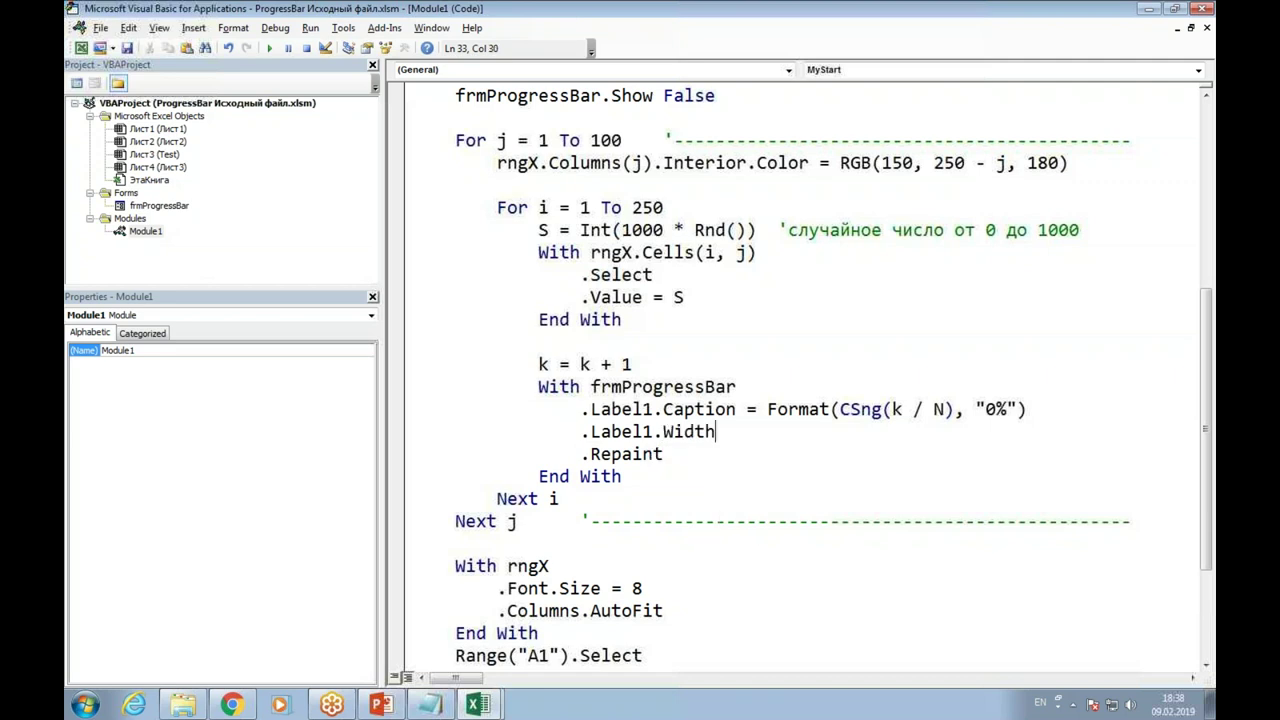
pyautogui.write('200')
pyautogui.click(663, 454)
# Copy CSng(k / N) from the Caption line and paste it to complete the width formula
pyautogui.moveTo(836, 409); pyautogui.dragTo(954, 409)
pyautogui.hotkey('ctrl', 'c')
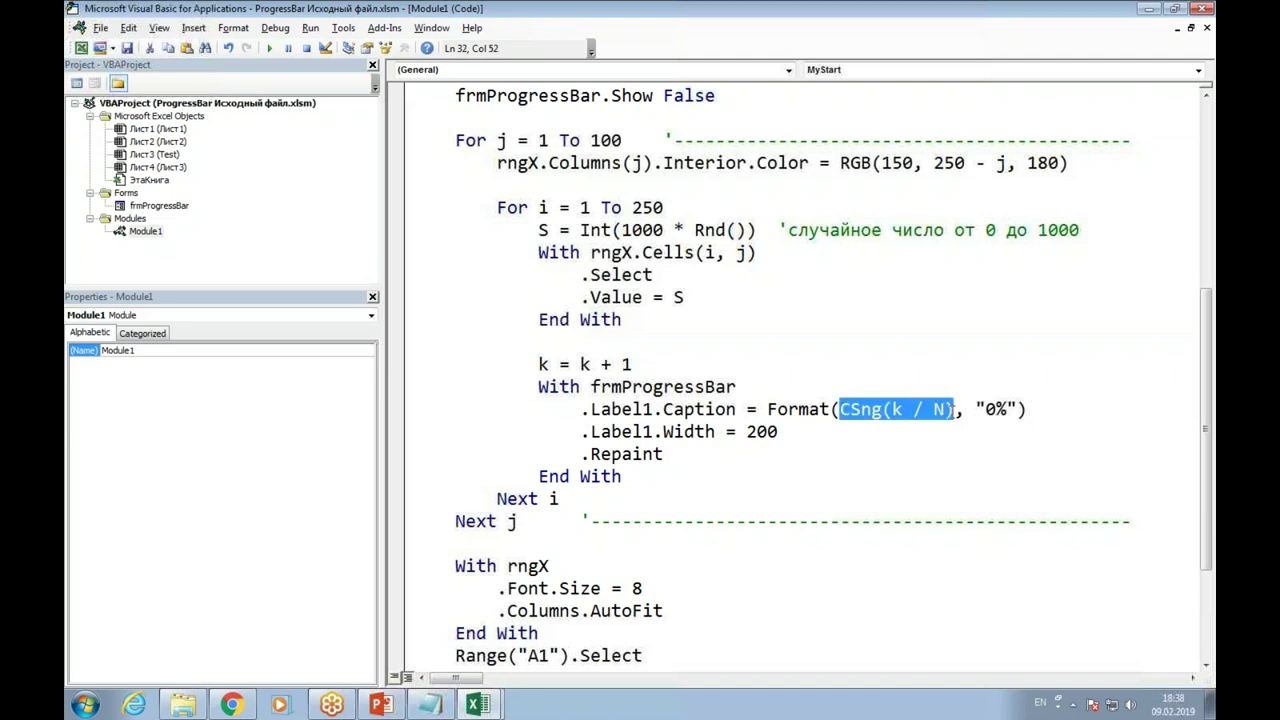
pyautogui.click(874, 436)
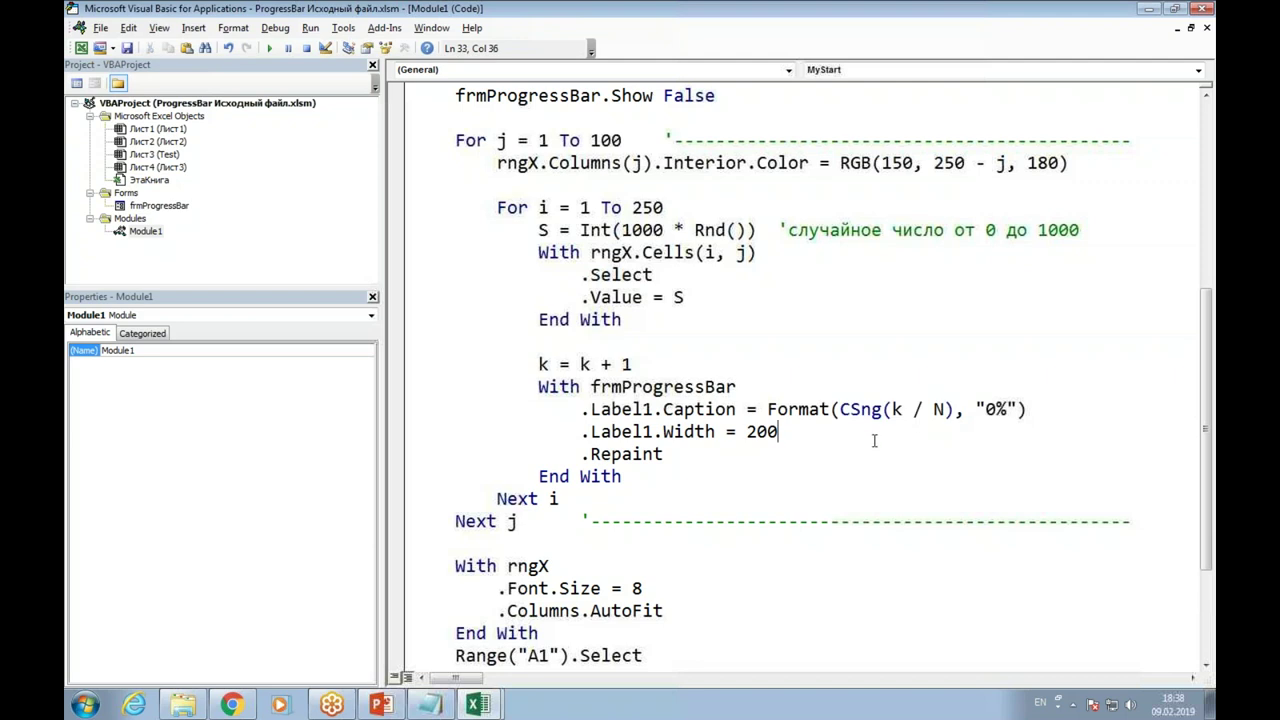
pyautogui.hotkey('ctrl', 'v')
pyautogui.click(837, 477)
pyautogui.hotkey('alt', 'shift')
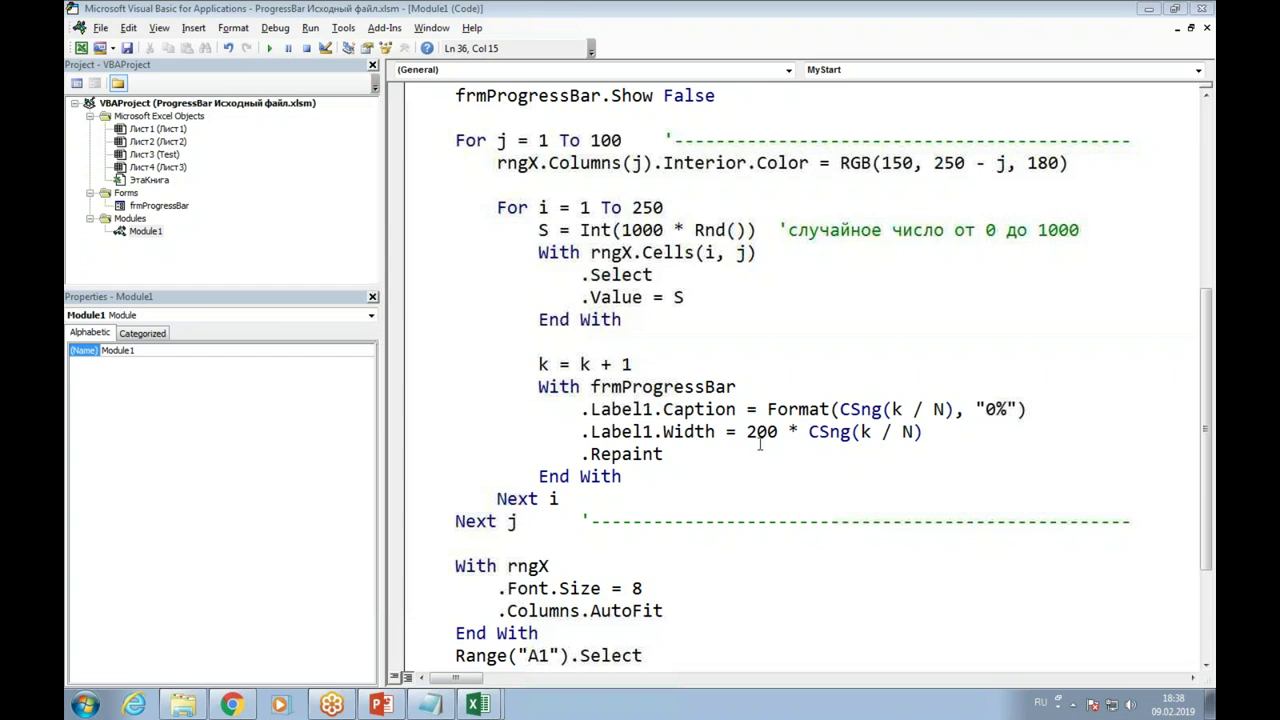
pyautogui.moveTo(746, 431); pyautogui.dragTo(924, 431)
pyautogui.press('Up')
pyautogui.press('Up')
pyautogui.press('Up')
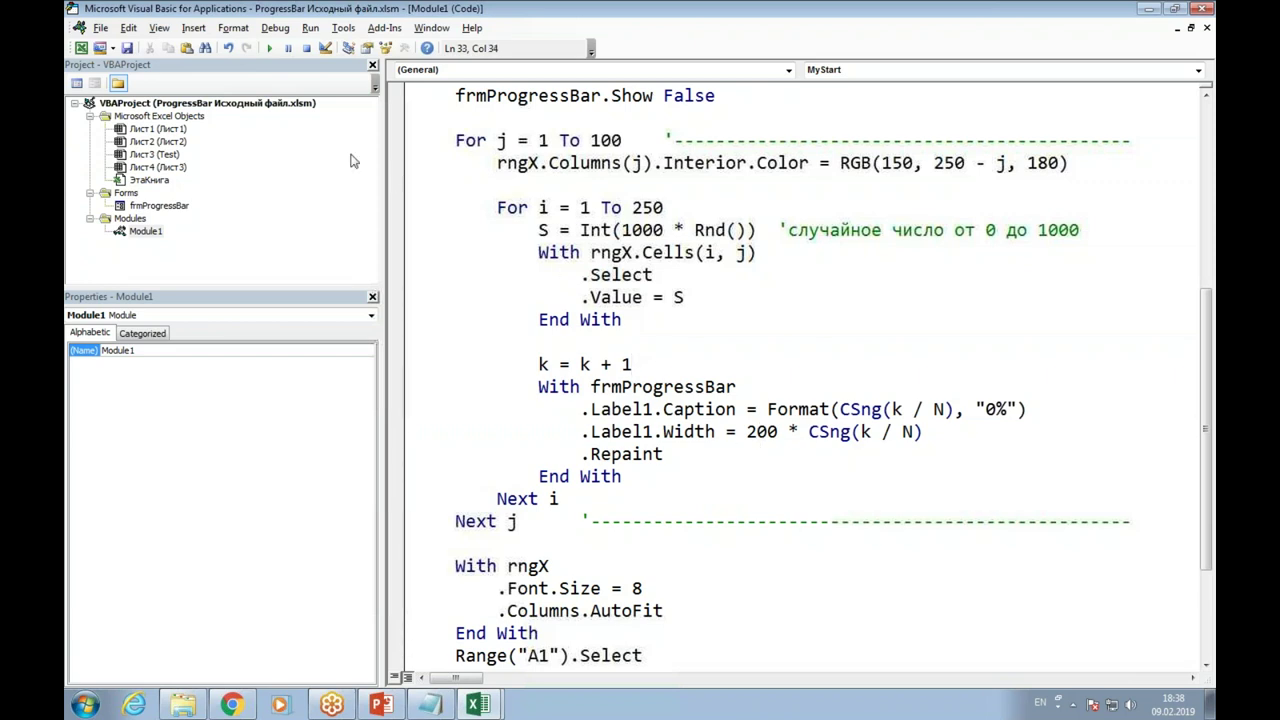
# Review the .Select statement and the column-colouring line in the code
pyautogui.click(546, 275)
pyautogui.moveTo(580, 275); pyautogui.dragTo(677, 274)
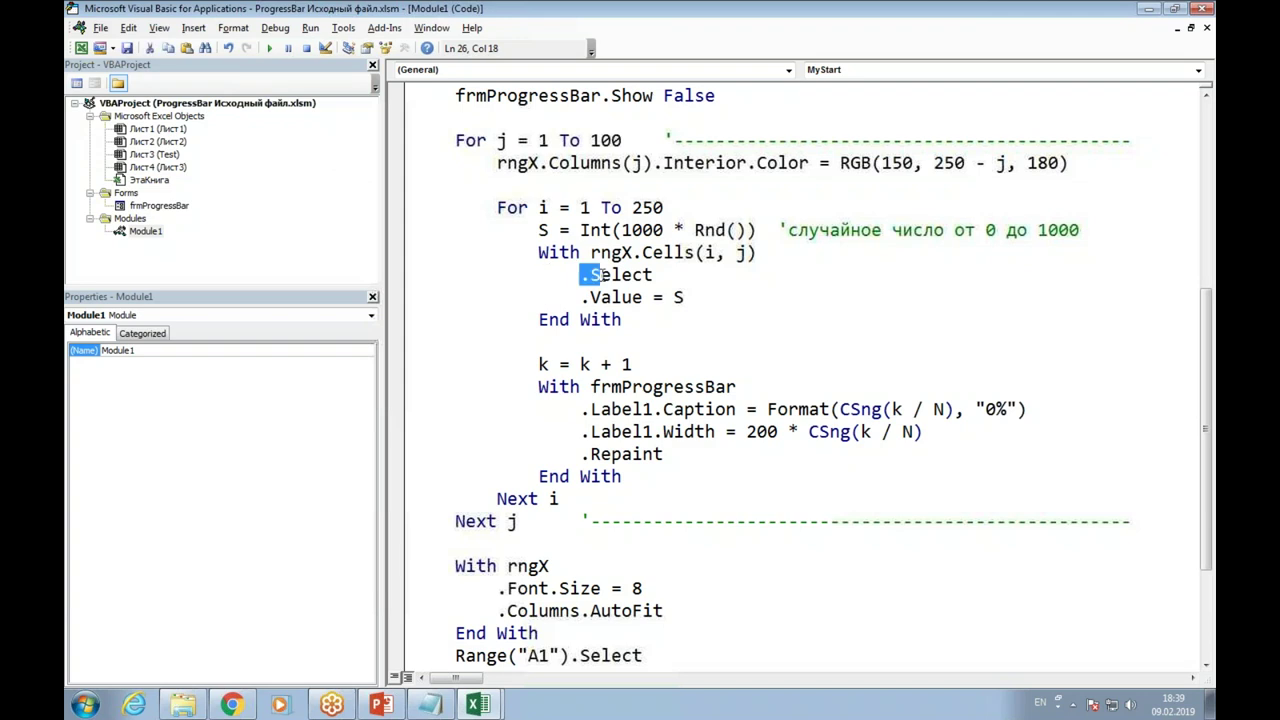
pyautogui.click(673, 278)
pyautogui.moveTo(498, 165); pyautogui.dragTo(1083, 155)
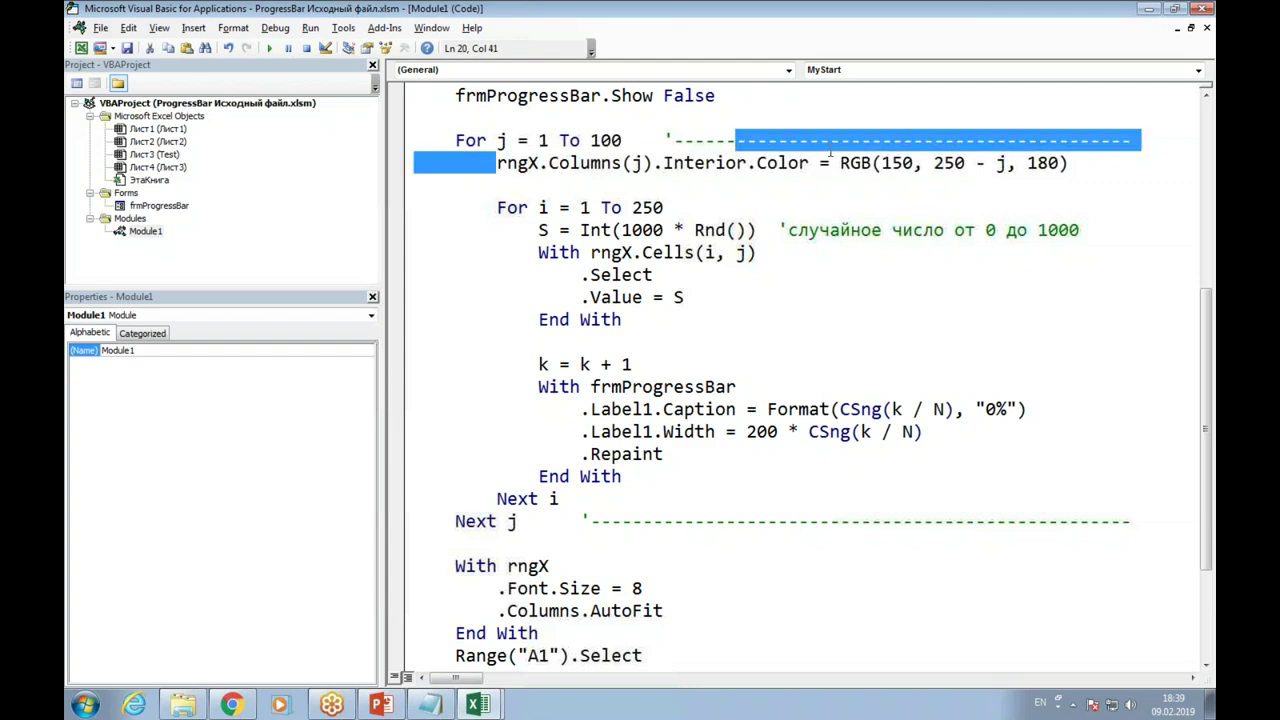
pyautogui.click(727, 172)
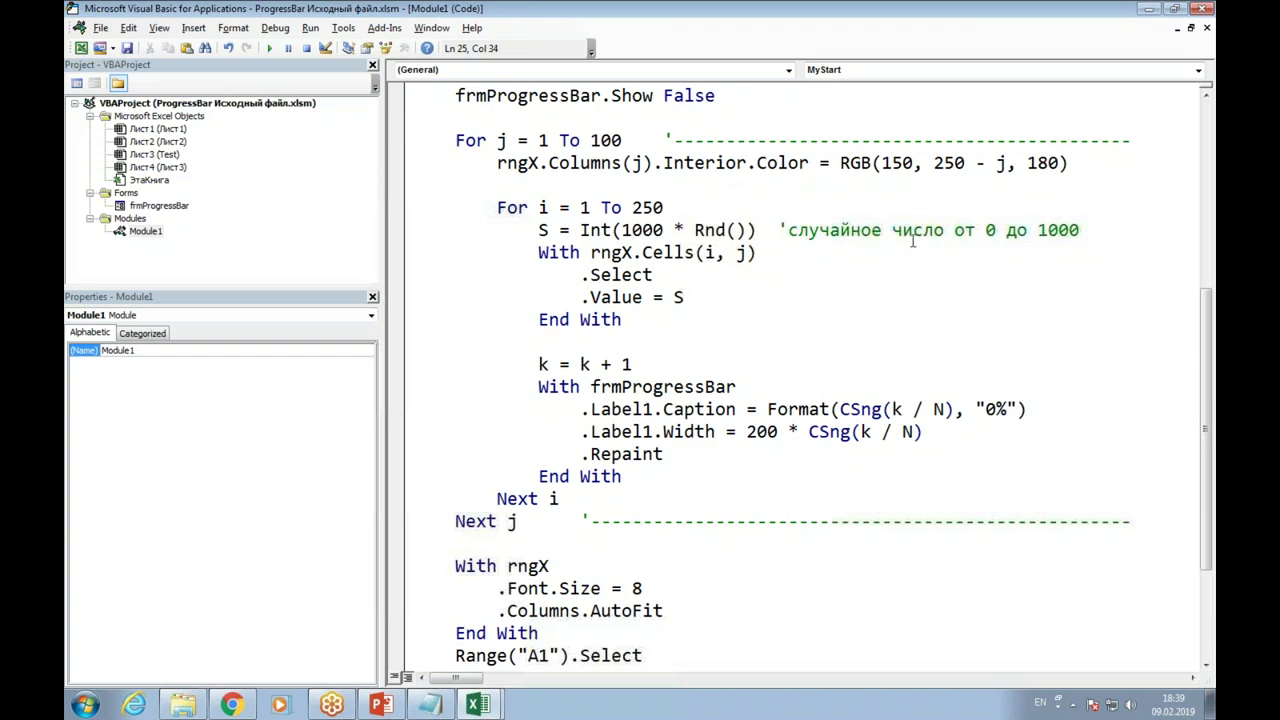
# Minimize the VBA editor and bring the Excel workbook up full screen
pyautogui.click(798, 182)
pyautogui.click(580, 208)
pyautogui.click(1155, 16)
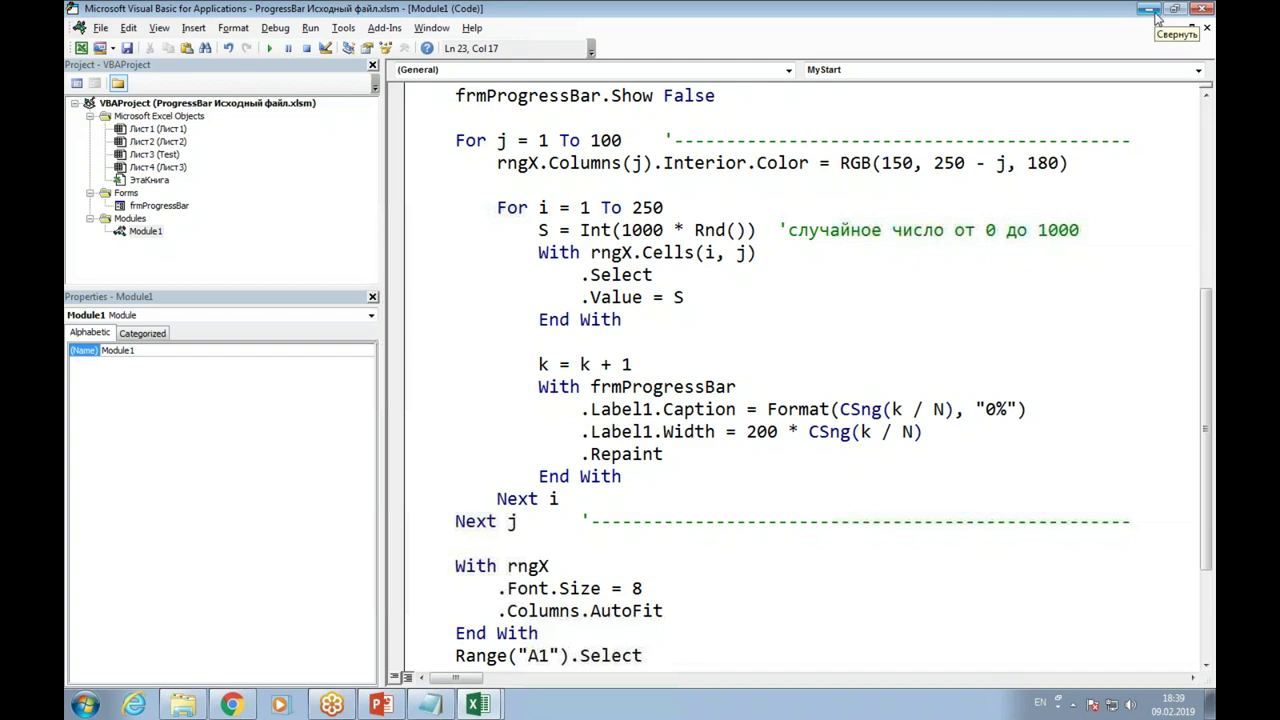
pyautogui.click(976, 568)
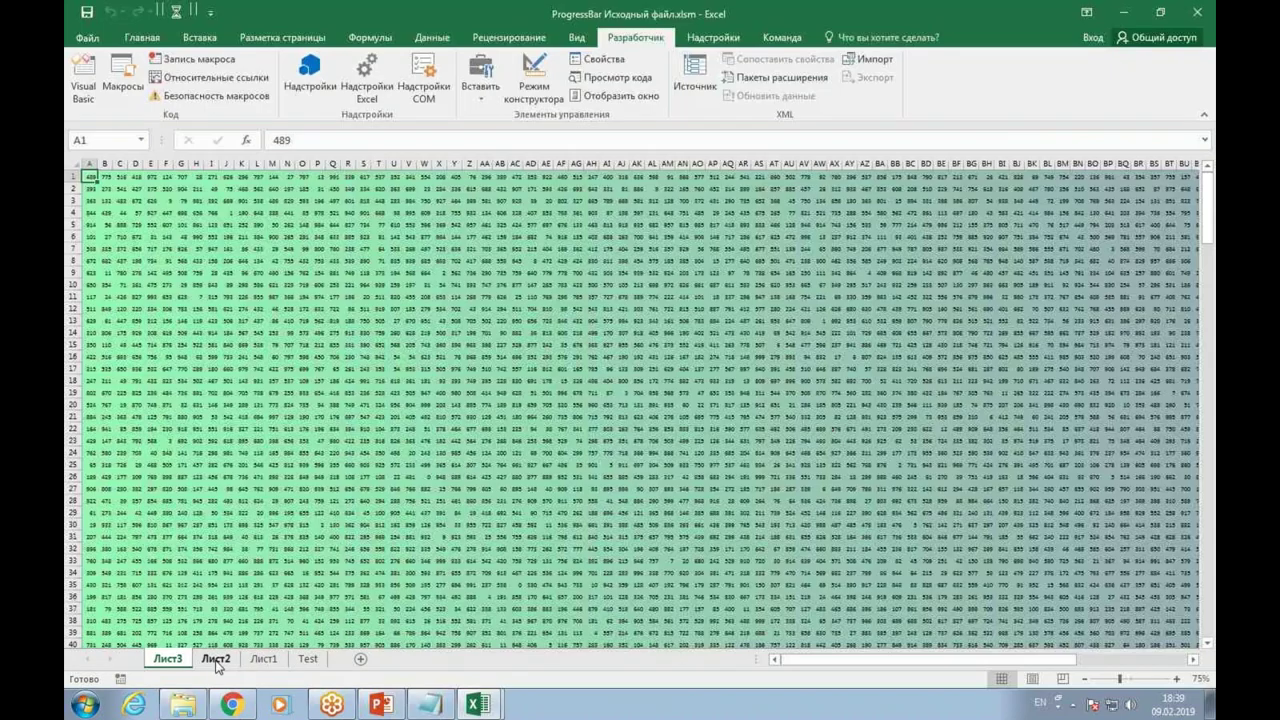
# Delete the filled sheets Лист3 and Лист2 together
pyautogui.keyDown('ctrl'); pyautogui.click(218, 666); pyautogui.keyUp('ctrl')
pyautogui.rightClick(218, 666)
pyautogui.click(300, 472)
pyautogui.click(598, 397)
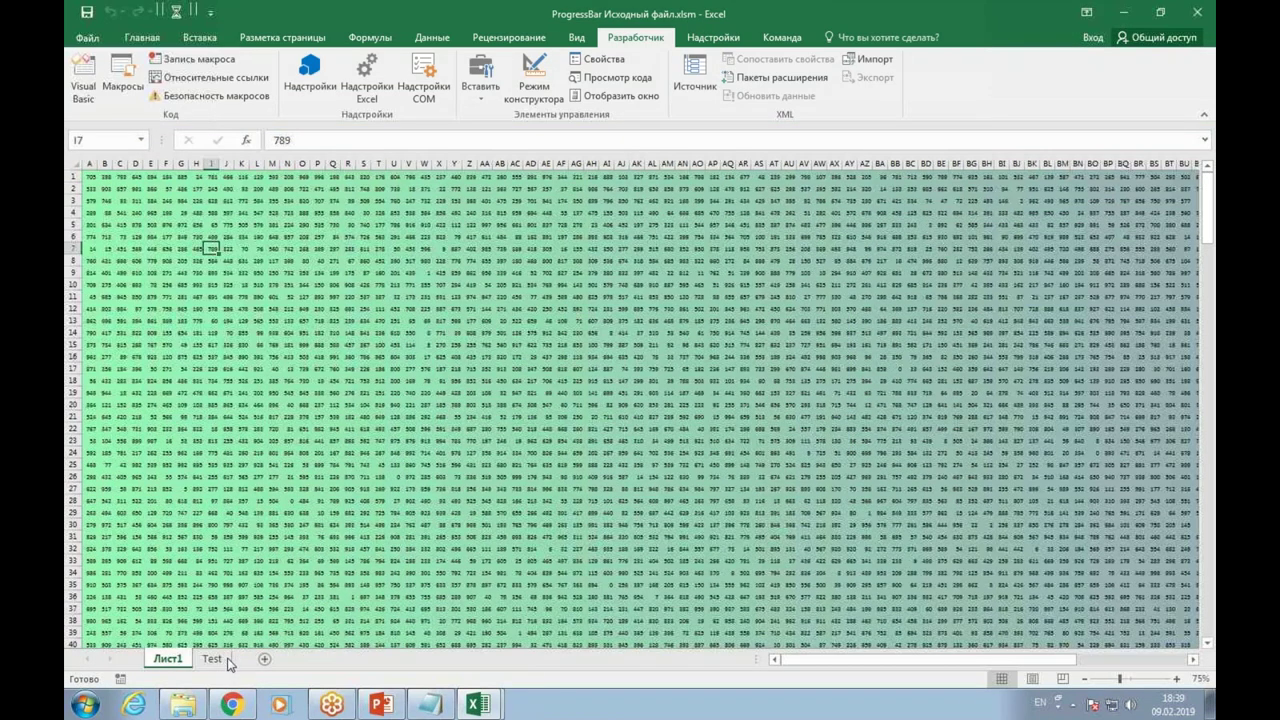
# From the empty Test sheet, run the hourglass macro and confirm creating a new sheet
pyautogui.click(212, 658)
pyautogui.click(327, 321)
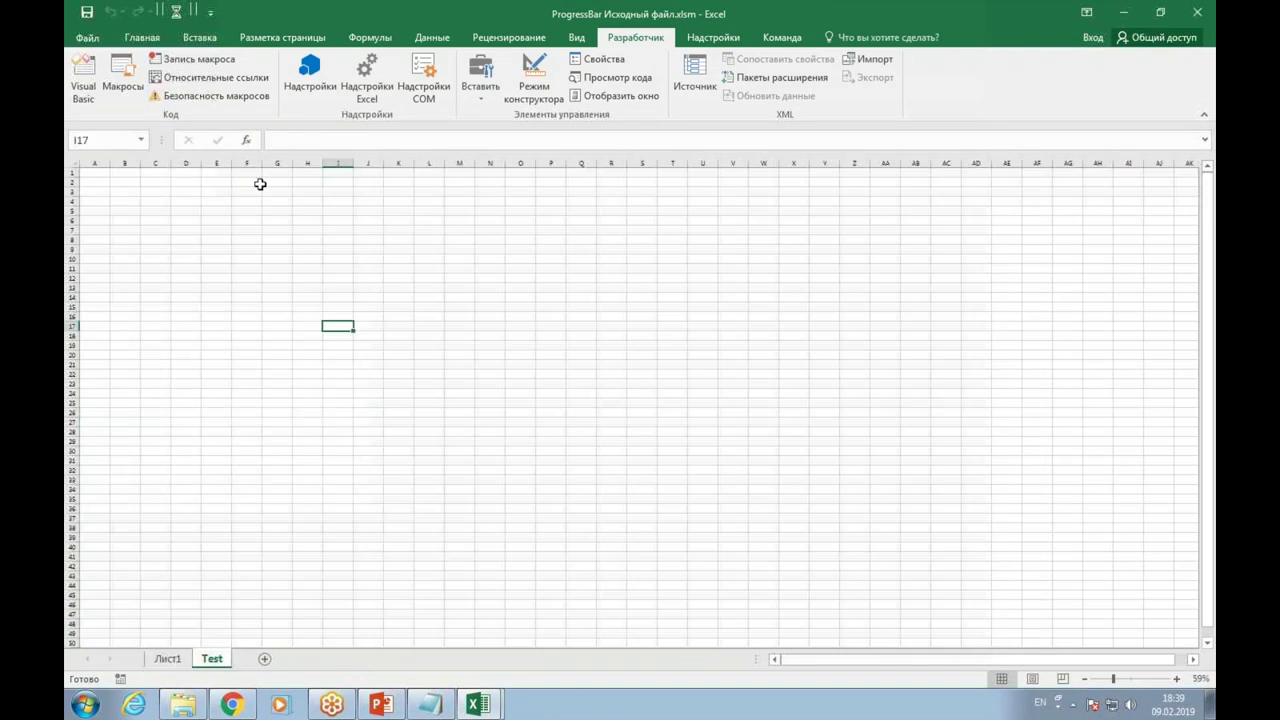
pyautogui.click(179, 14)
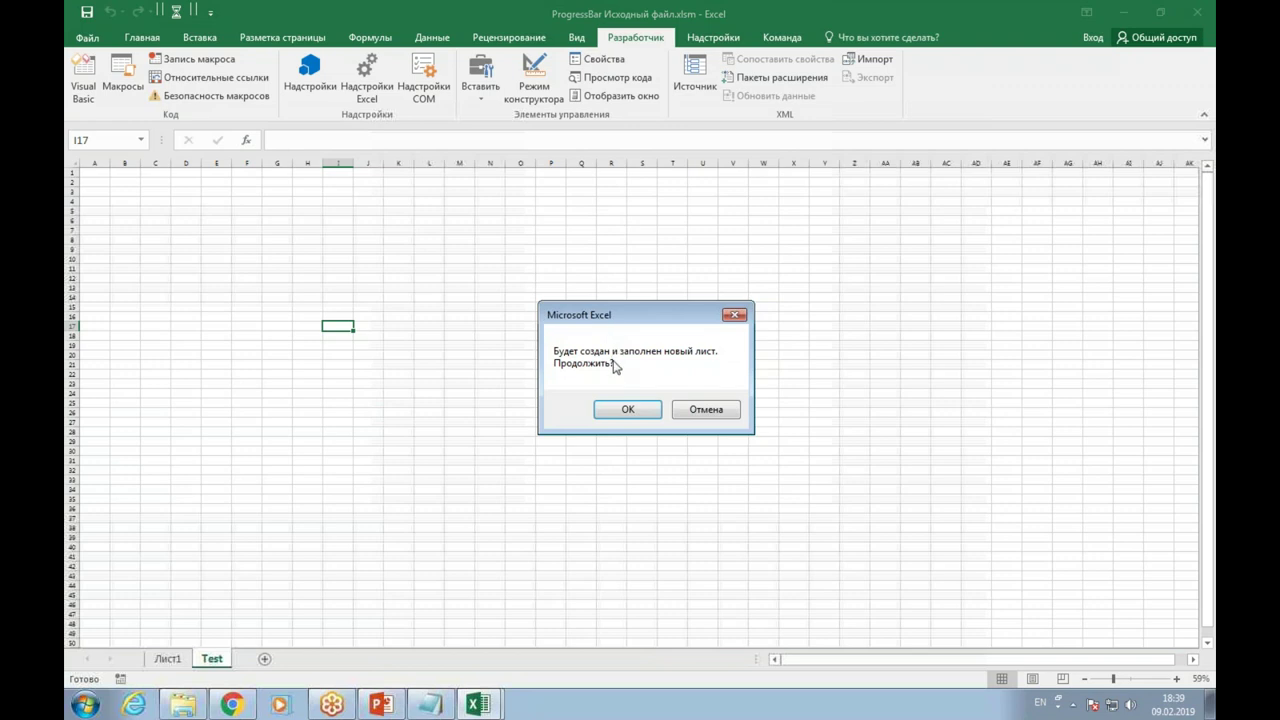
pyautogui.click(630, 412)
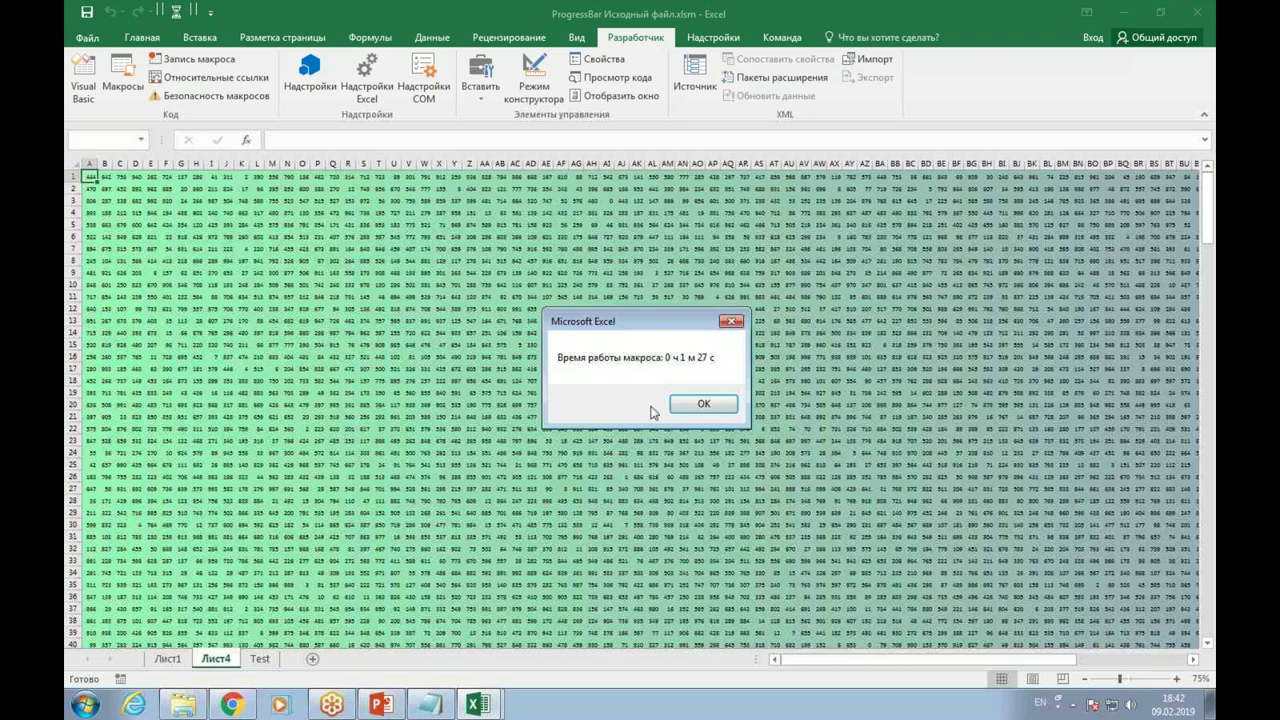
# Close the 1 min 27 s run-time report and select cell AF17 holding 195 on Лист4
pyautogui.click(697, 404)
pyautogui.click(561, 368)
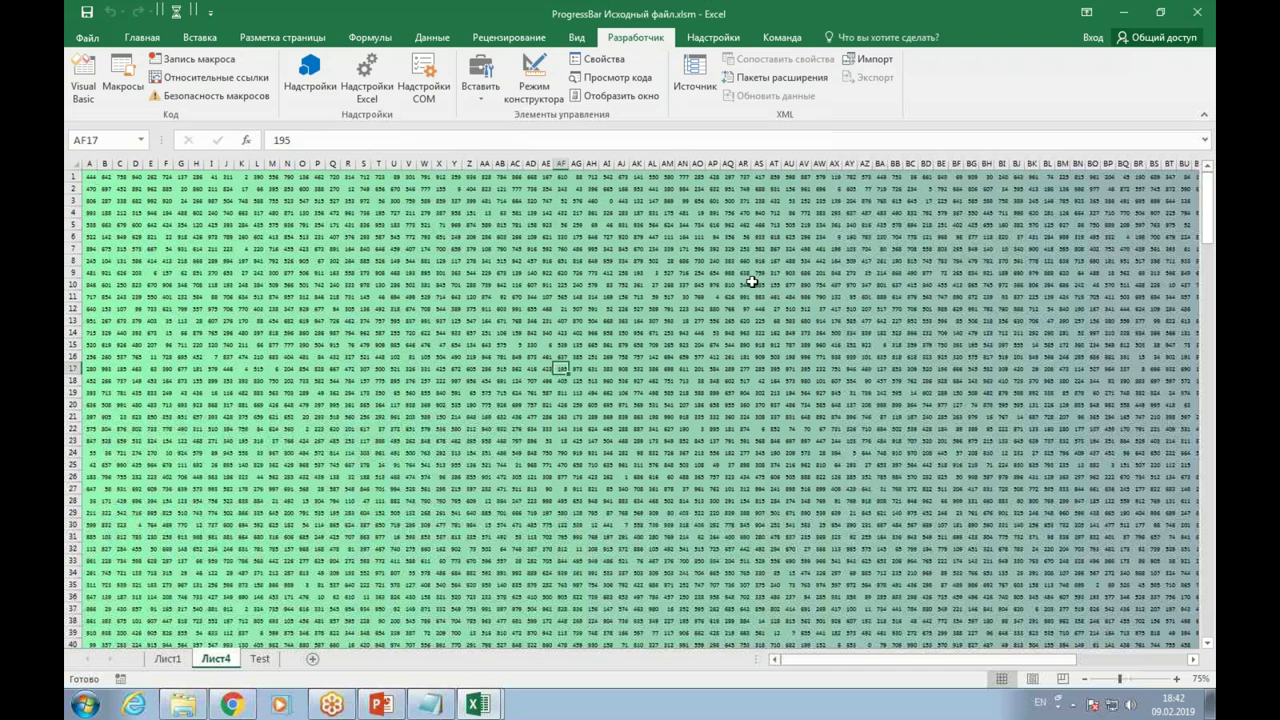
pyautogui.hotkey('alt', 'F11')
pyautogui.doubleClick(183, 193)
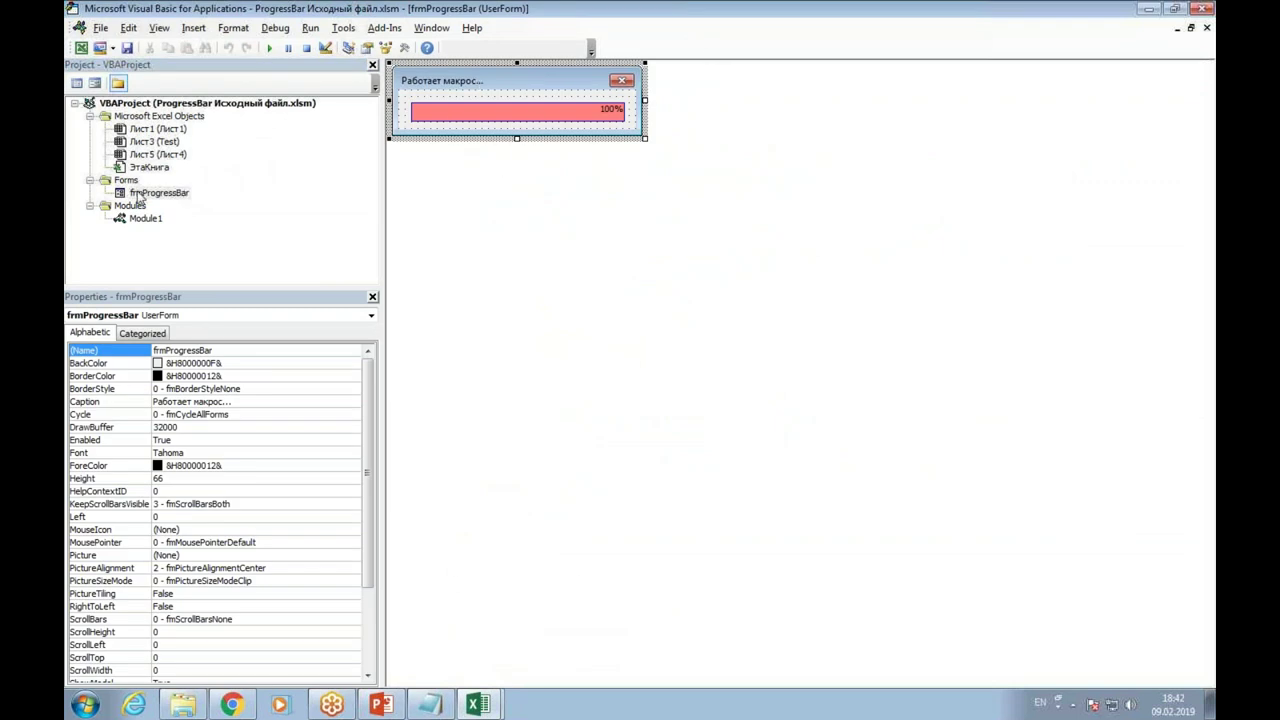
pyautogui.doubleClick(148, 218)
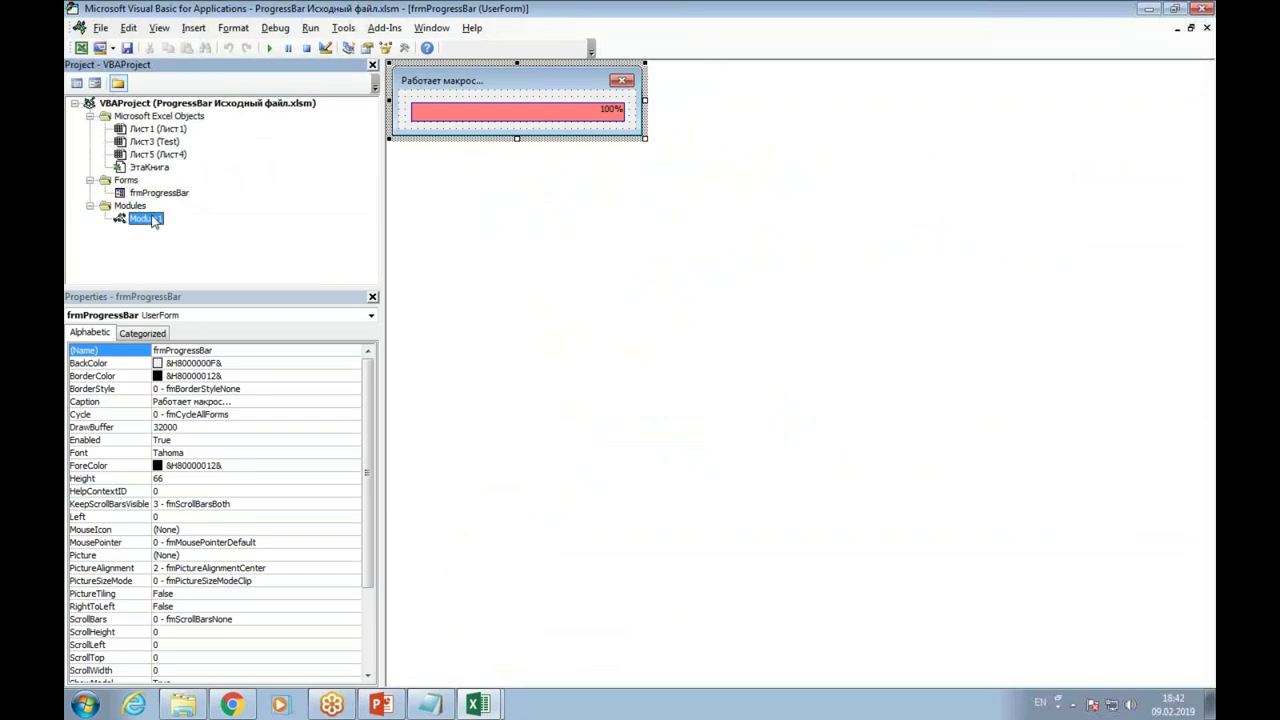
pyautogui.click(744, 360)
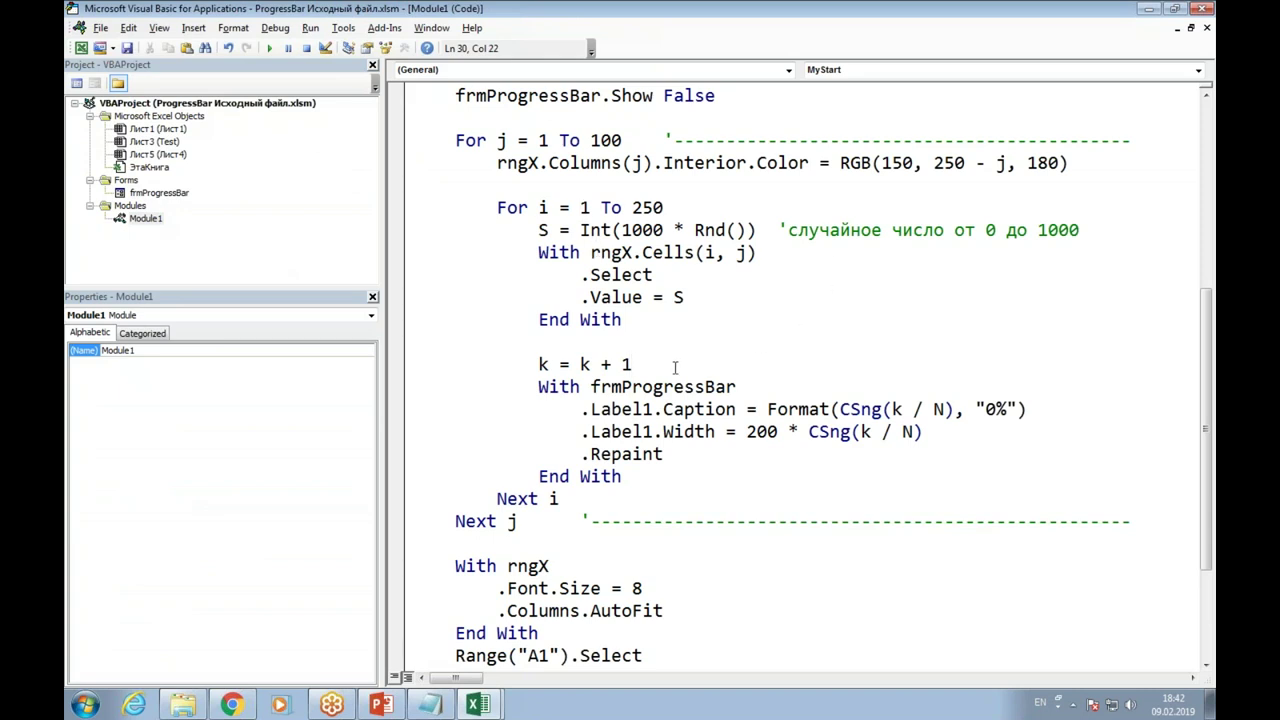
pyautogui.moveTo(666, 476); pyautogui.dragTo(417, 388)
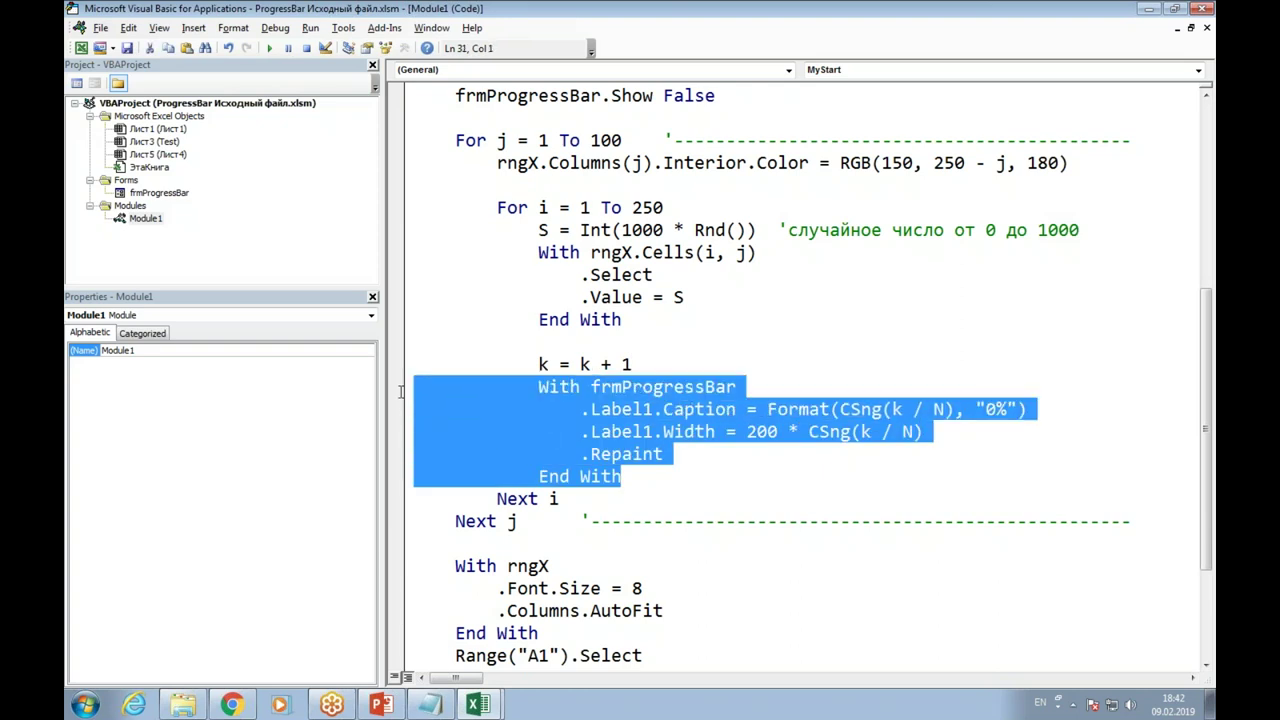
pyautogui.click(812, 415)
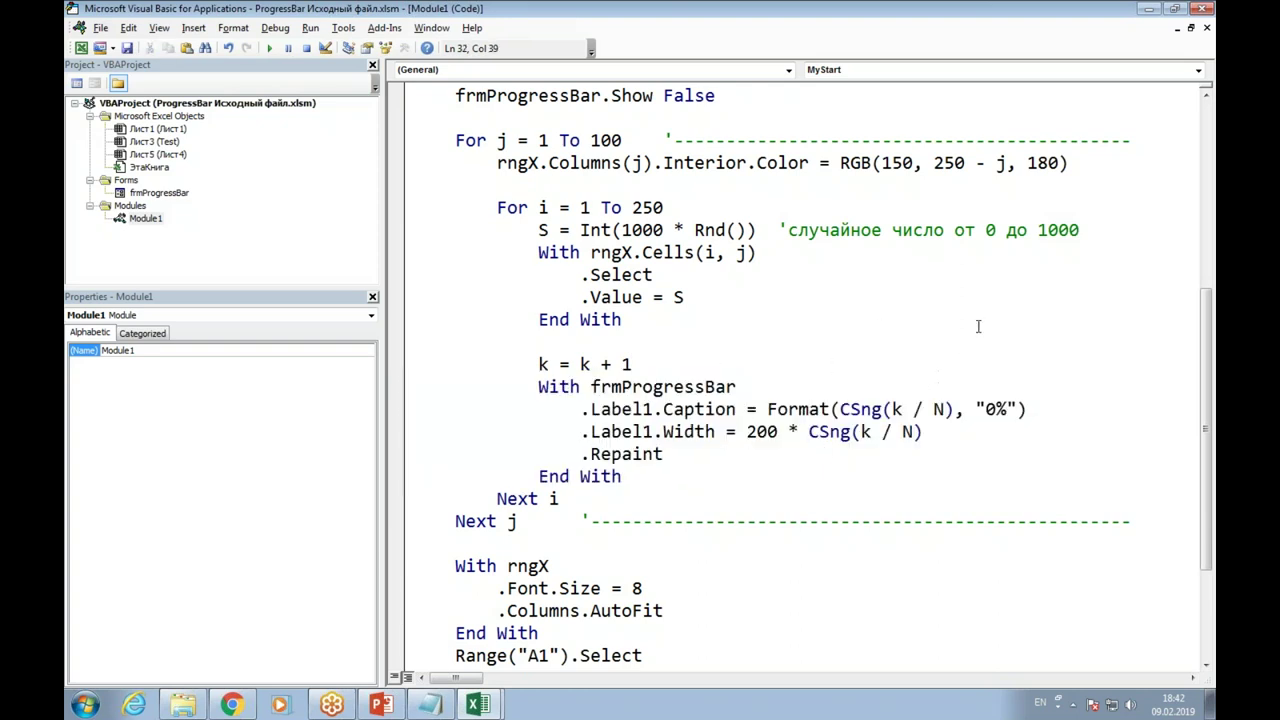
pyautogui.click(1205, 90)
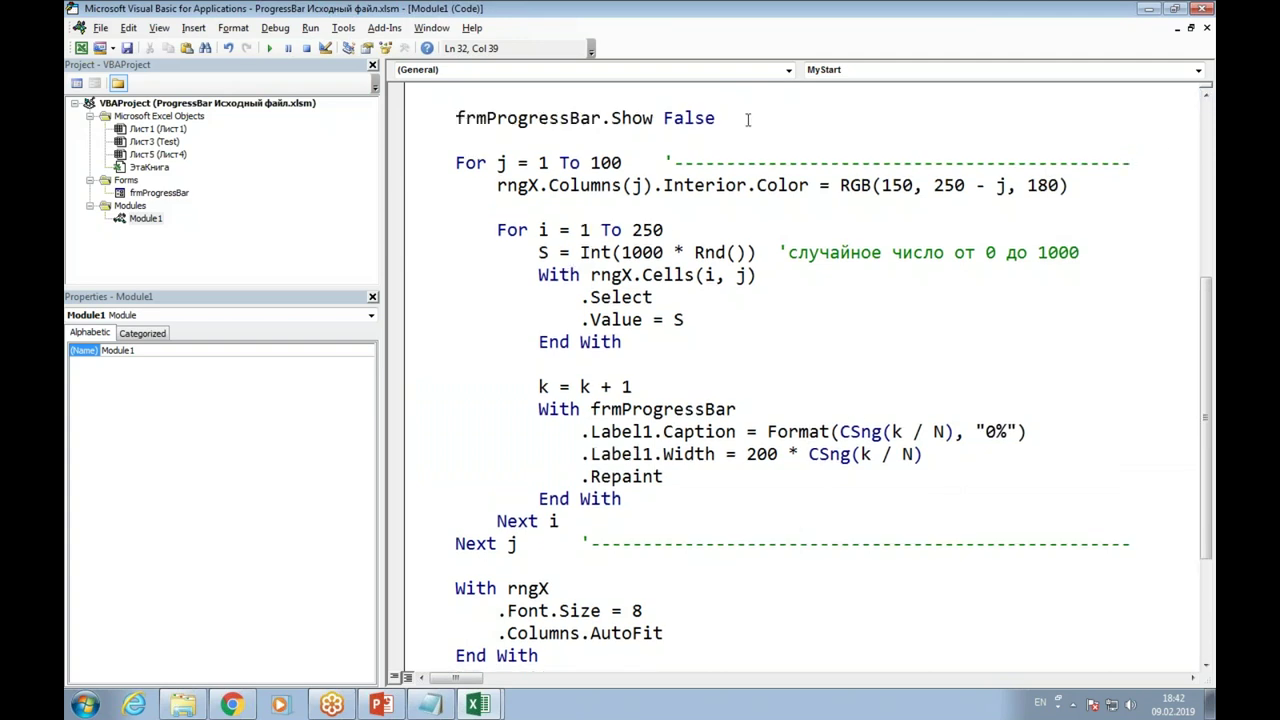
pyautogui.moveTo(716, 118); pyautogui.dragTo(414, 115)
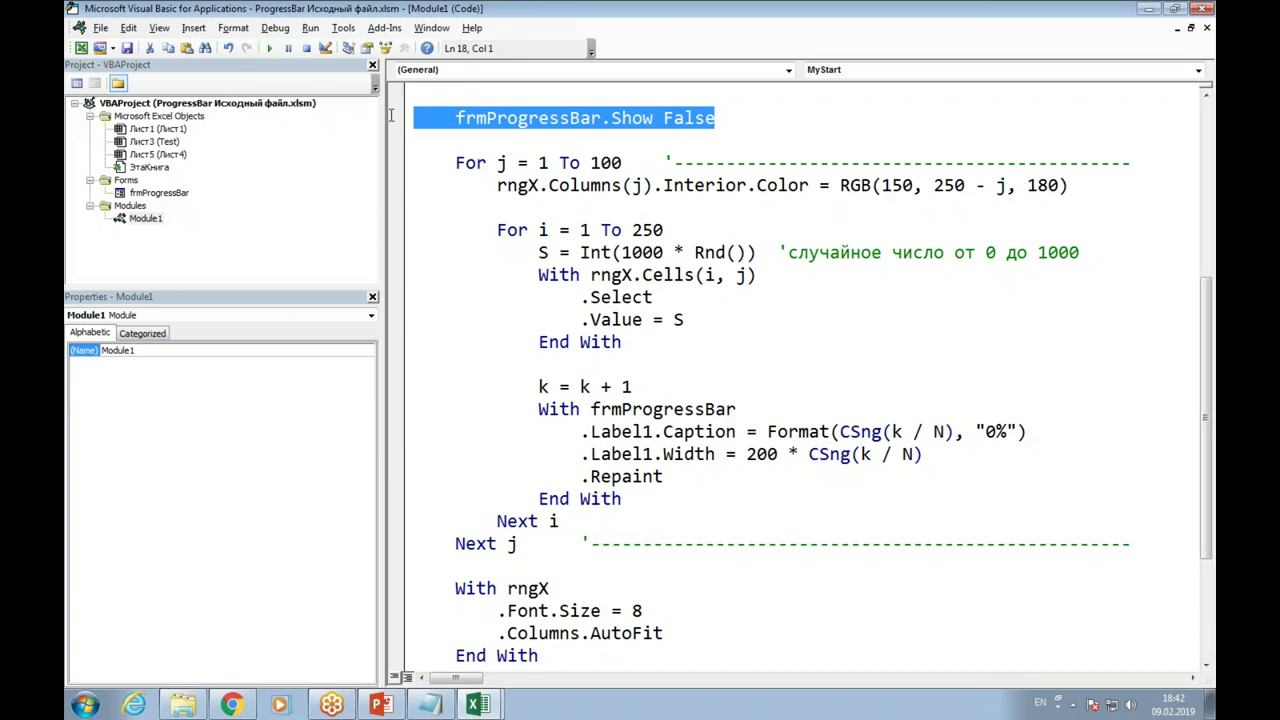
pyautogui.moveTo(654, 498)
pyautogui.mouseDown()
pyautogui.moveTo(411, 441)
pyautogui.moveTo(397, 419)
pyautogui.mouseUp()
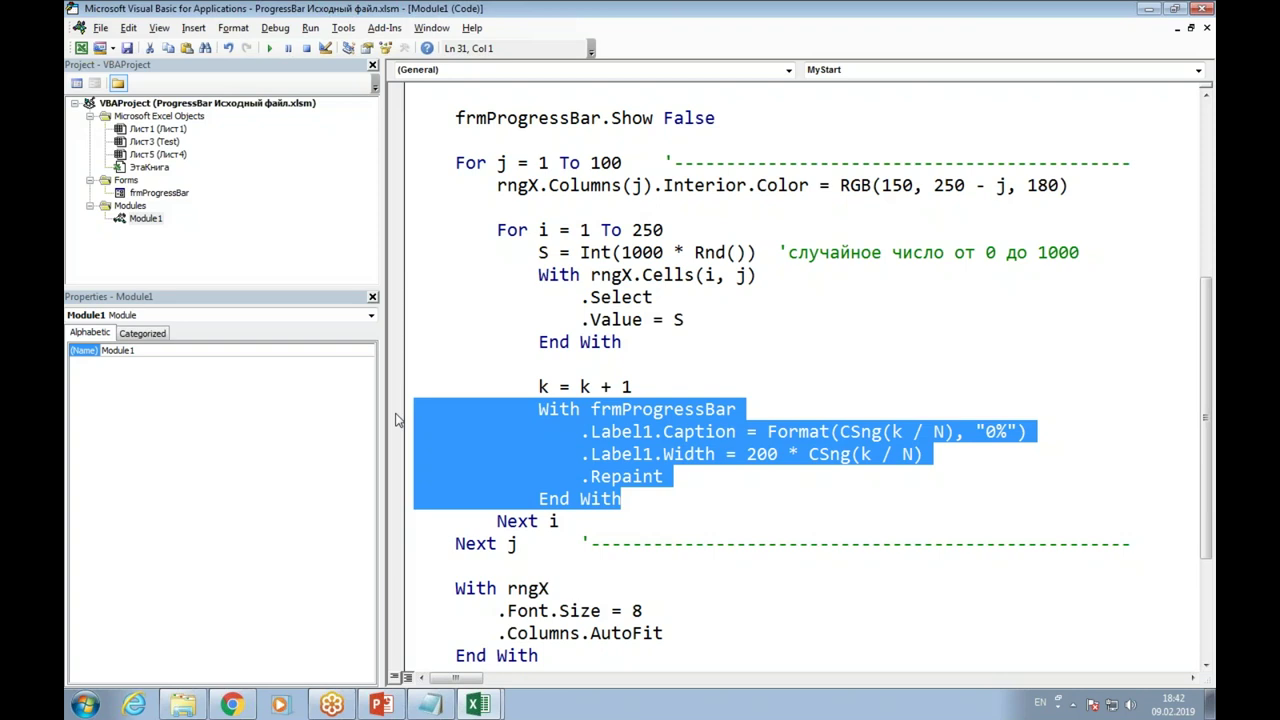
pyautogui.click(557, 450)
pyautogui.scroll(-1, 603, 613)
pyautogui.scroll(-2, 603, 613)
pyautogui.moveTo(675, 521); pyautogui.dragTo(393, 514)
pyautogui.click(570, 566)
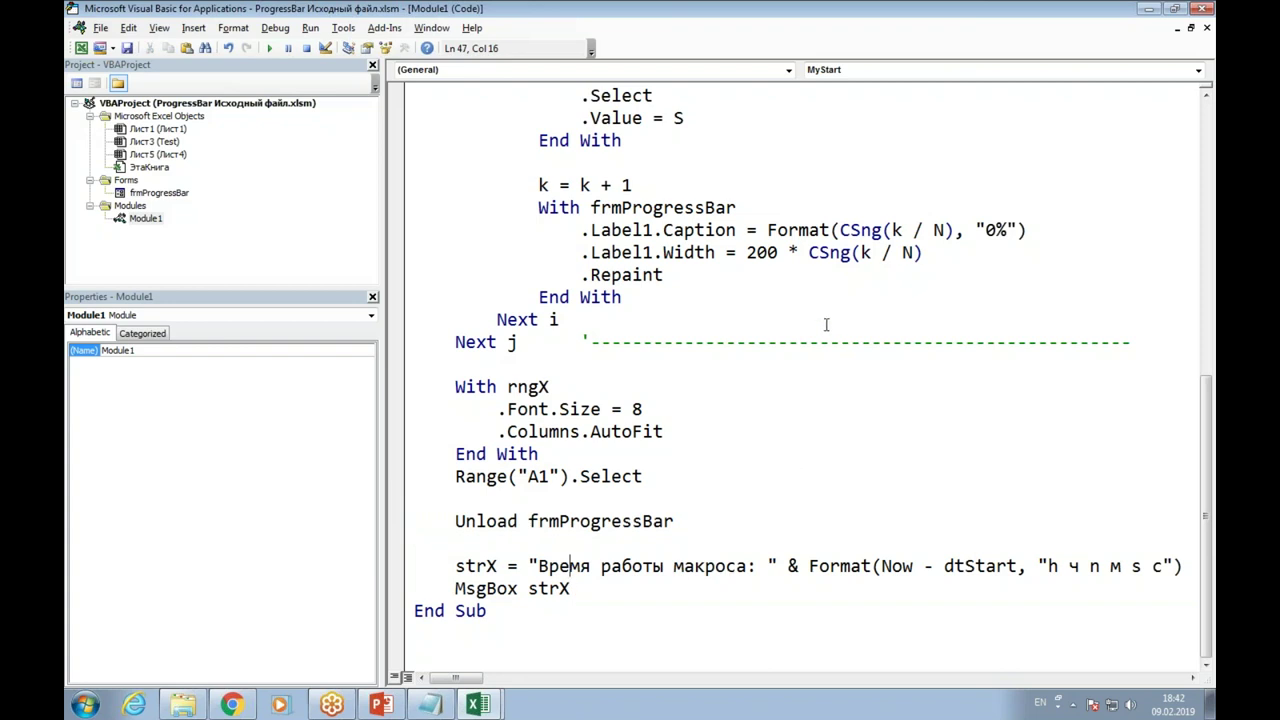
pyautogui.click(930, 289)
pyautogui.scroll(1, 930, 289)
pyautogui.scroll(1, 930, 289)
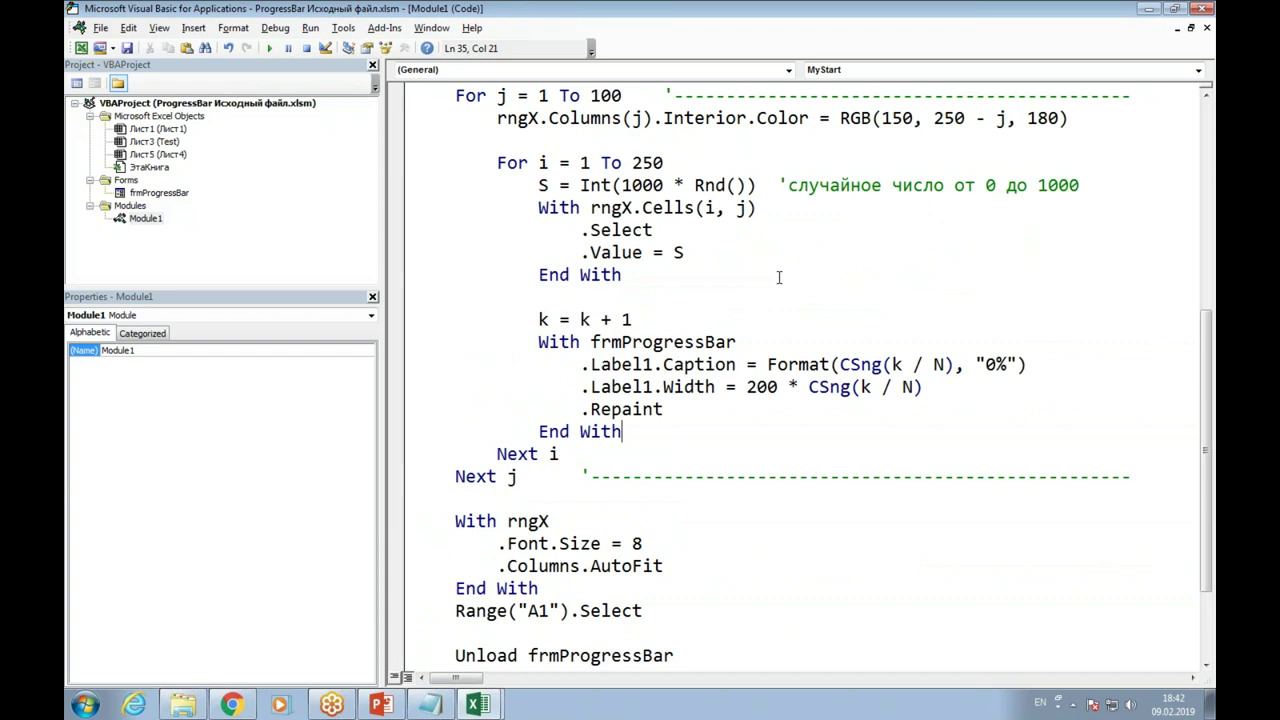
pyautogui.moveTo(385, 297); pyautogui.dragTo(330, 297)
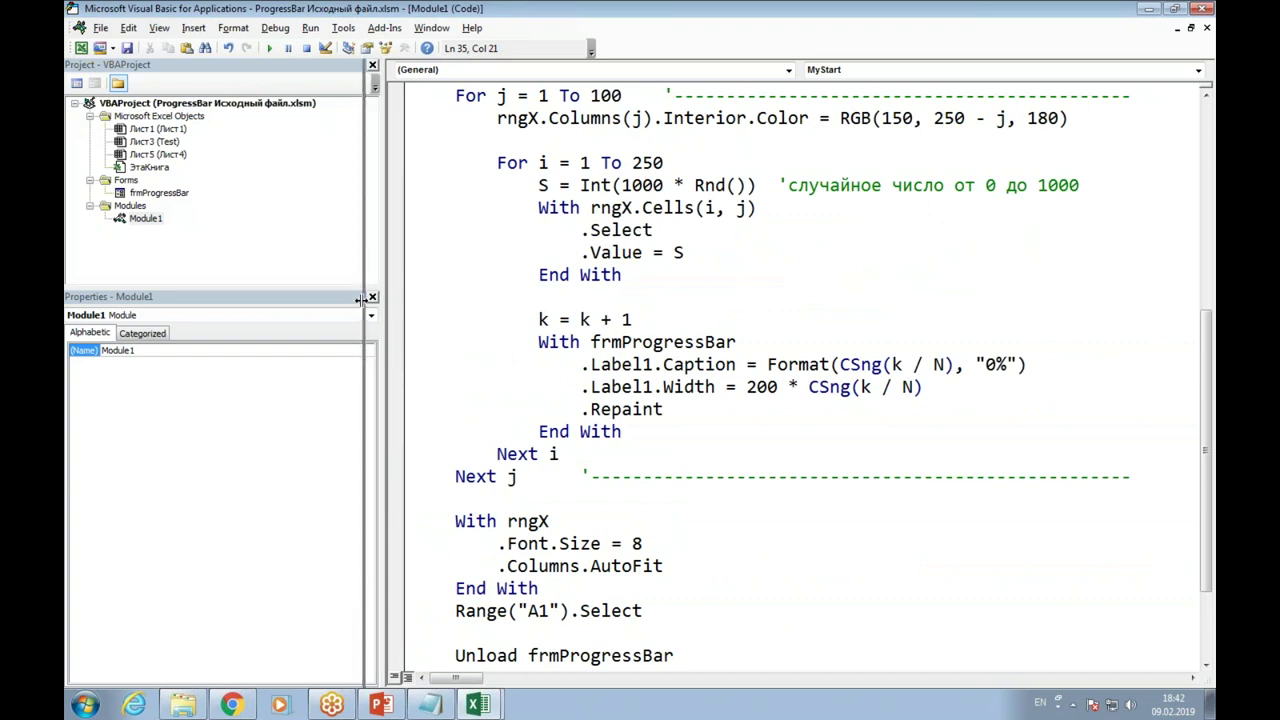
pyautogui.click(484, 297)
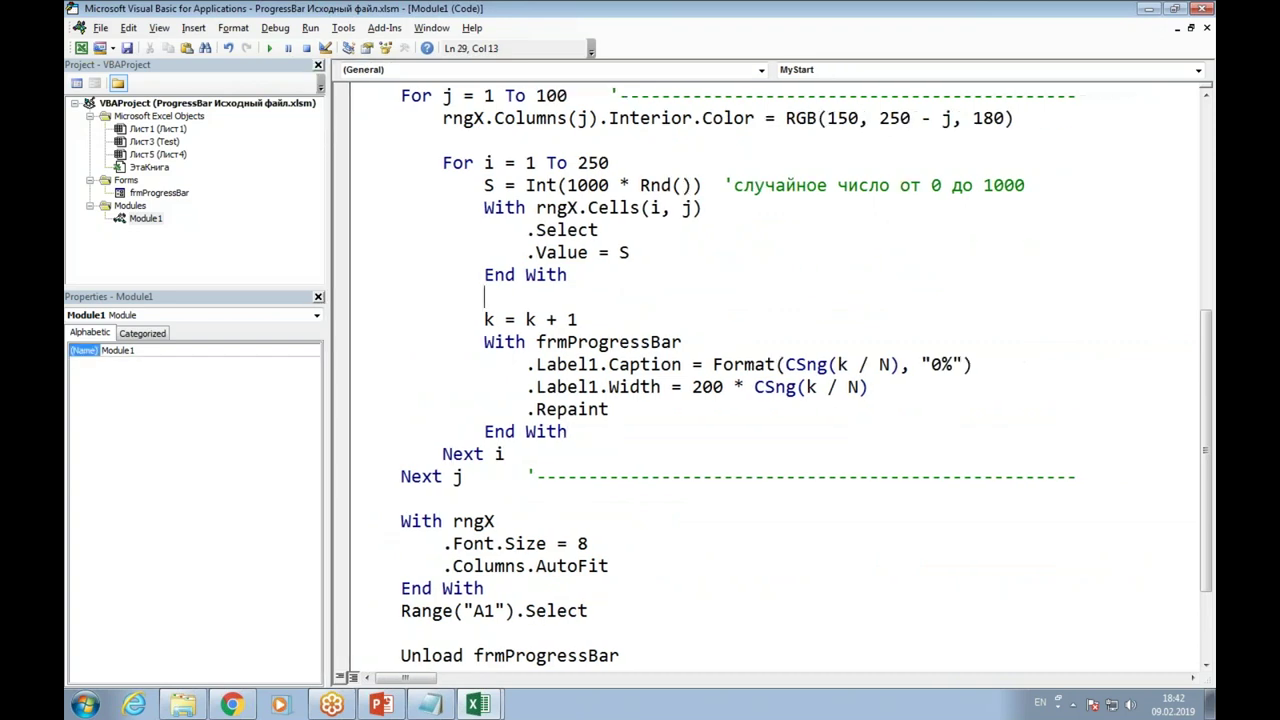
pyautogui.click(1148, 12)
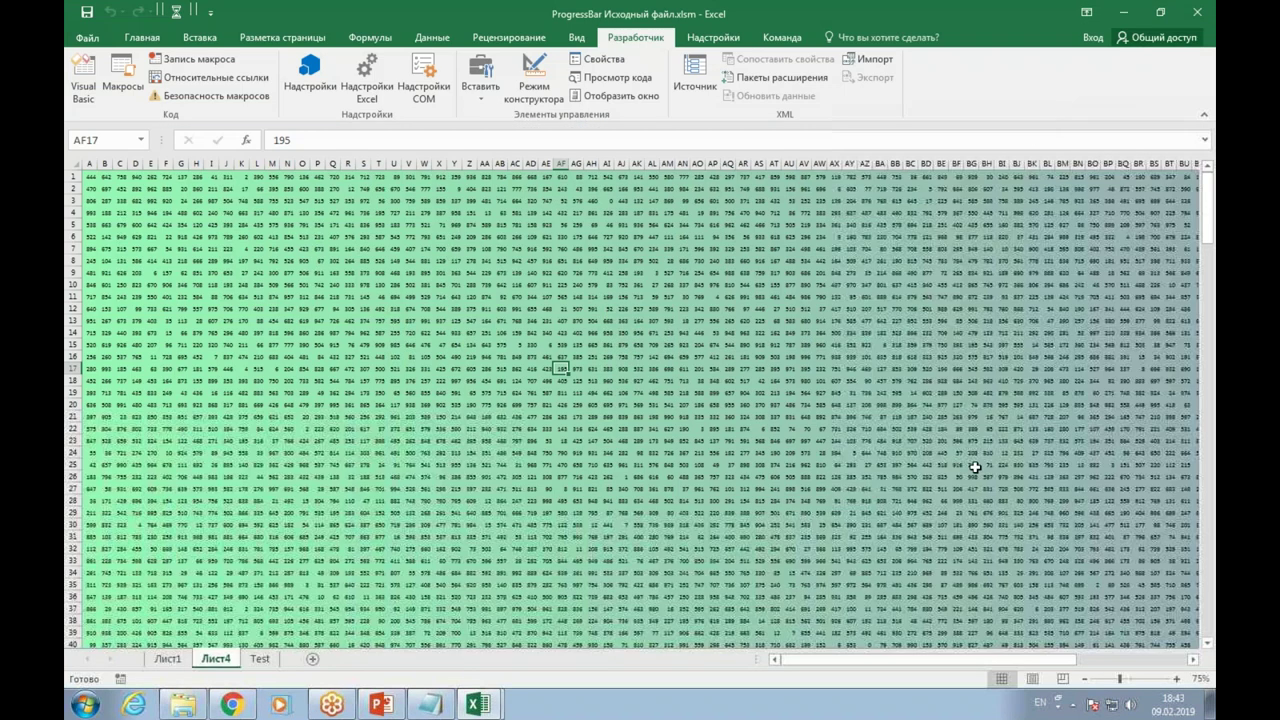
# In the ProgressBar на VBA в Excel.pptx deck, go through slides 5 and 6 to slide 7, Вопросы?
pyautogui.click(380, 705)
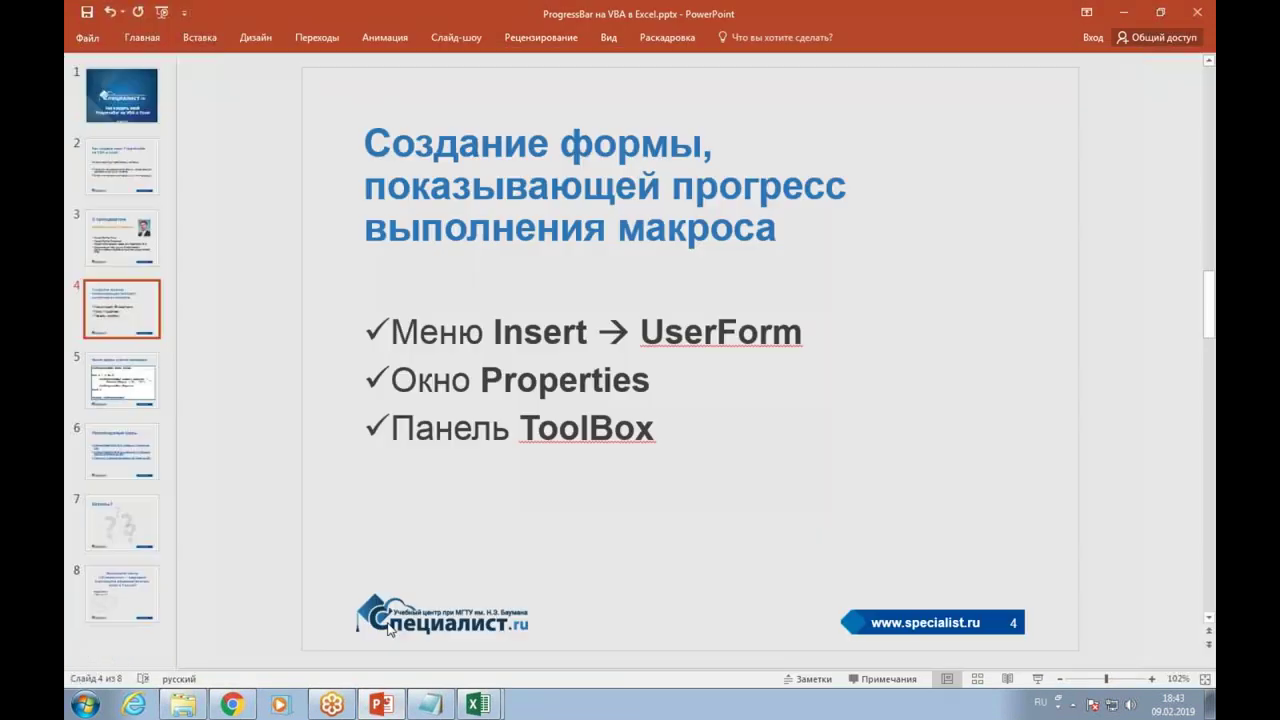
pyautogui.click(127, 380)
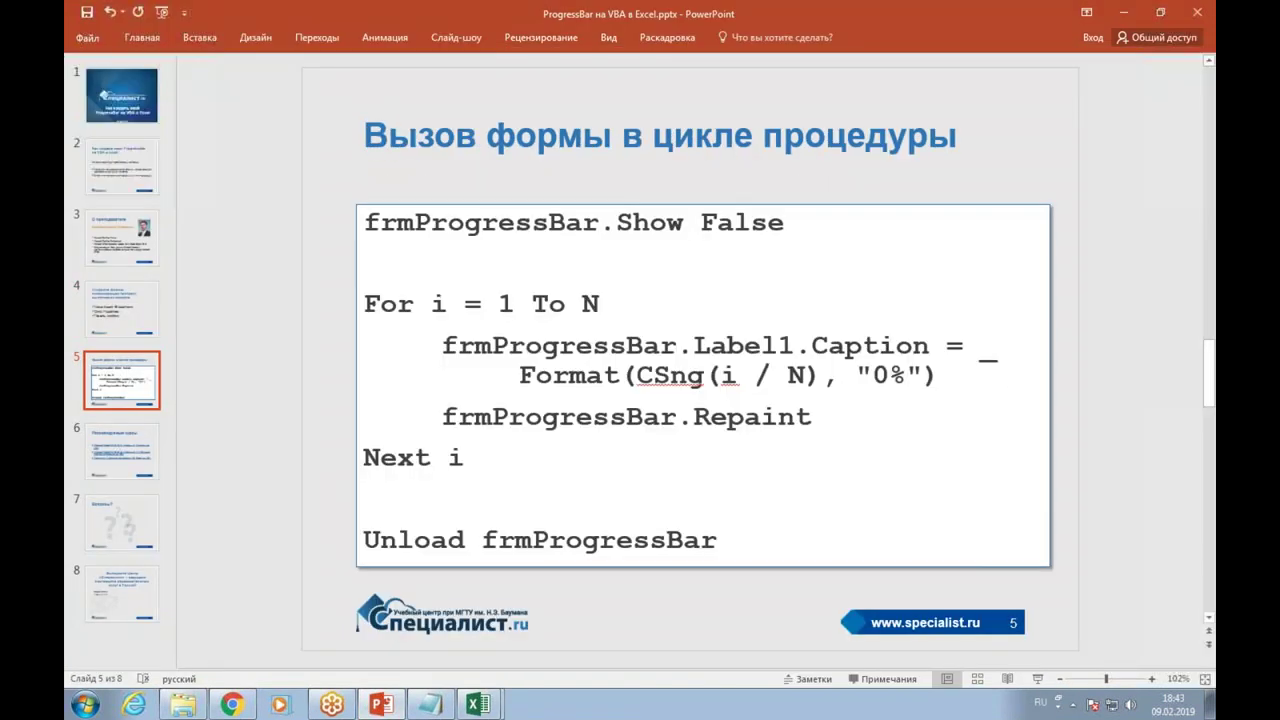
pyautogui.click(140, 452)
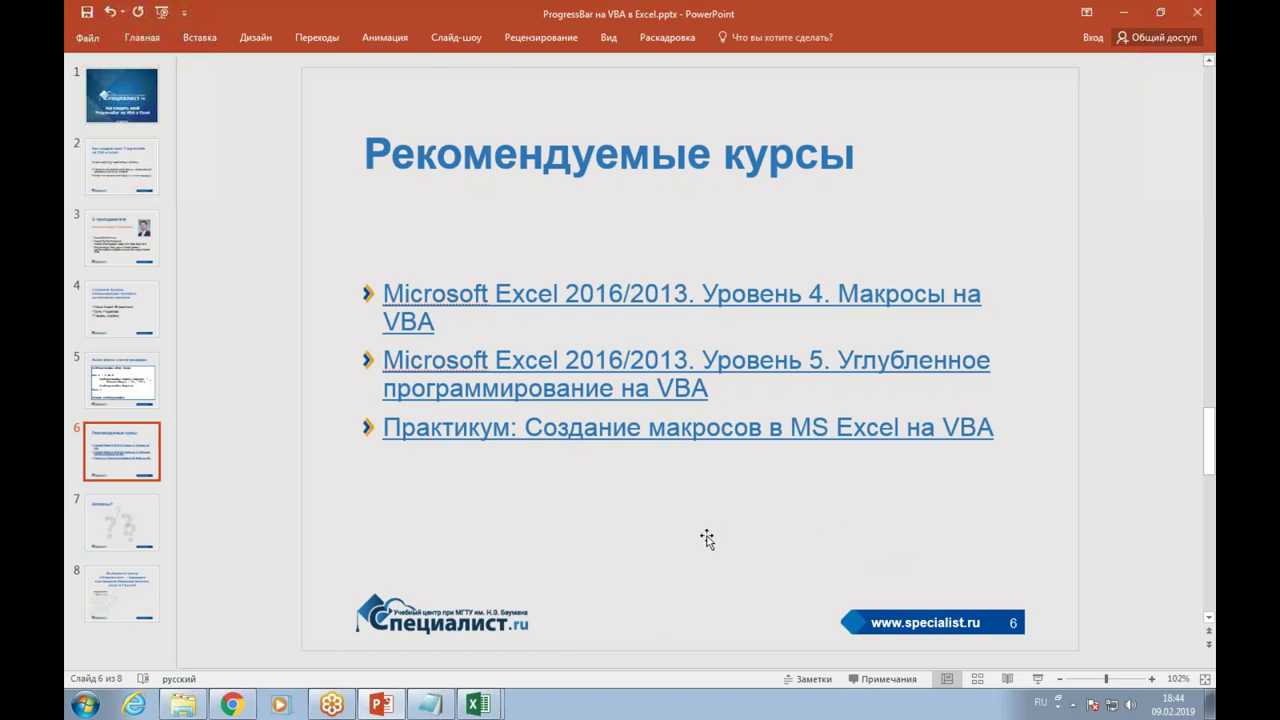
pyautogui.click(151, 527)
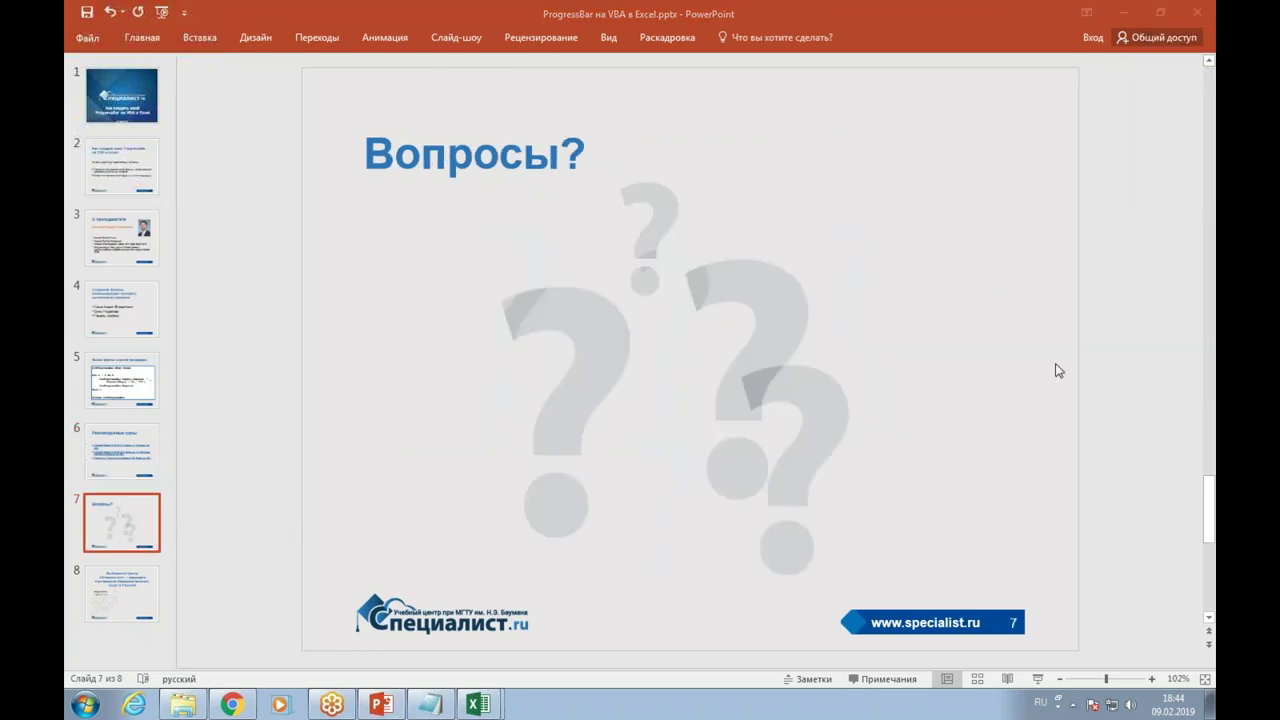